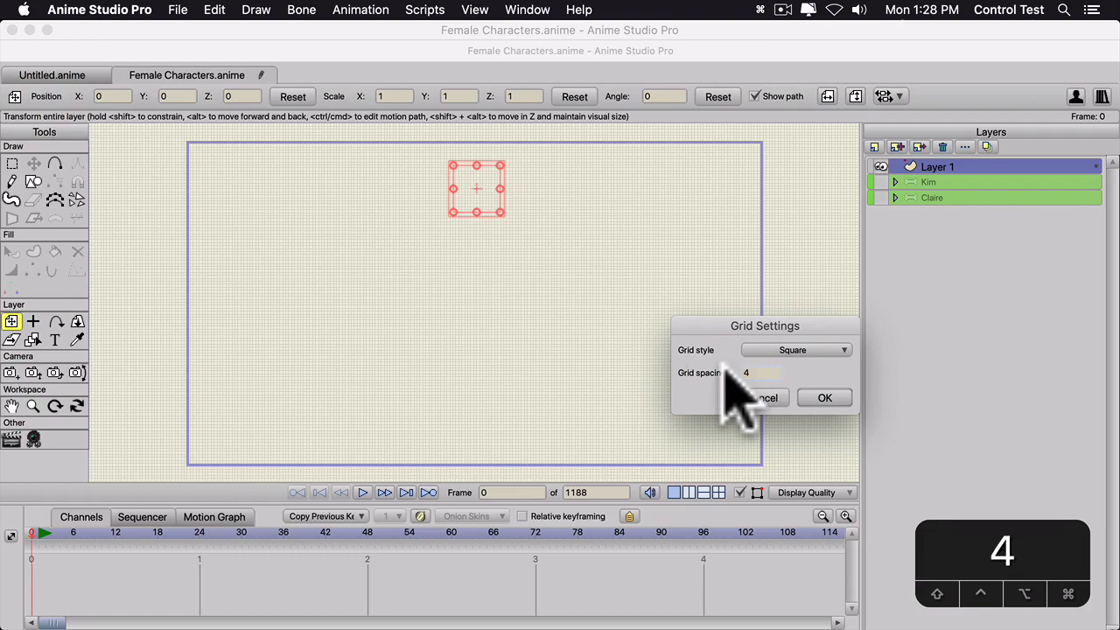
- Set the square grid's spacing to 60
key(Return)
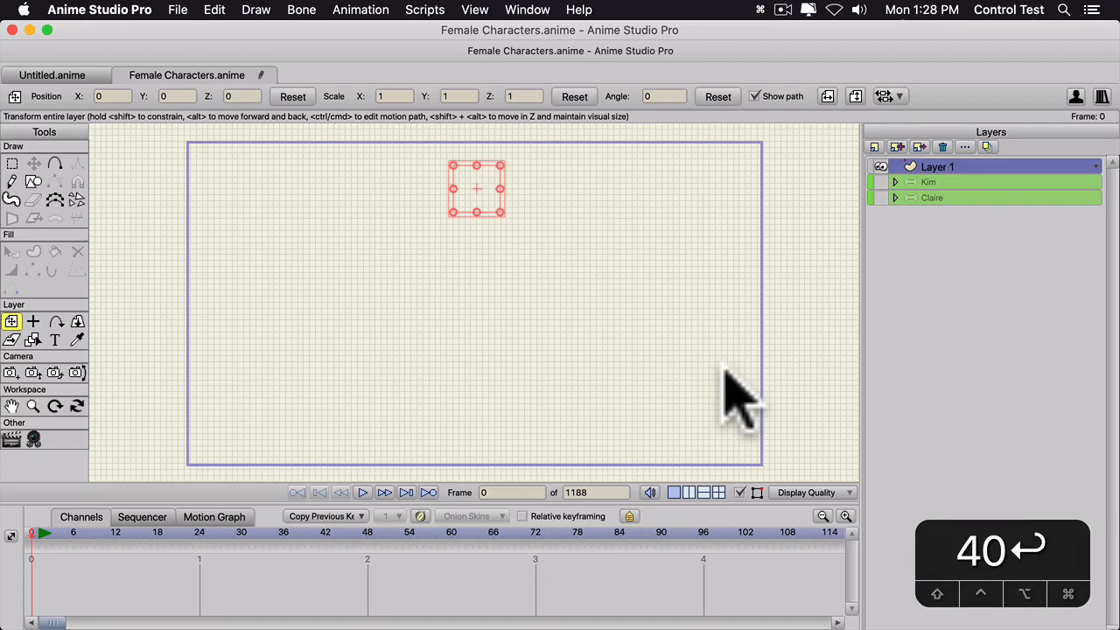
key(shift+super+g)
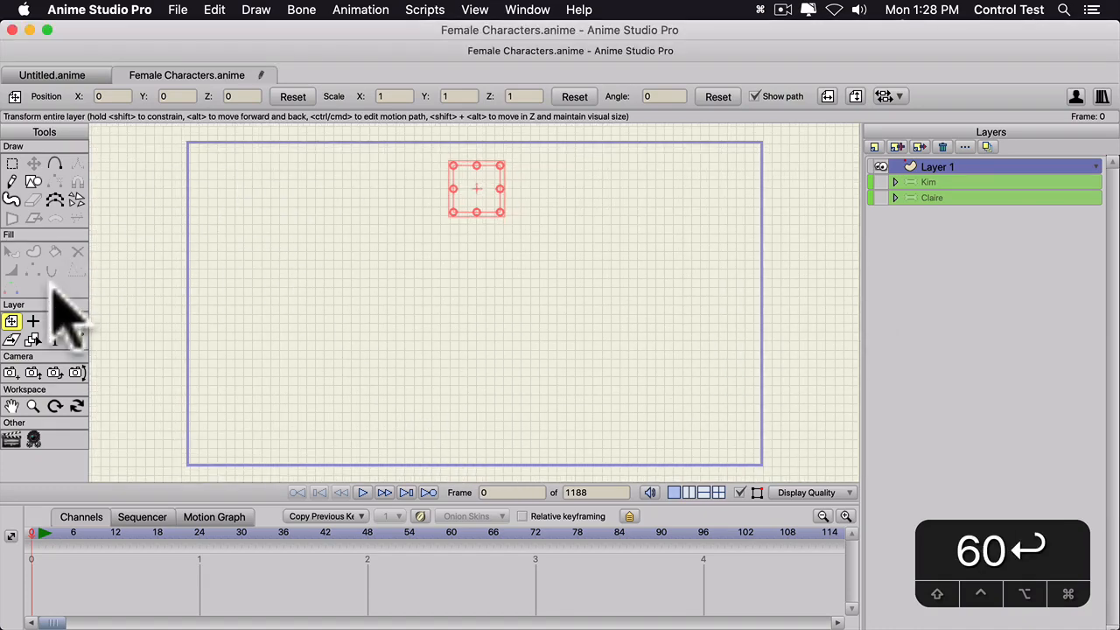
- Show the Style window and set the default fill to light grey and the default stroke to dark grey for new shapes
click(33, 181)
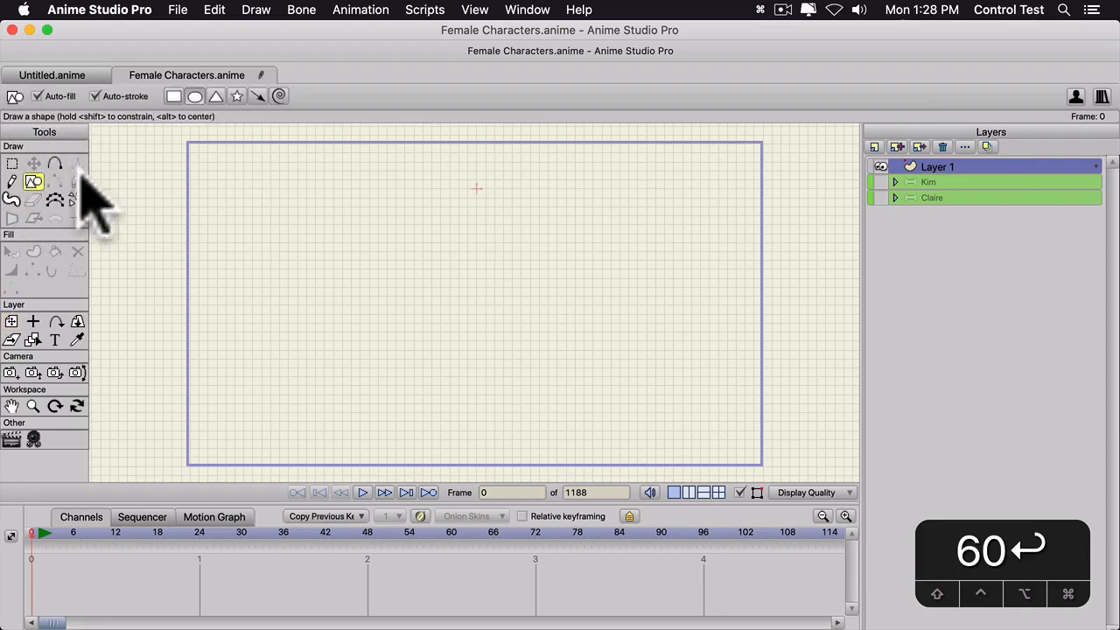
click(525, 10)
click(528, 80)
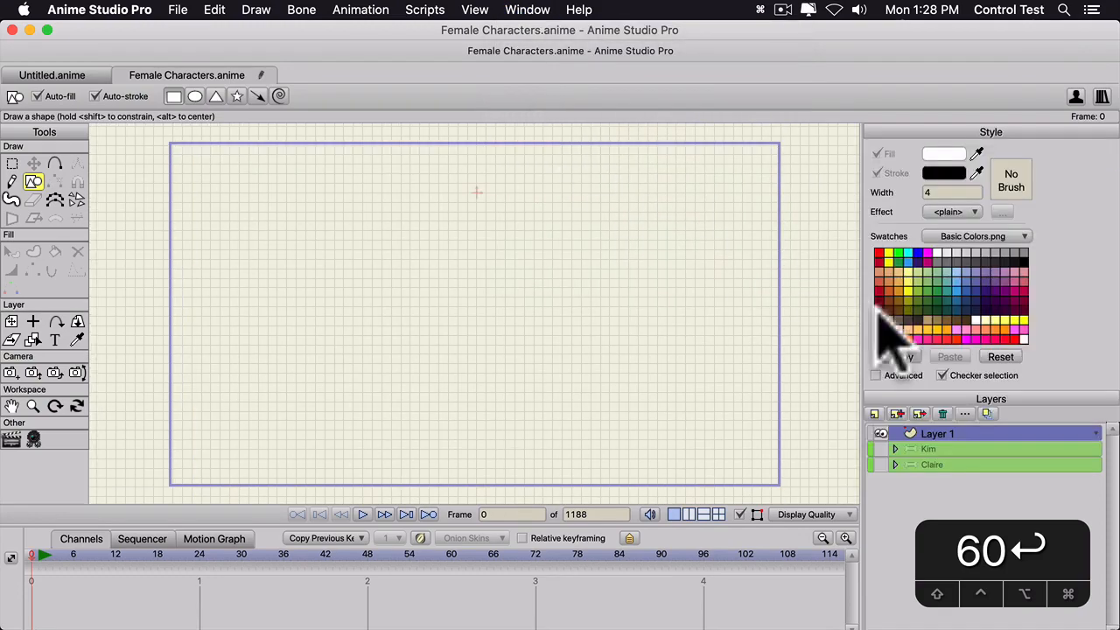
click(997, 254)
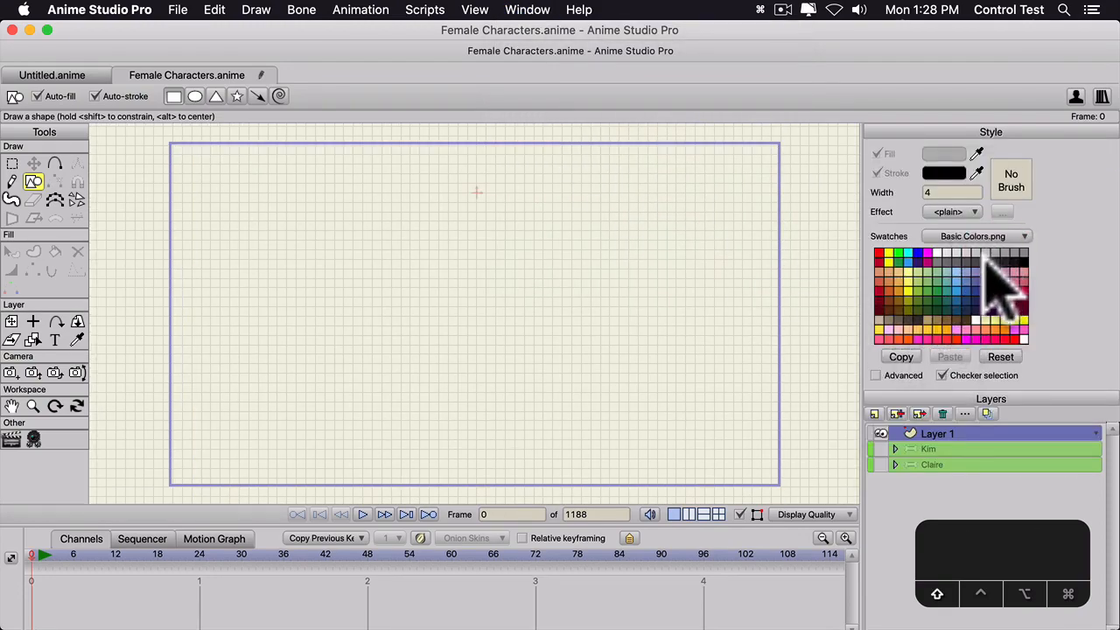
shift+click(984, 260)
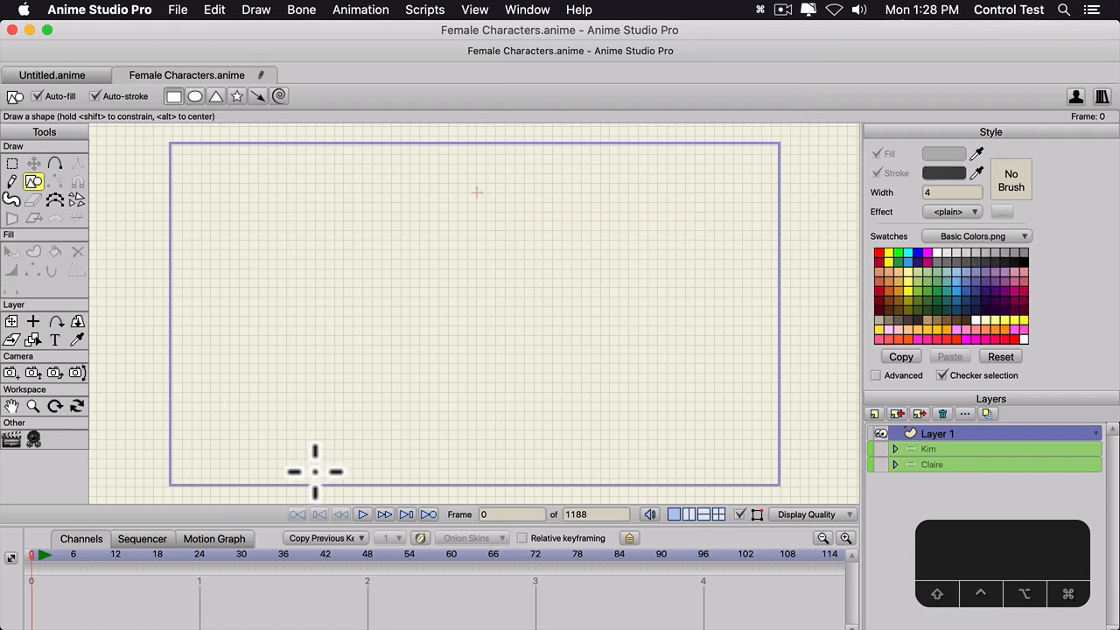
- Draw a long flat rectangle near the frame's lower edge with a thinner, slightly shorter one beneath it, tapering the lower one's bottom corners inwards
drag(307, 468, 645, 450)
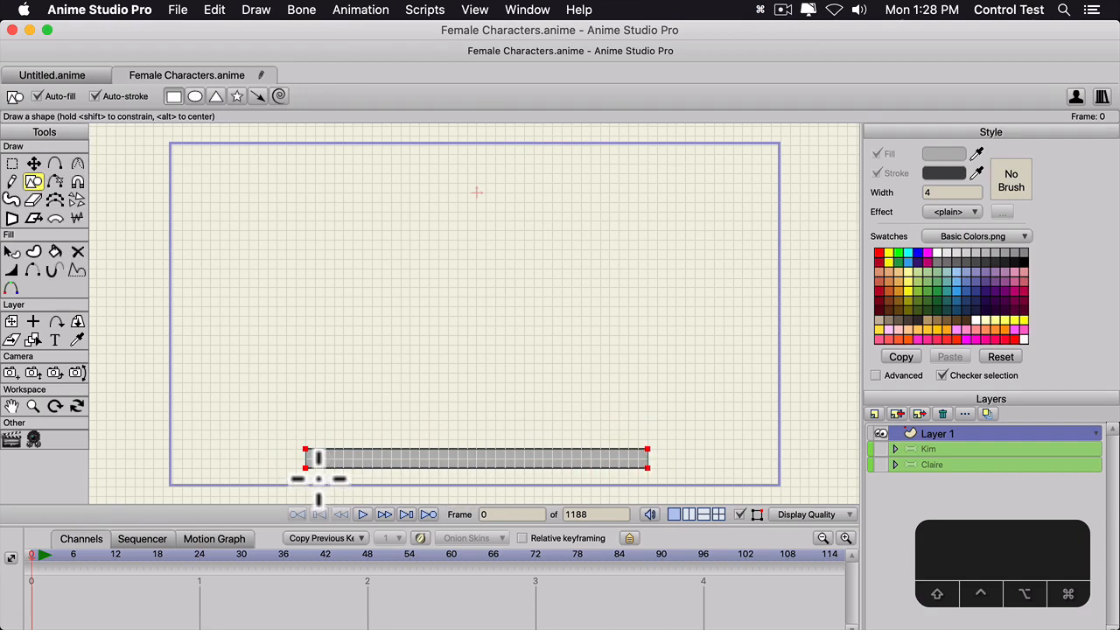
drag(318, 478, 635, 467)
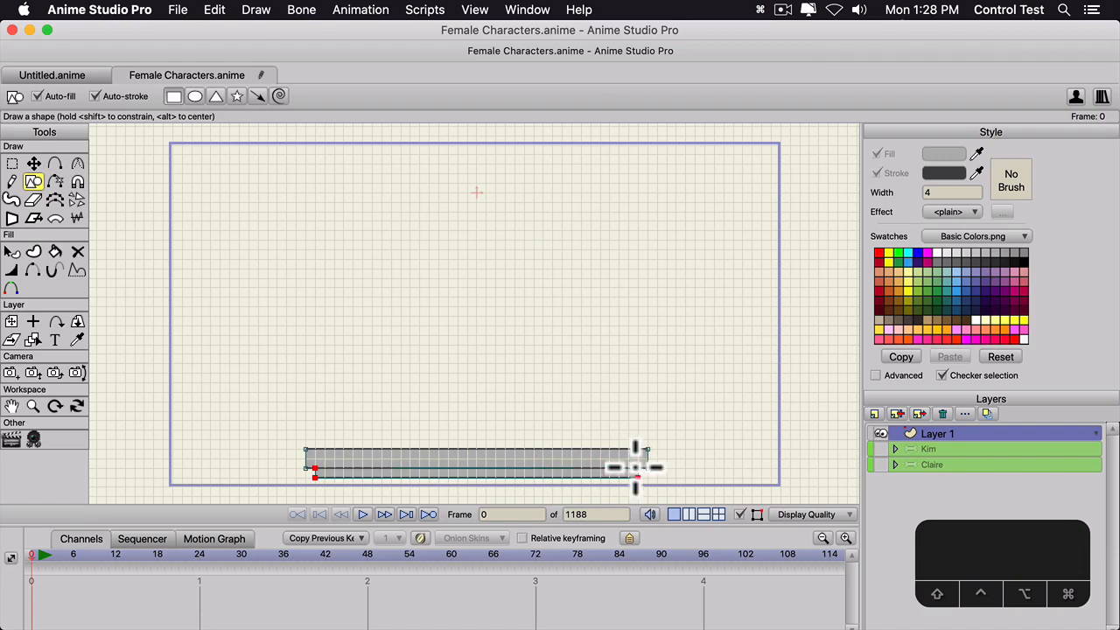
key(g)
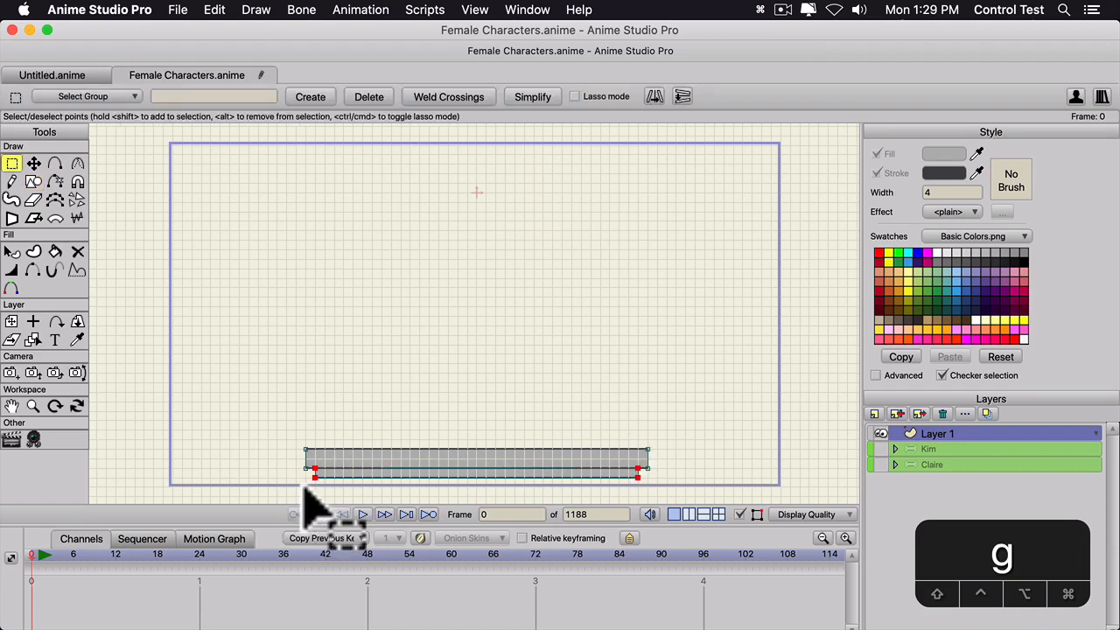
click(623, 477)
key(t)
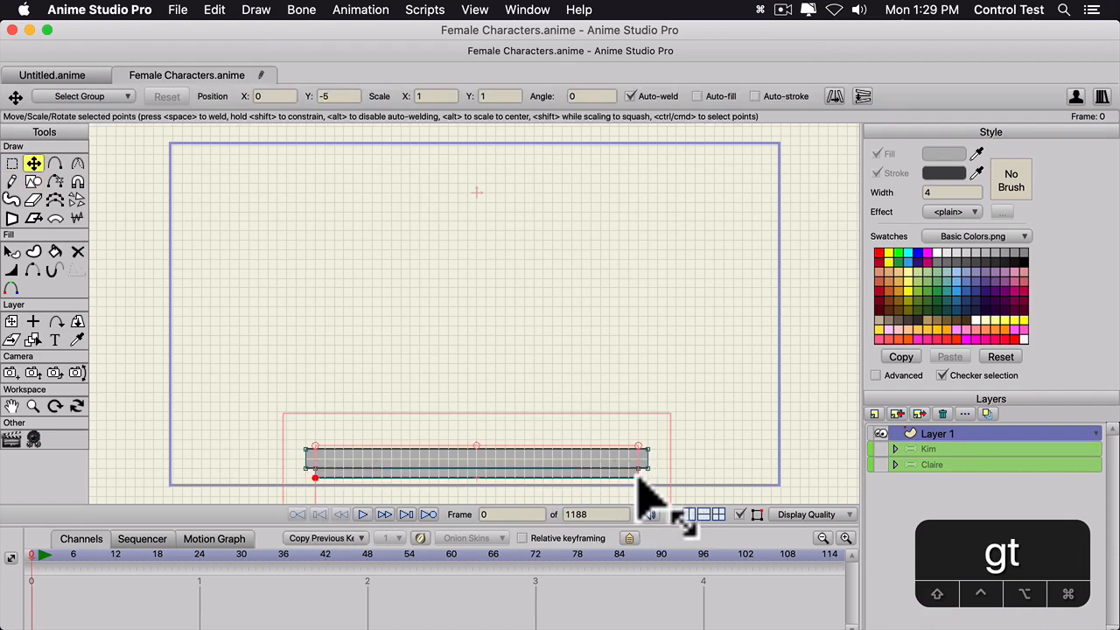
drag(638, 477, 613, 477)
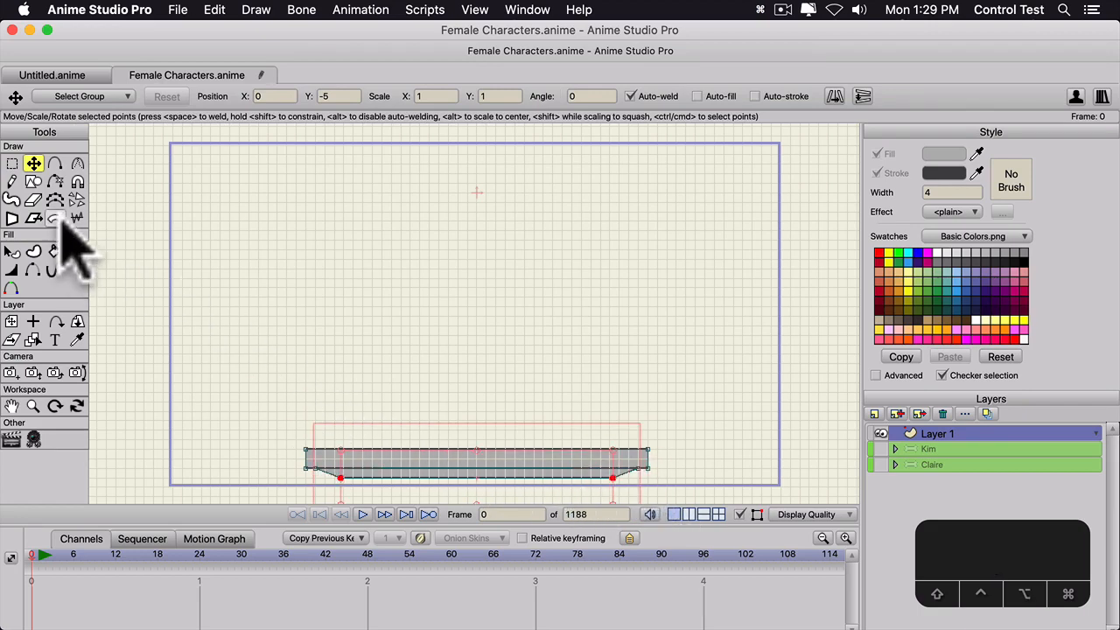
- Turn off the grid and draw a small circle as a wheel at the lower left end of the base
key(s)
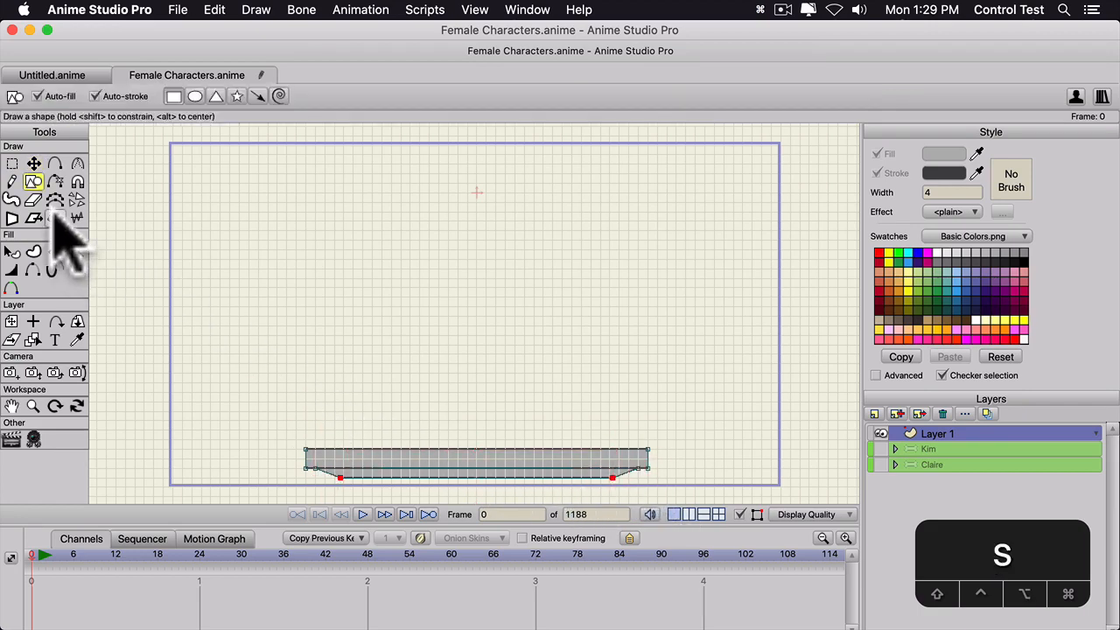
click(195, 97)
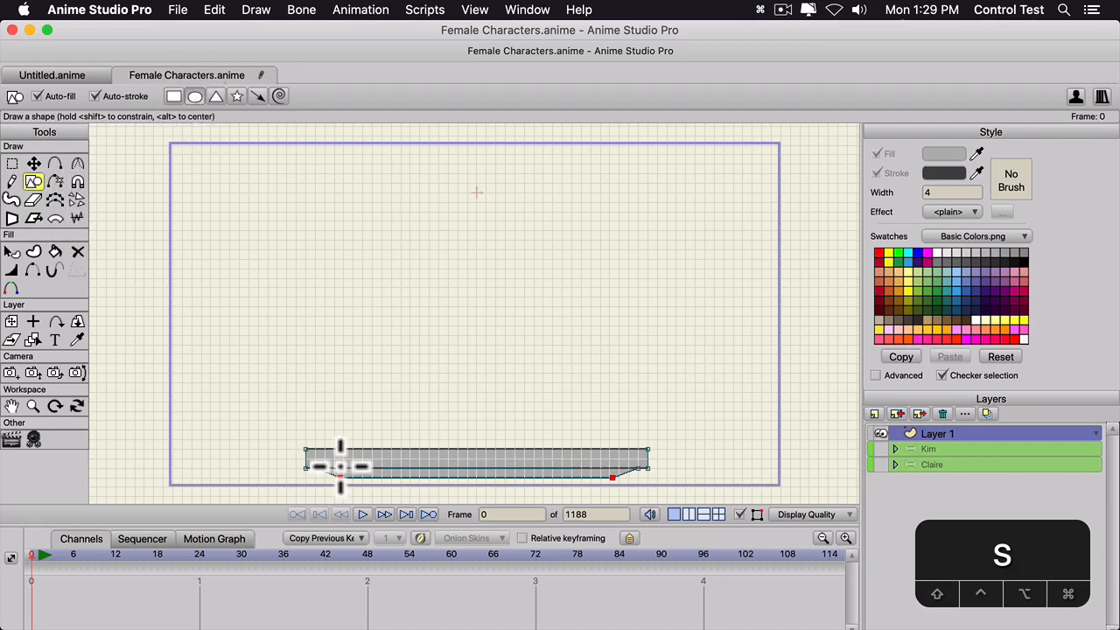
scroll(337, 471, up, 1)
key(space)
drag(340, 470, 377, 280)
scroll(370, 277, up, 6)
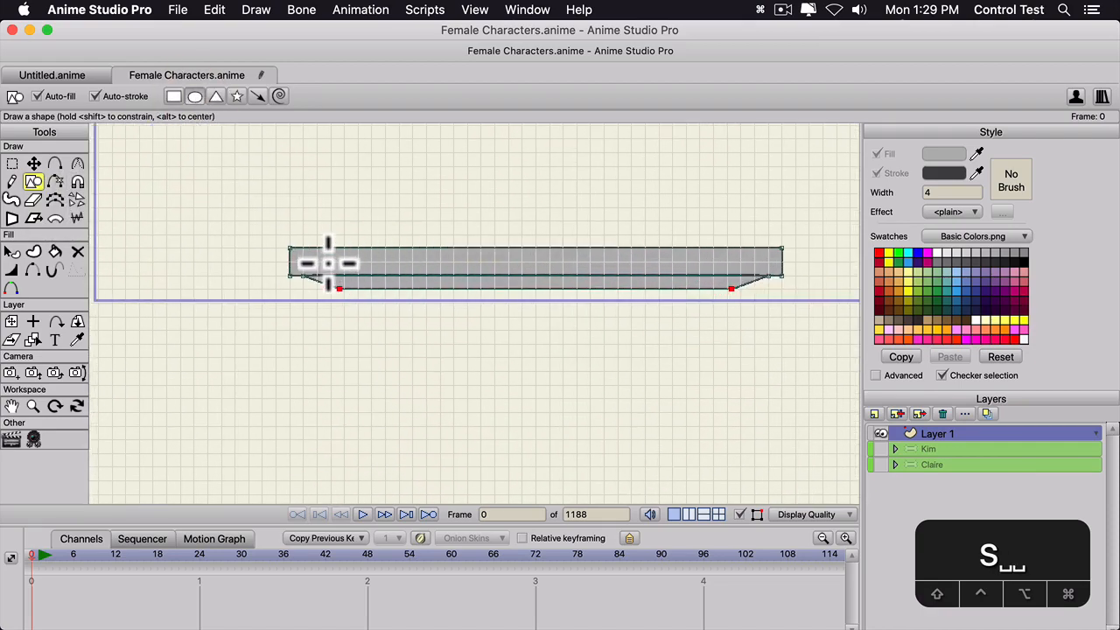
key(super+g)
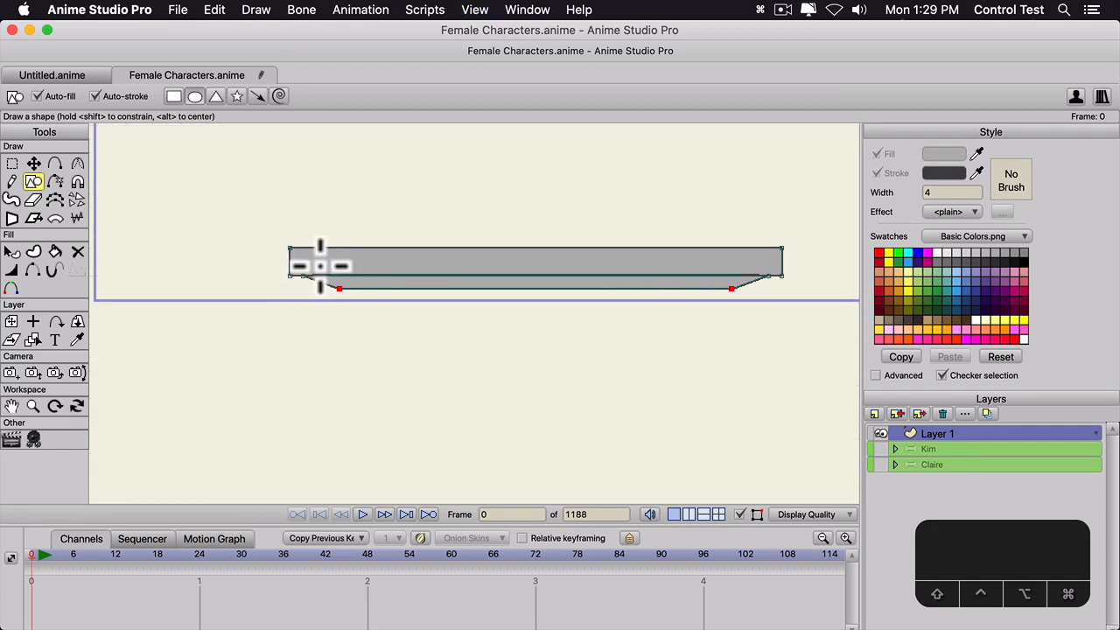
drag(319, 267, 354, 300)
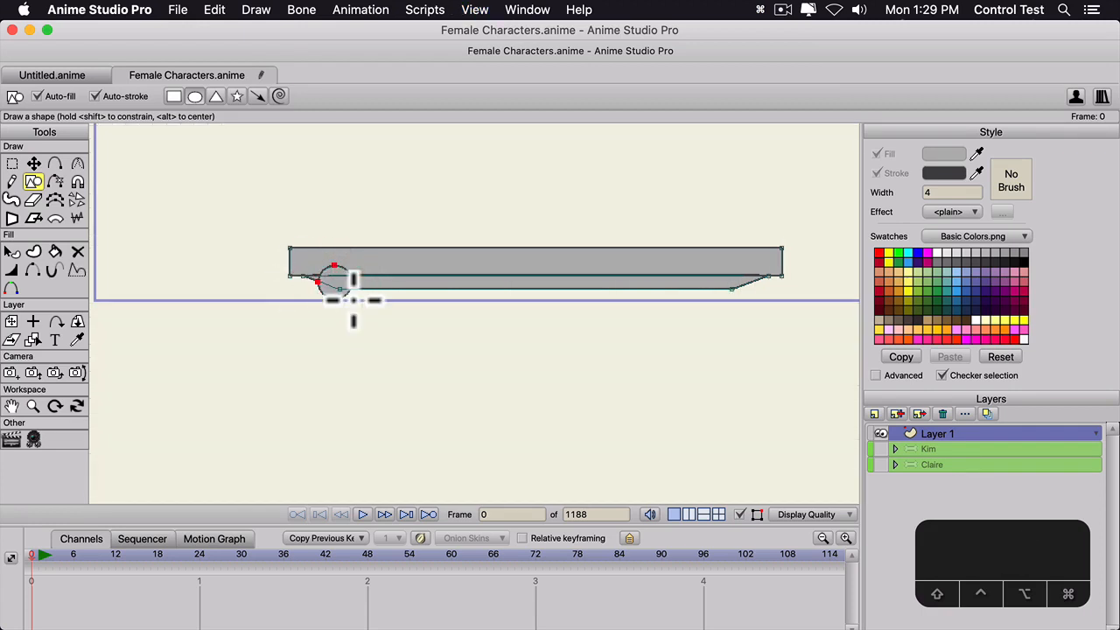
- Fill the wheel circle with dark grey and lower it behind the two base shapes
key(q)
click(331, 289)
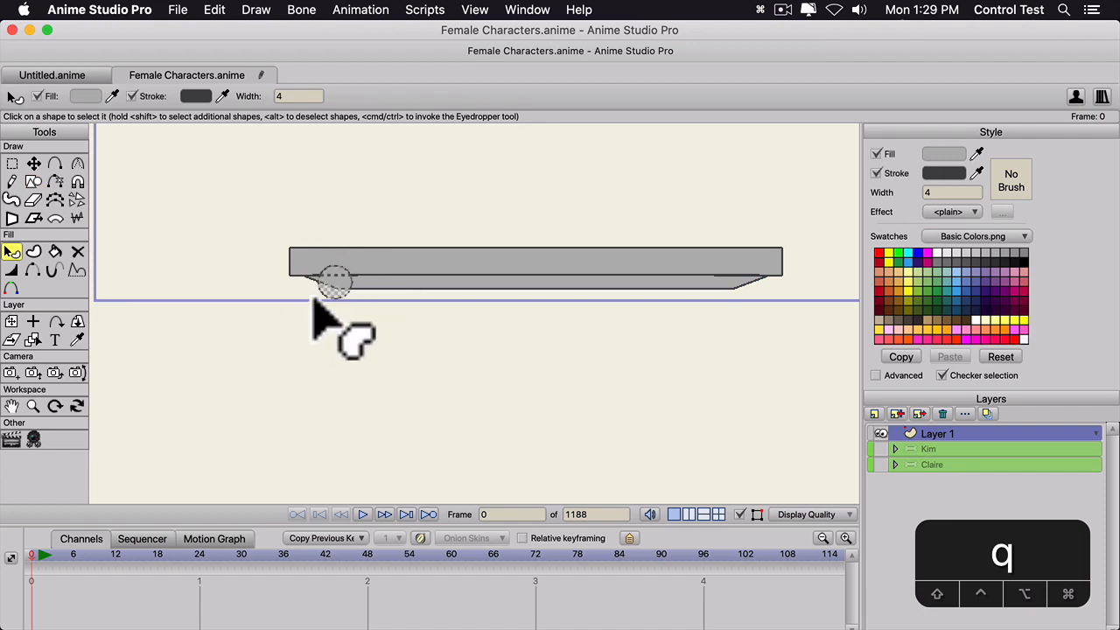
click(1015, 259)
click(992, 256)
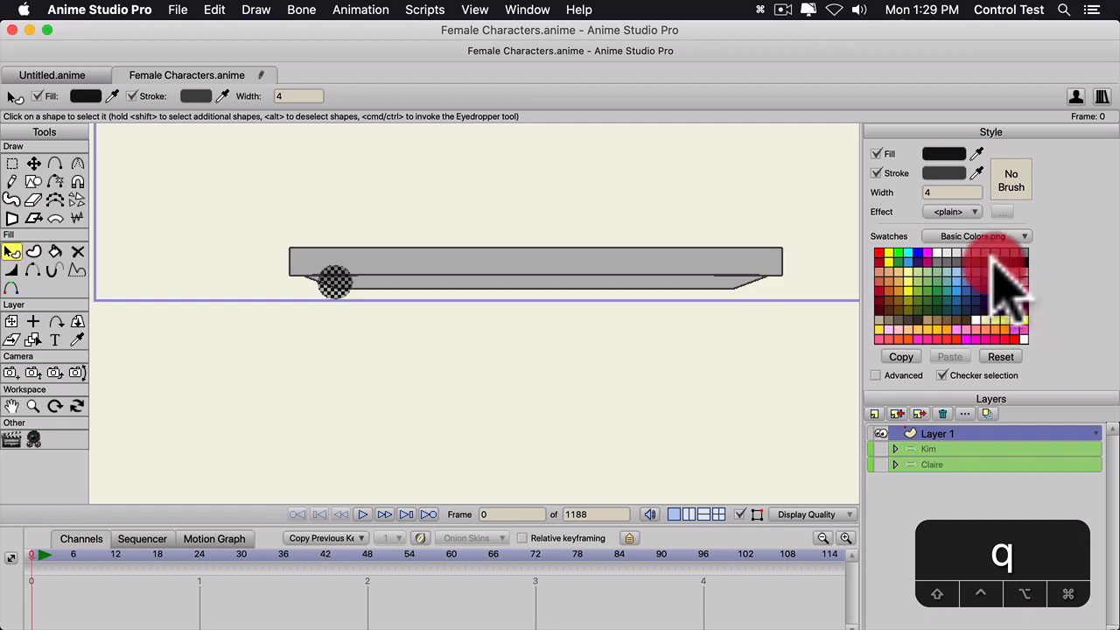
click(992, 260)
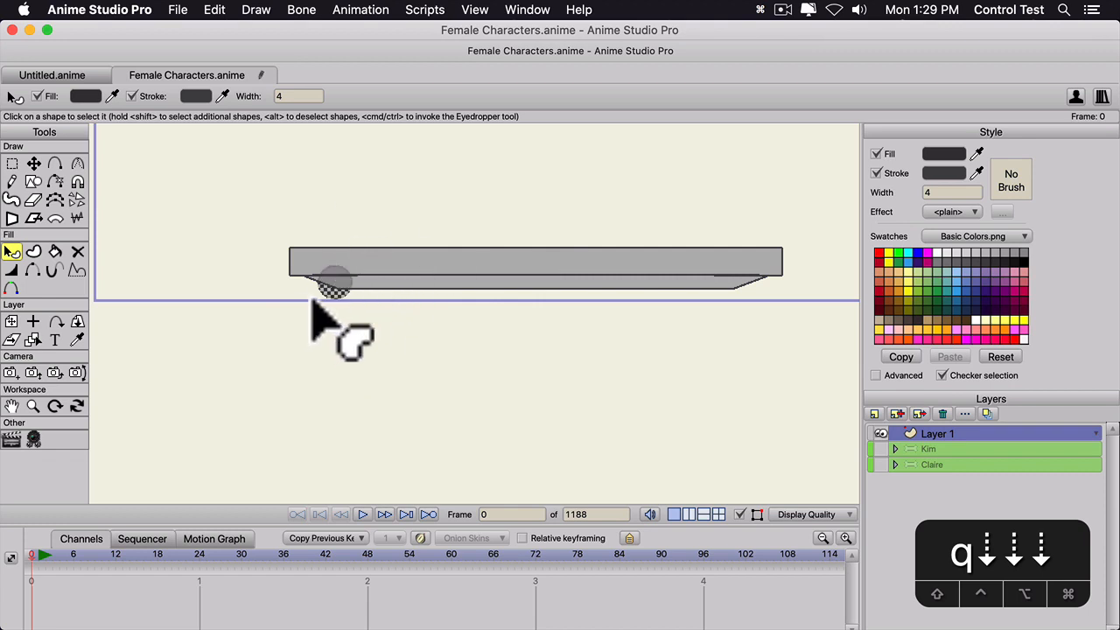
- Duplicate the wheel, place the copy at the lower right end of the base, and deselect it
key(t)
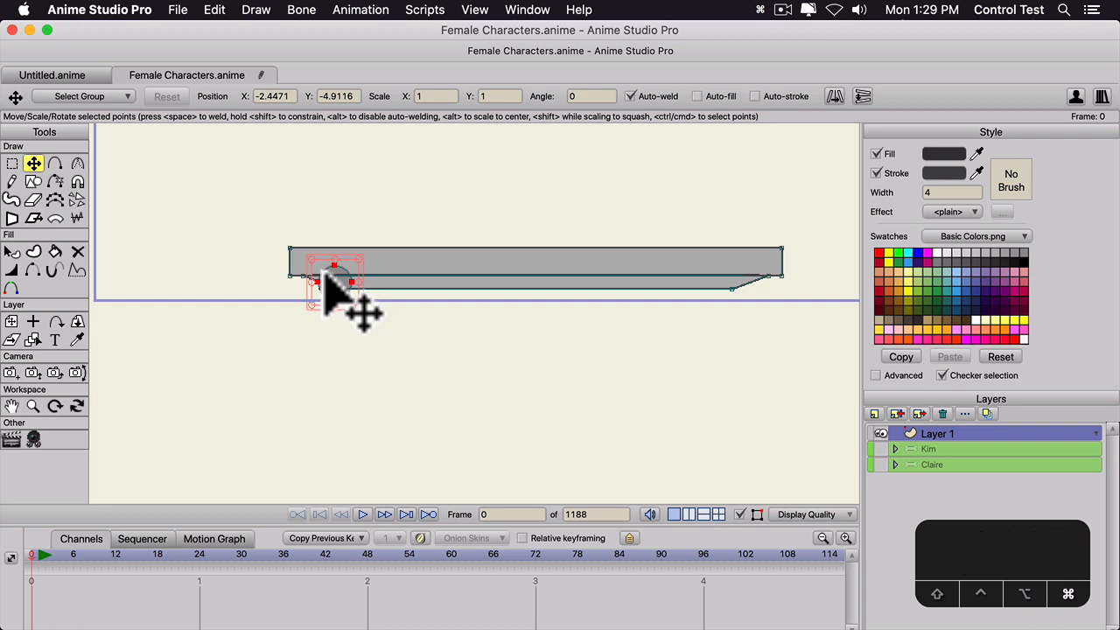
key(super+c)
key(super+v)
drag(325, 277, 746, 286)
scroll(626, 251, up, 1)
key(space)
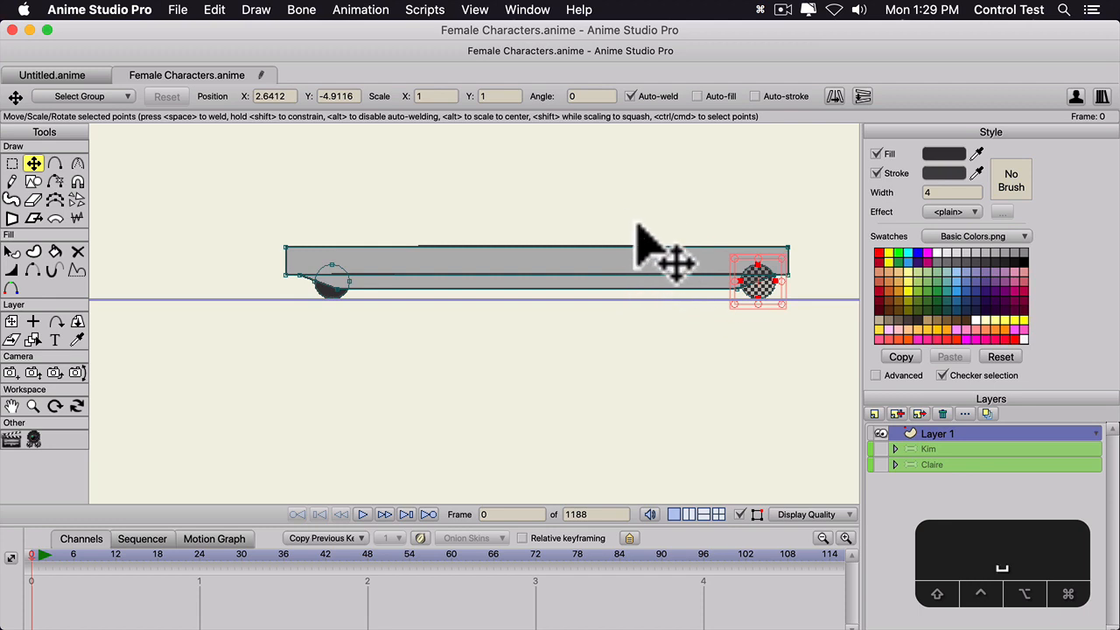
drag(628, 233, 533, 313)
click(534, 316)
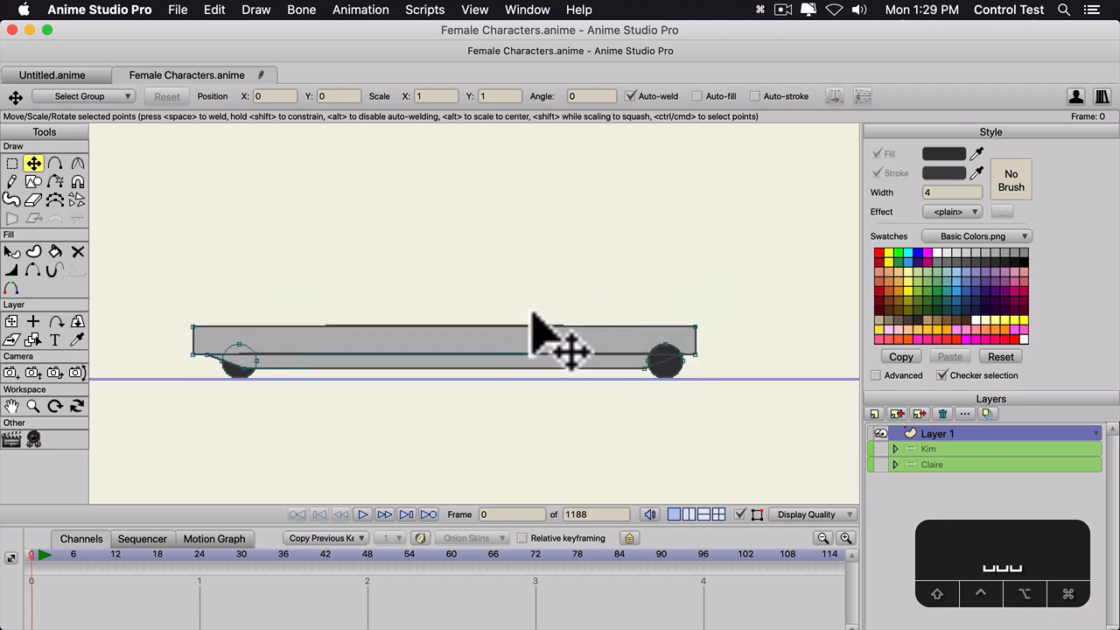
- Draw a tall rectangle over the right end of the base, extending above it and slightly past its end
key(s)
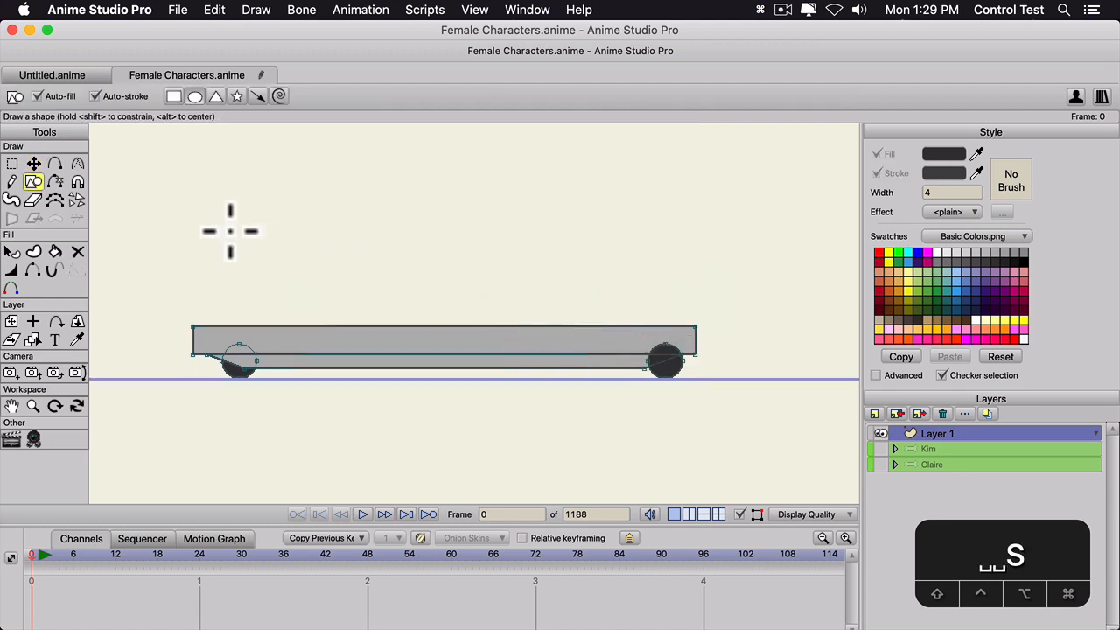
click(173, 98)
scroll(601, 362, up, 1)
scroll(586, 357, down, 1)
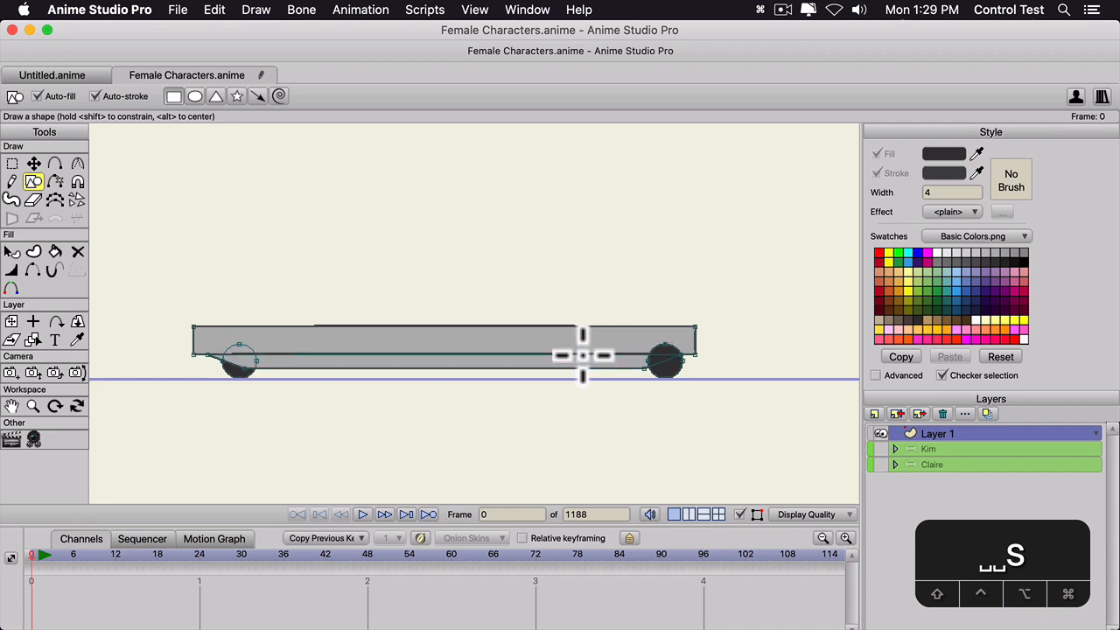
drag(595, 367, 729, 280)
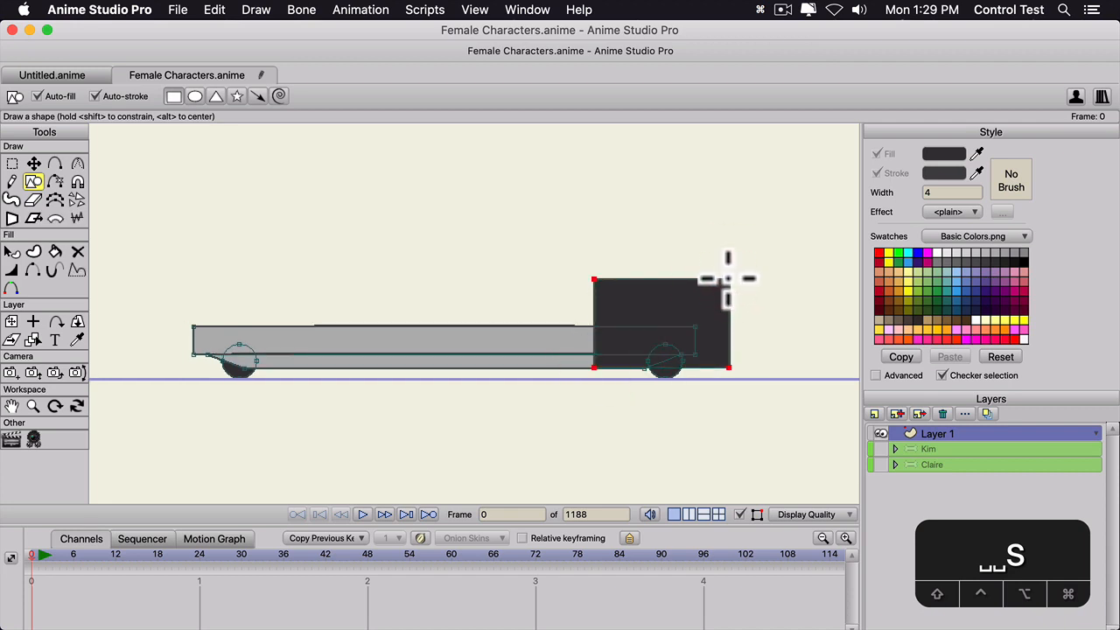
- Fill the new rectangle with the light grey sampled from the long base
key(q)
click(670, 299)
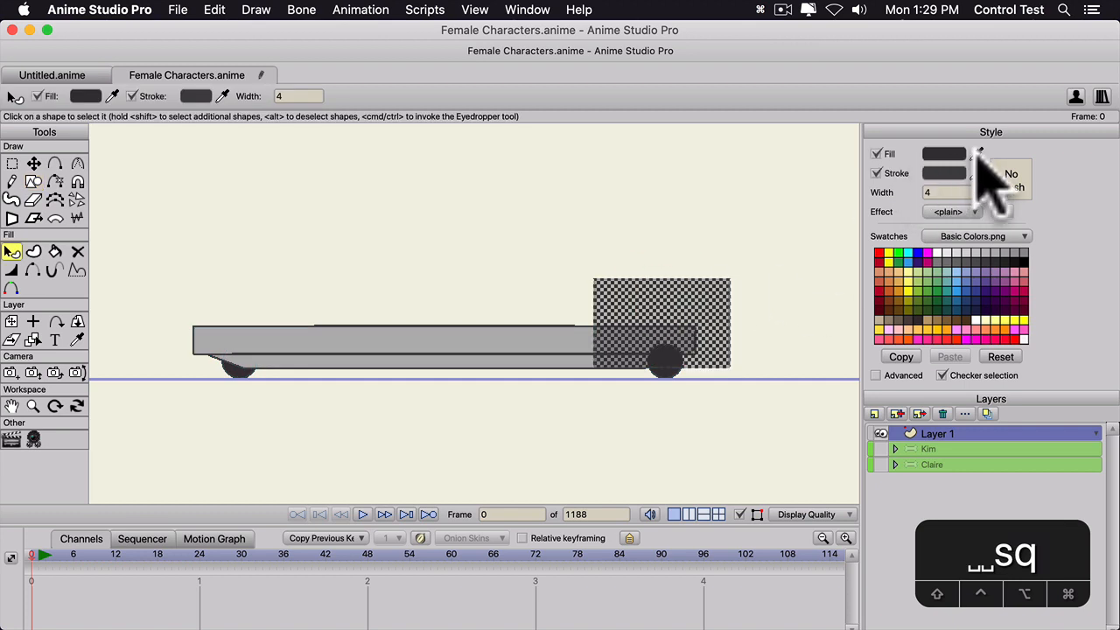
drag(978, 150, 531, 335)
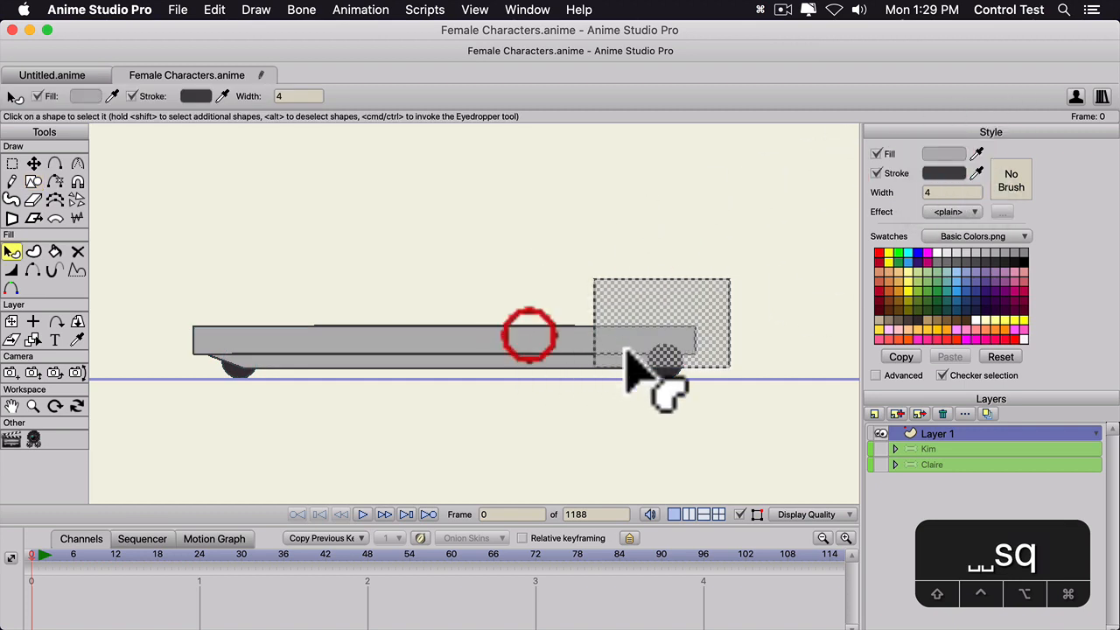
- Reshape the rectangle into a housing by moving its top-left point inwards and down and rounding its top-right corner
key(t)
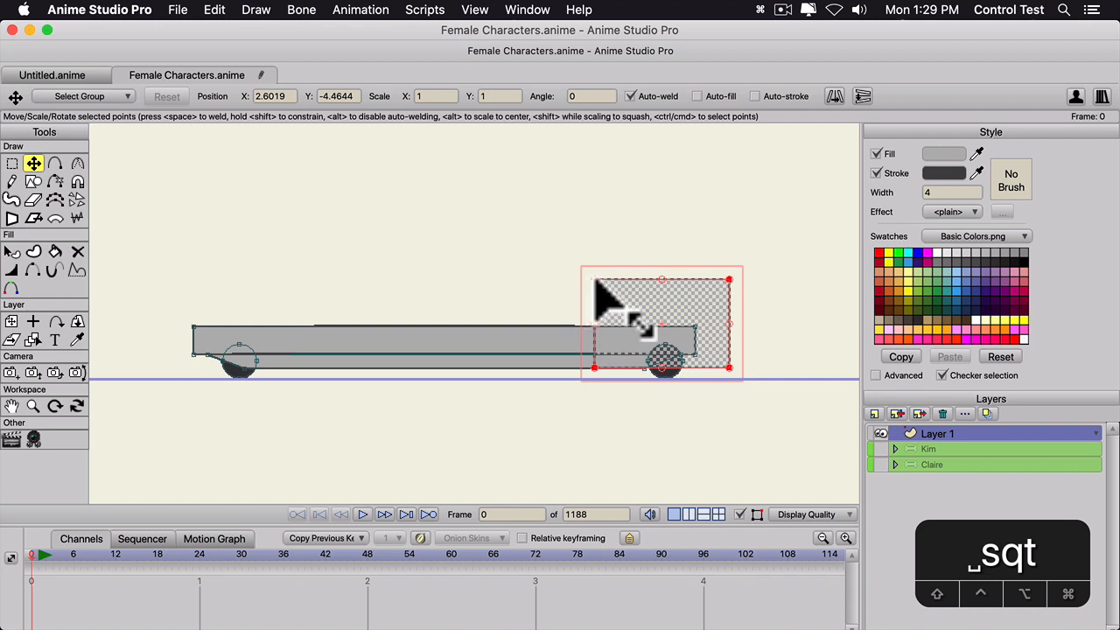
drag(595, 280, 621, 293)
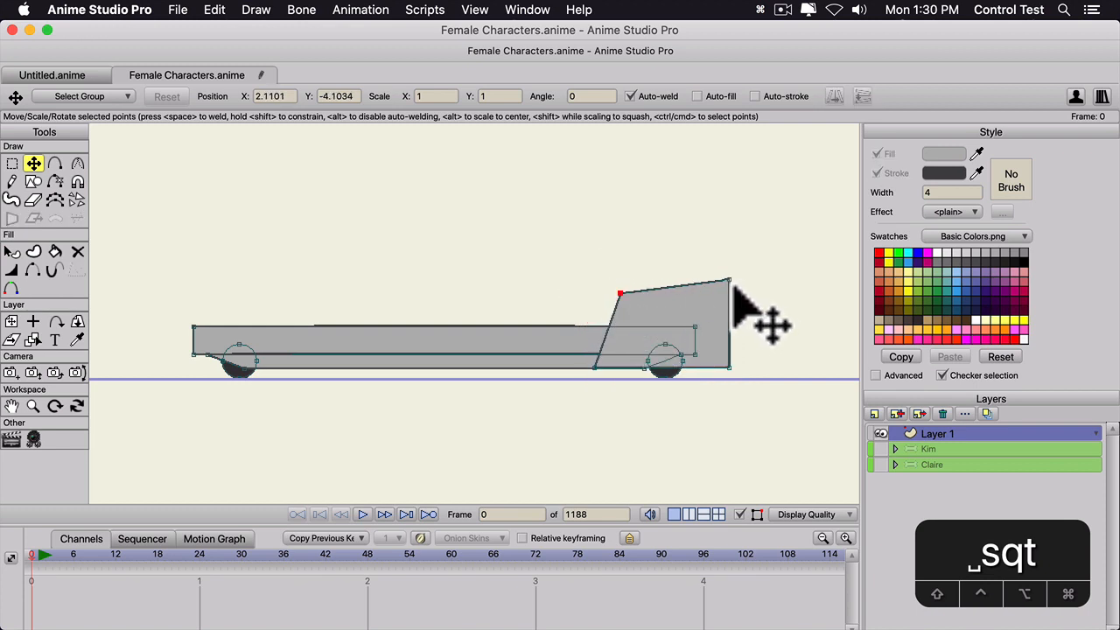
key(t)
drag(728, 280, 949, 292)
key(c)
key(t)
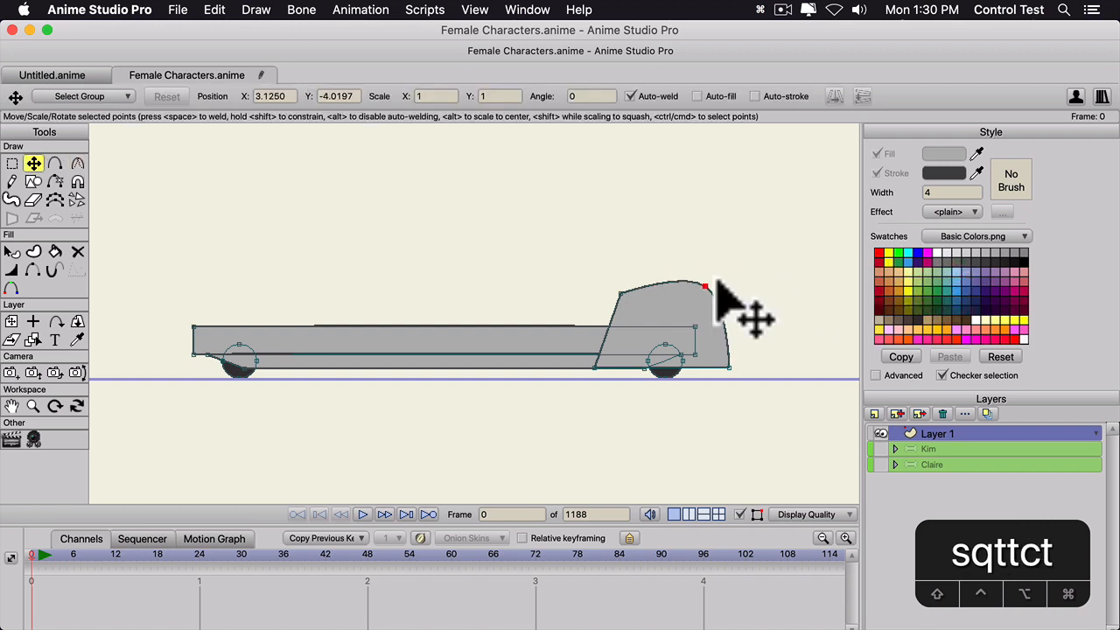
drag(705, 286, 720, 293)
key(t)
drag(620, 294, 618, 306)
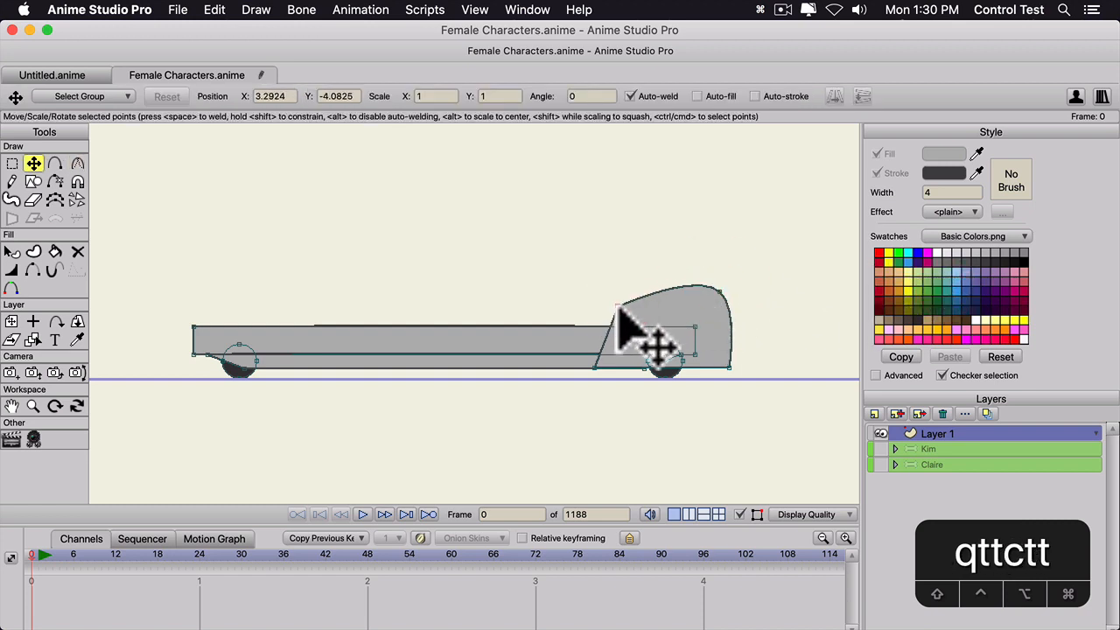
- Add a point to the housing's left edge, pull it outwards, and smooth its curvature into a rounded front
key(a)
click(581, 341)
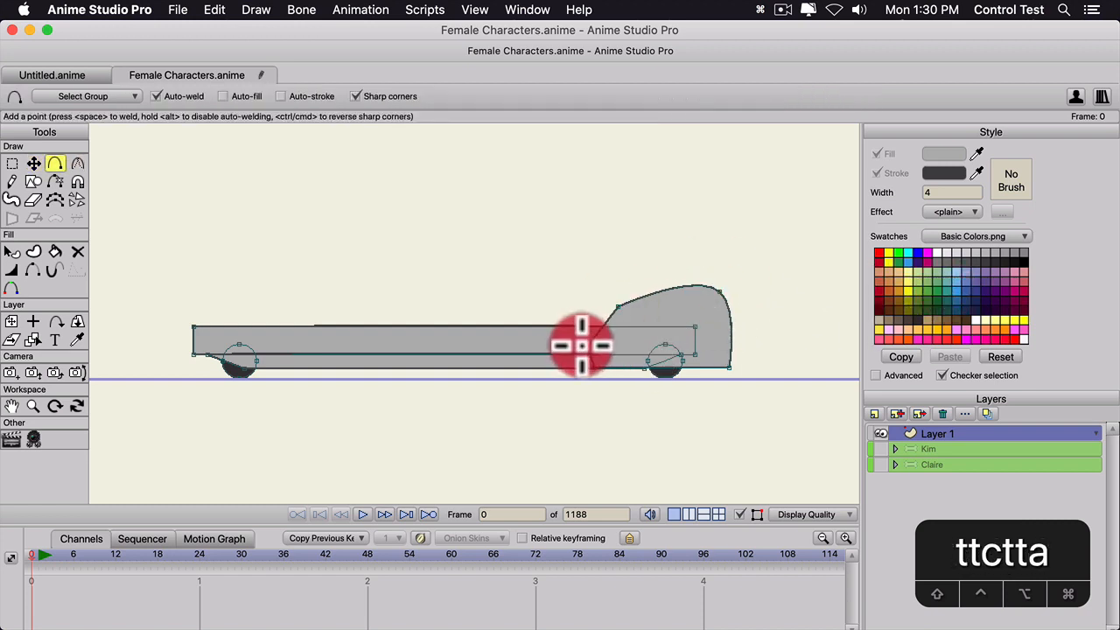
key(c)
drag(579, 341, 657, 320)
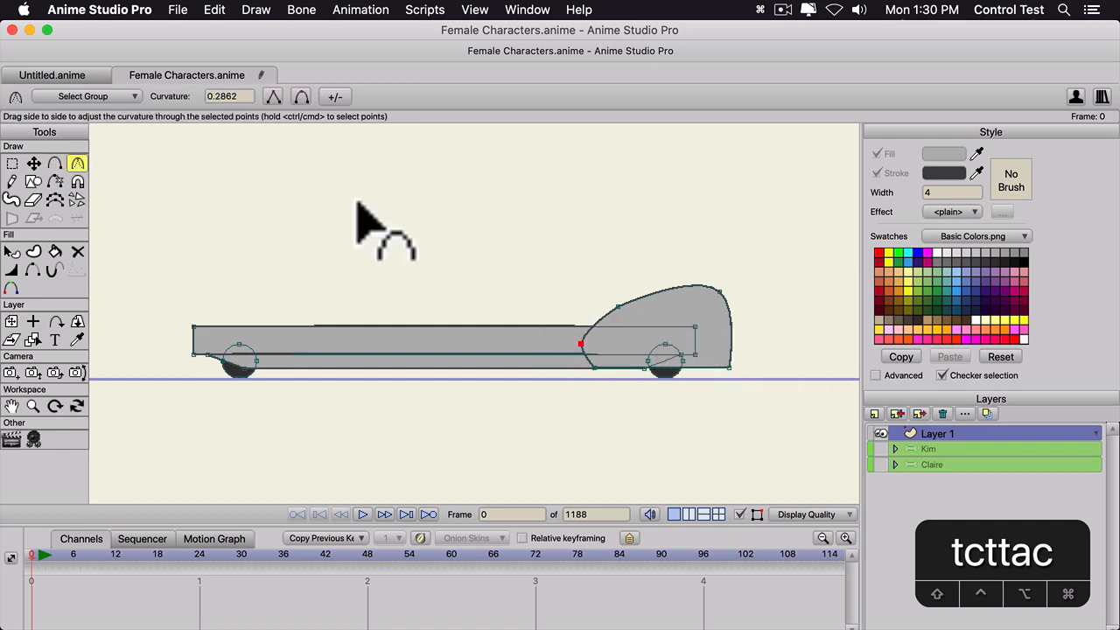
- Change the fill of the lower strip beneath the long base to the darker grey 8F8F8F
key(q)
click(358, 357)
click(943, 156)
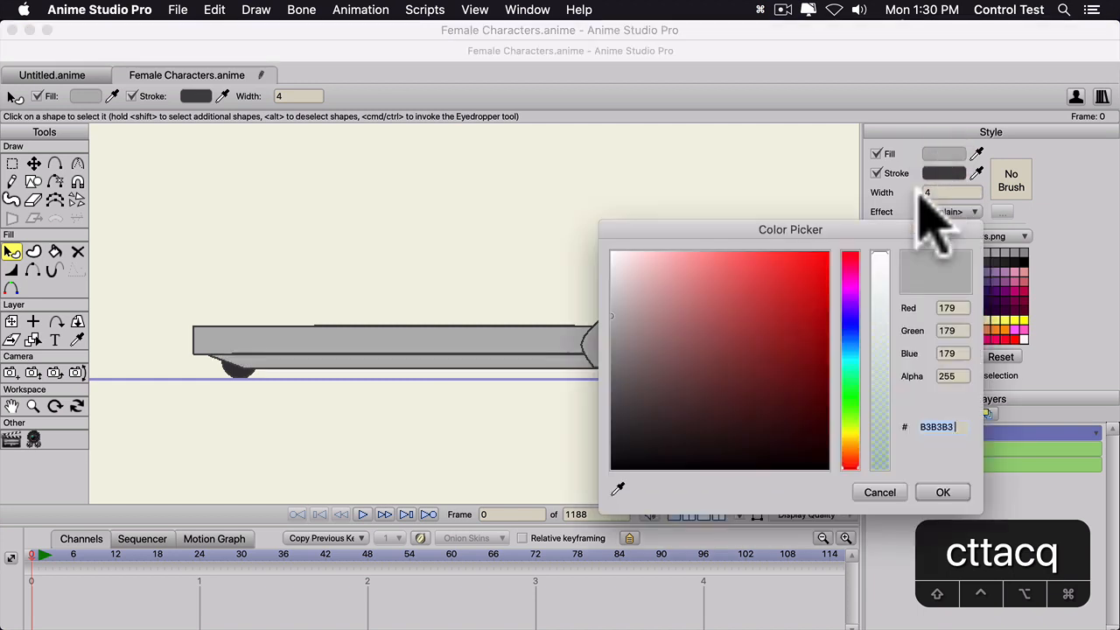
click(580, 346)
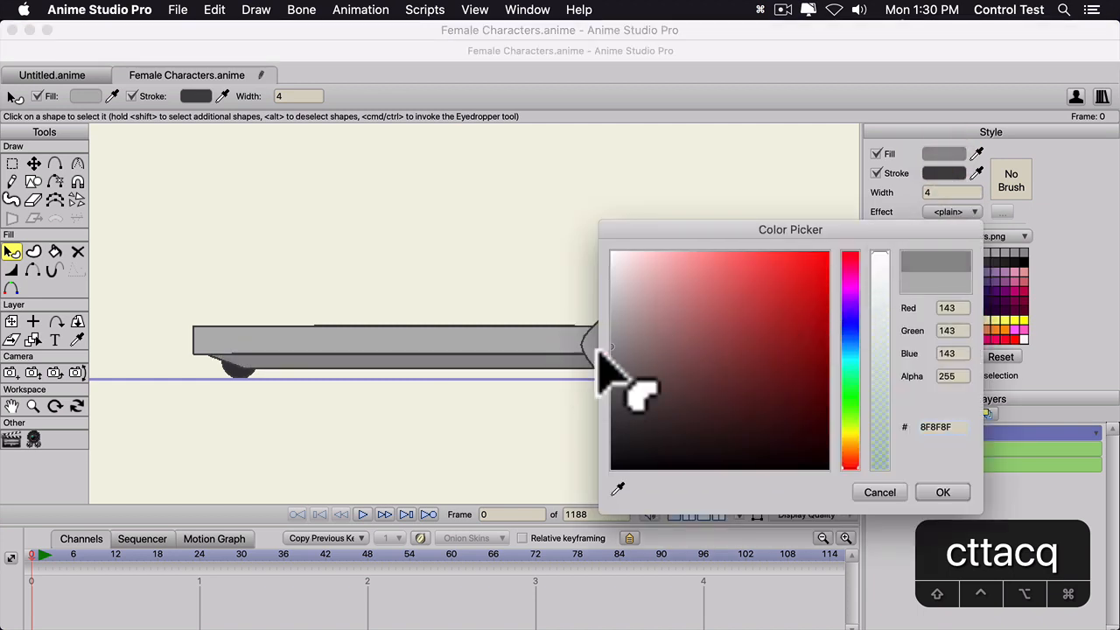
click(943, 492)
click(674, 324)
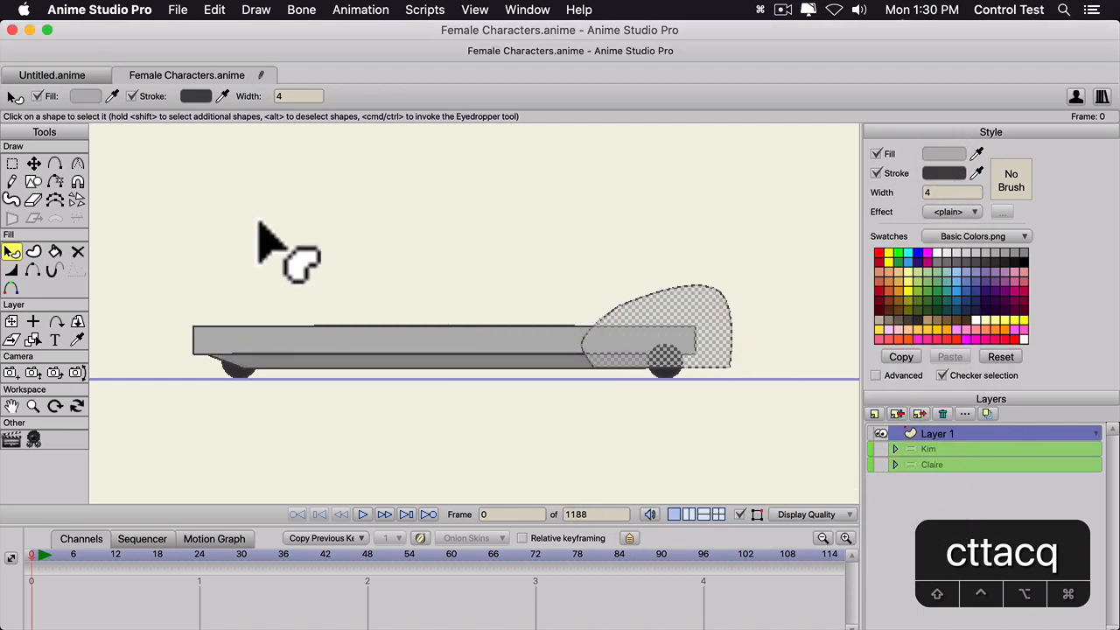
- Draw a circle on the housing and place a smaller duplicate of it inside as a concentric hub
click(34, 181)
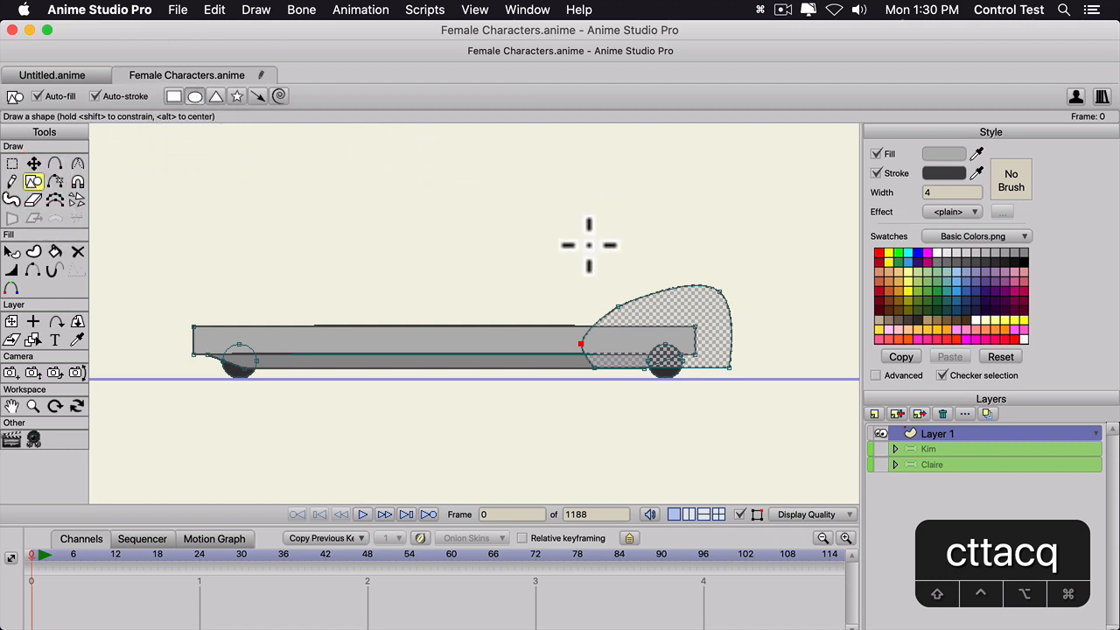
key(t)
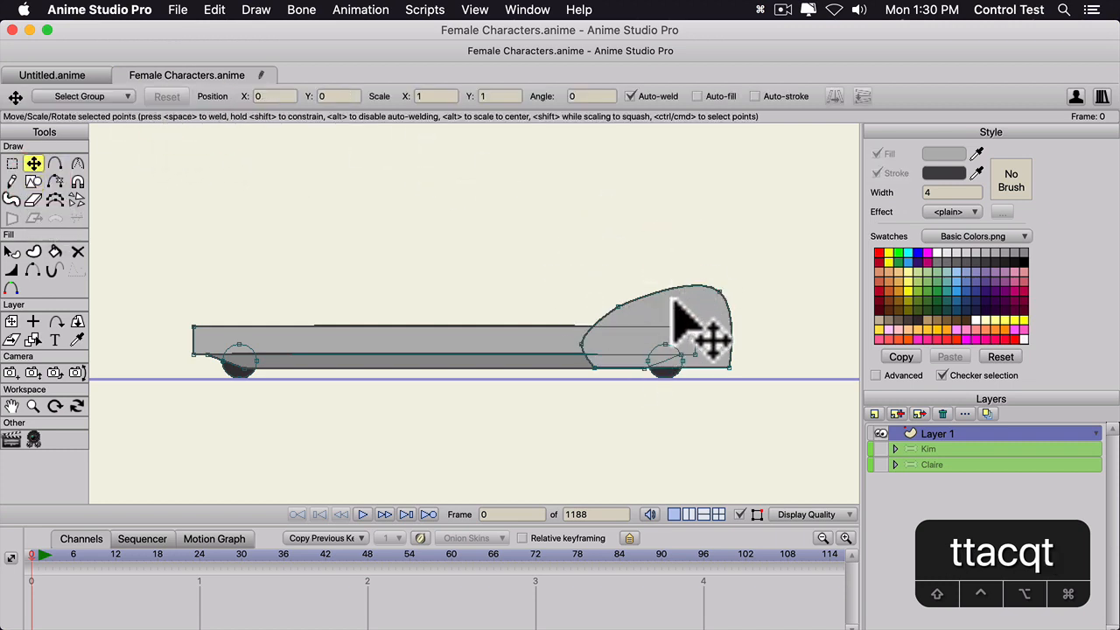
key(s)
drag(660, 305, 713, 354)
key(super+c)
key(super+v)
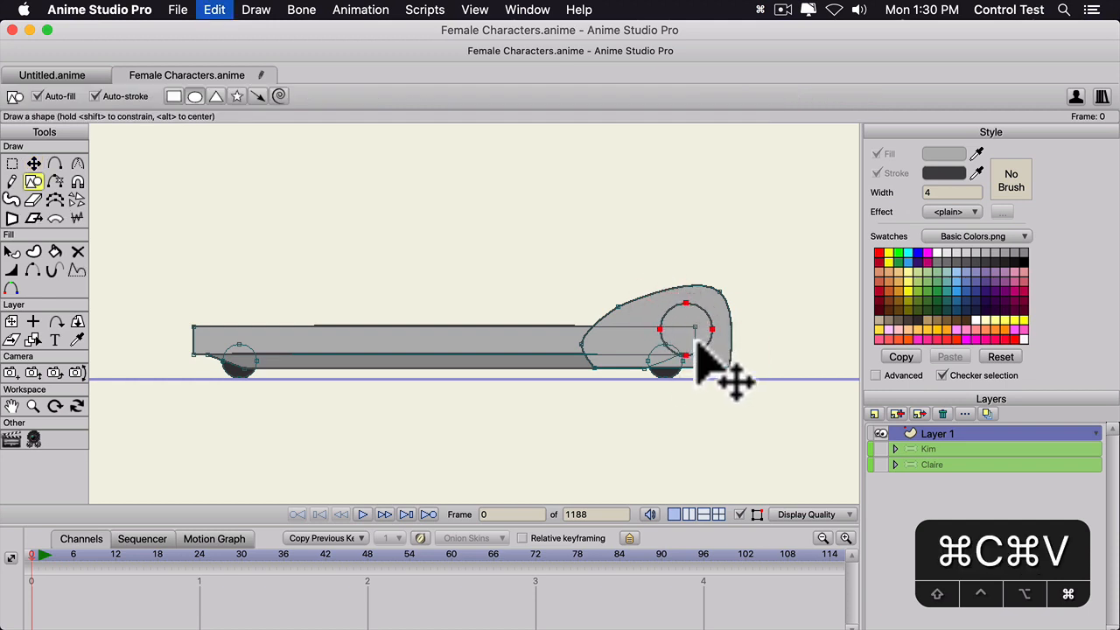
drag(663, 308, 684, 322)
- Fill the inner circle on the housing with a slightly darker grey than the housing
key(q)
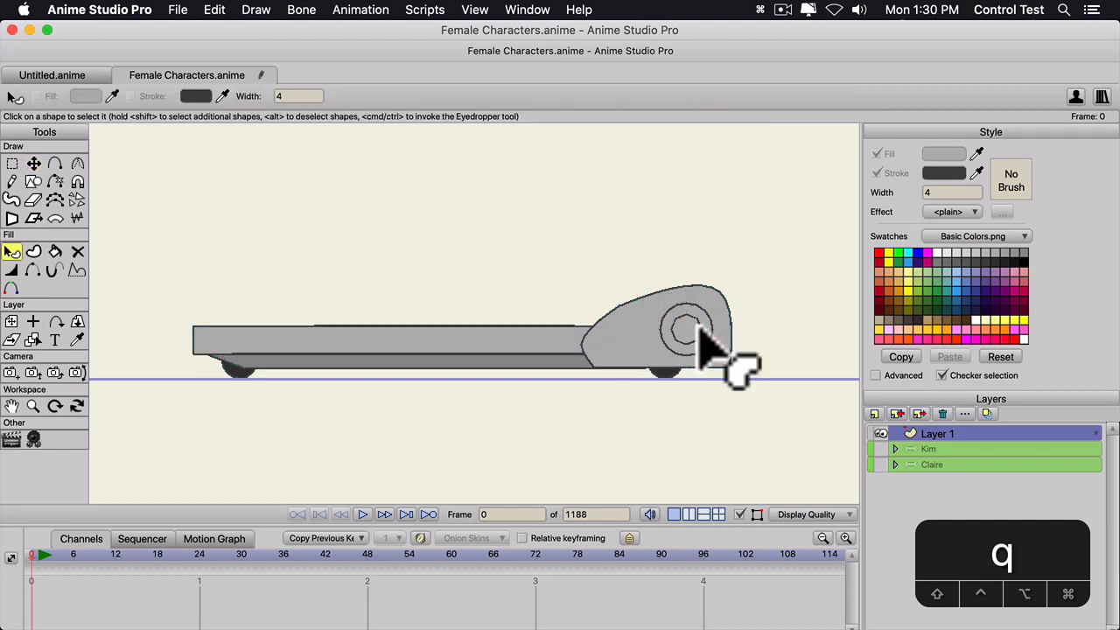
click(945, 154)
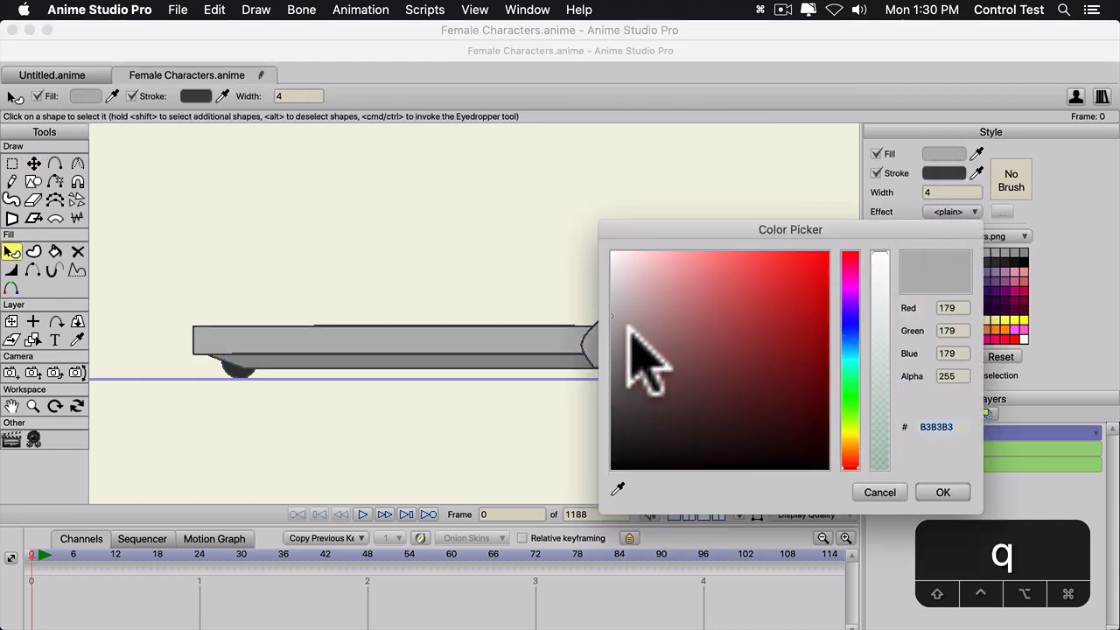
click(611, 333)
click(941, 492)
click(556, 268)
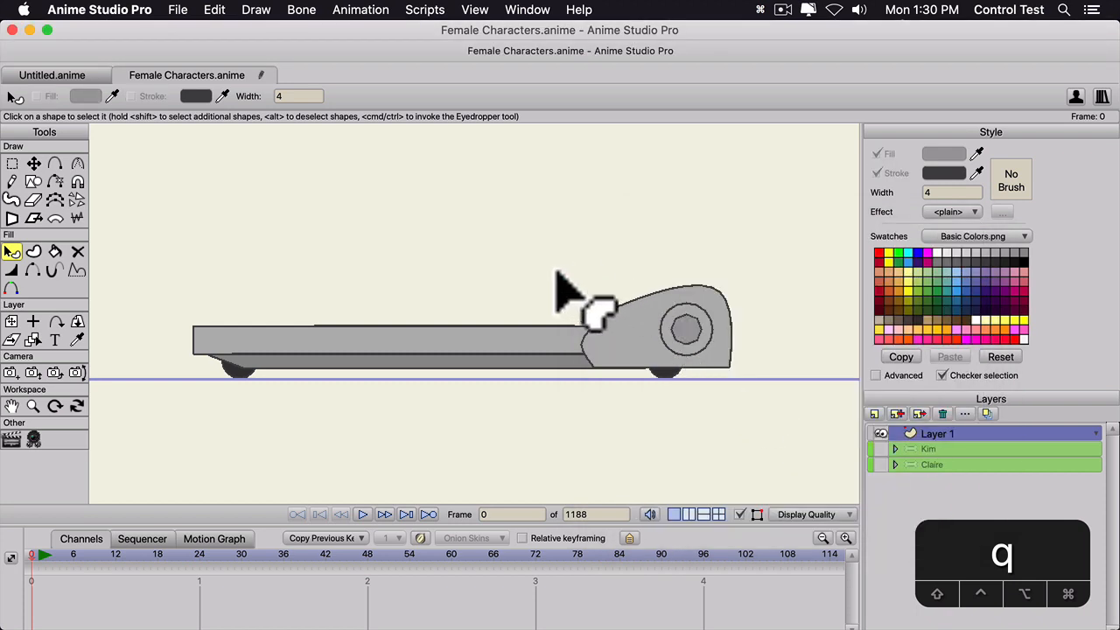
- Draw a small, nearly square rectangle standing on top of the rounded housing
scroll(539, 279, down, 4)
key(space)
drag(484, 287, 552, 341)
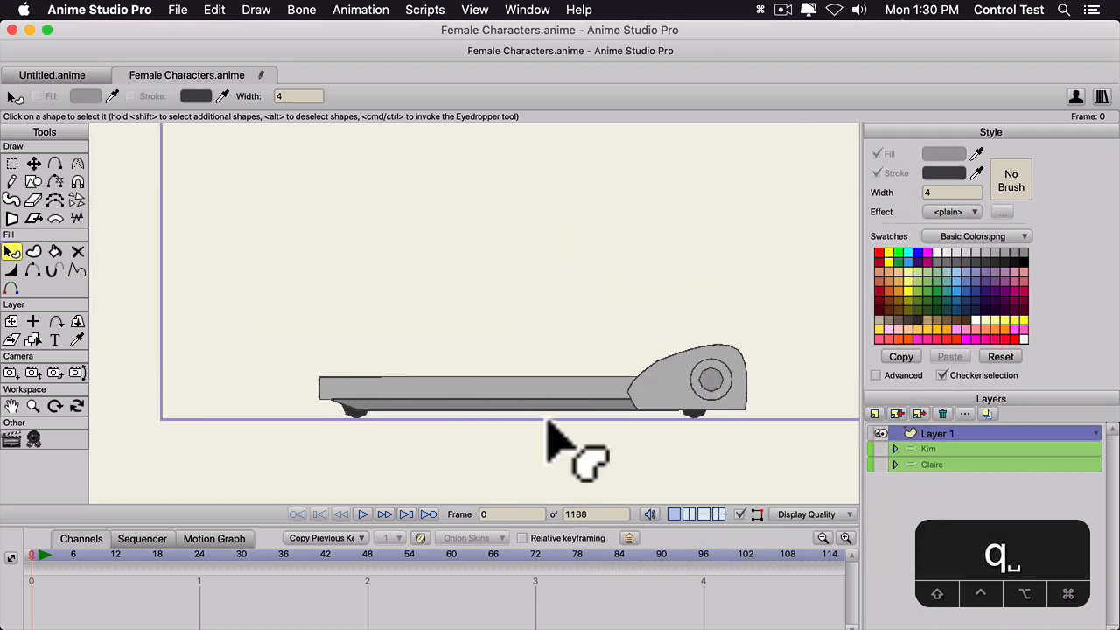
scroll(667, 326, down, 1)
scroll(661, 329, up, 1)
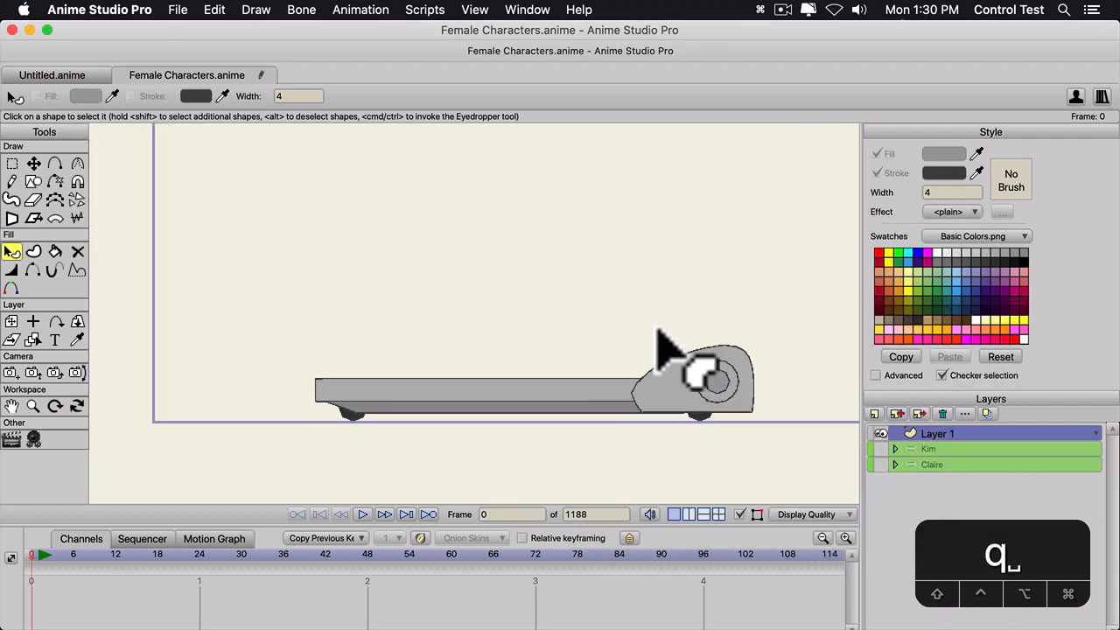
key(s)
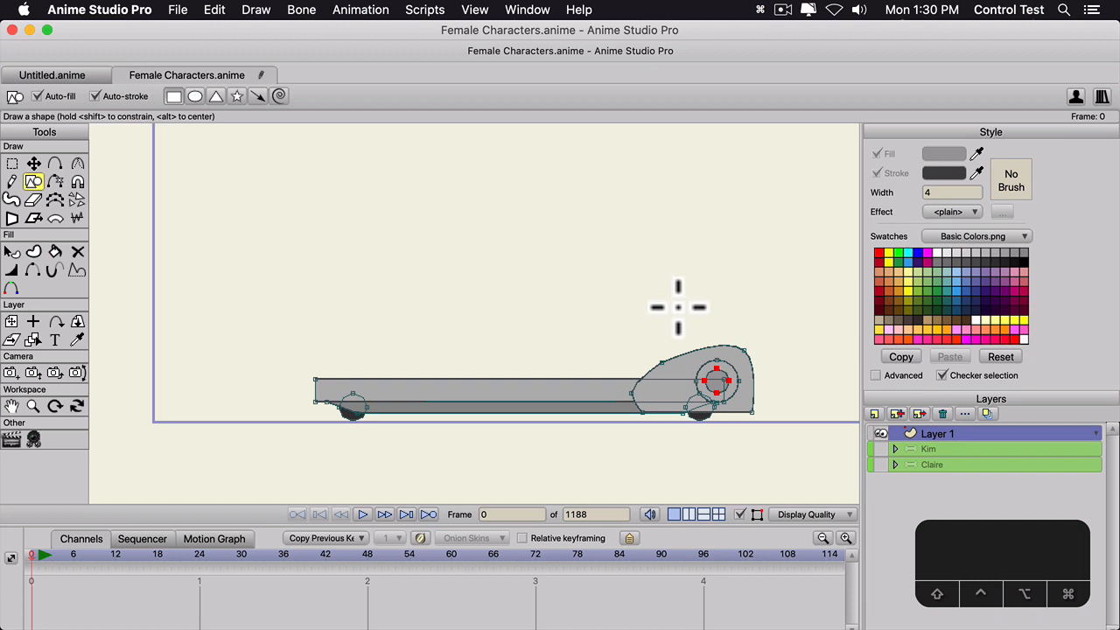
key(t)
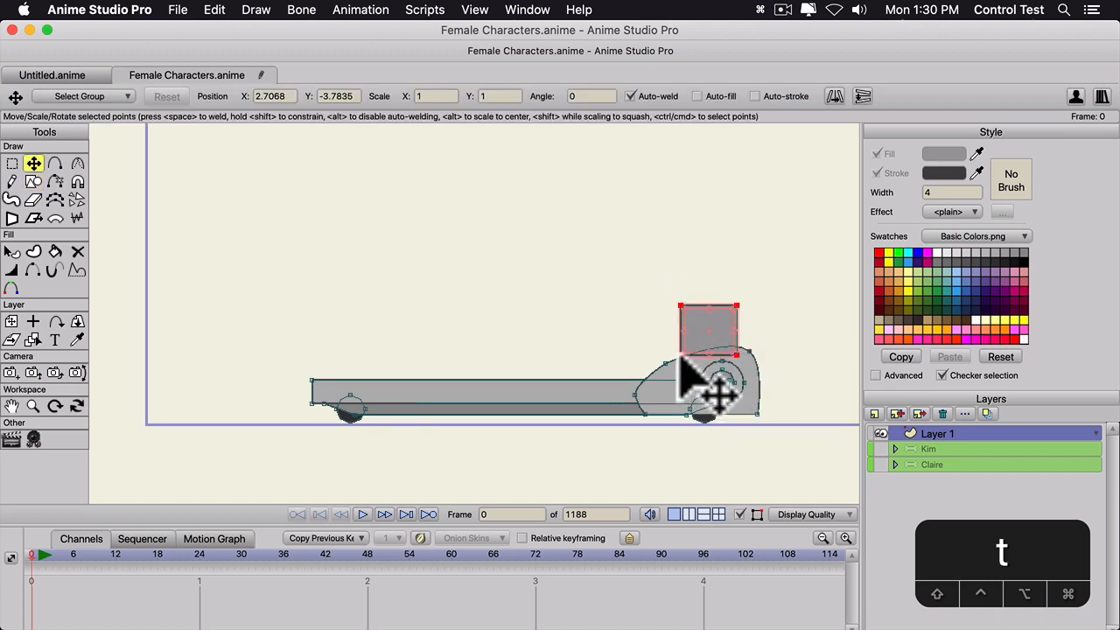
- Narrow the rectangle into a slanted post leaning towards the base and lower it behind the housing in the stacking order
drag(681, 354, 723, 355)
key(t)
drag(737, 305, 699, 303)
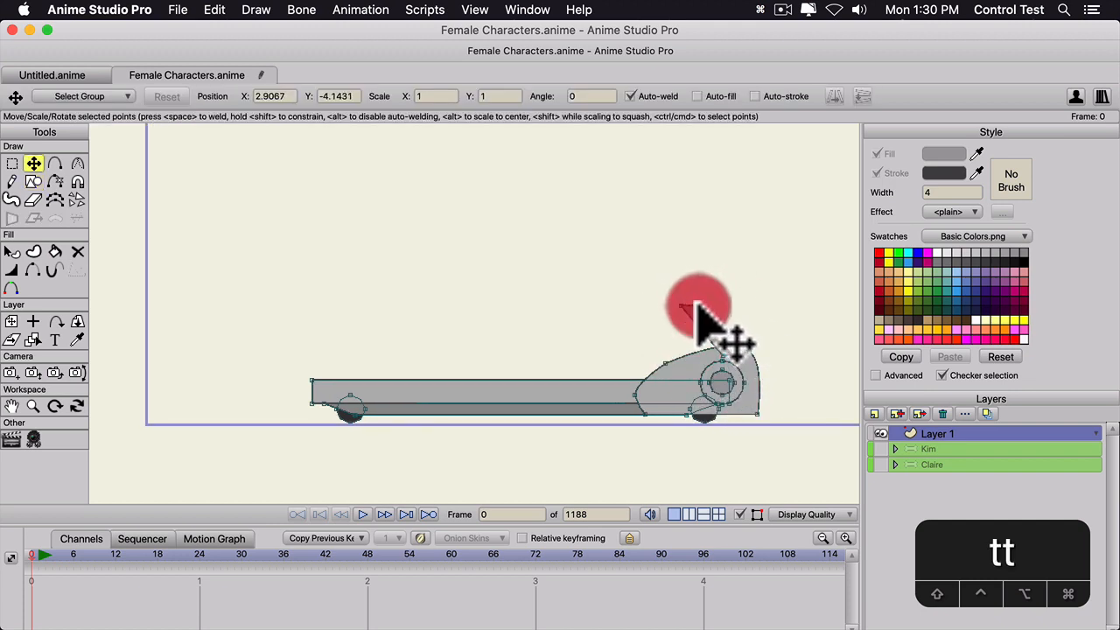
key(q)
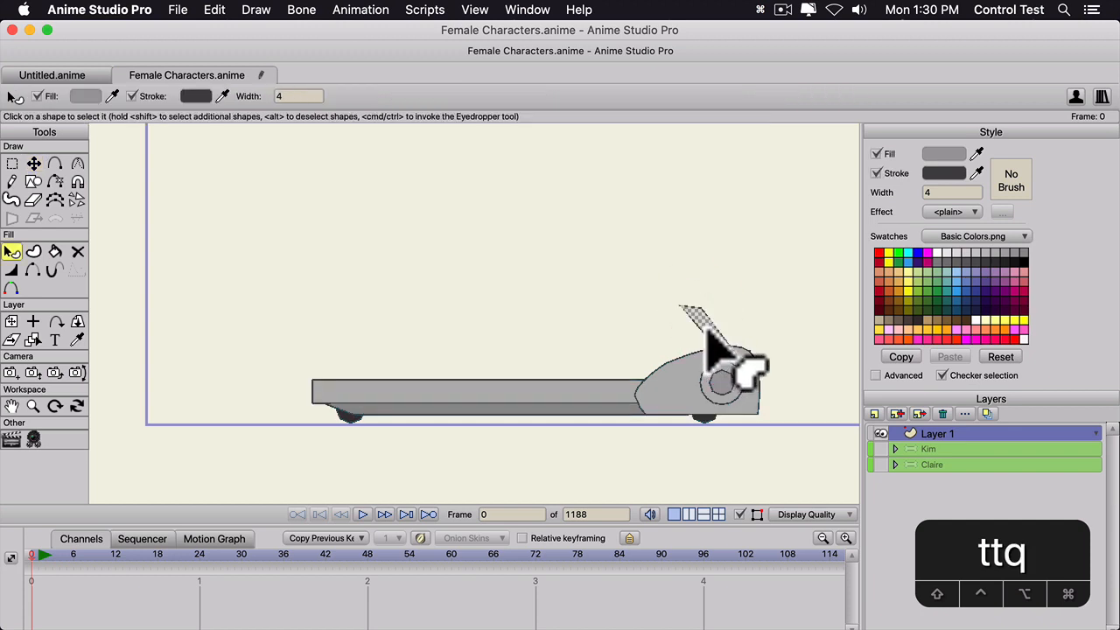
click(679, 320)
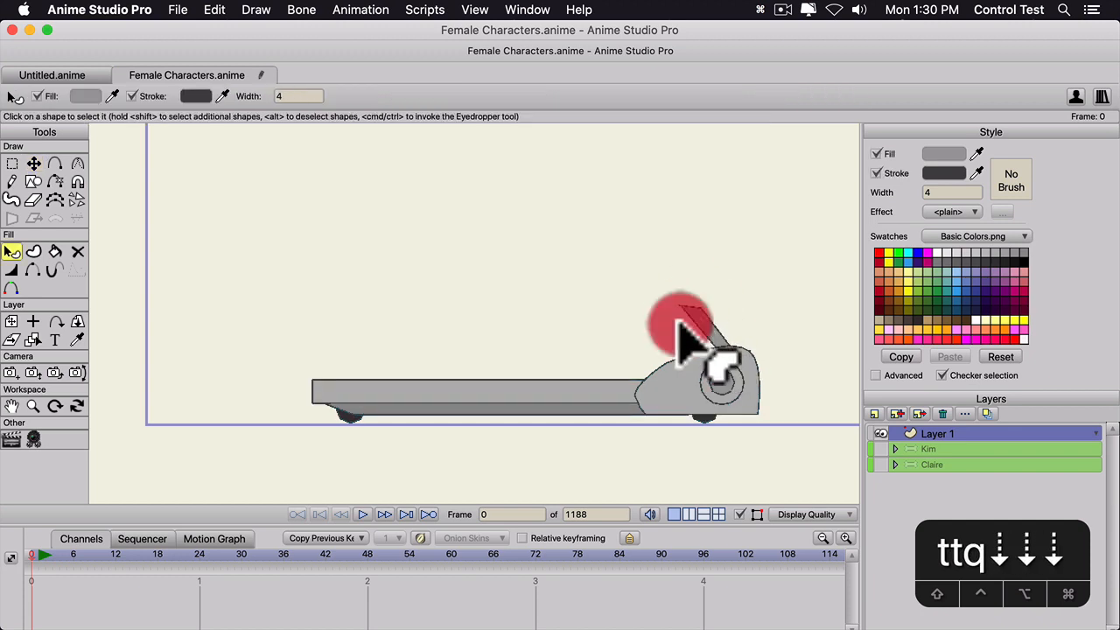
- Stretch the slanted post by moving its upper corner points far up and out over the base
key(t)
drag(679, 307, 654, 201)
key(t)
drag(671, 298, 571, 178)
- Add a bend point to the post and adjust its points to form a long upright with a narrow handle arm over the base
key(a)
key(t)
drag(631, 223, 643, 205)
key(t)
drag(572, 176, 556, 175)
key(t)
drag(649, 198, 645, 210)
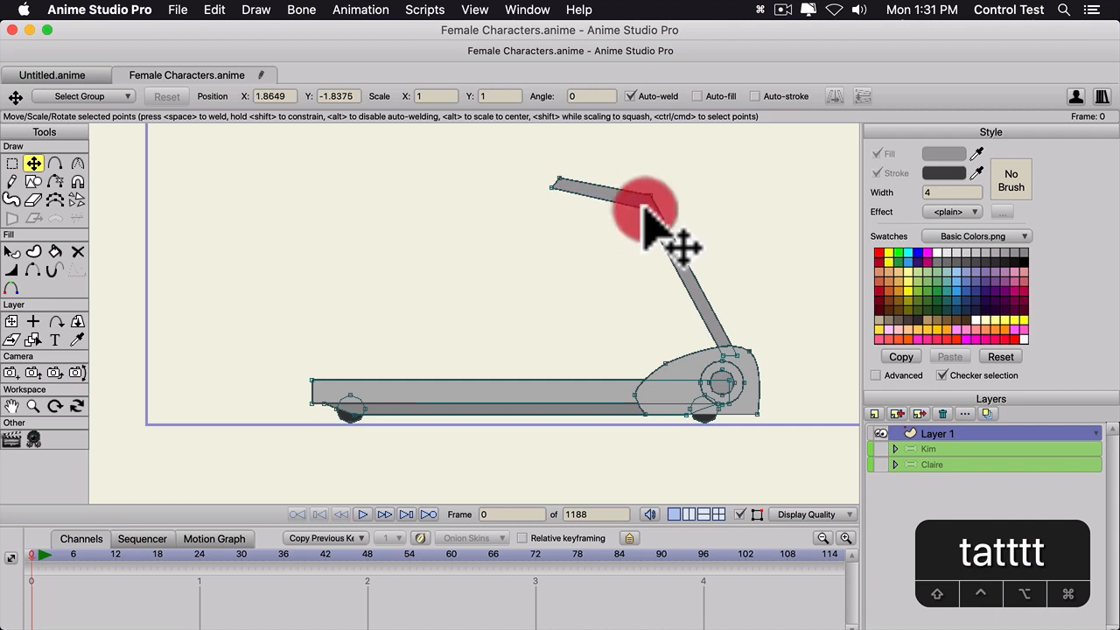
key(c)
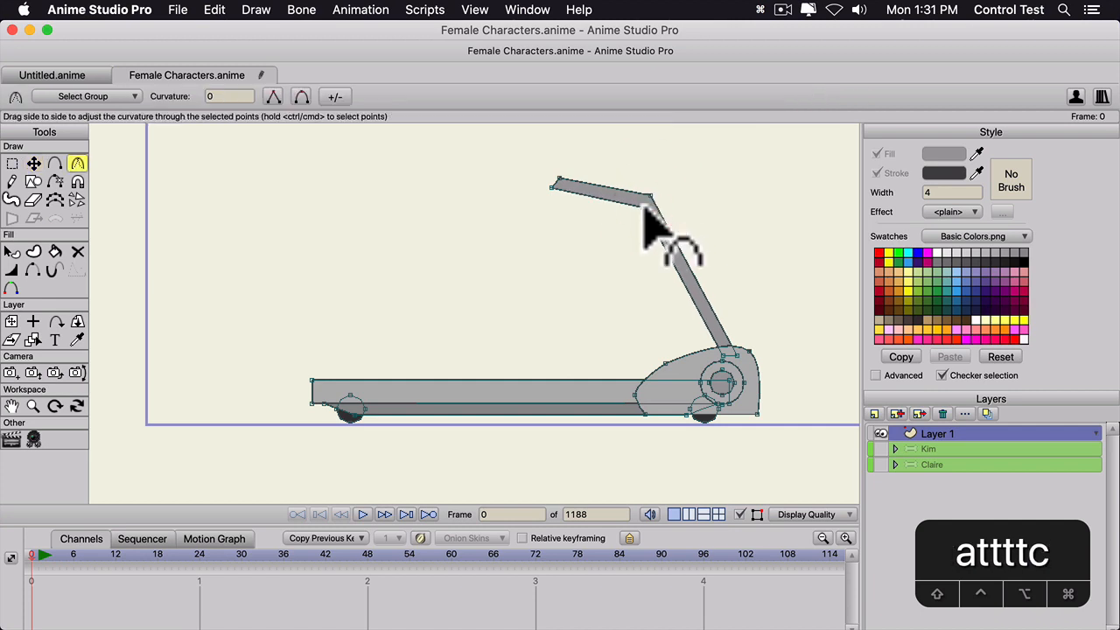
key(t)
click(549, 196)
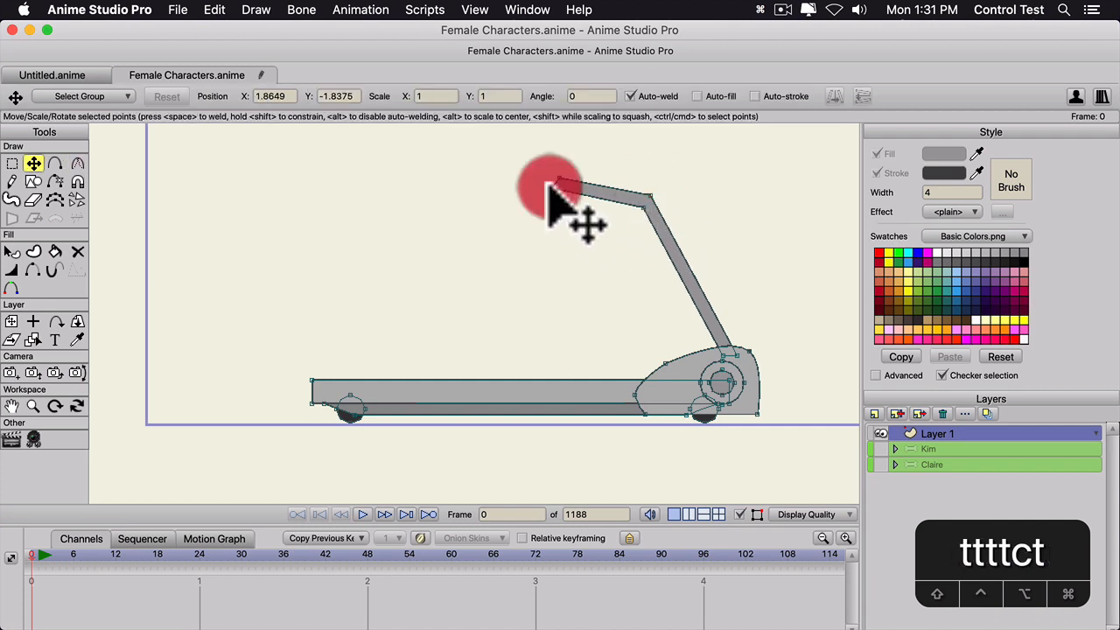
- Draw a small square over the bend between the upright and the handle arm, and select it
key(s)
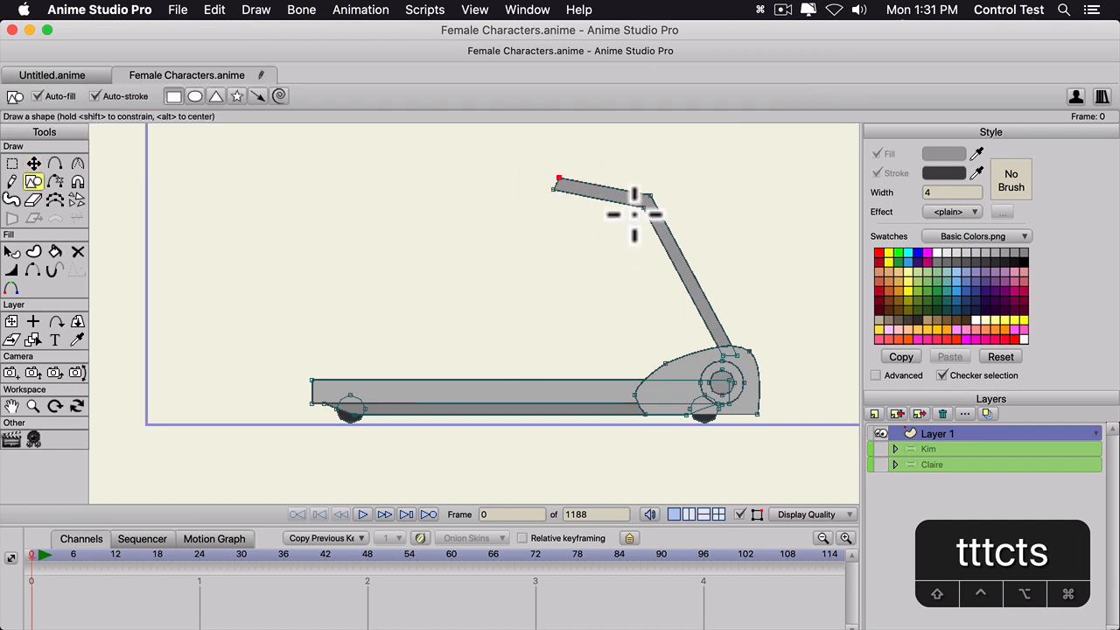
key(q)
click(648, 205)
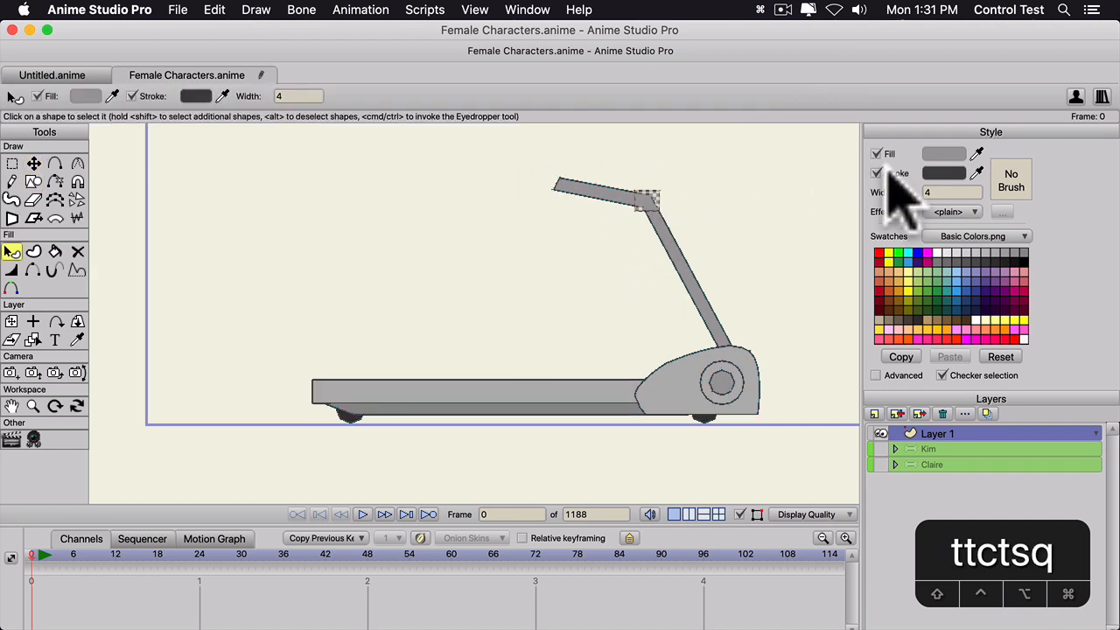
- Set the small square's fill to the dark grey 6C6C6C
click(944, 153)
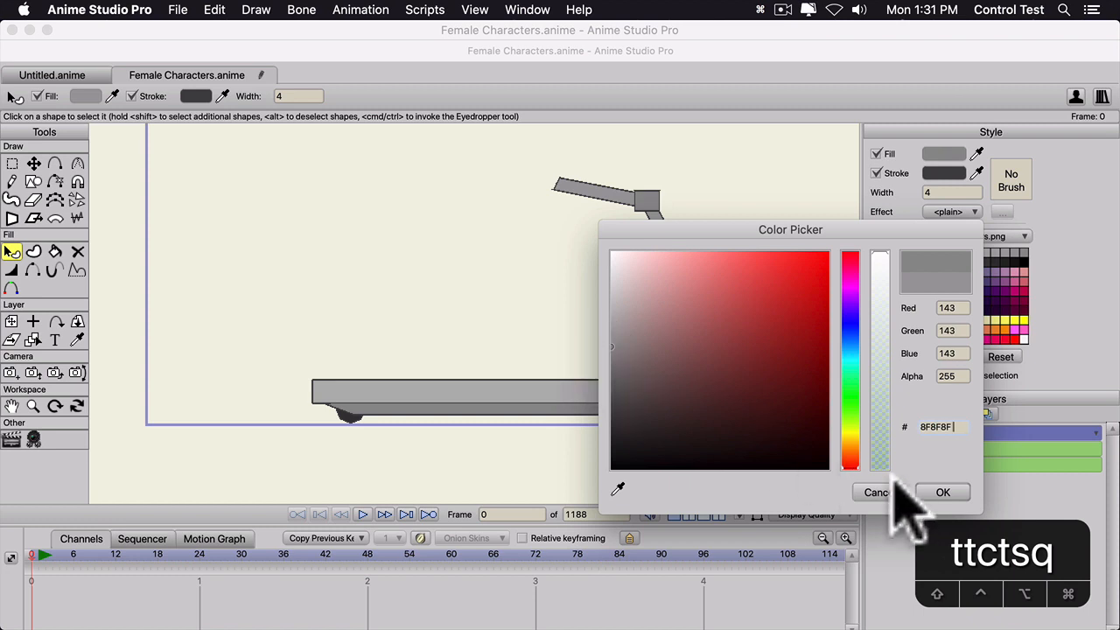
click(942, 493)
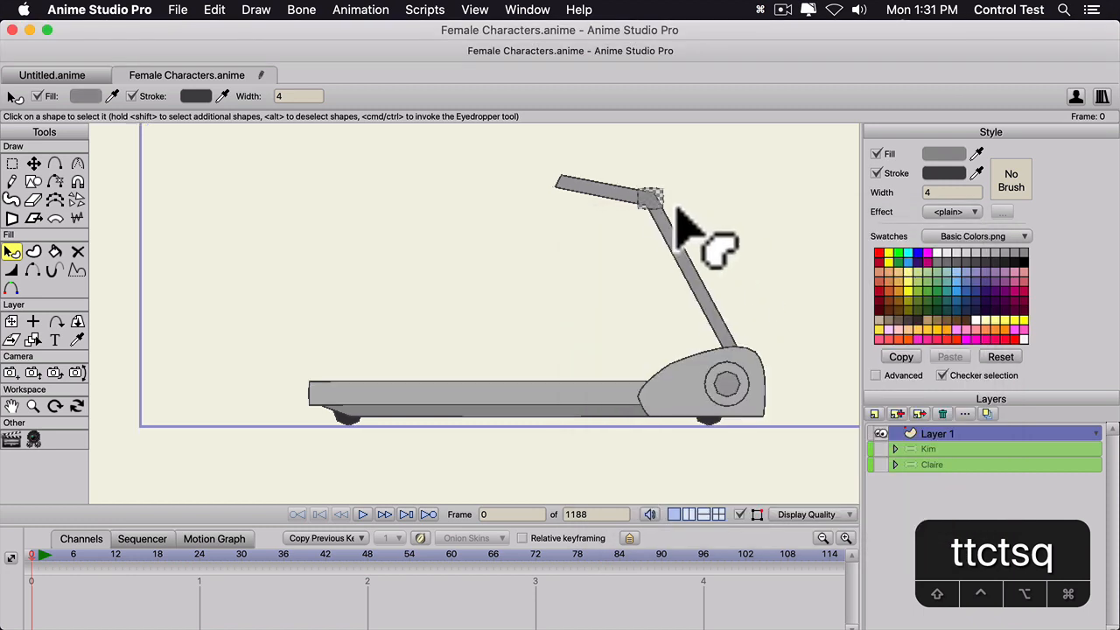
click(943, 153)
drag(623, 372, 655, 400)
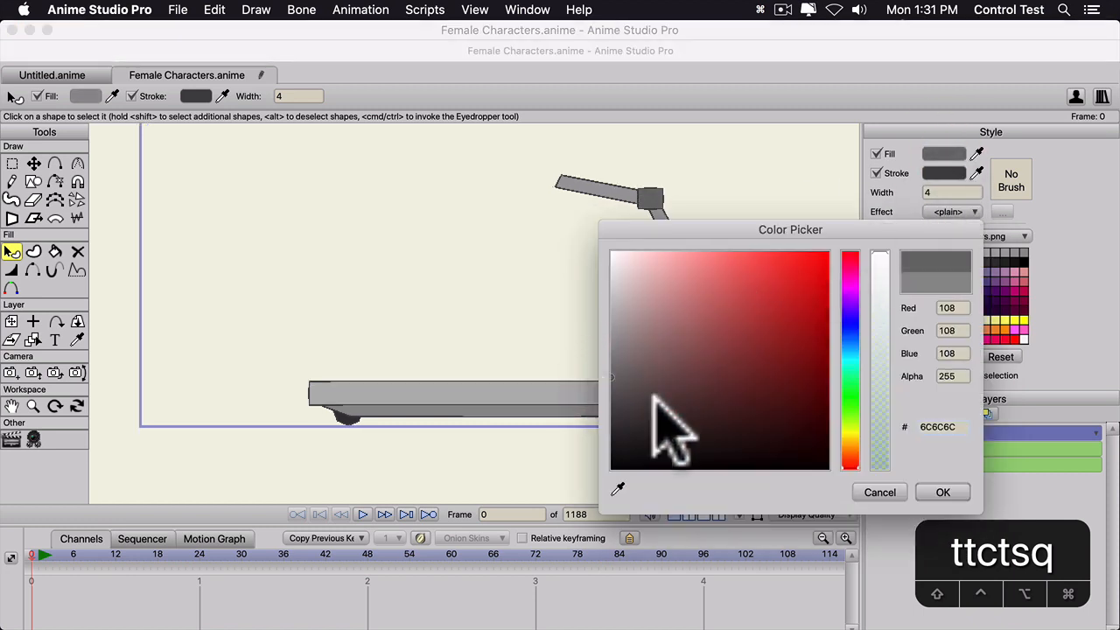
click(942, 492)
- Reshape the dark square into an angled joint around the bend by moving its corners and adding a point
key(t)
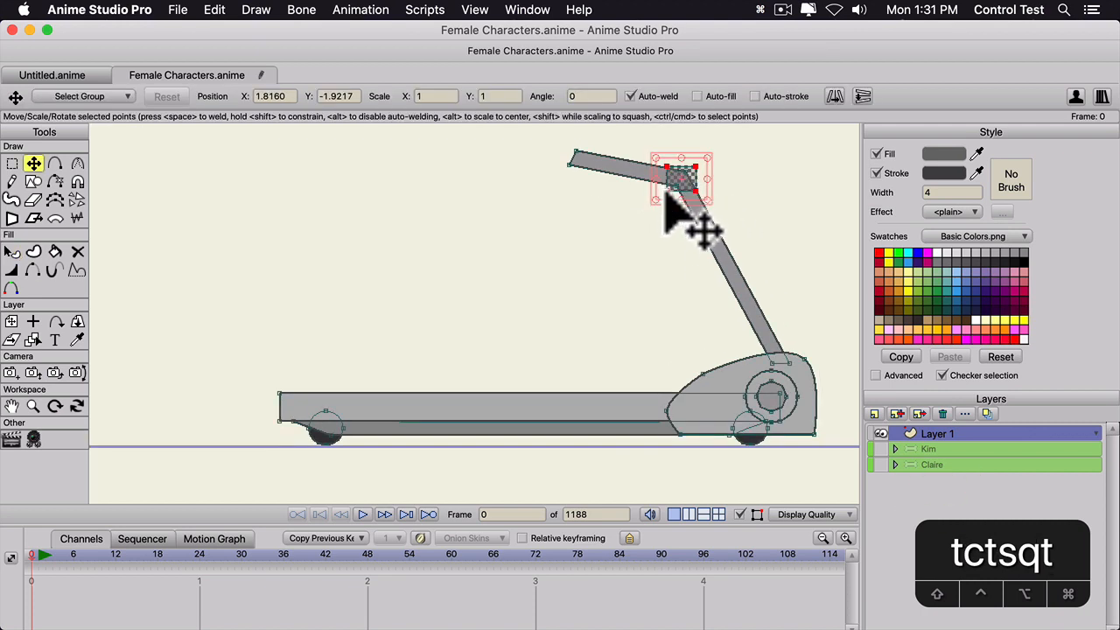
click(668, 194)
click(665, 180)
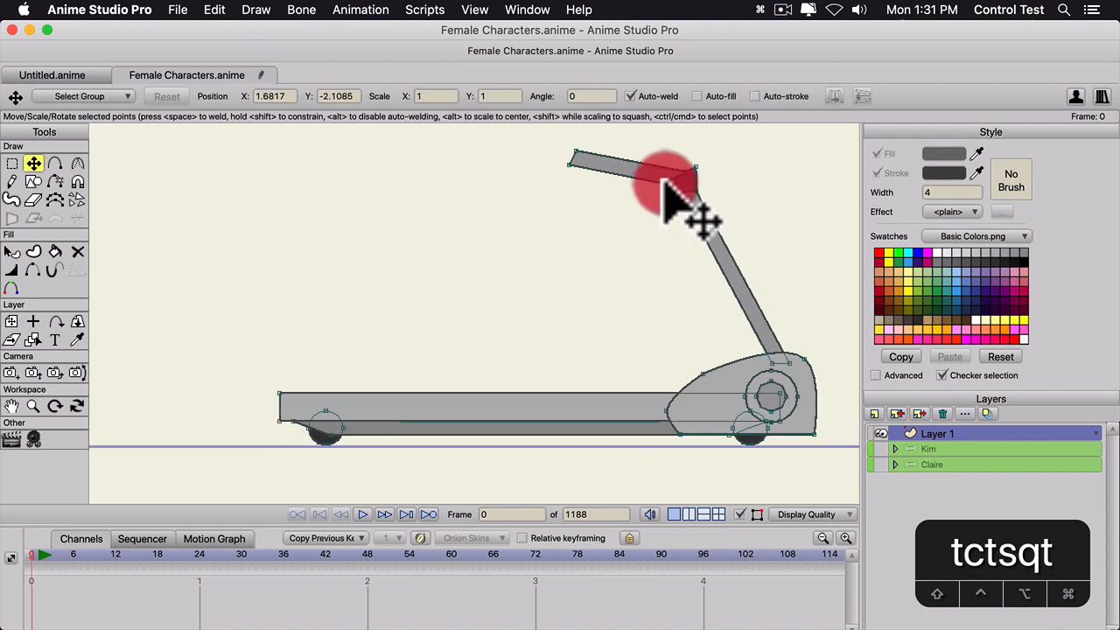
key(t)
drag(696, 167, 470, 361)
key(a)
key(super+z)
scroll(697, 185, up, 5)
key(space)
key(a)
key(t)
drag(630, 216, 625, 188)
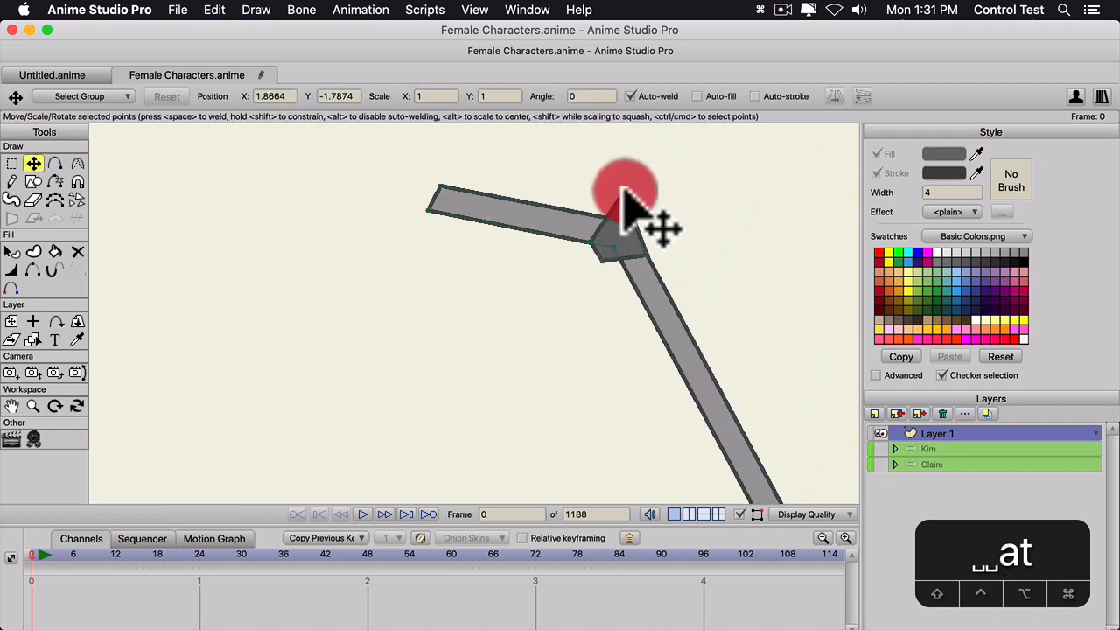
- Add a point to the joint's outer edge, adjust its upper corner, and curve the new point to round that edge
key(a)
click(643, 220)
key(t)
click(619, 203)
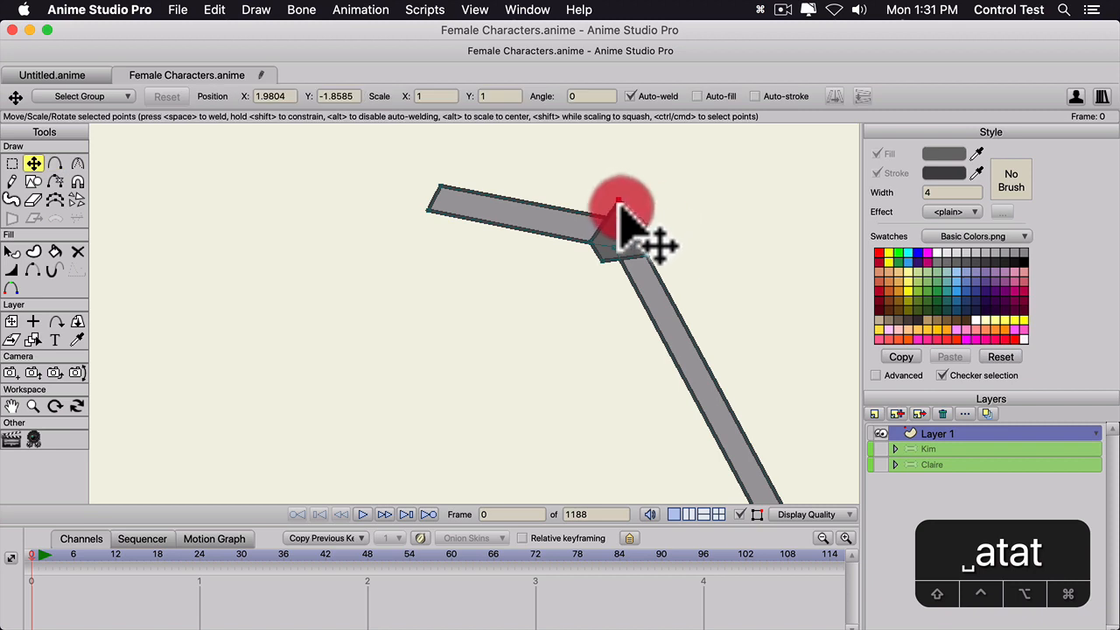
key(c)
drag(644, 224, 922, 220)
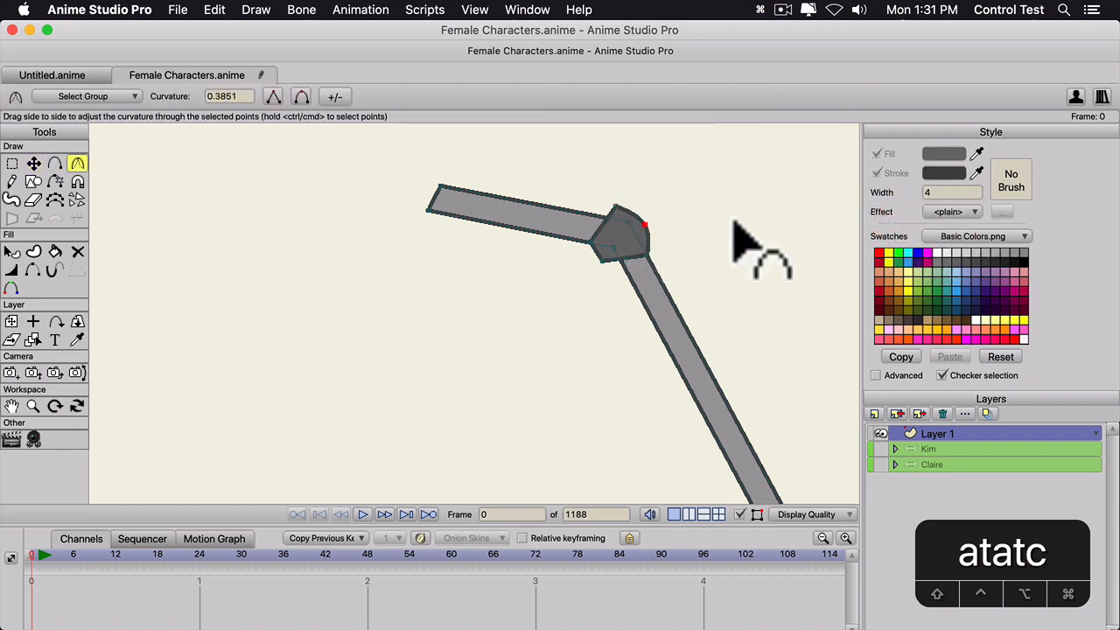
- Fine-tune the joint's outline by nudging its top point slightly down and its bottom point slightly towards the upright
key(t)
drag(617, 207, 614, 213)
key(t)
drag(602, 262, 610, 265)
scroll(604, 267, down, 4)
key(space)
drag(535, 335, 680, 220)
scroll(678, 222, down, 6)
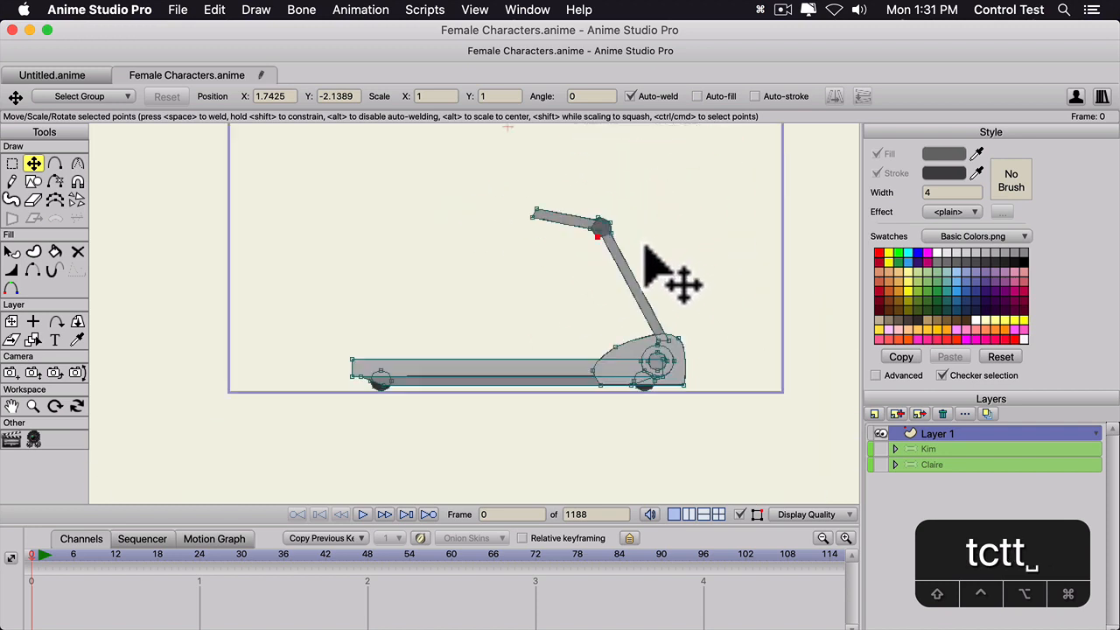
scroll(625, 254, up, 2)
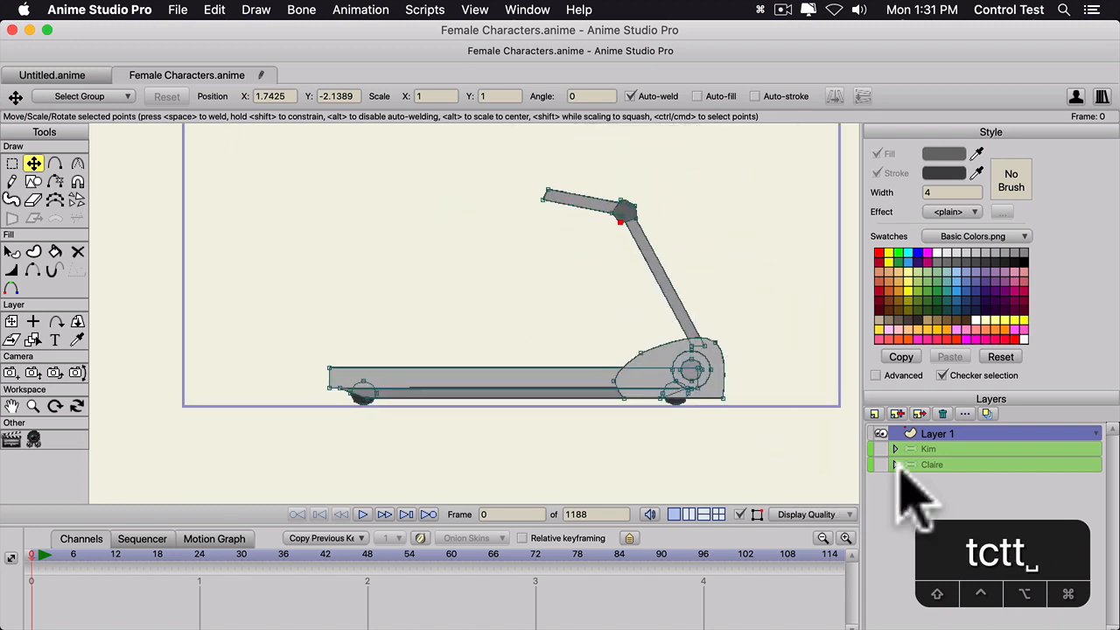
- Rename Layer 1, which holds the finished treadmill drawing, as "back"
double_click(927, 433)
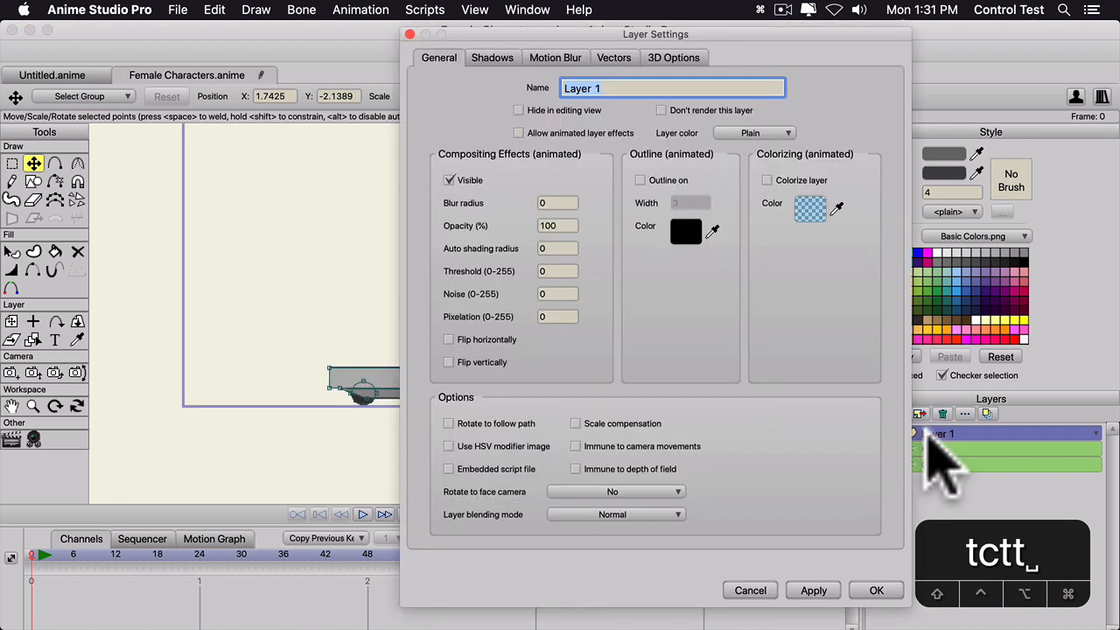
text(fornt)
key(BackSpace)
key(BackSpace)
key(BackSpace)
key(BackSpace)
key(BackSpace)
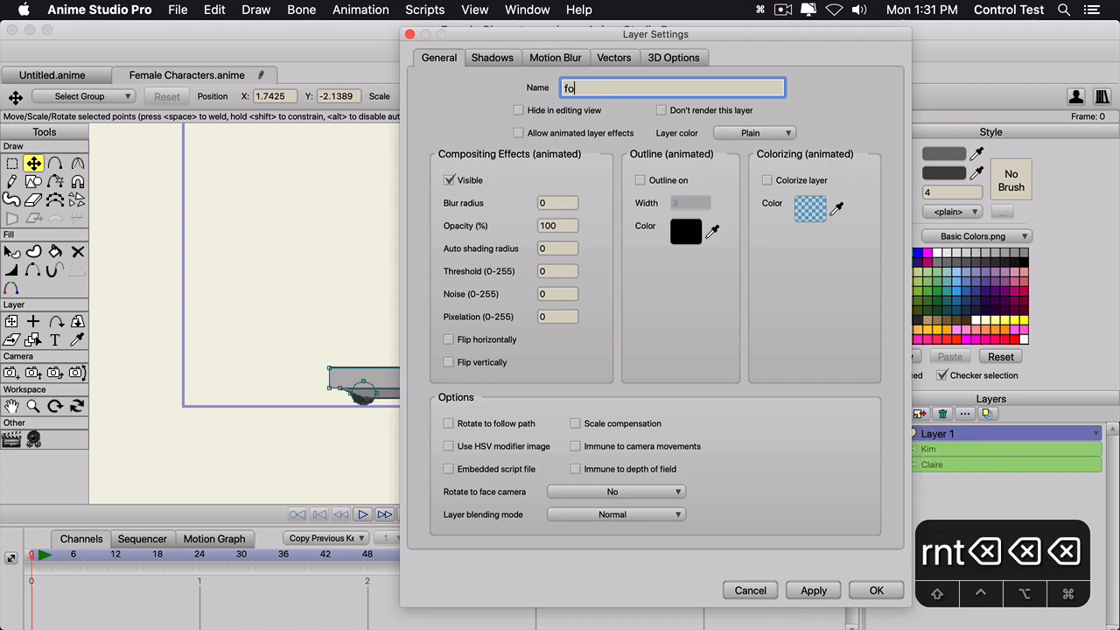
text(b)
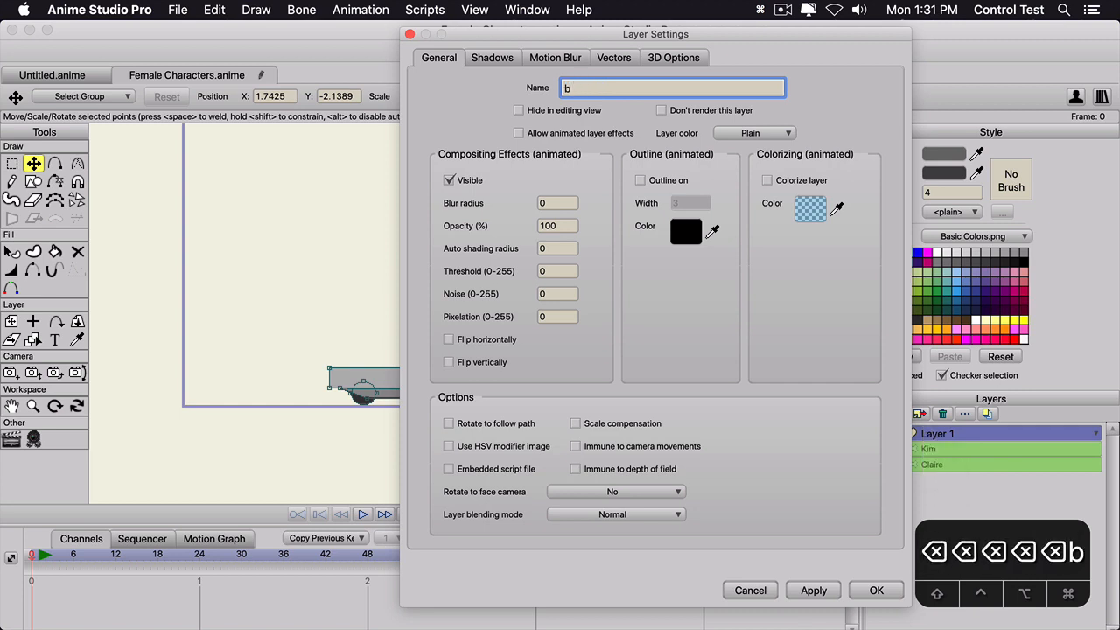
text(ack)
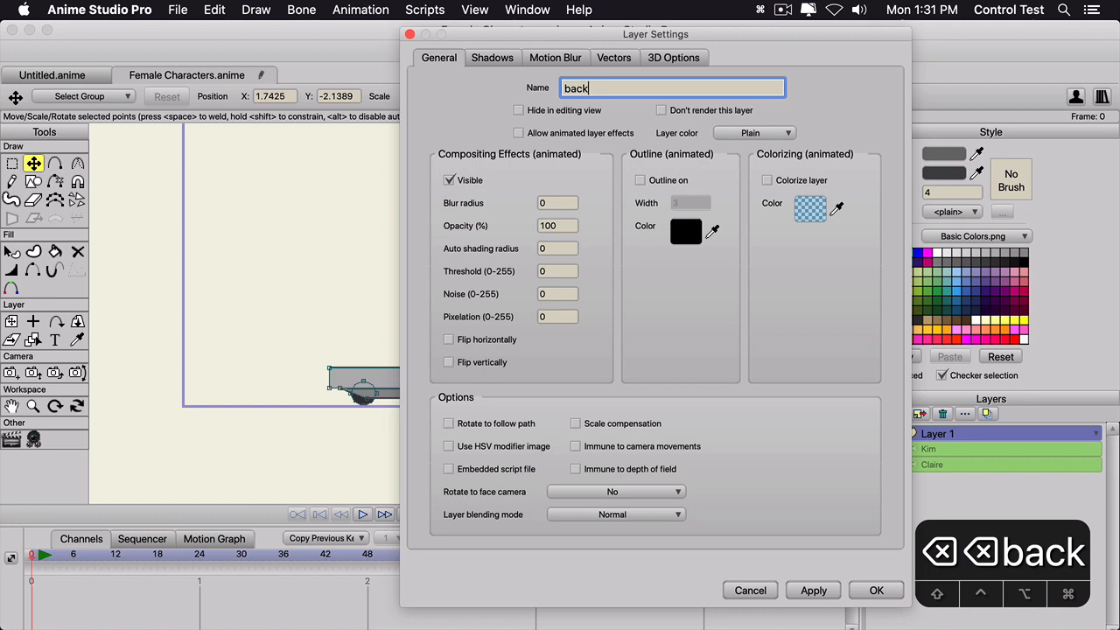
key(Return)
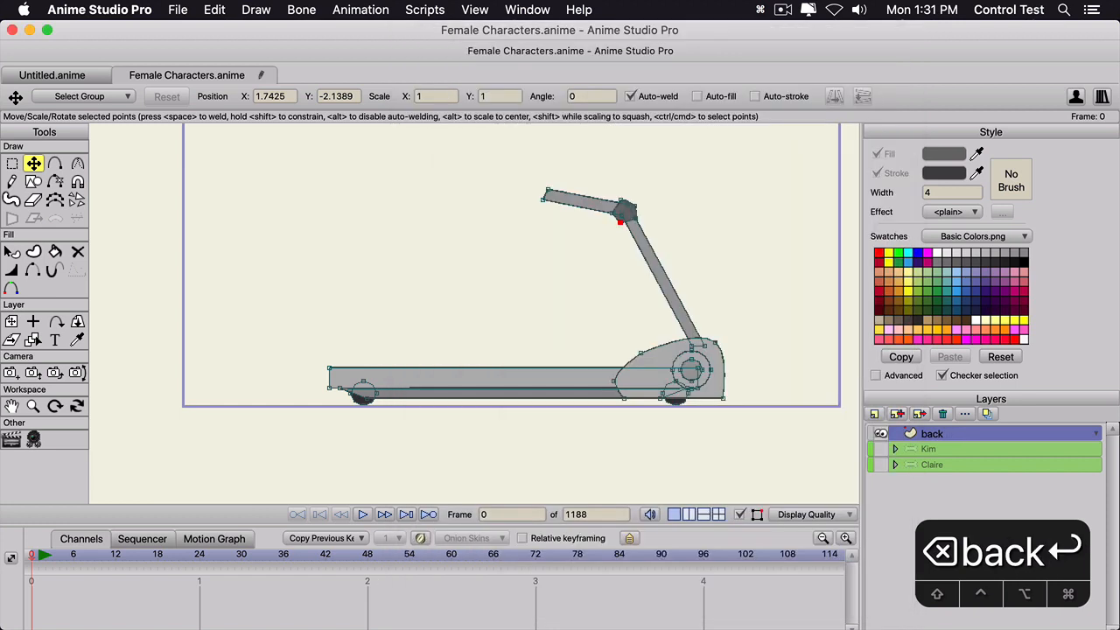
- Duplicate the back layer and name the copy "front"
click(896, 413)
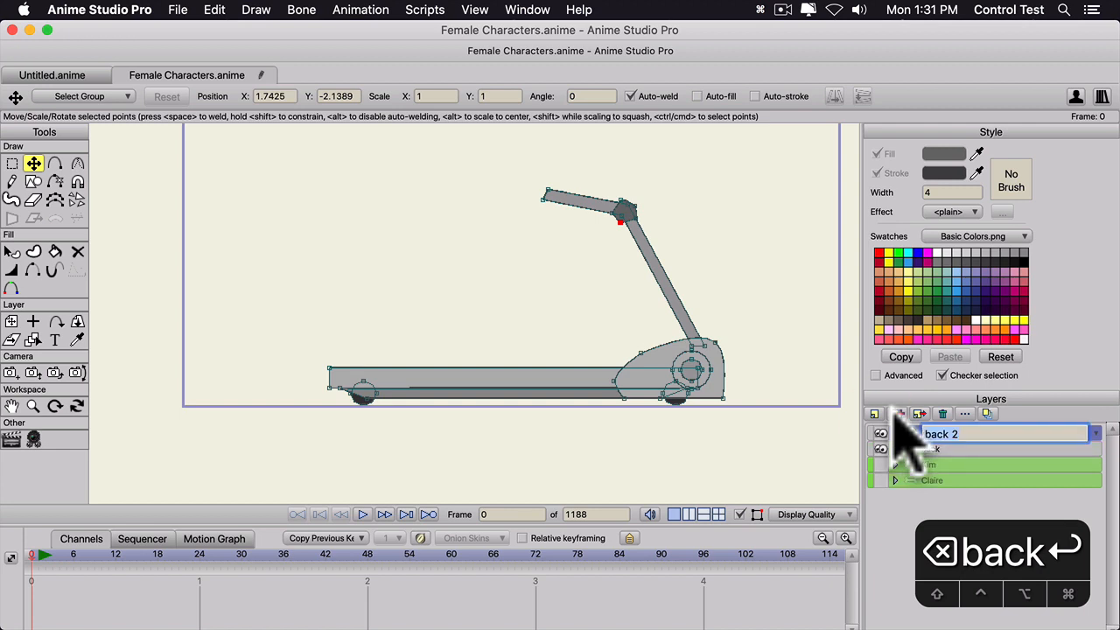
text(fir)
key(BackSpace)
key(BackSpace)
text(ront)
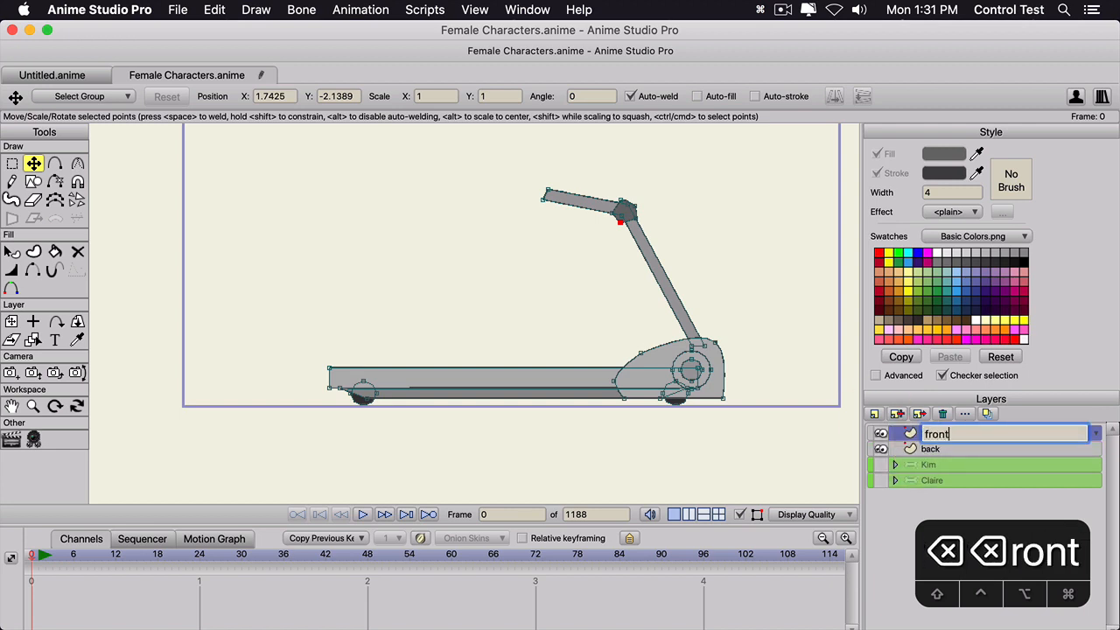
key(Return)
- Move all of the front layer's points straight down below the back copy to about Y -4.4 and enlarge them slightly
key(super+a)
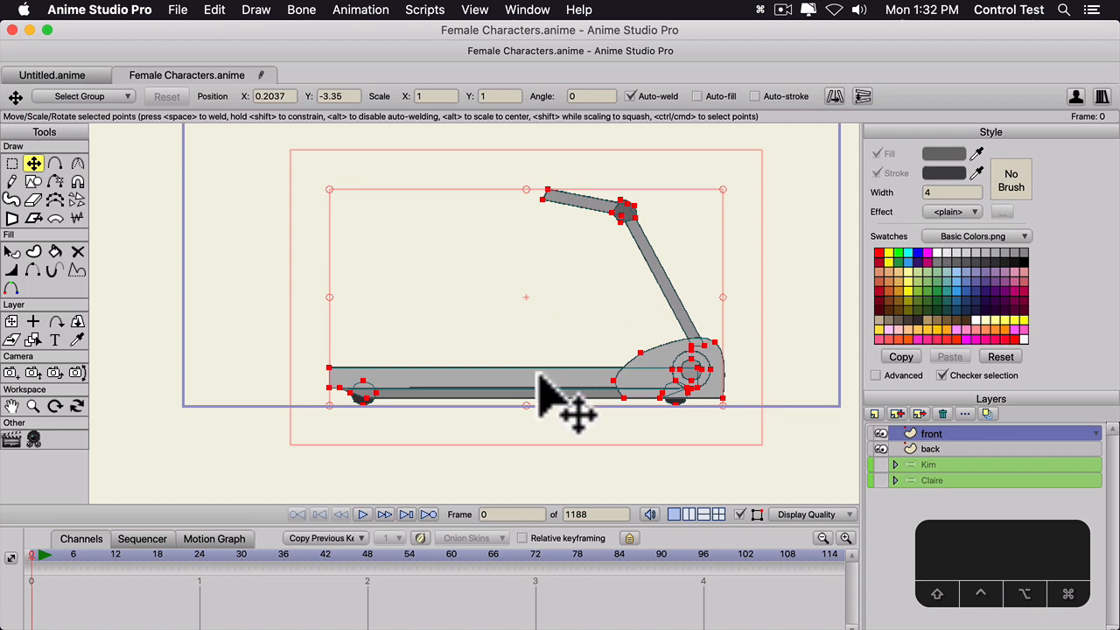
drag(540, 385, 534, 451)
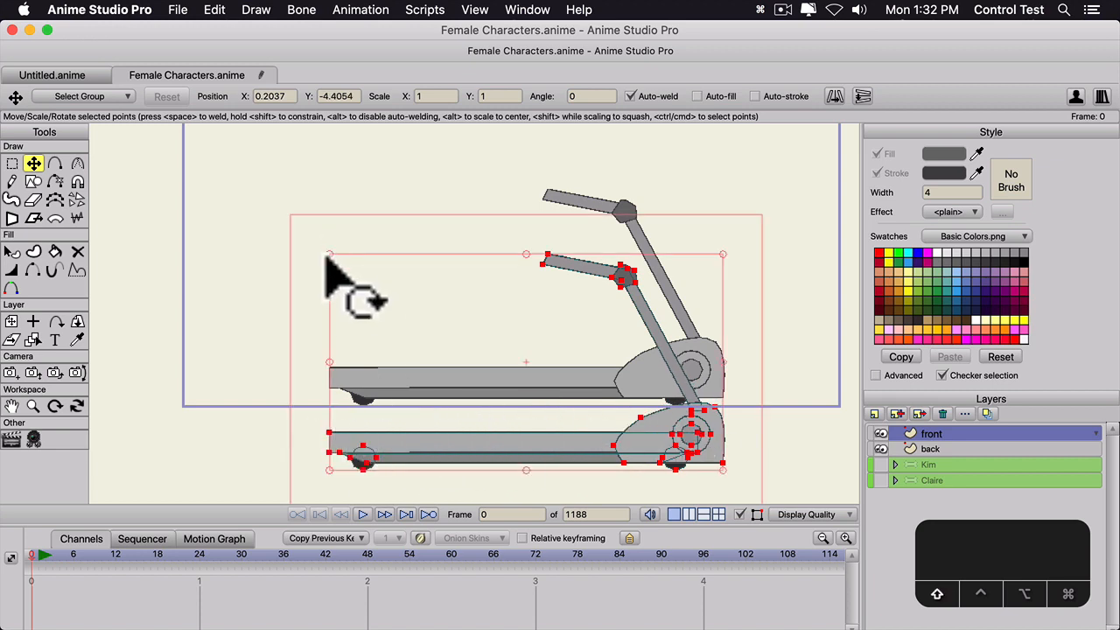
drag(329, 254, 284, 232)
scroll(352, 404, down, 3)
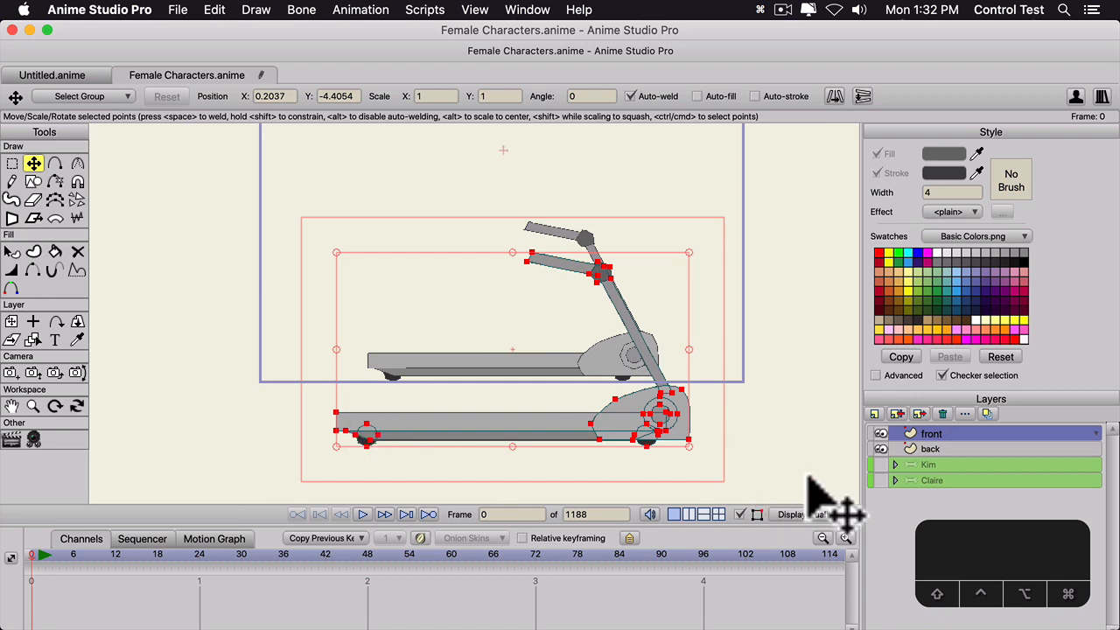
- Add a group layer named "treadmill" above the front and back layers
drag(874, 412, 890, 460)
text(tr)
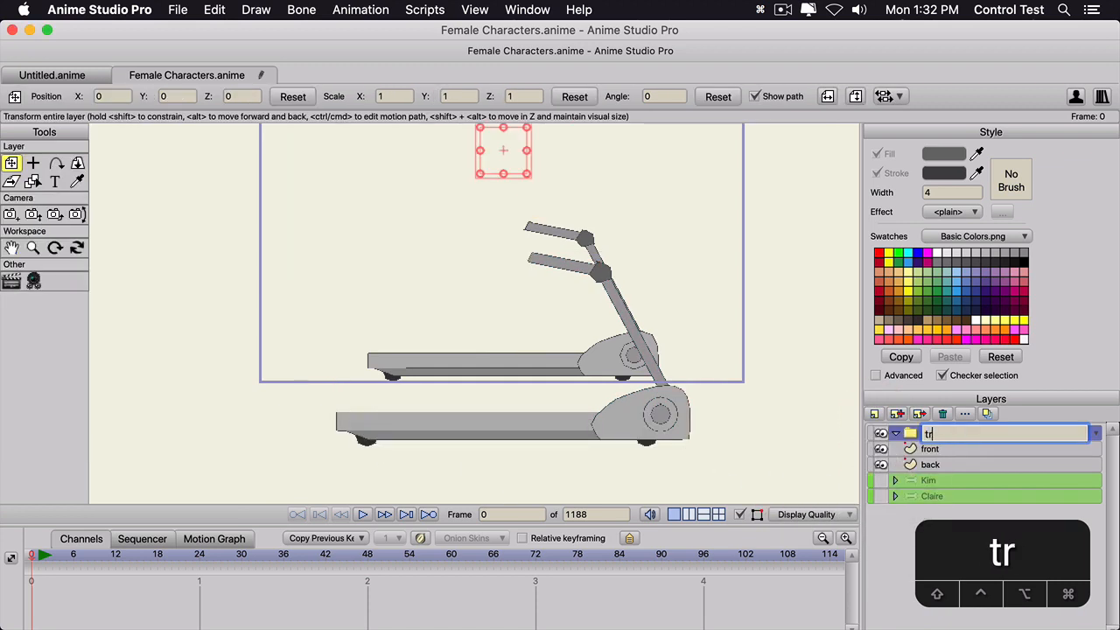
text(eadmil)
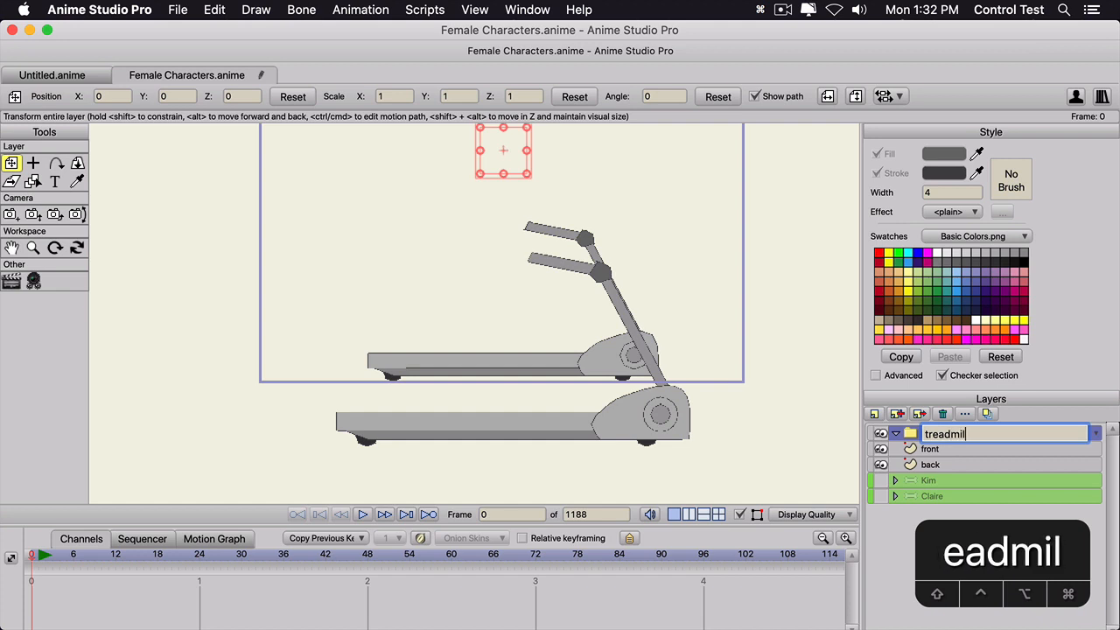
text(l)
key(Return)
- Put the front and back layers inside the treadmill group
click(934, 449)
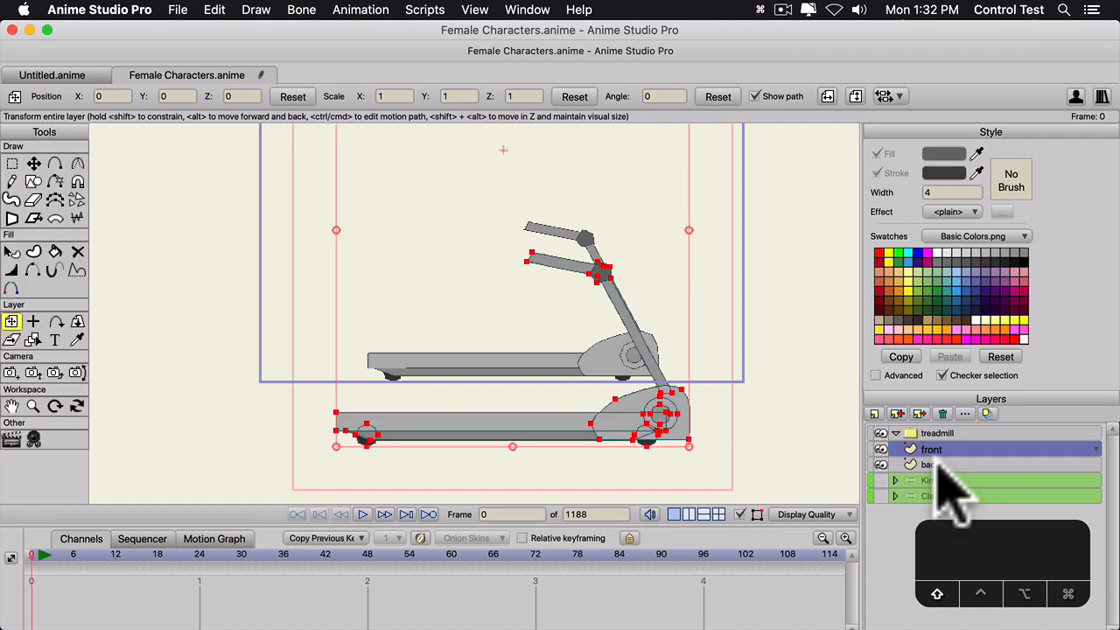
shift+click(936, 462)
drag(941, 448, 948, 444)
- Move the whole treadmill group up inside the camera frame, to position X -0.6975, Y 2.4607
drag(431, 291, 484, 427)
scroll(480, 353, up, 2)
key(space)
key(space)
scroll(479, 360, up, 1)
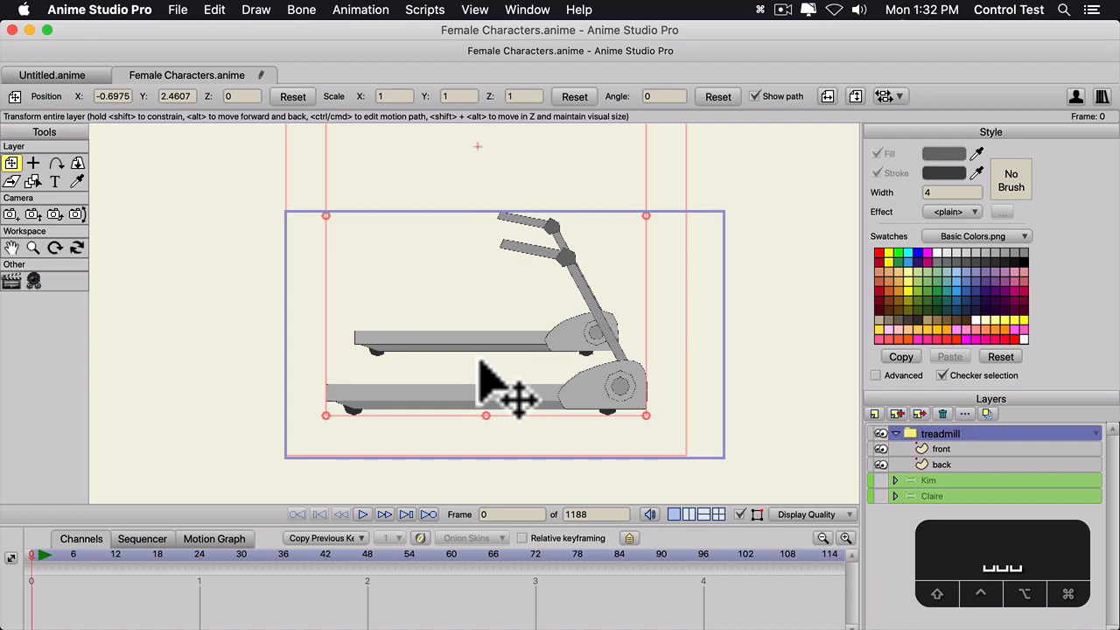
scroll(479, 360, up, 1)
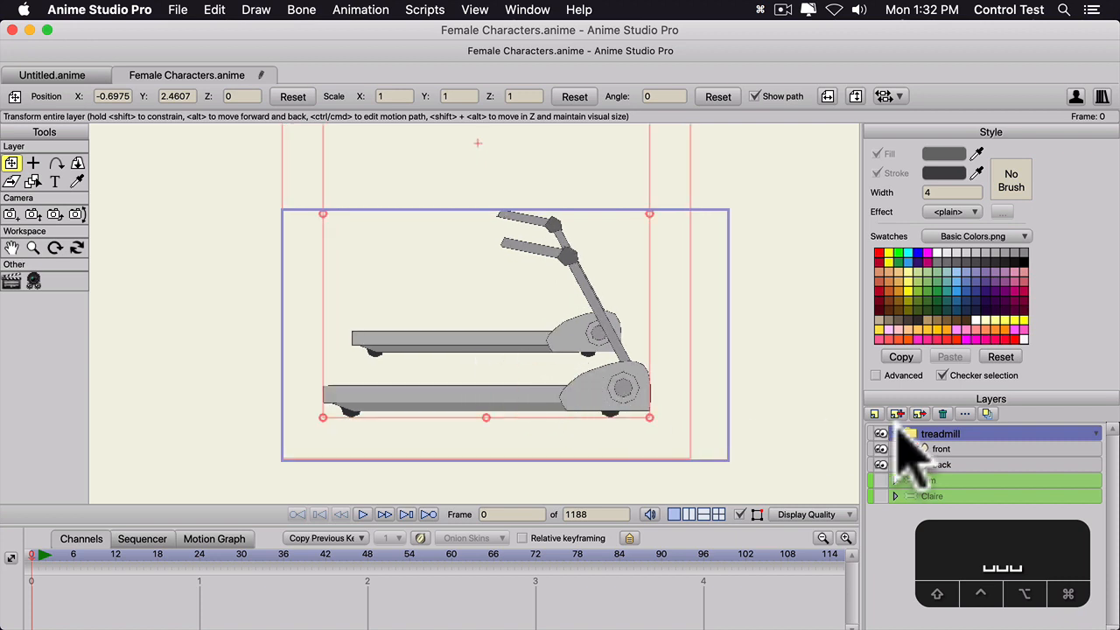
- Add a new vector layer named "treads" above the treadmill group
click(874, 415)
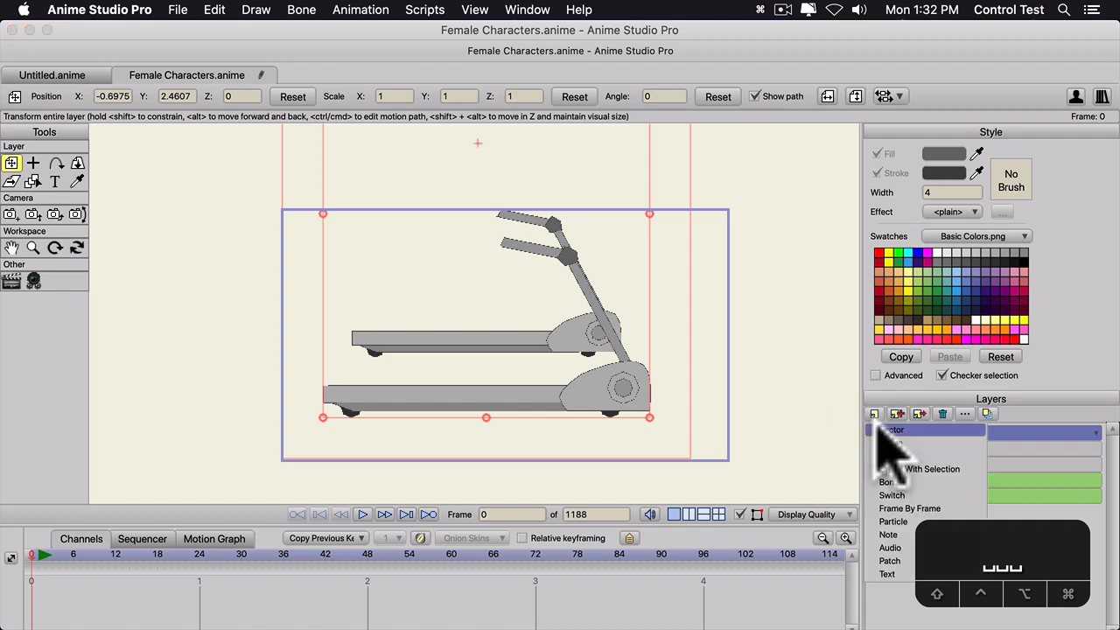
click(876, 420)
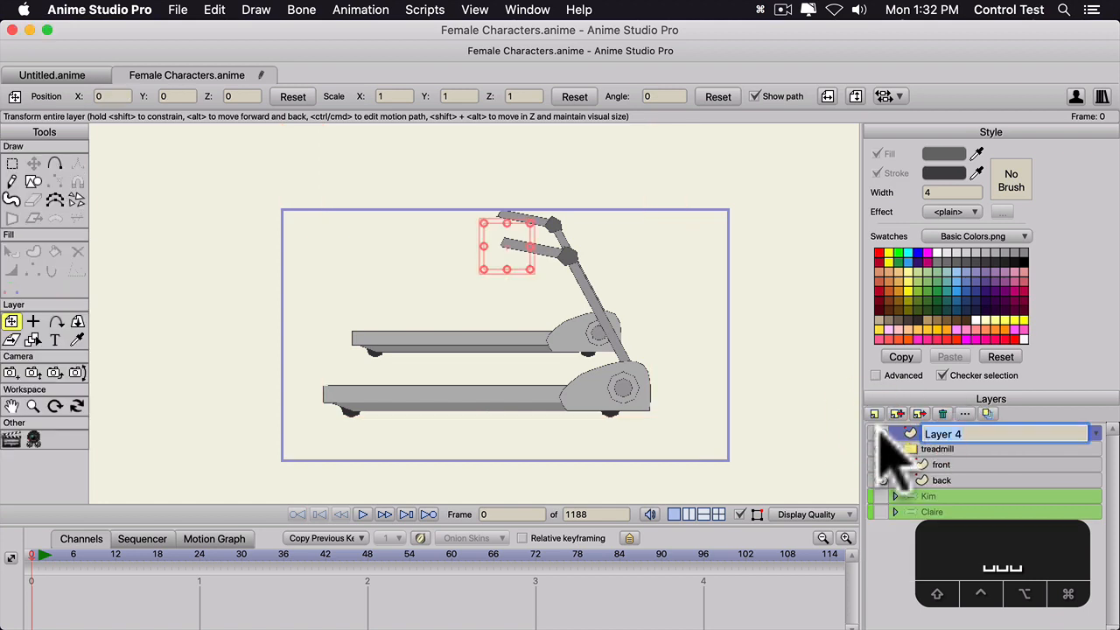
text(treads)
key(Return)
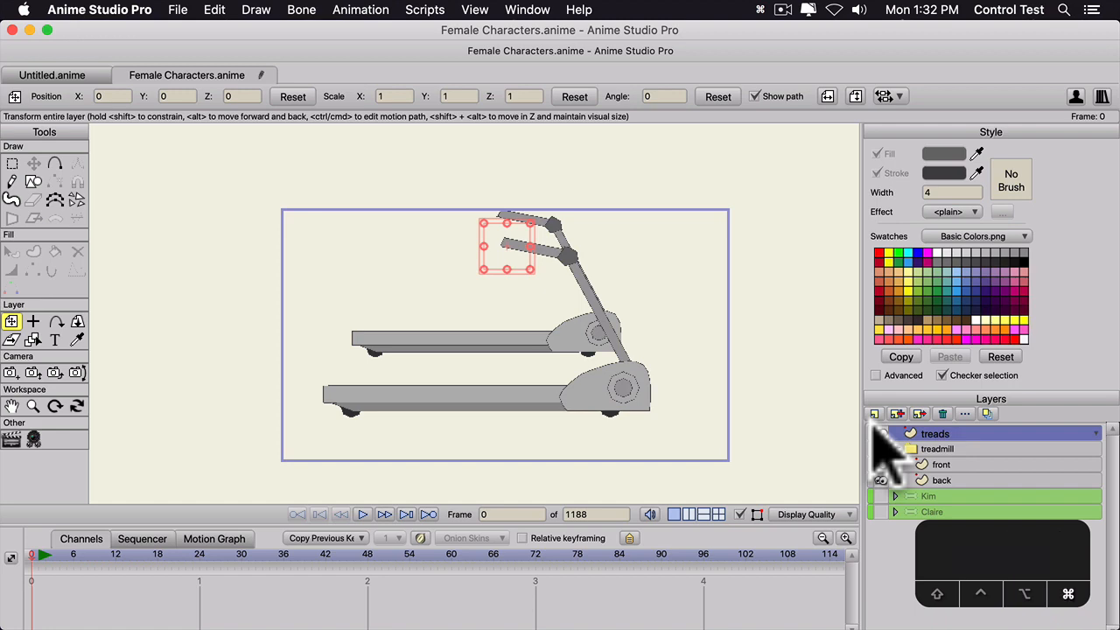
- Turn on the grid over the canvas and check how it lines up with the treadmill bases
key(super+g)
scroll(512, 378, up, 10)
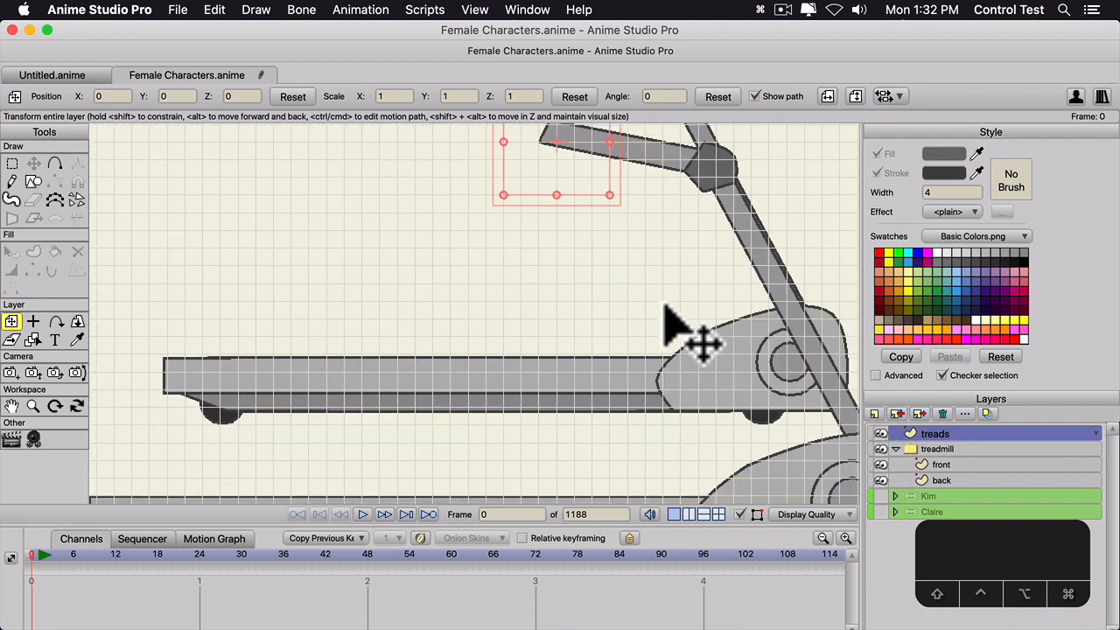
scroll(662, 303, down, 10)
drag(540, 367, 525, 341)
scroll(528, 344, up, 14)
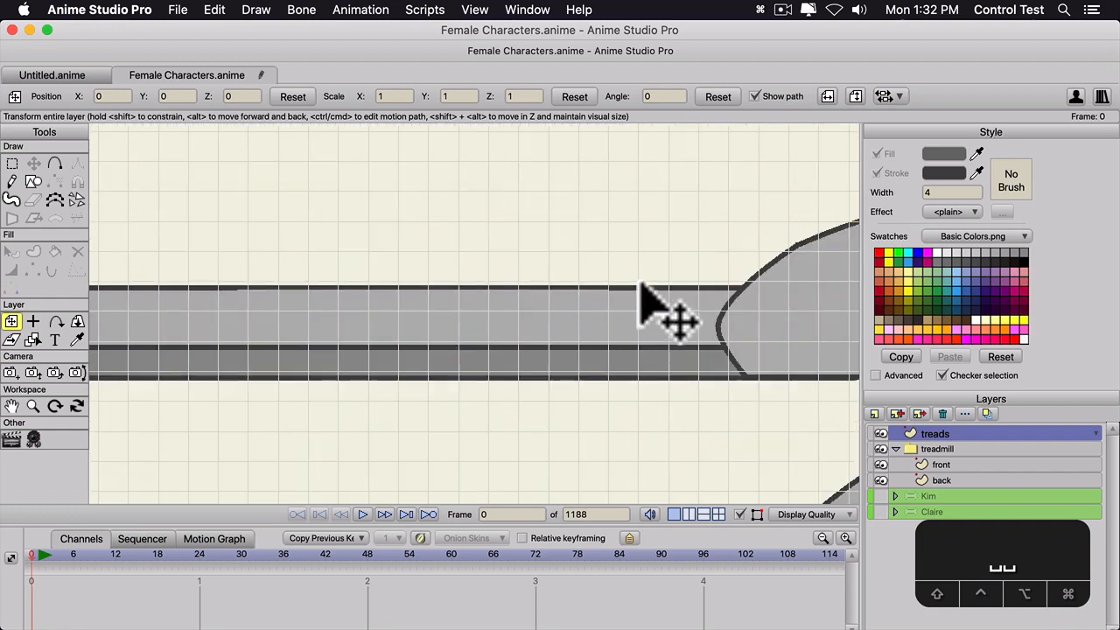
scroll(641, 289, down, 10)
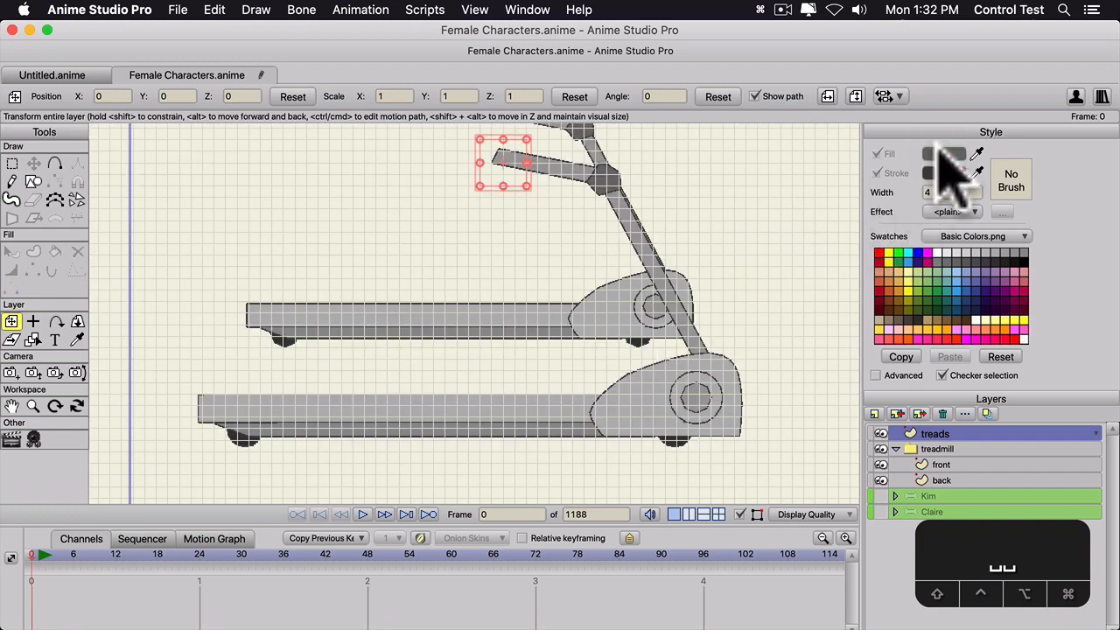
- Set the fill colour for new shapes to dark grey 4B4B4B and the stroke to a lighter grey swatch
click(940, 153)
click(580, 405)
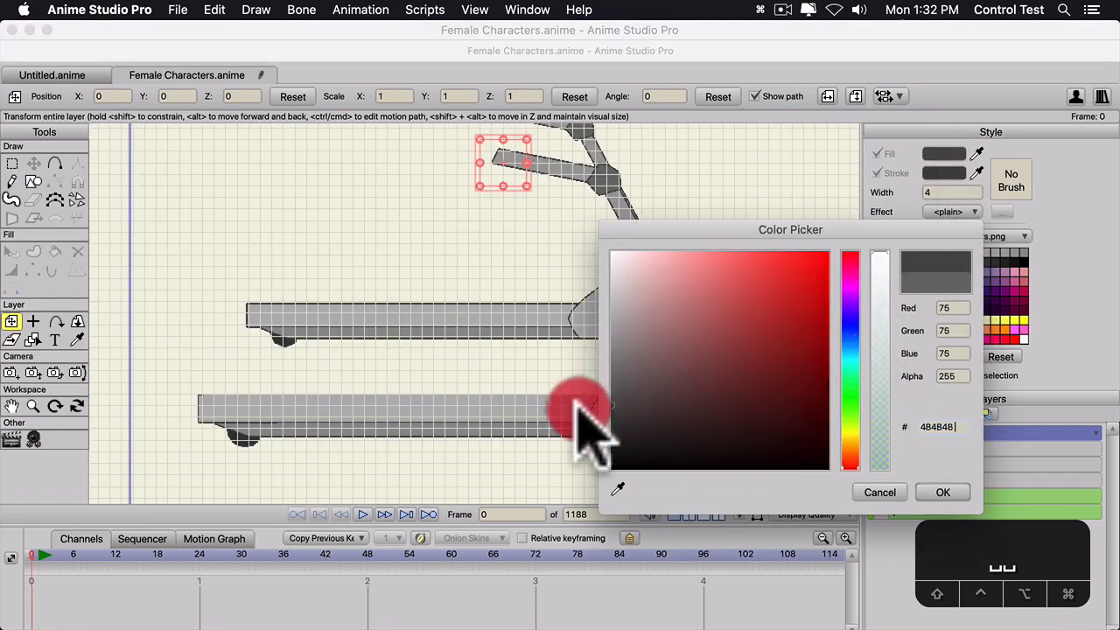
click(943, 492)
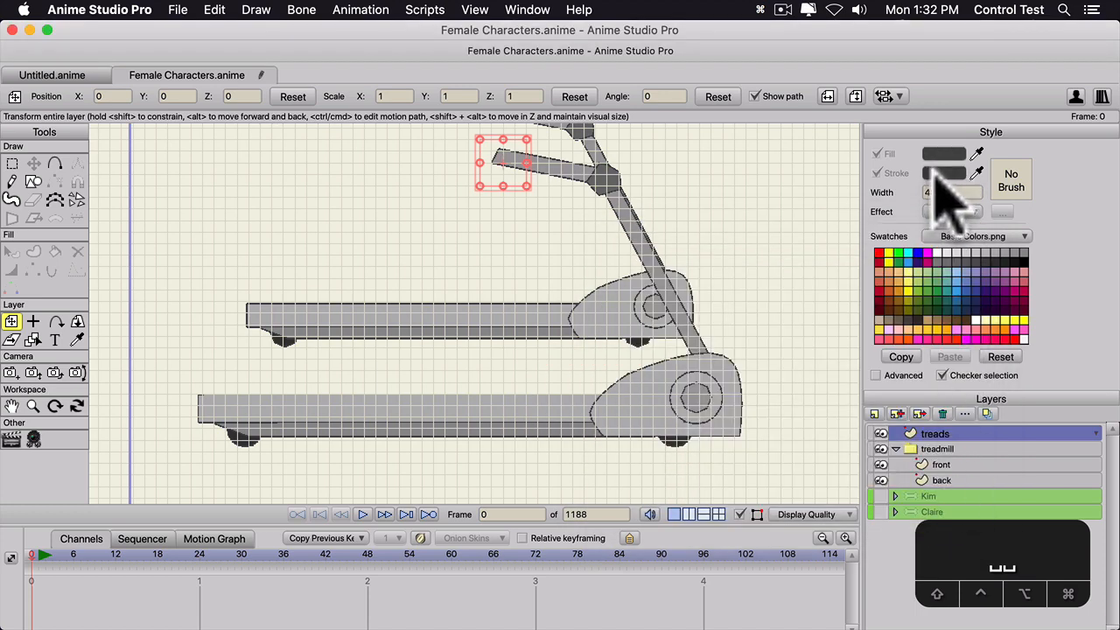
shift+click(1007, 251)
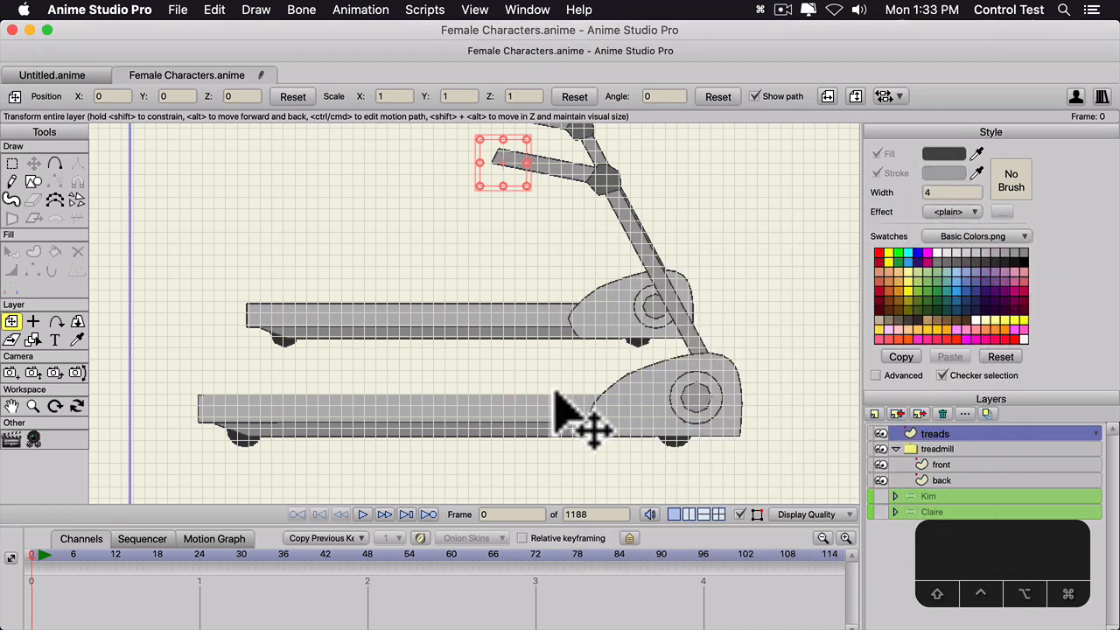
- Draw a tall rectangle about 2 grid squares wide and 22 high across both treadmill housings on the treads layer
key(s)
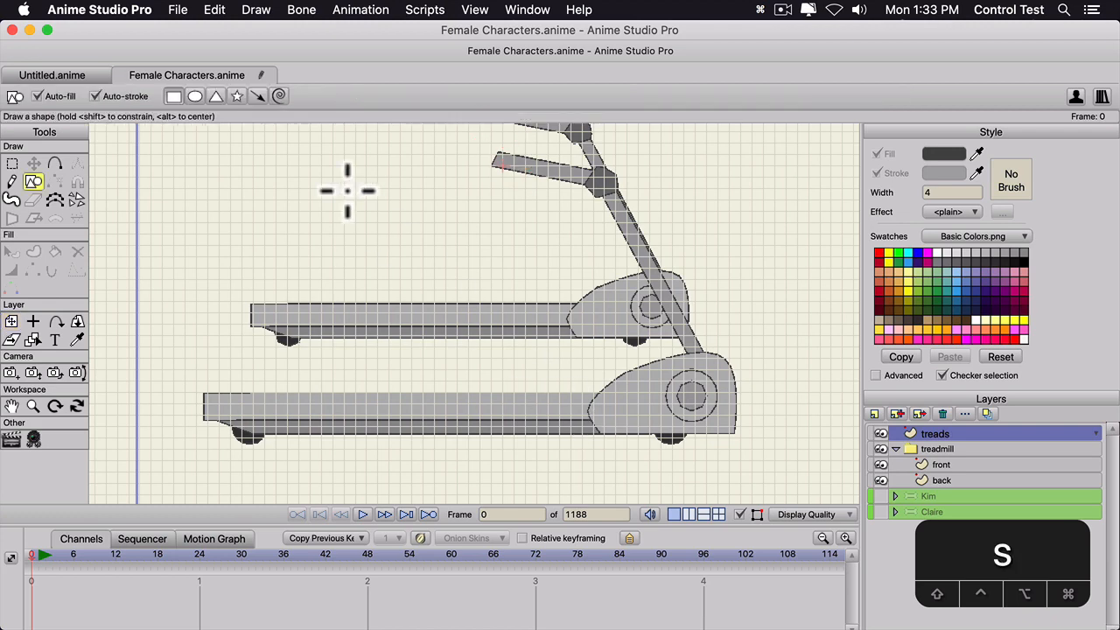
click(175, 95)
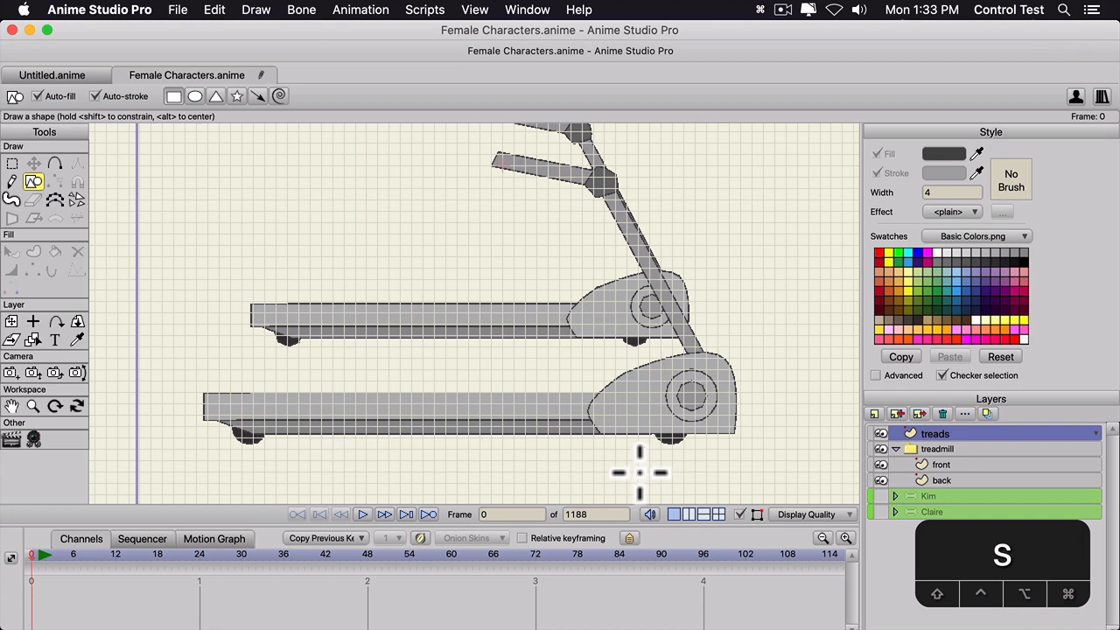
drag(638, 473, 662, 224)
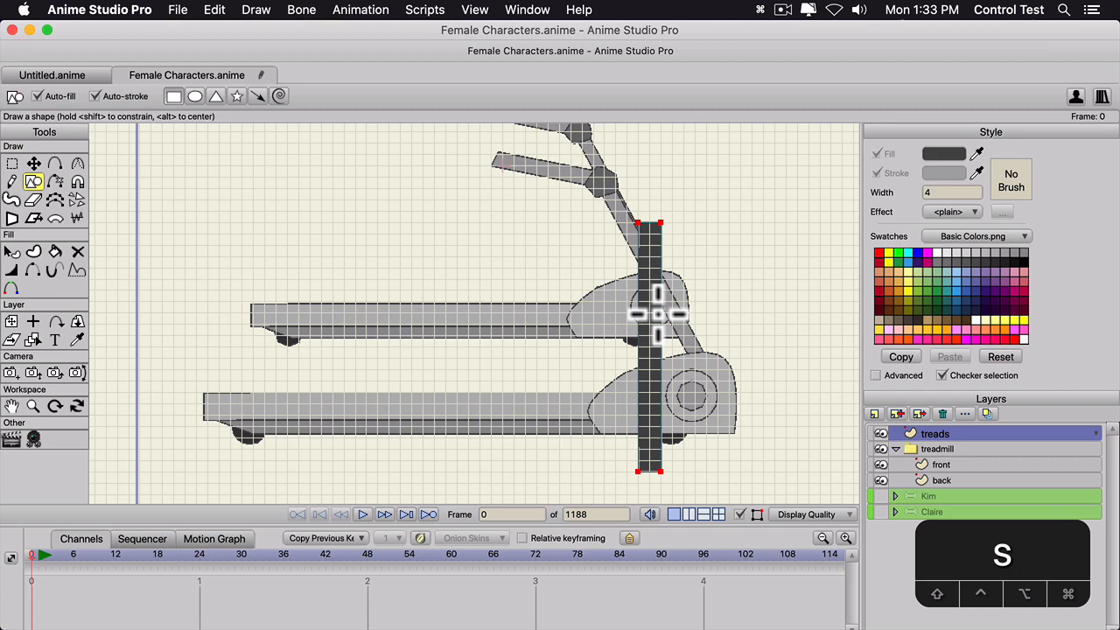
scroll(632, 297, down, 1)
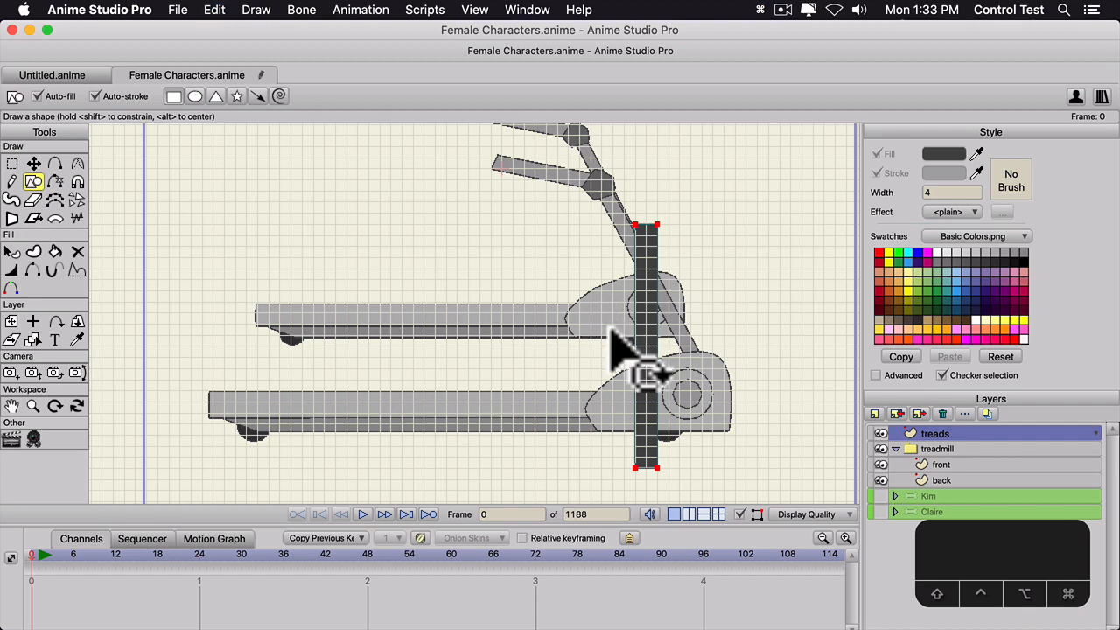
- Copy the dark strip flush beside itself towards the treadmill's rear, and copy the pair the same way to make four adjoining strips
key(t)
mouse_move(638, 325)
mouse_down()
mouse_move(527, 325)
mouse_move(620, 324)
mouse_up()
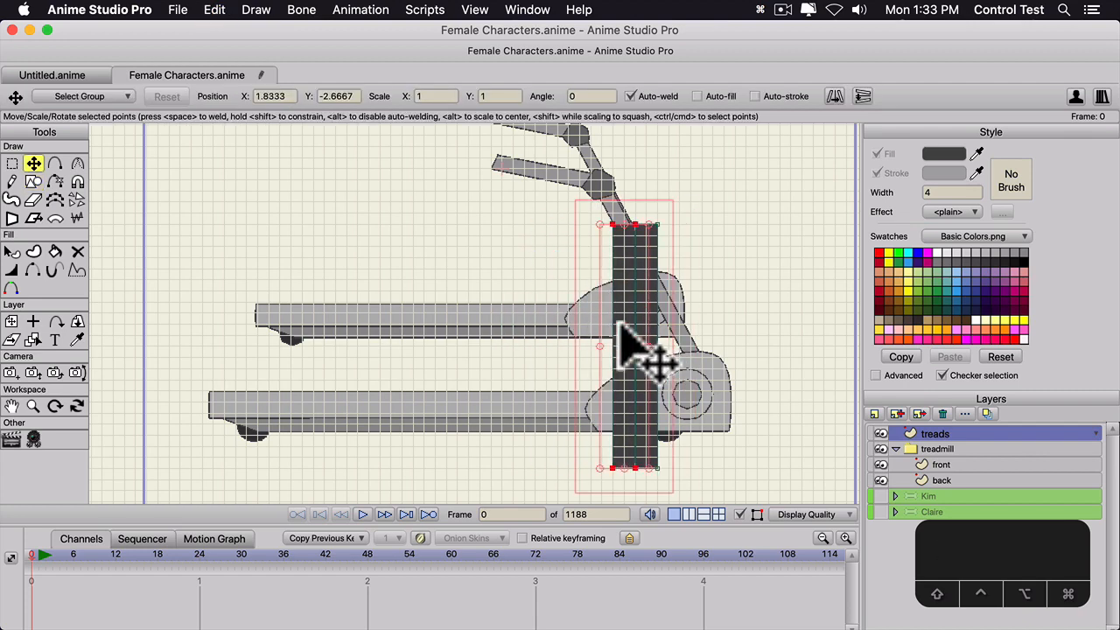
key(super+a)
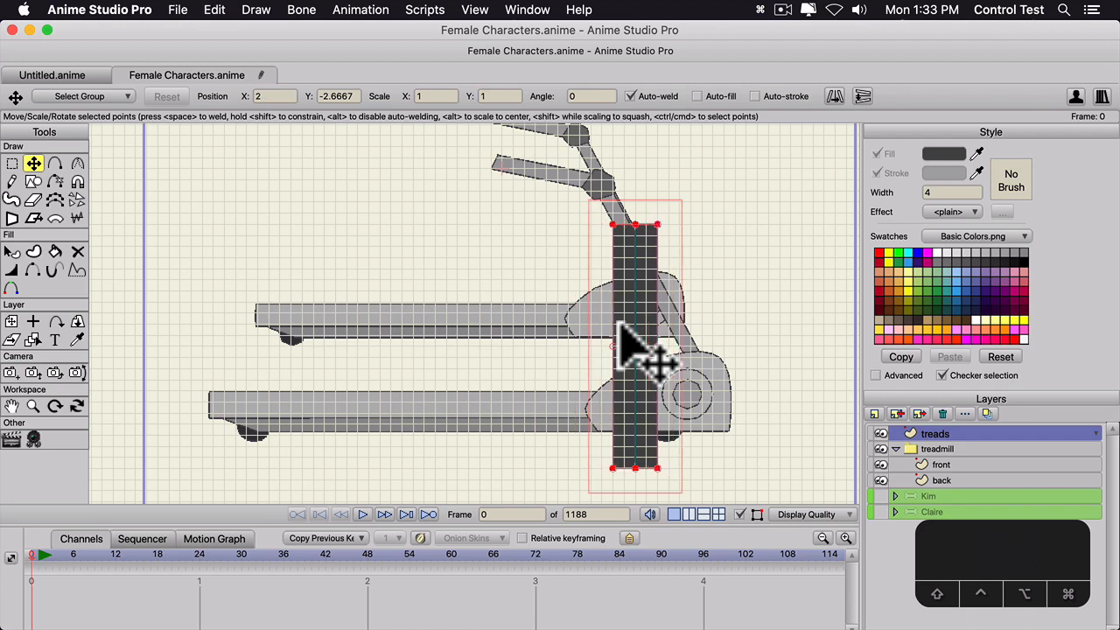
key(super+v)
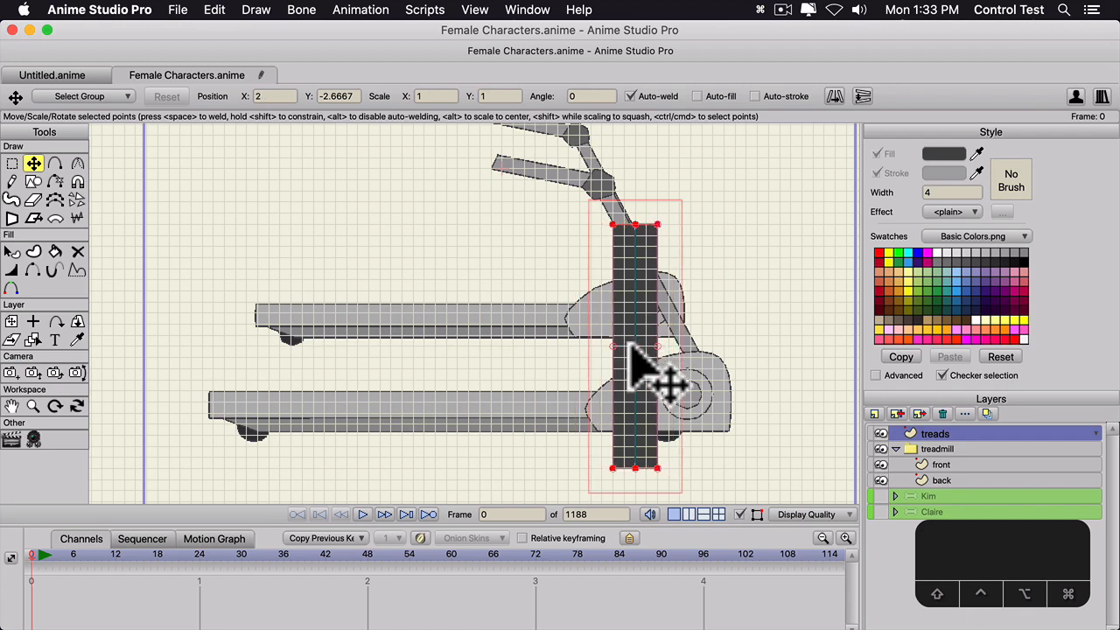
drag(634, 354, 583, 348)
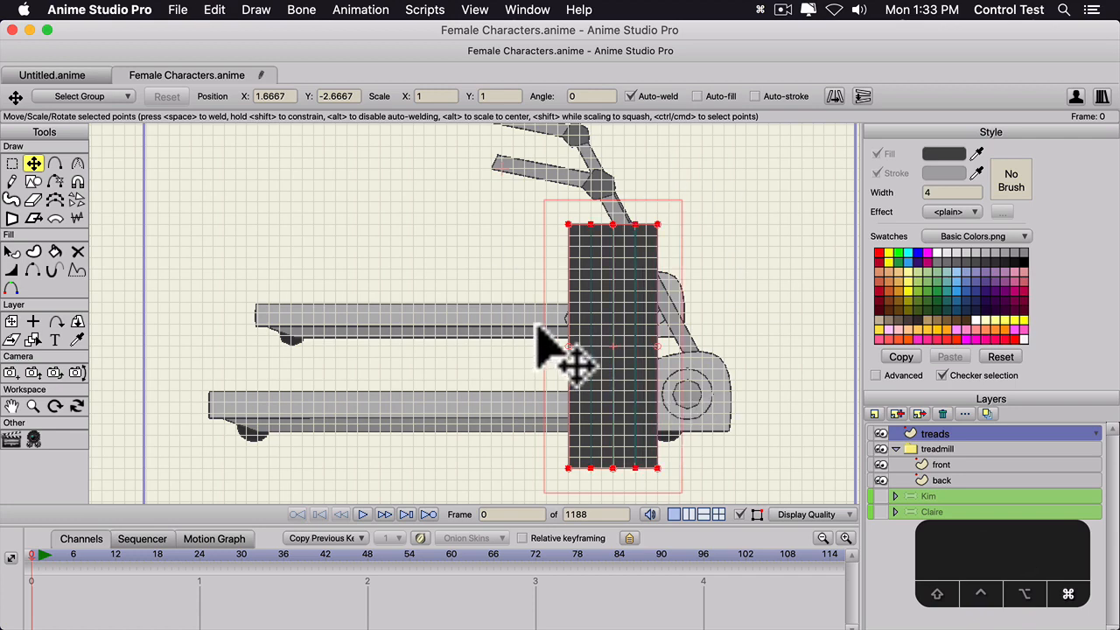
- Paste a copy of the four strips flush beside them towards the rear, making eight, and select all their points
key(super+v)
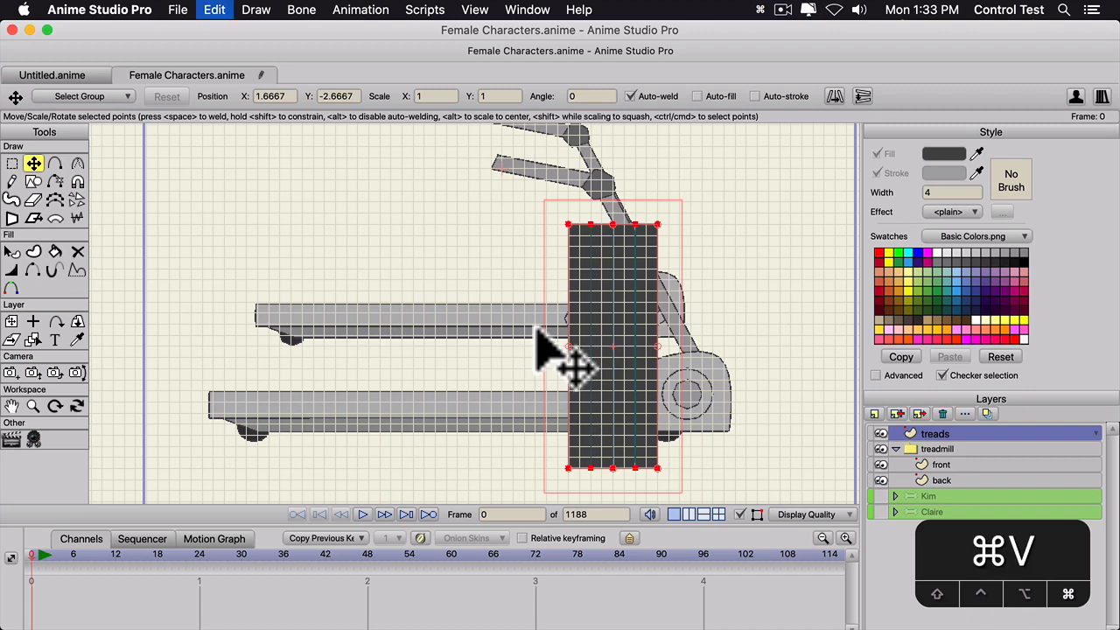
drag(613, 337, 523, 337)
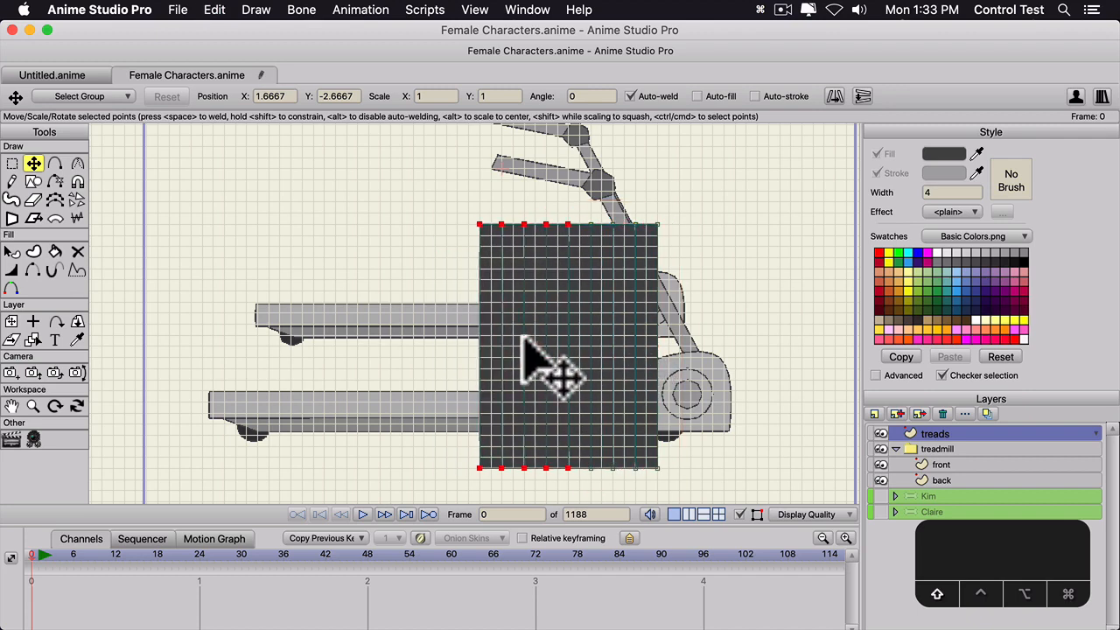
click(524, 337)
key(super+a)
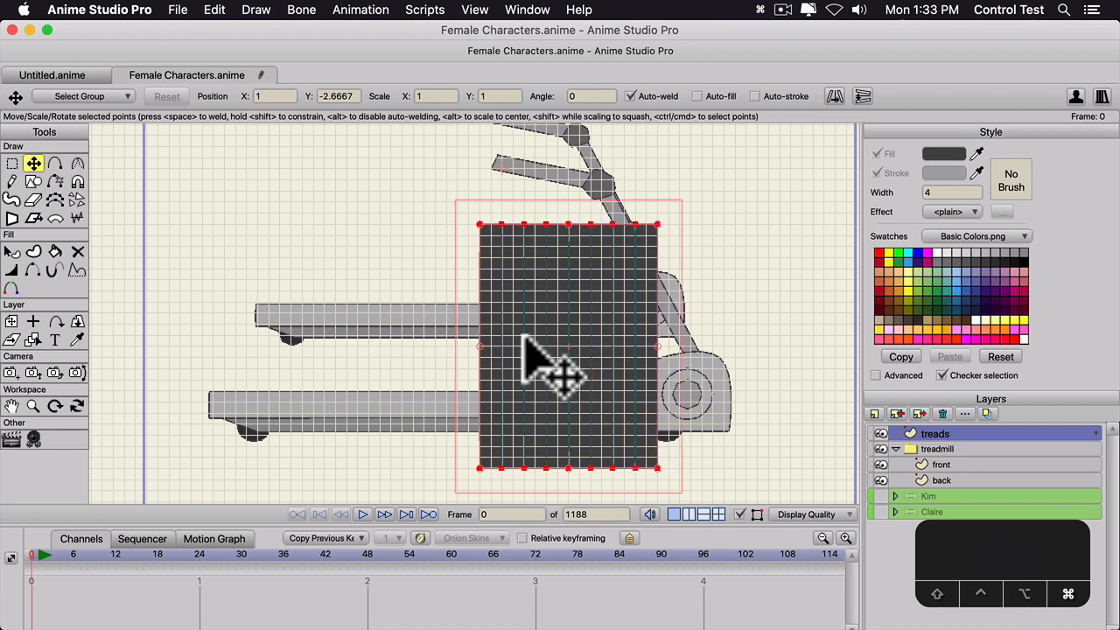
- Add three more copies of the eight-strip block flush to the belt, two towards the treadmill's rear and one at its front end
key(super+v)
mouse_move(546, 365)
mouse_down()
mouse_move(391, 371)
mouse_move(361, 358)
mouse_move(383, 354)
mouse_up()
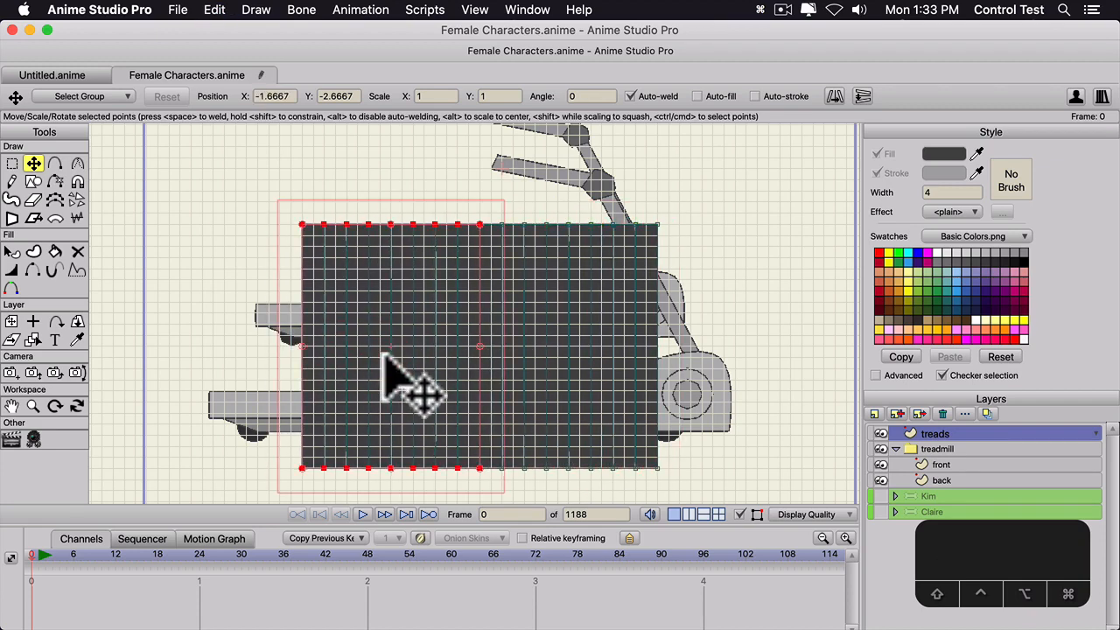
drag(350, 392, 169, 364)
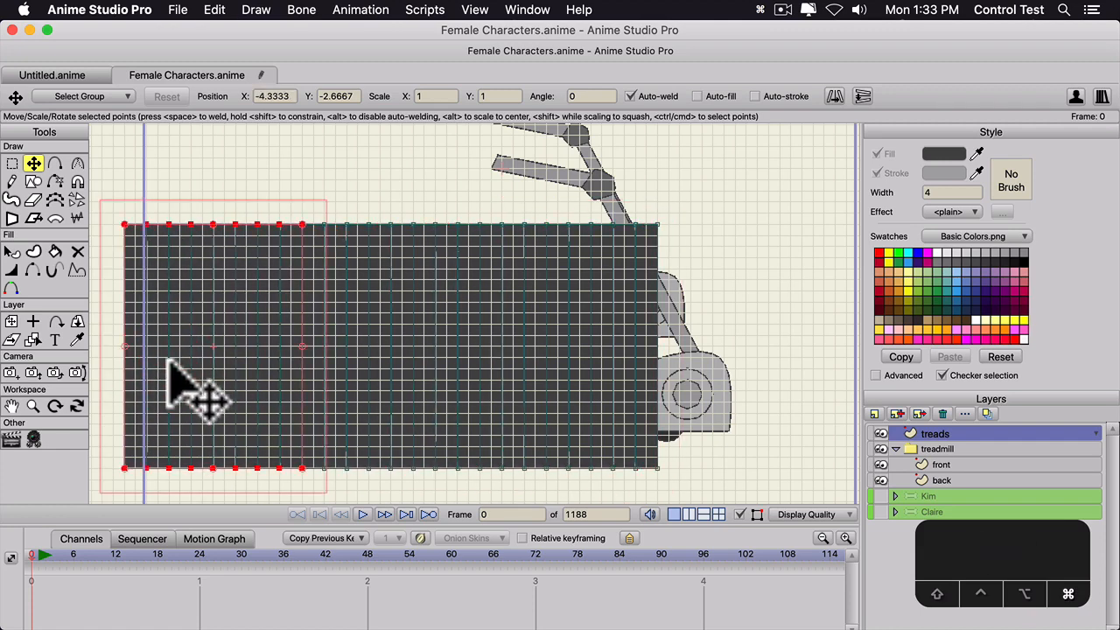
key(super+c)
key(super+v)
drag(289, 382, 750, 381)
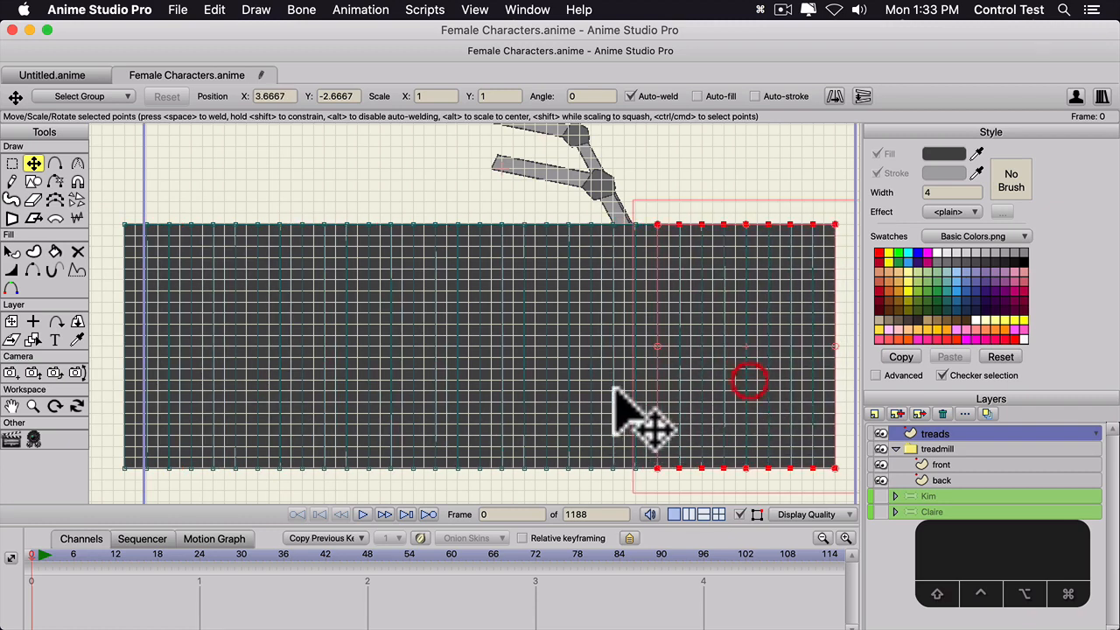
- Put the treads layer between front and back in the treadmill group, and move the whole belt to X 0.6667, Y -5.1667
scroll(644, 420, down, 3)
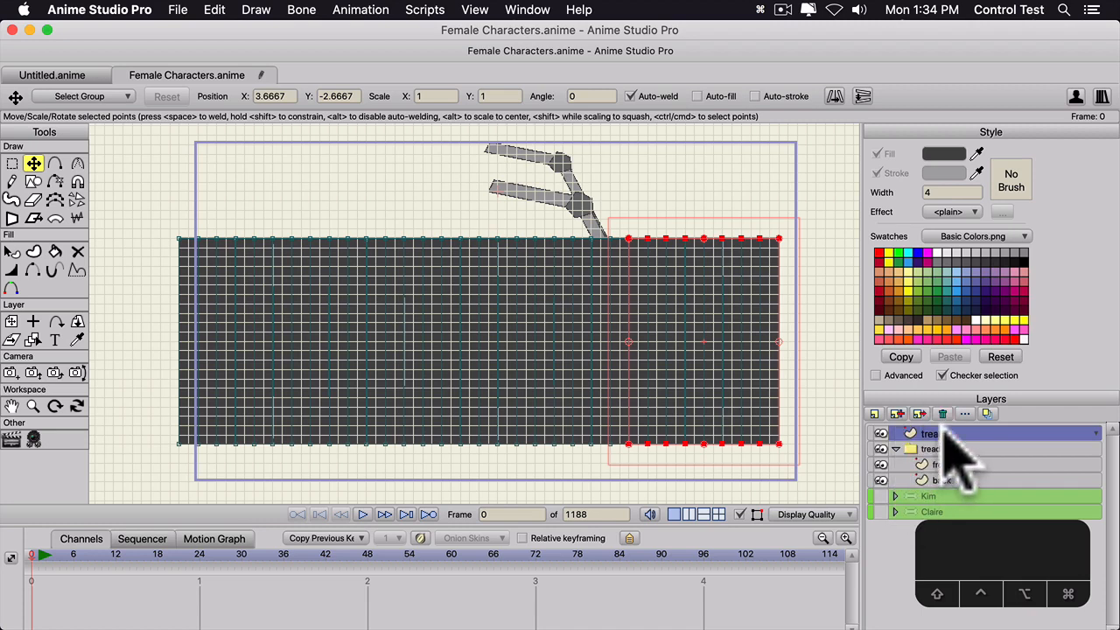
drag(942, 431, 950, 472)
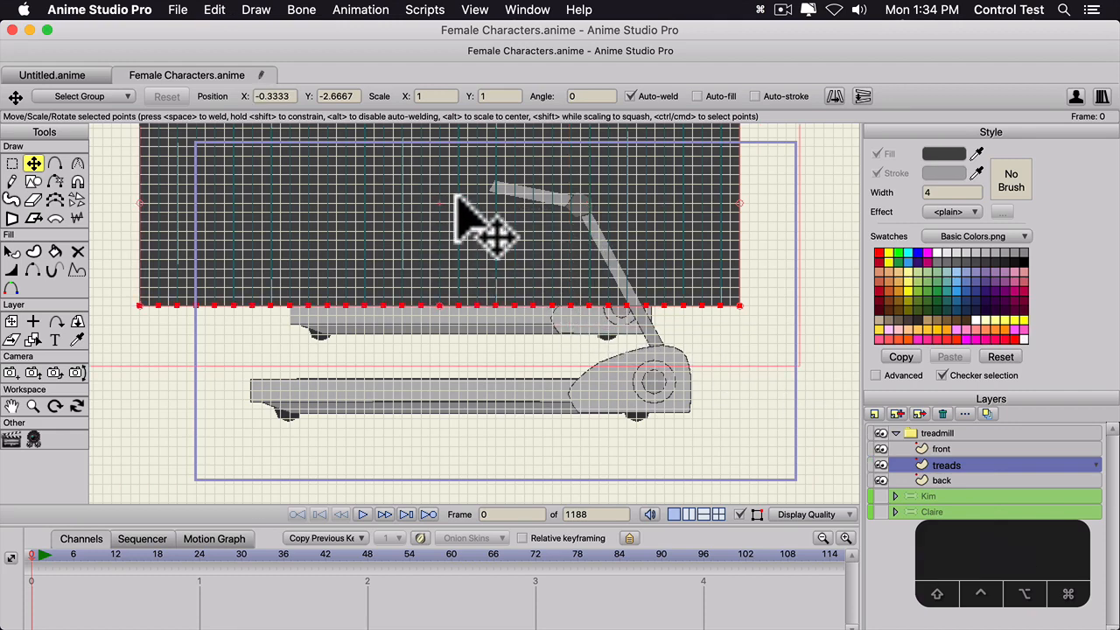
drag(457, 210, 512, 340)
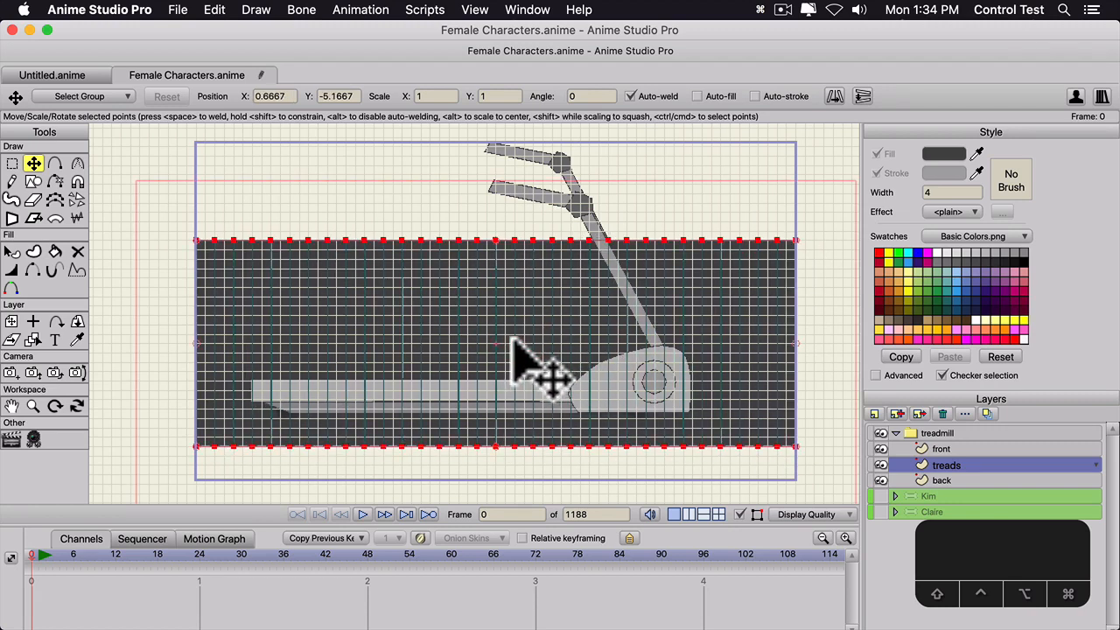
- Hide the front and back layers of the treadmill group
click(888, 480)
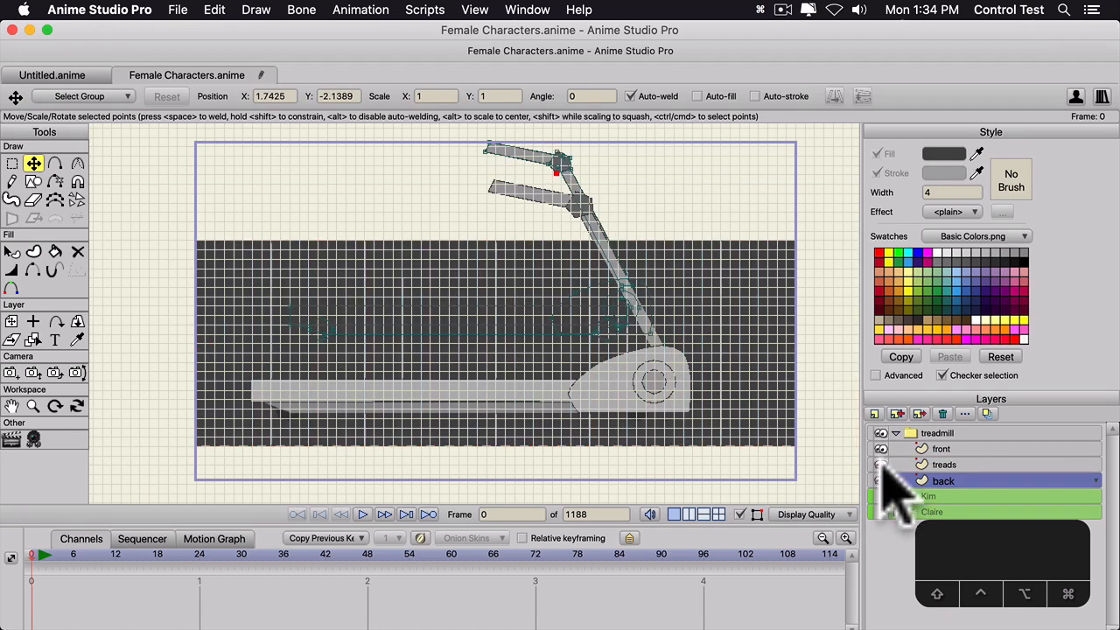
click(881, 448)
click(881, 480)
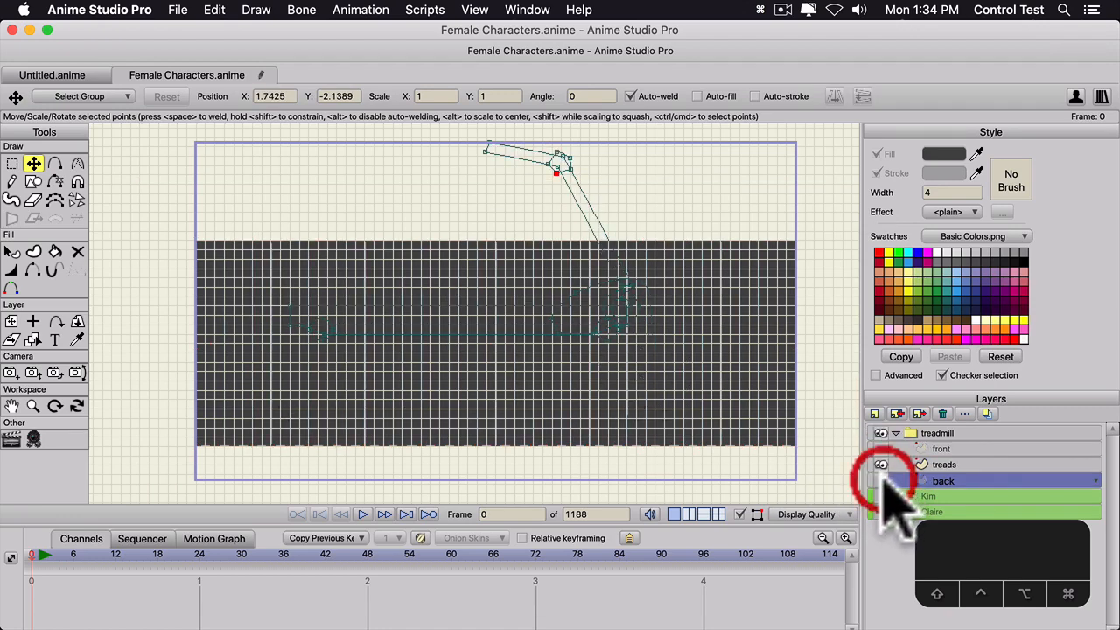
- Create a vector layer named mask directly above the treads layer
click(938, 465)
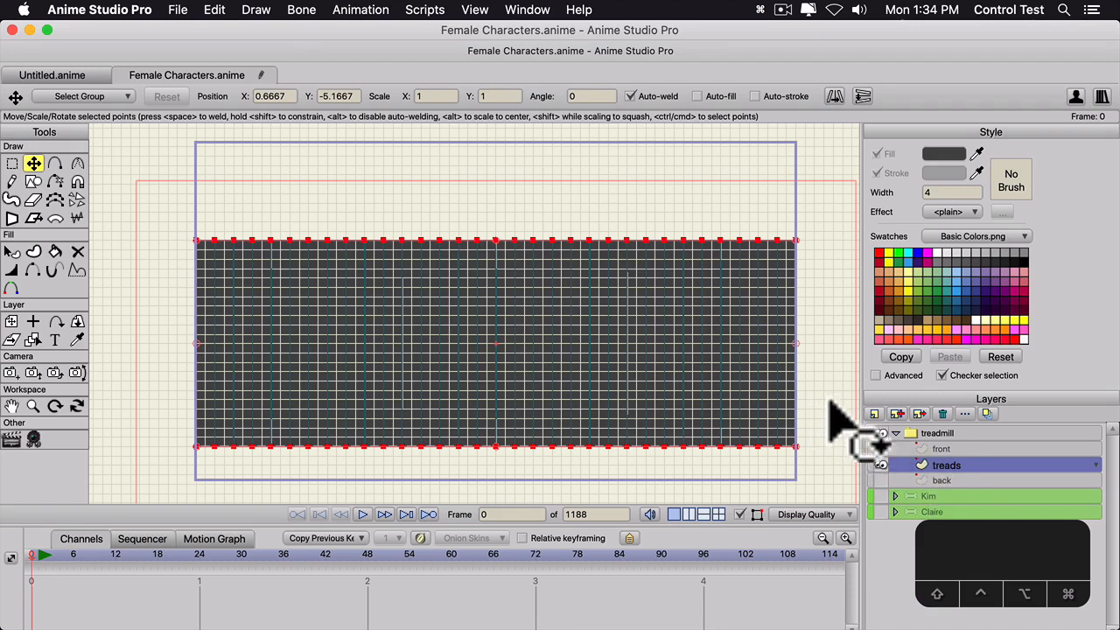
click(874, 413)
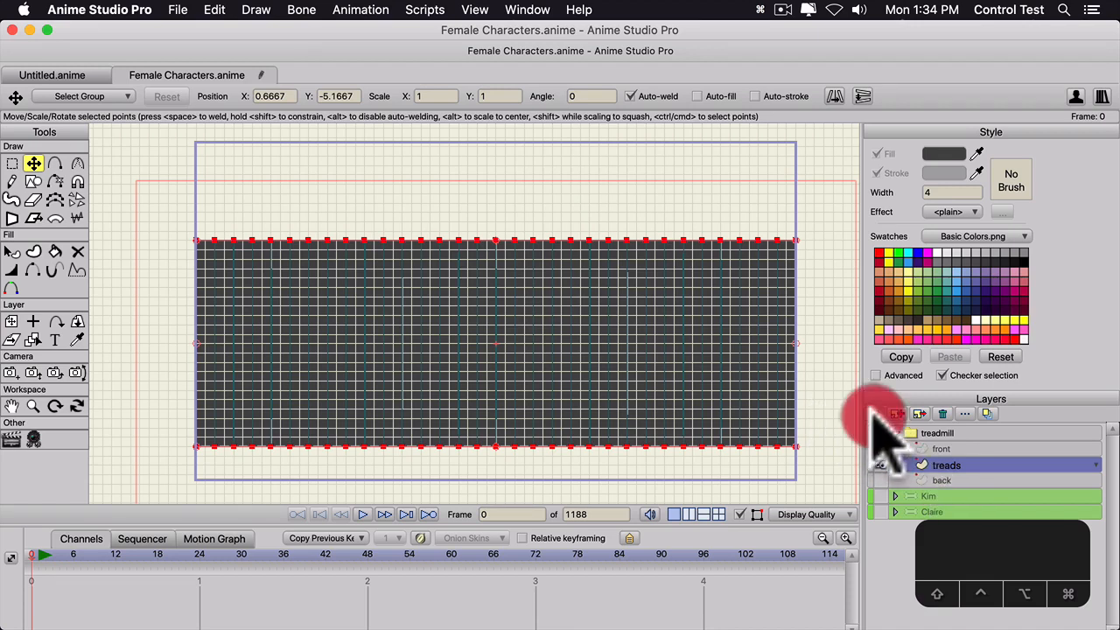
click(882, 437)
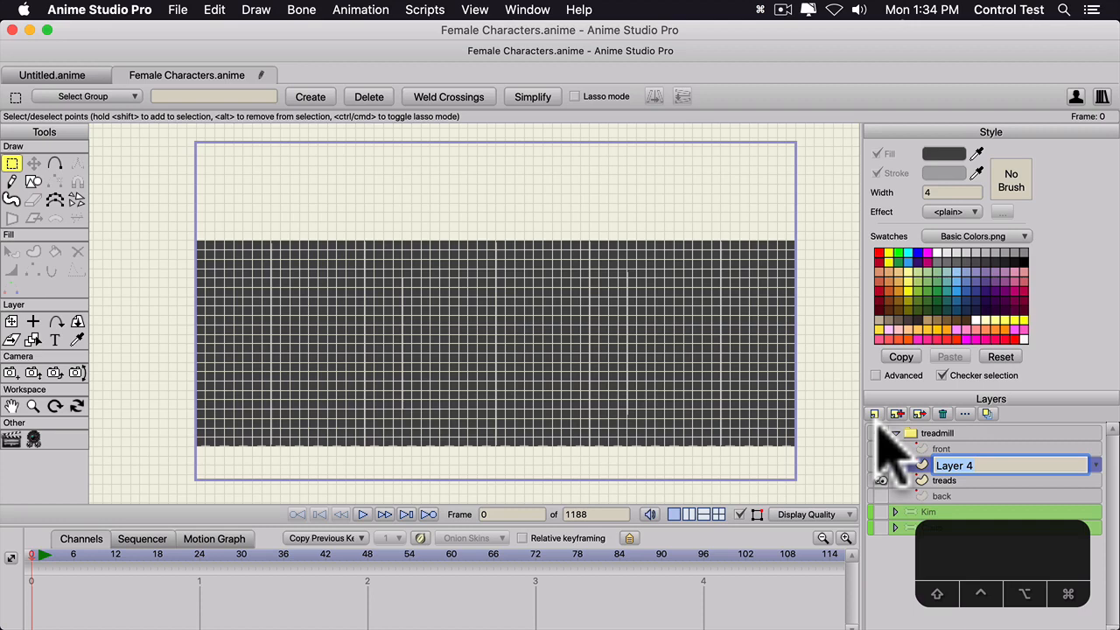
text(mask)
key(Return)
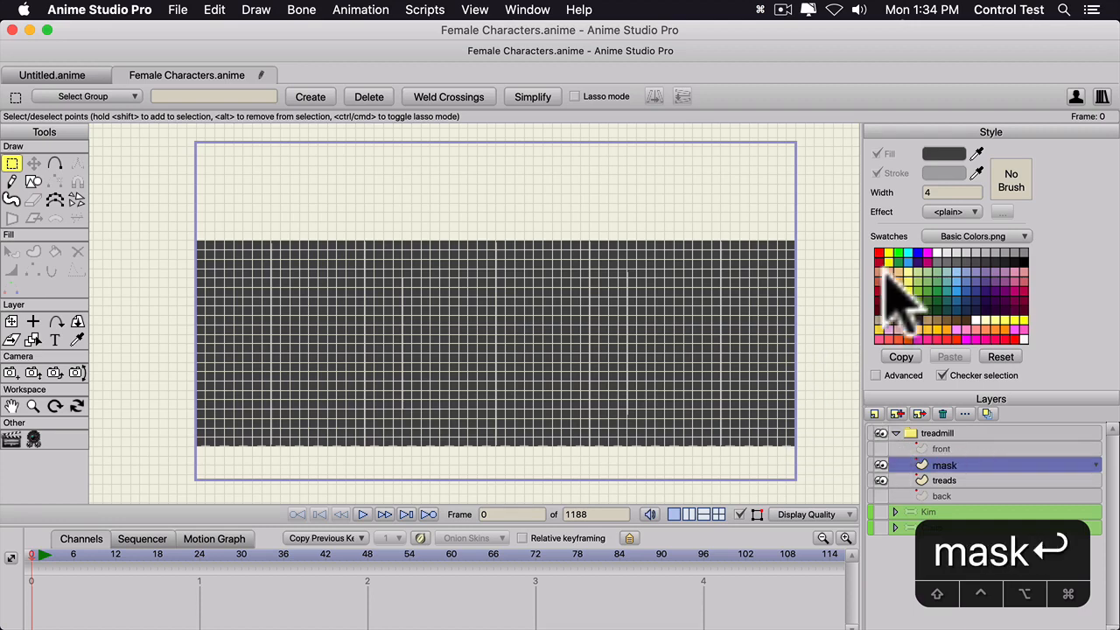
- Draw a green-filled rectangle about 39 grid squares wide and 22 high over the middle of the belt on the mask layer
click(942, 282)
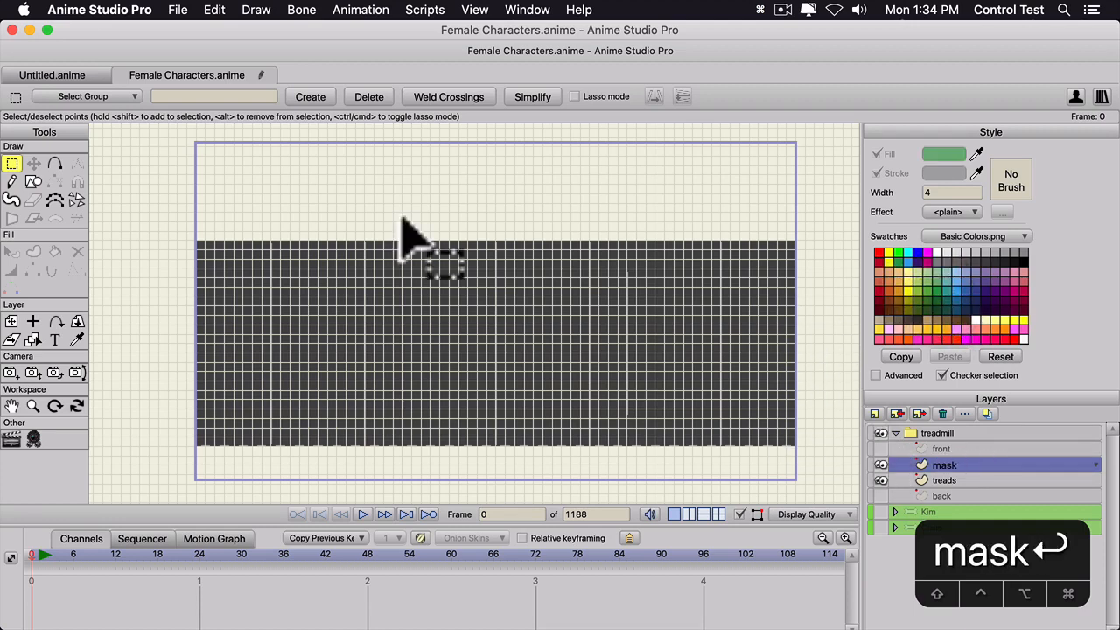
click(34, 181)
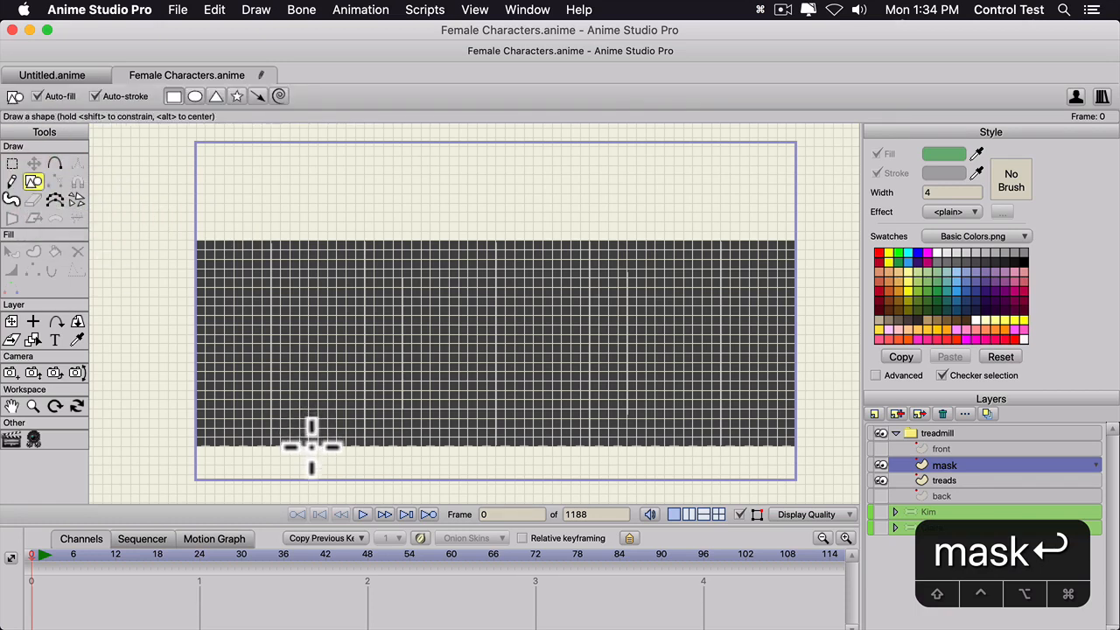
mouse_move(309, 446)
mouse_down()
mouse_move(463, 394)
mouse_move(662, 387)
mouse_move(657, 290)
mouse_move(670, 278)
mouse_move(673, 240)
mouse_move(567, 325)
mouse_move(715, 292)
mouse_move(670, 246)
mouse_up()
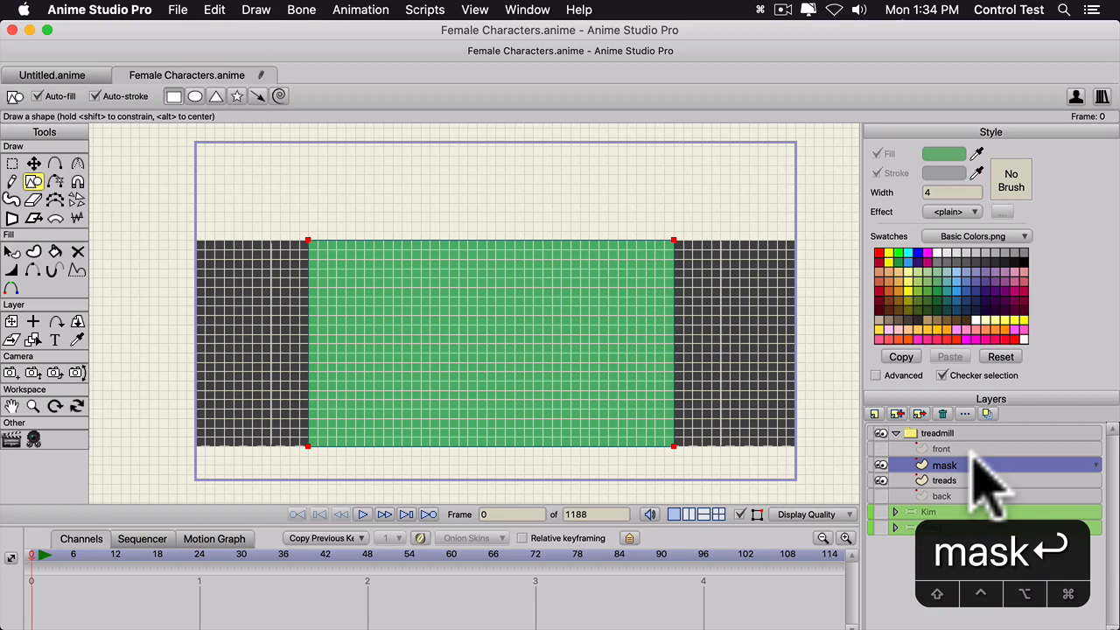
- Create a group layer named tread mask above the mask layer
click(874, 413)
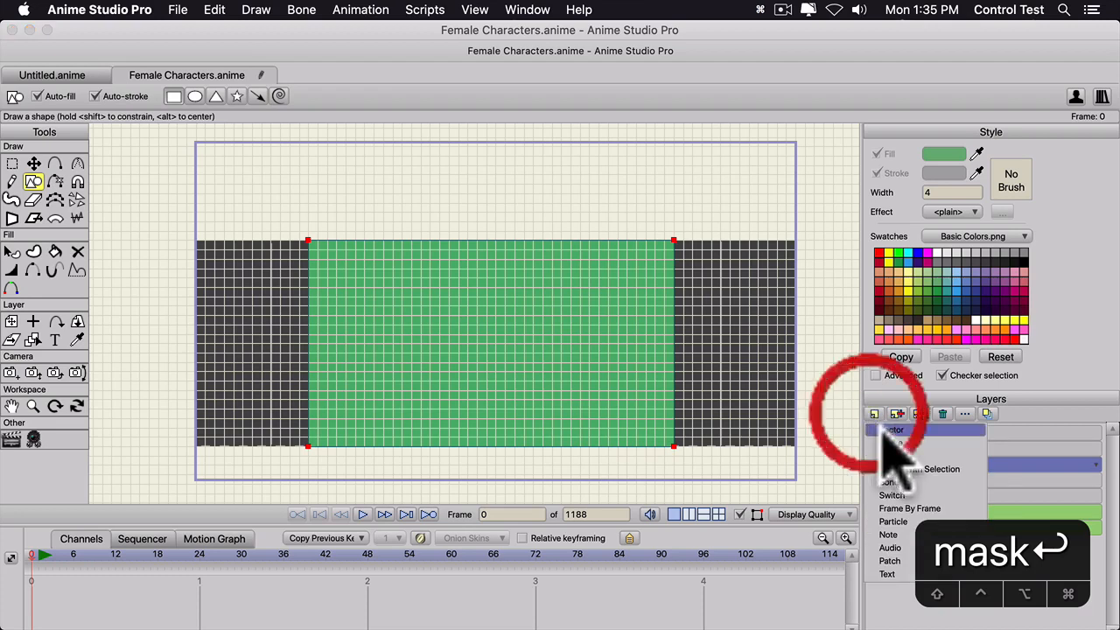
click(891, 456)
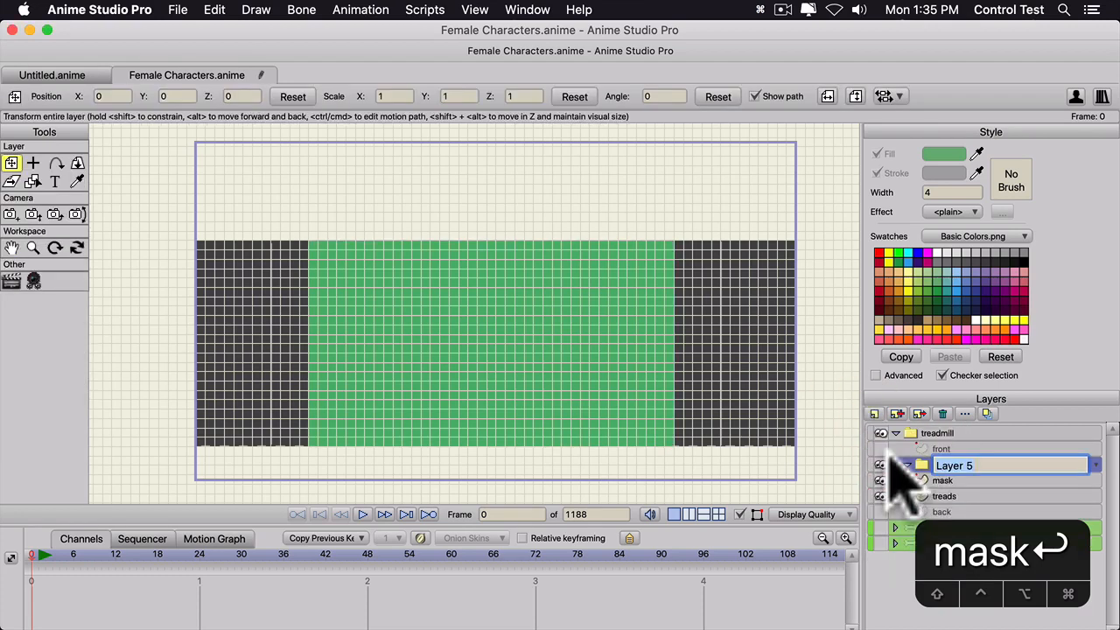
text(trea)
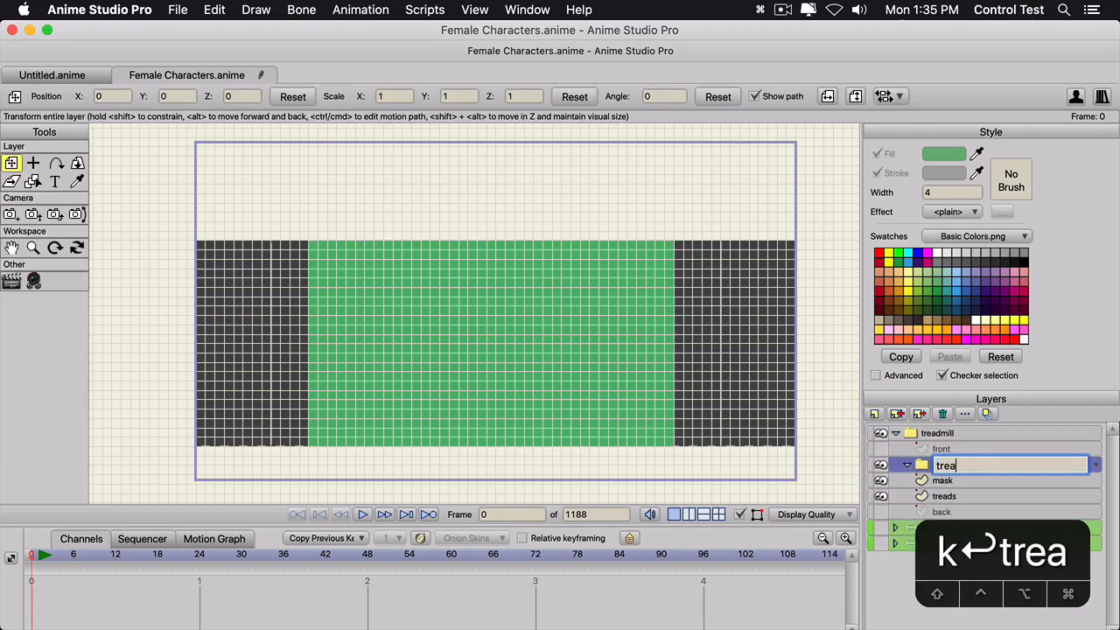
text(d mask)
key(Return)
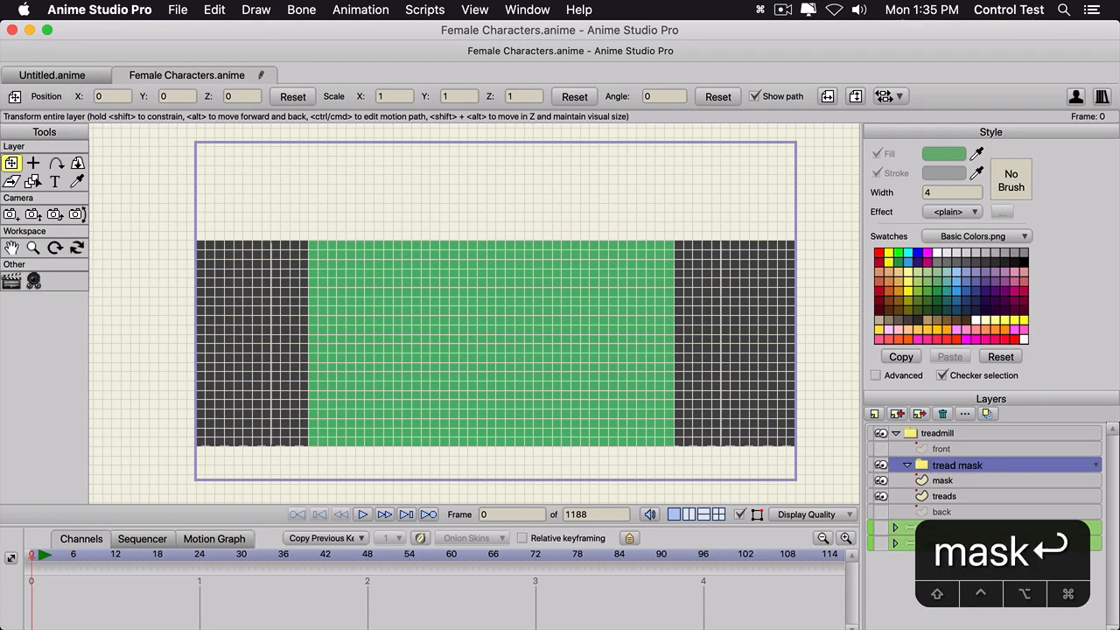
- Move the mask and treads layers into the tread mask group, and place mask beneath treads
click(945, 482)
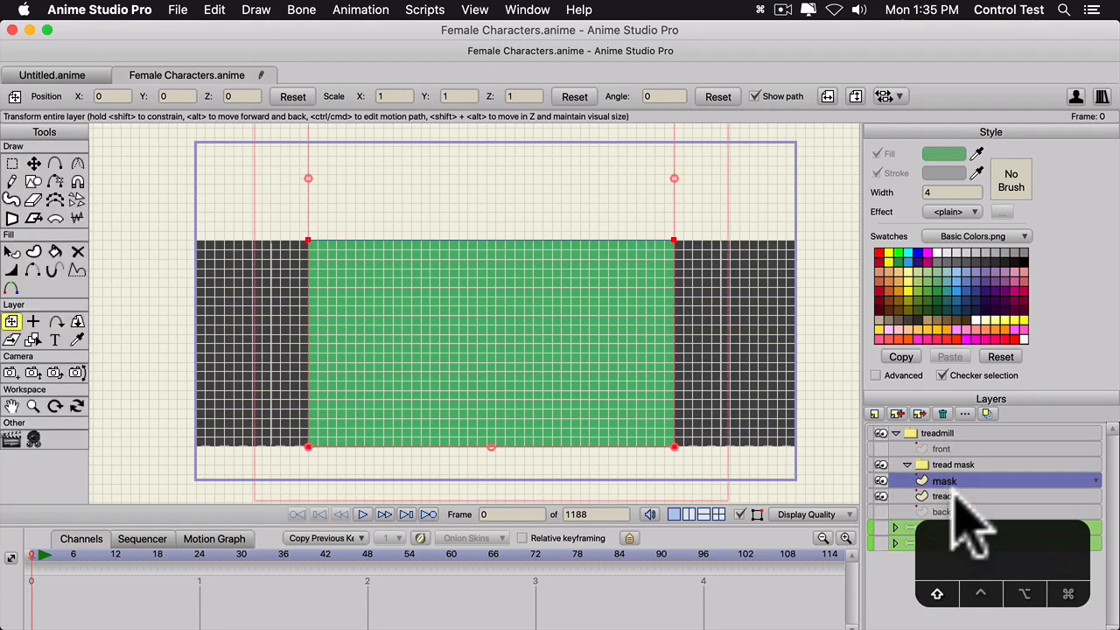
shift+click(954, 499)
drag(974, 476, 967, 464)
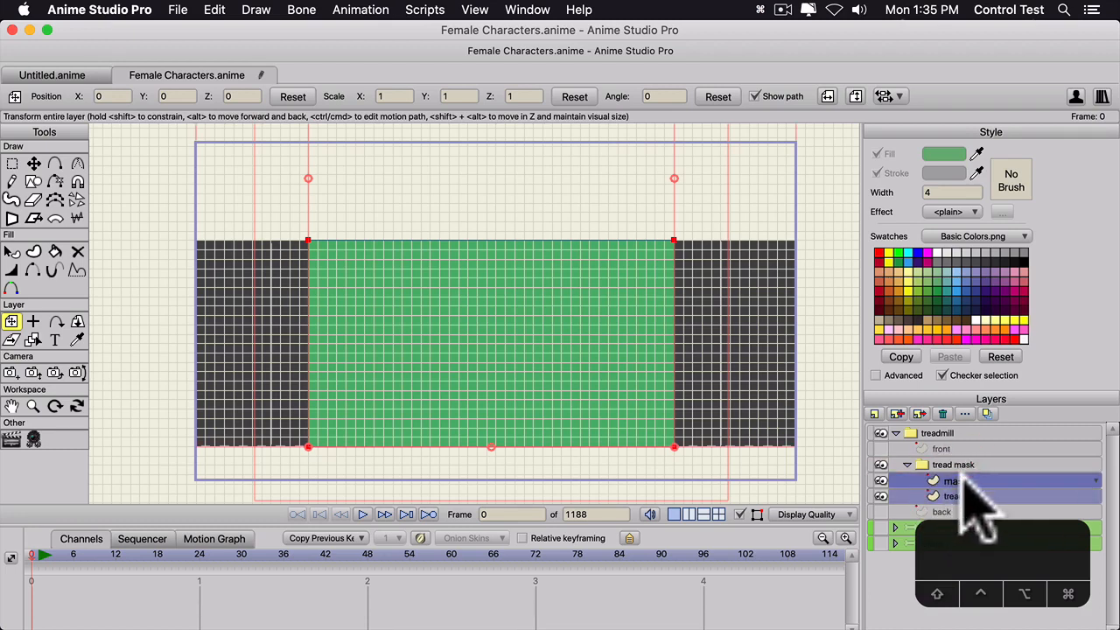
click(968, 474)
click(986, 479)
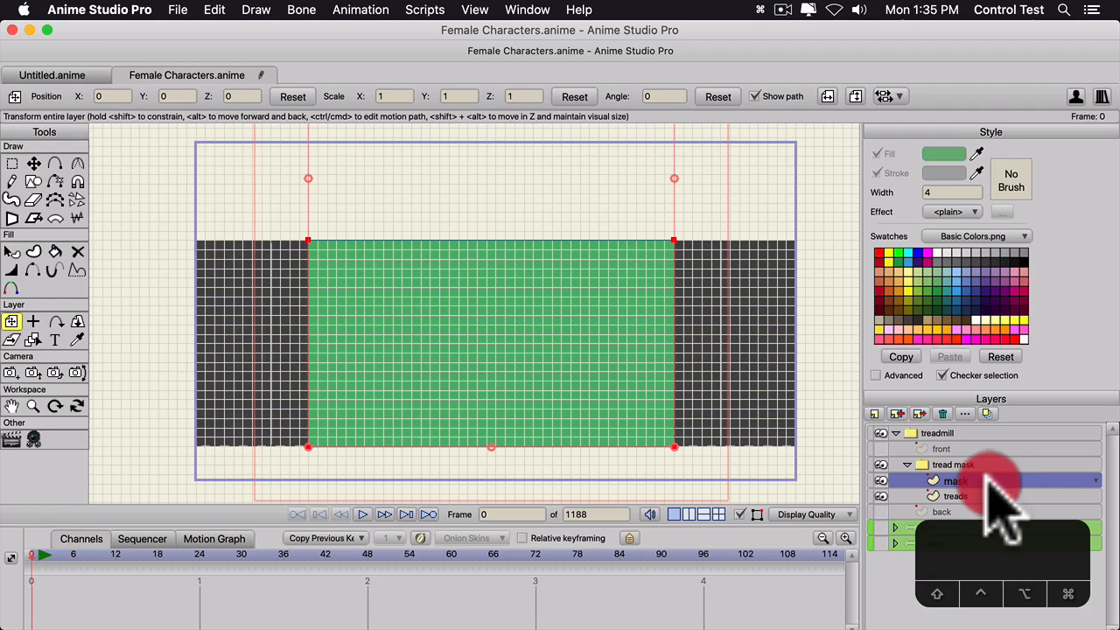
drag(989, 484, 987, 503)
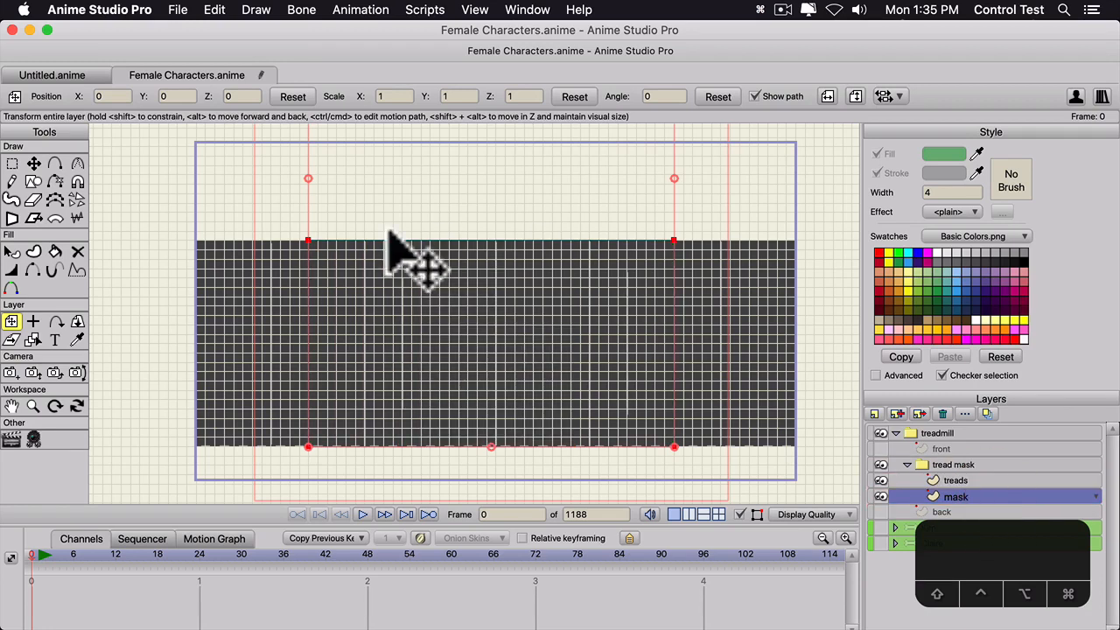
- Set the tread mask group's group mask to Hide all and apply it
double_click(962, 464)
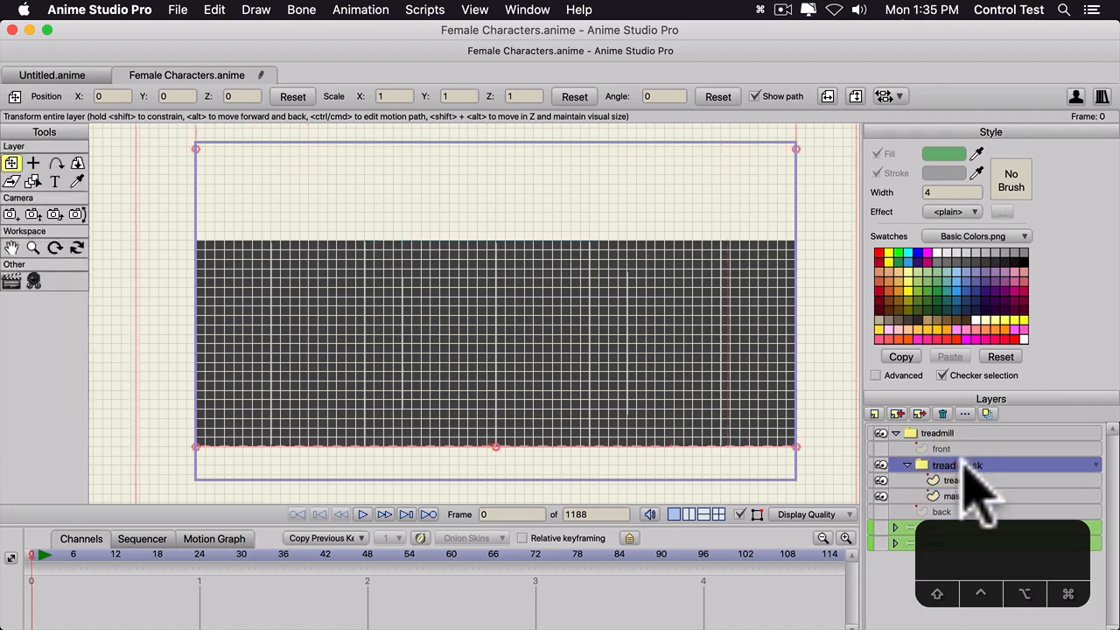
click(616, 58)
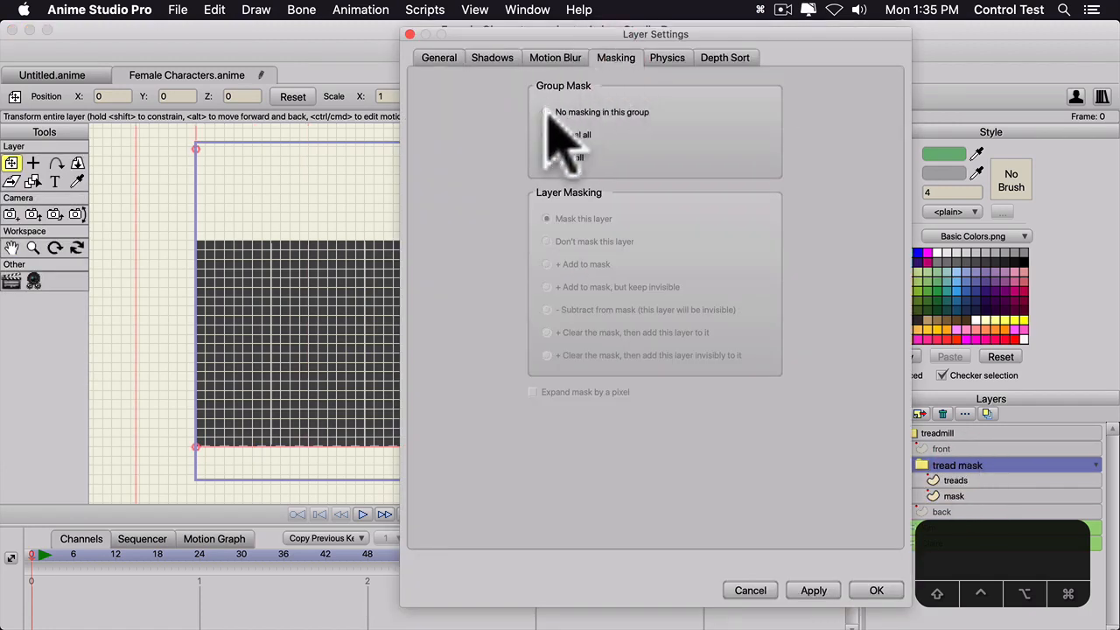
click(547, 158)
click(813, 591)
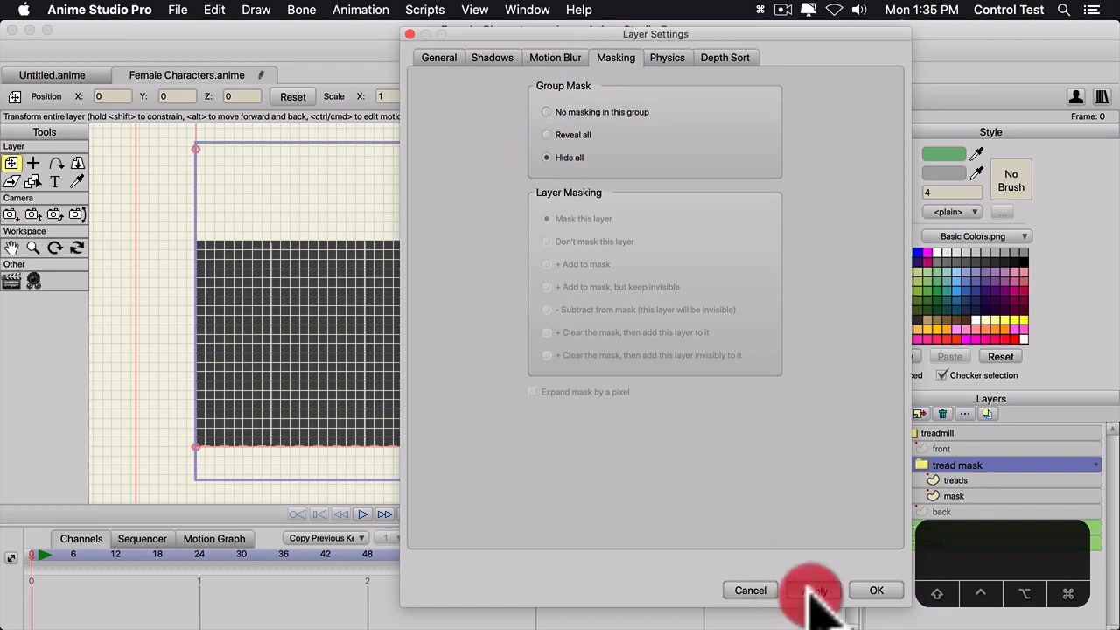
click(875, 590)
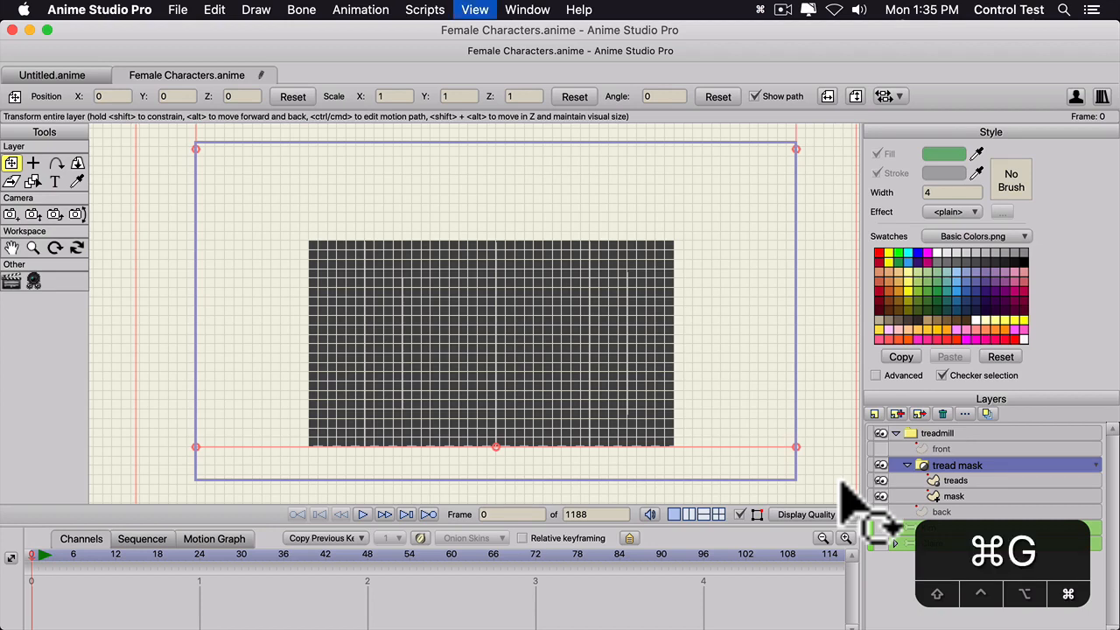
- Examine the masked belt with the grid switched off, comparing the treads and mask layers, and show the grid again
key(super+g)
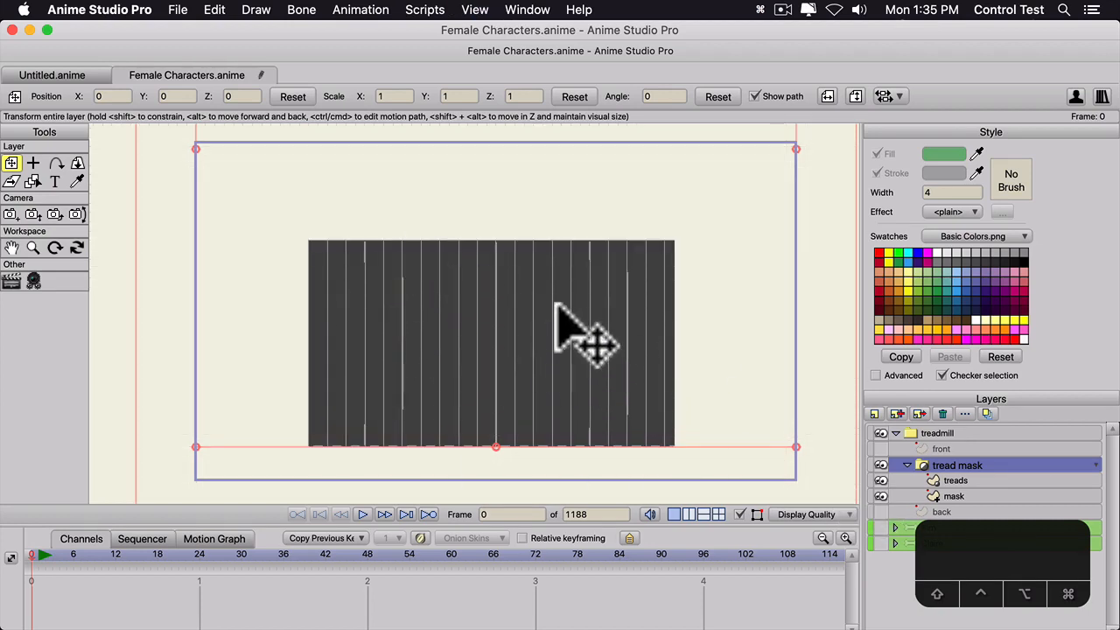
click(956, 481)
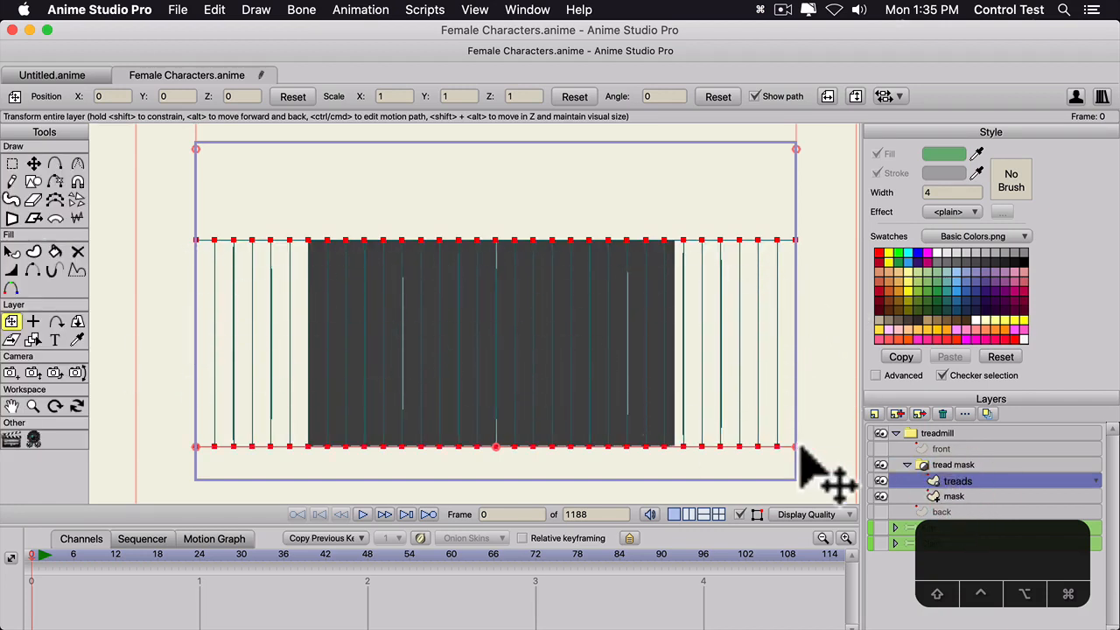
click(960, 497)
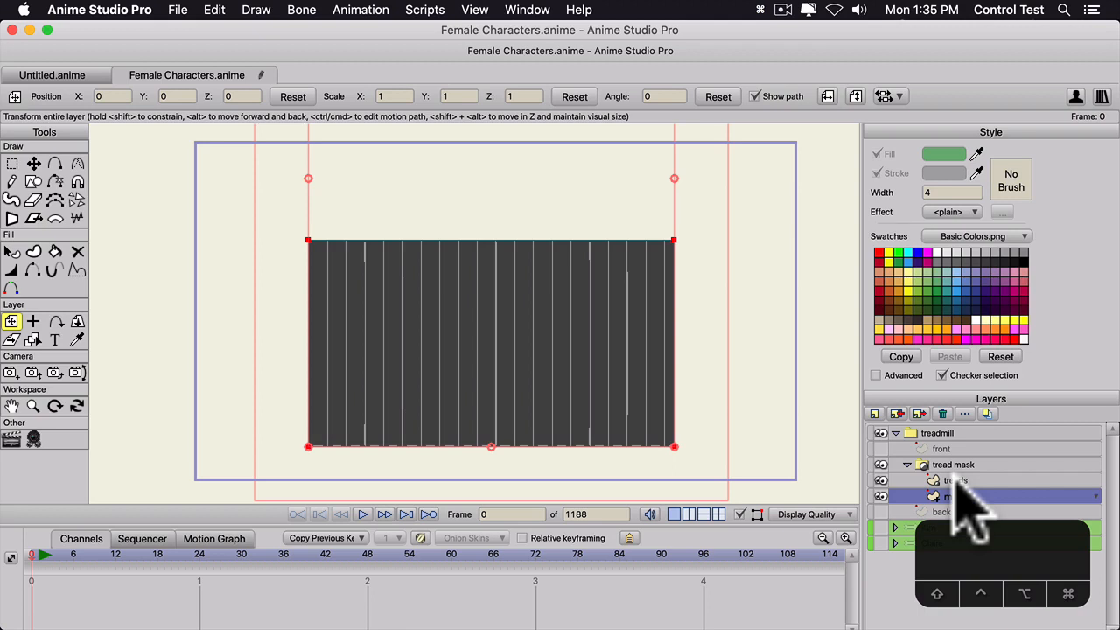
key(super+g)
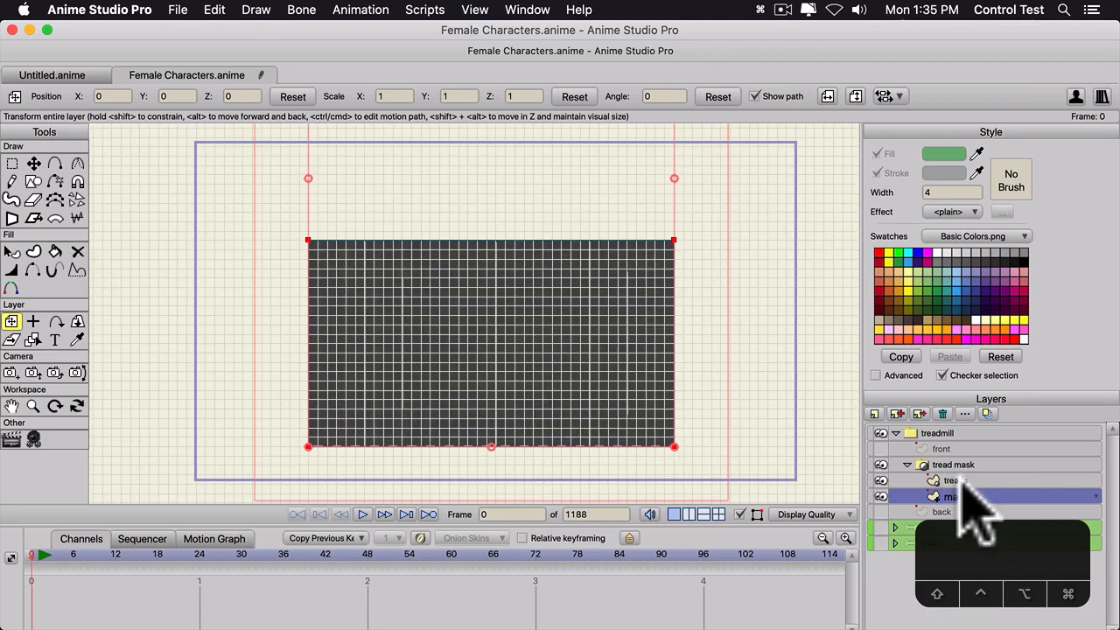
- Key all the treads points in place at frame 1, and shift them one strip width left to X 0.3333 at frame 18
click(957, 480)
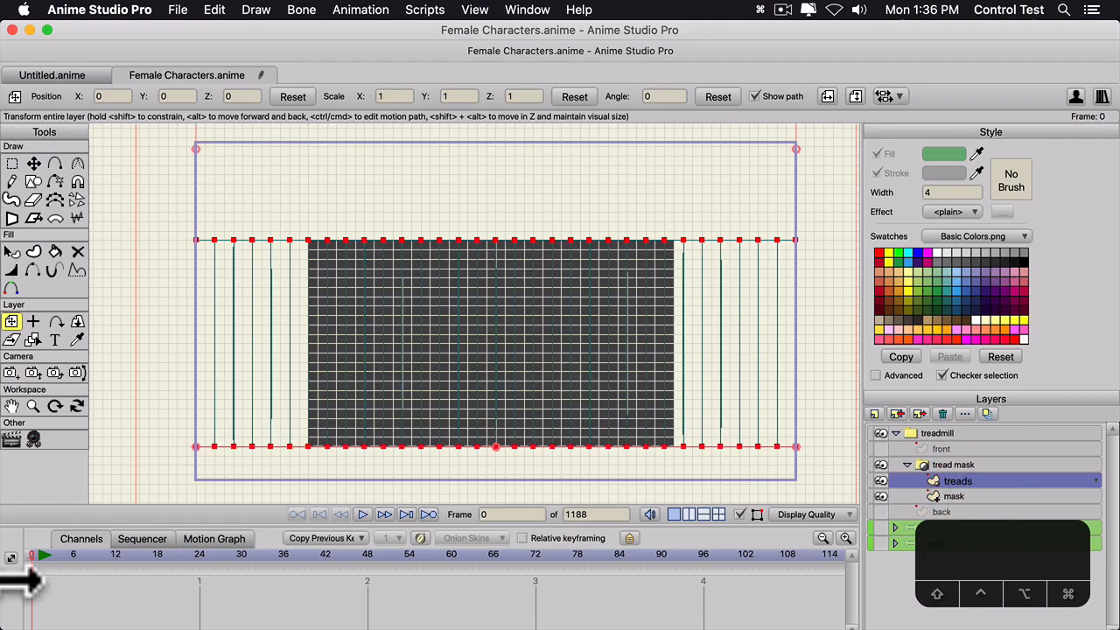
click(36, 554)
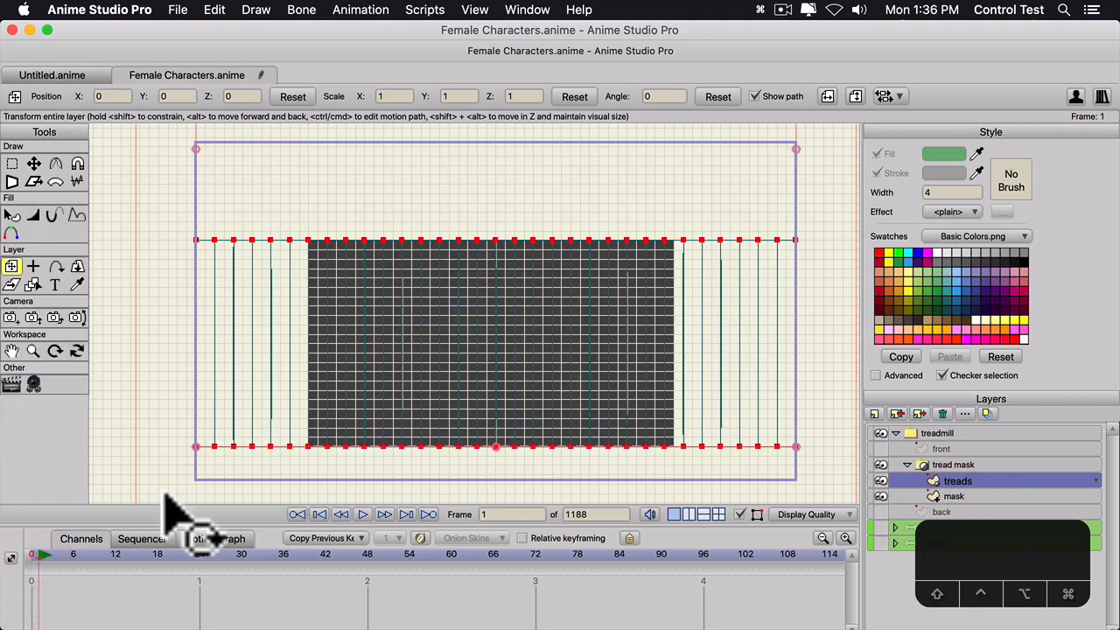
key(t)
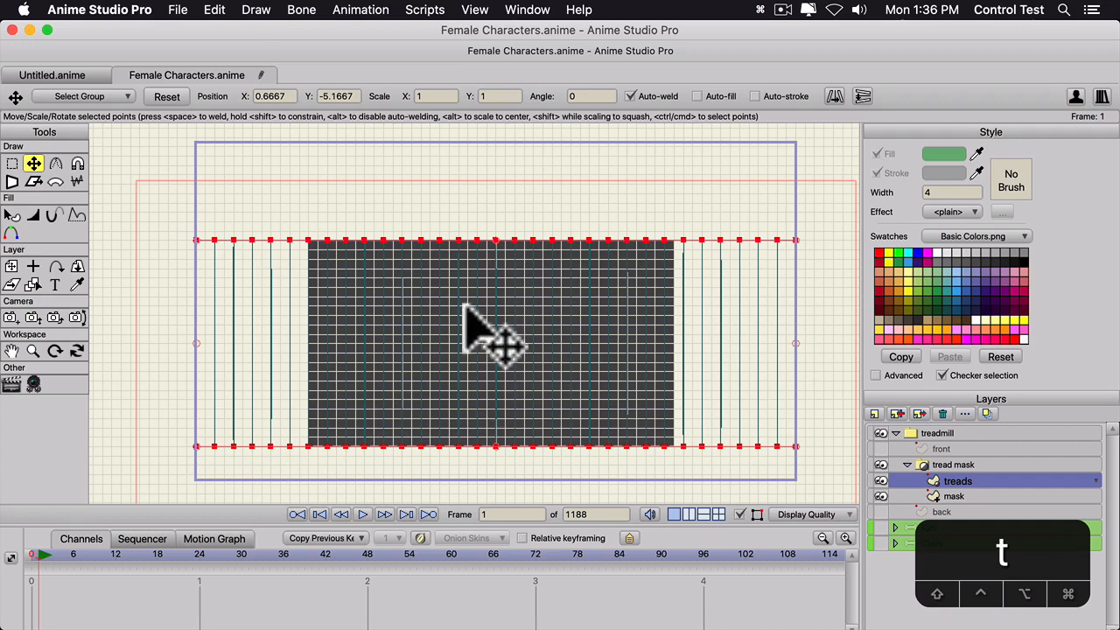
click(504, 357)
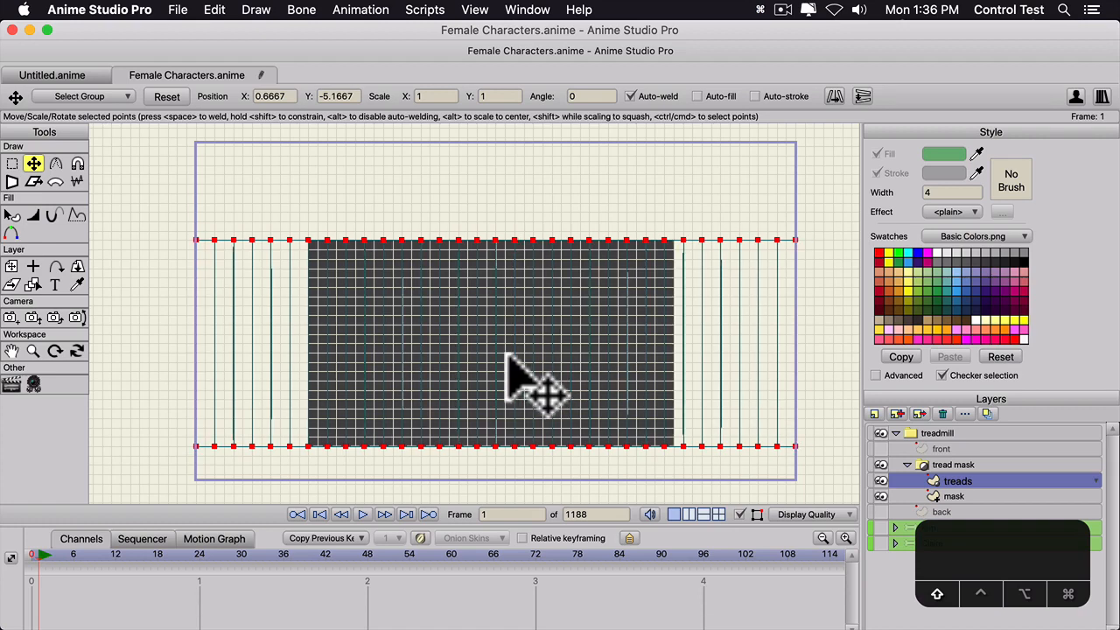
click(504, 357)
click(490, 376)
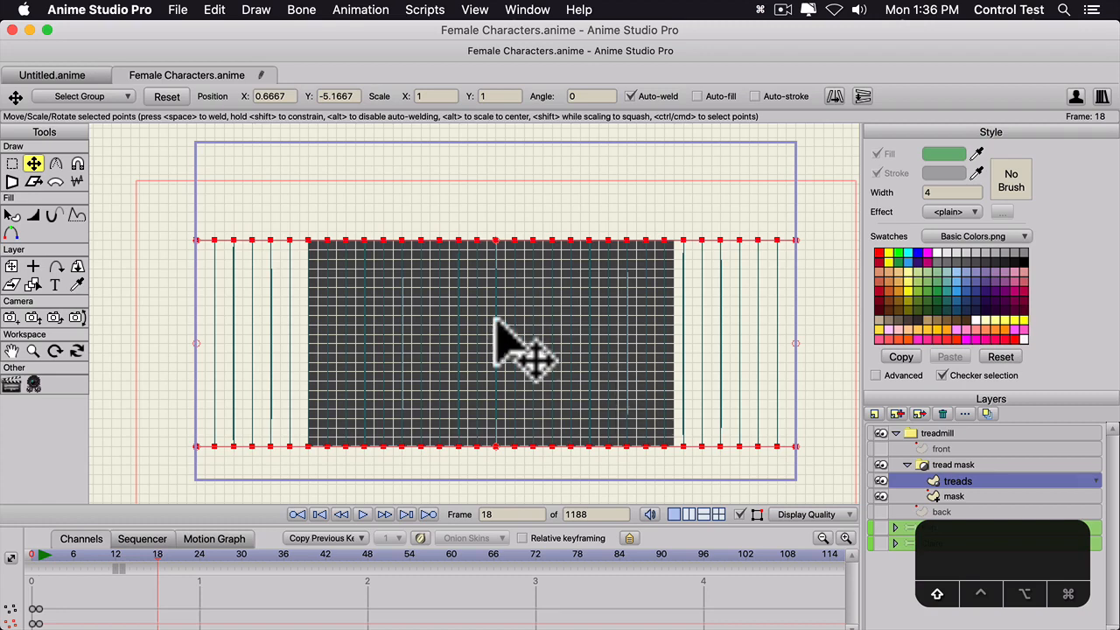
drag(636, 381, 615, 387)
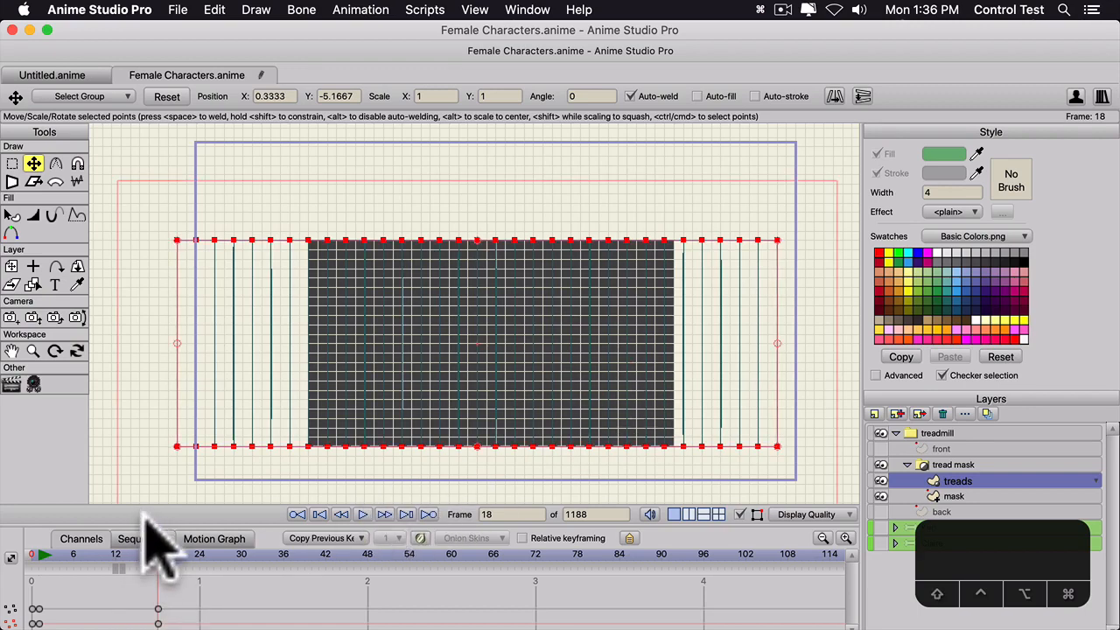
- Set the treads' frame 18 keyframes to Cycle interpolation, using a relative cycle back of 16 frames
drag(145, 525, 146, 456)
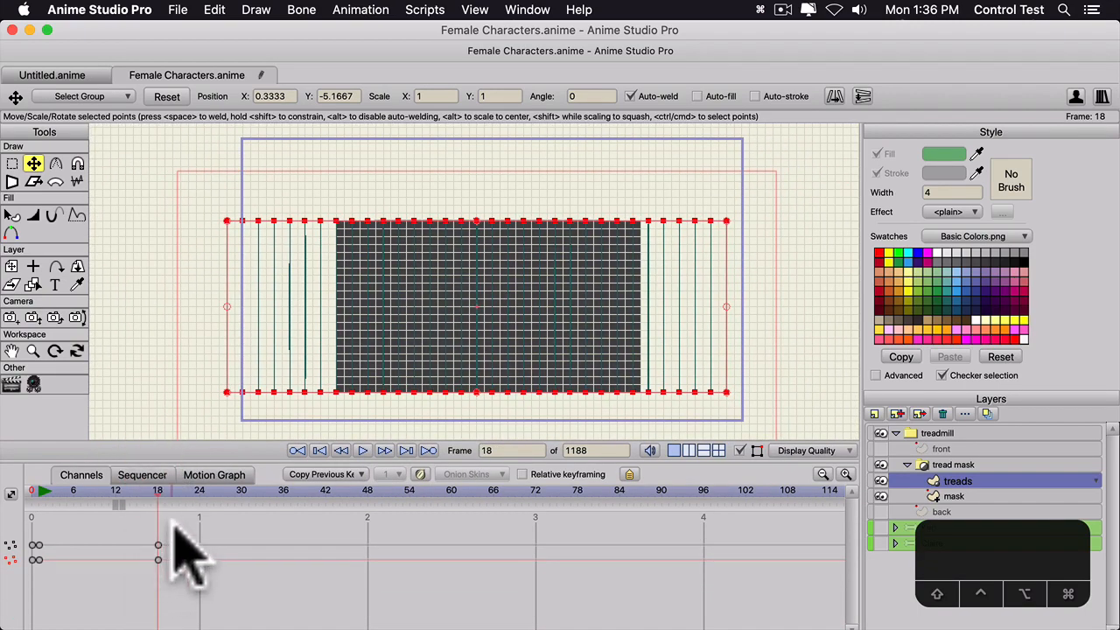
drag(174, 527, 145, 567)
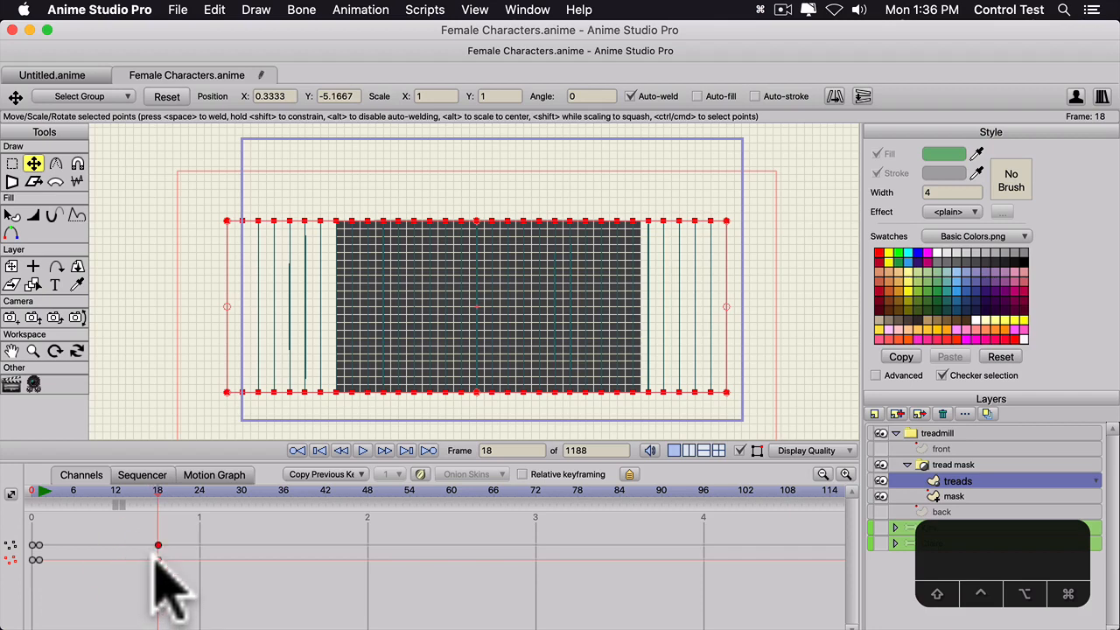
right_click(156, 557)
click(180, 506)
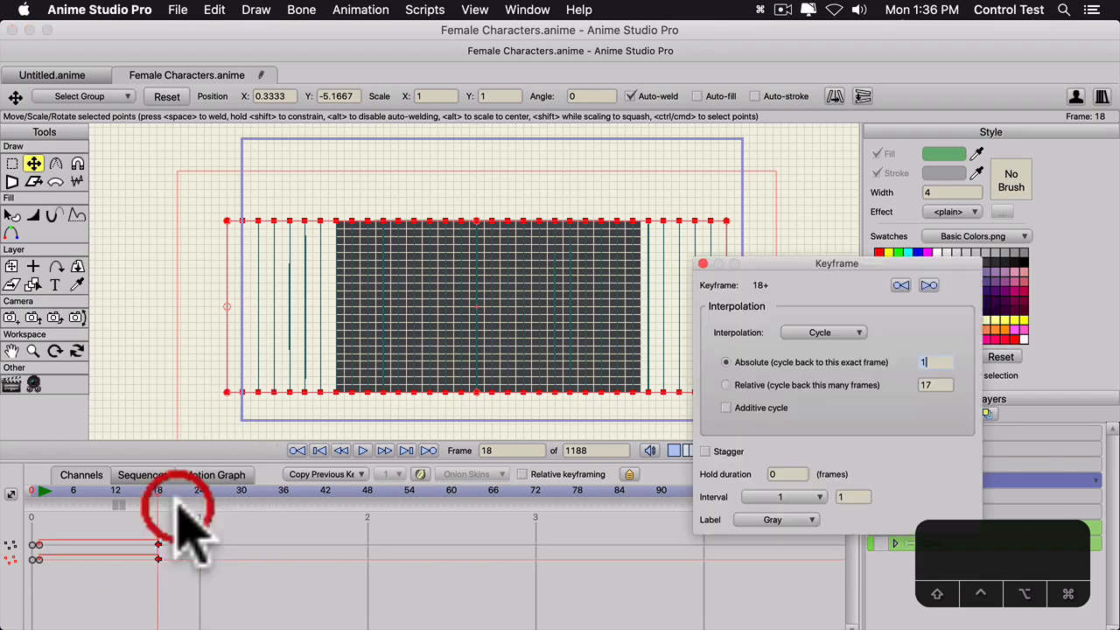
click(725, 385)
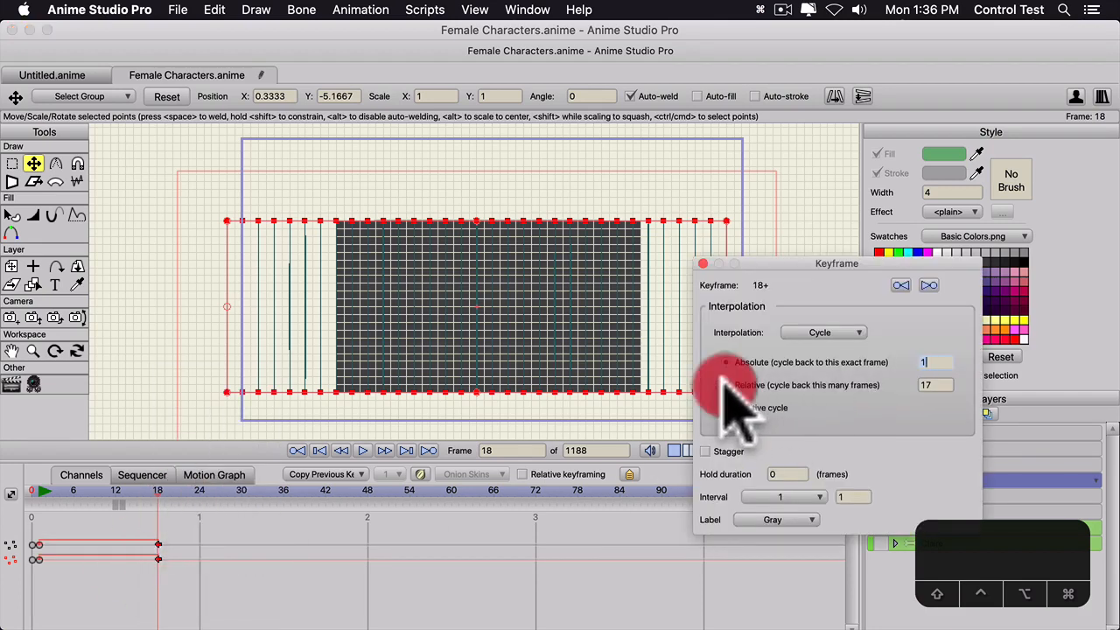
click(935, 385)
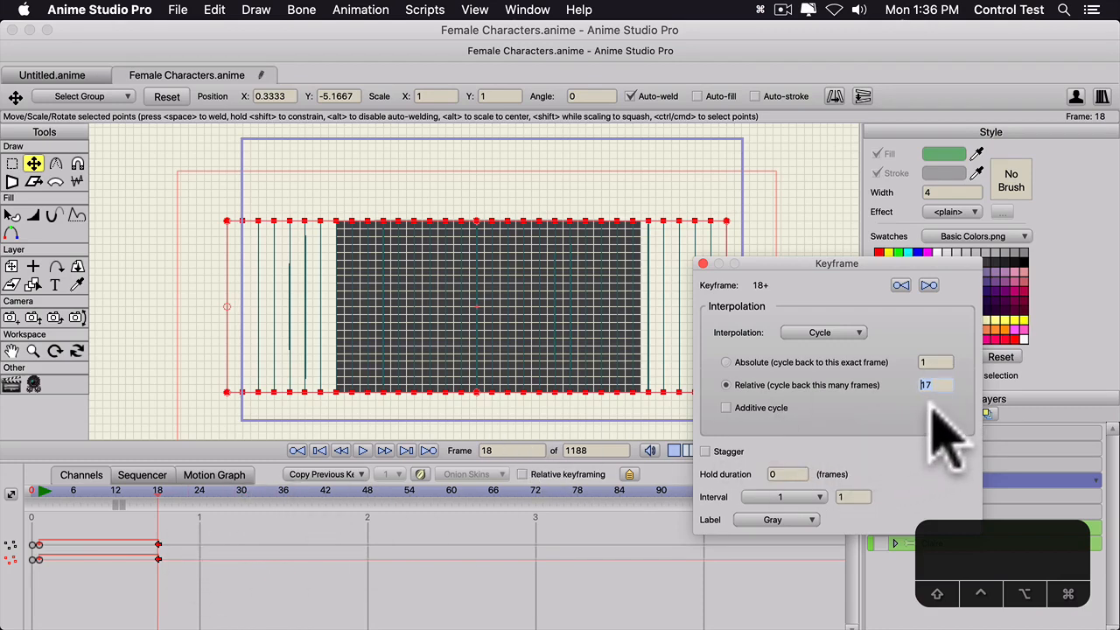
click(931, 385)
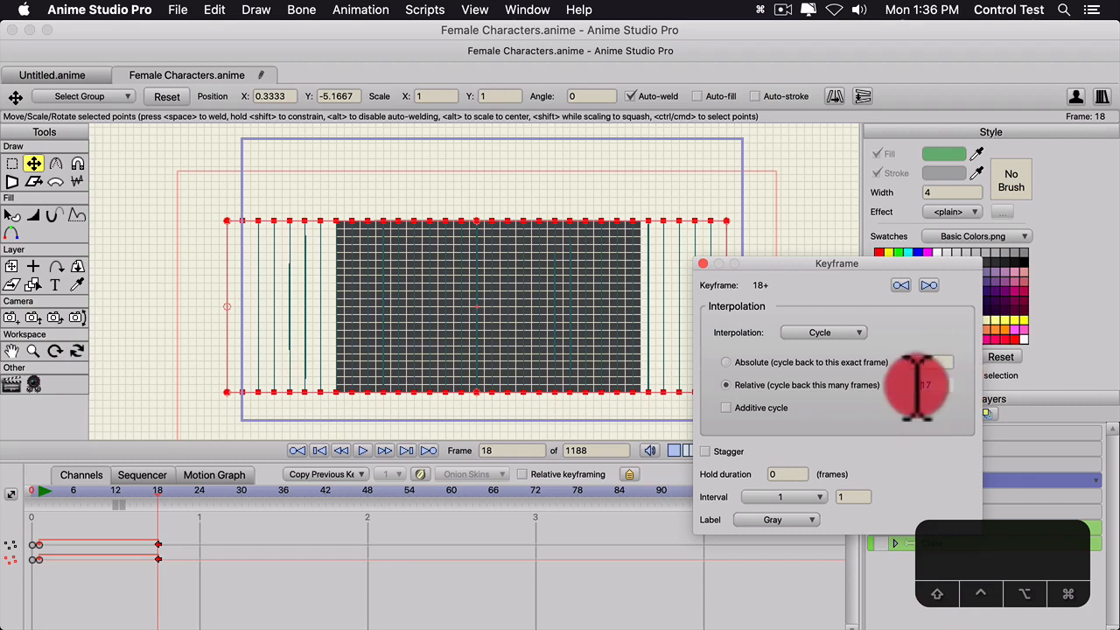
text(16)
key(Return)
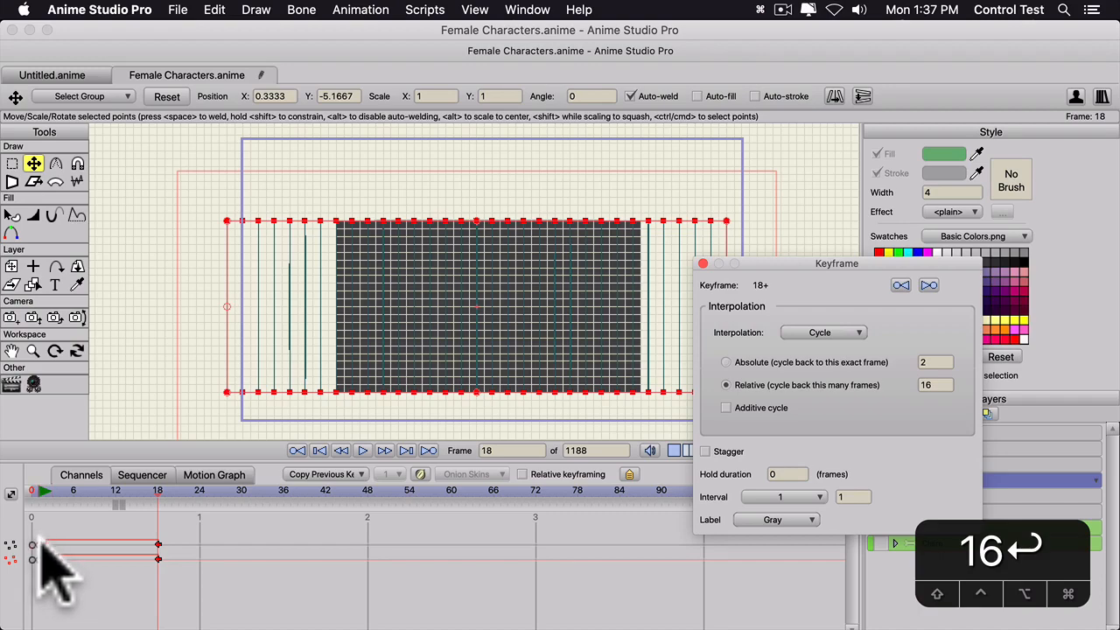
- Change the interpolation of the treads' frame 1 keyframes to Linear and close the keyframe settings
click(89, 490)
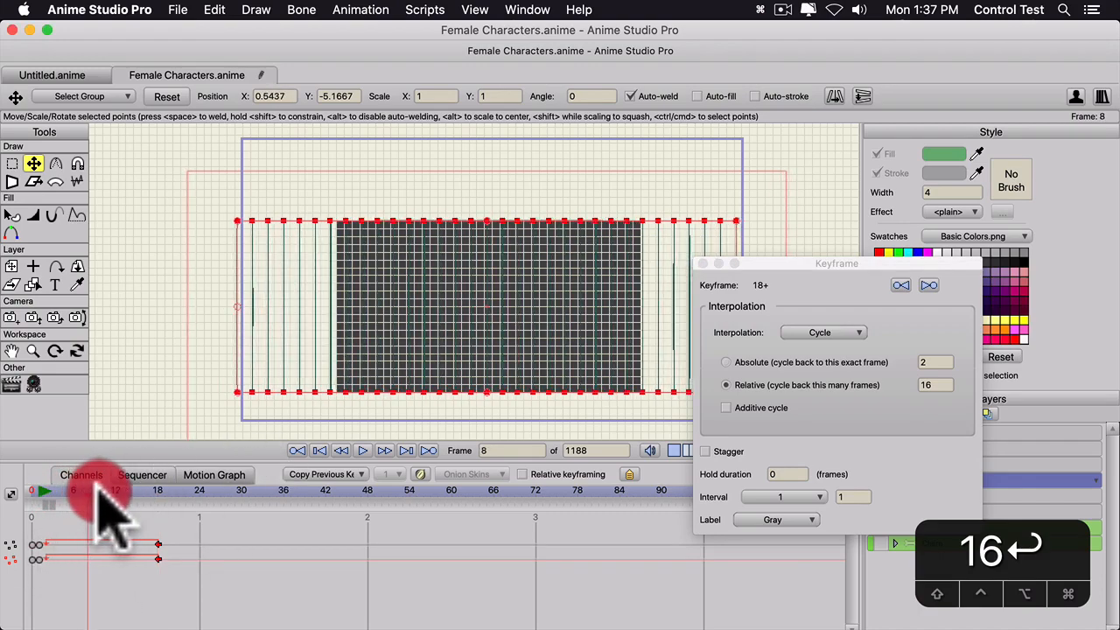
mouse_move(98, 493)
mouse_down()
mouse_move(150, 492)
mouse_move(109, 492)
mouse_up()
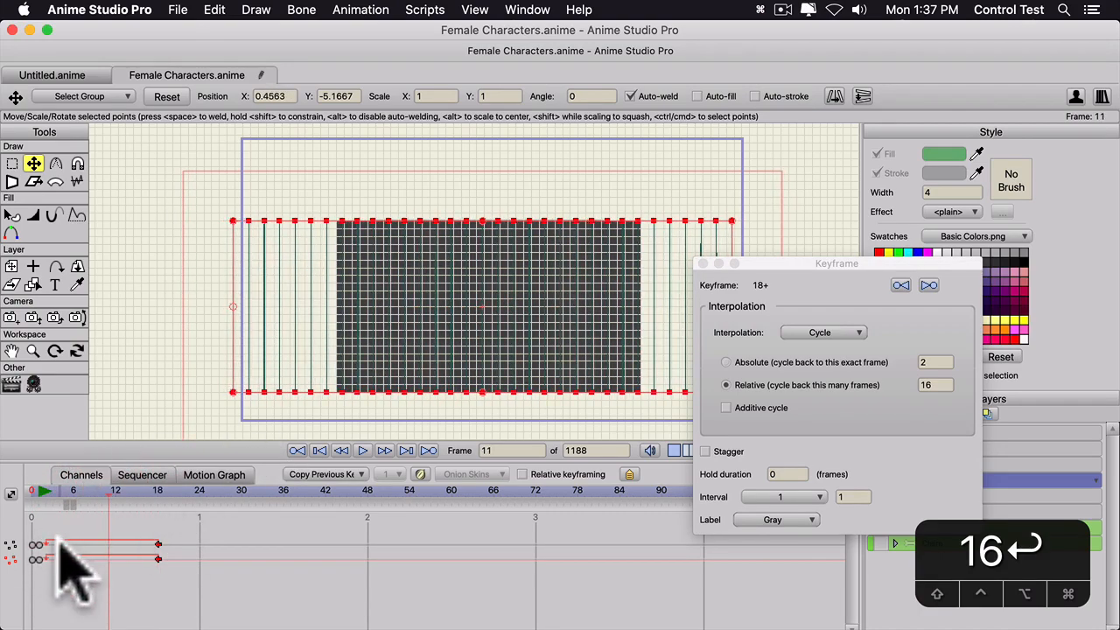
click(52, 536)
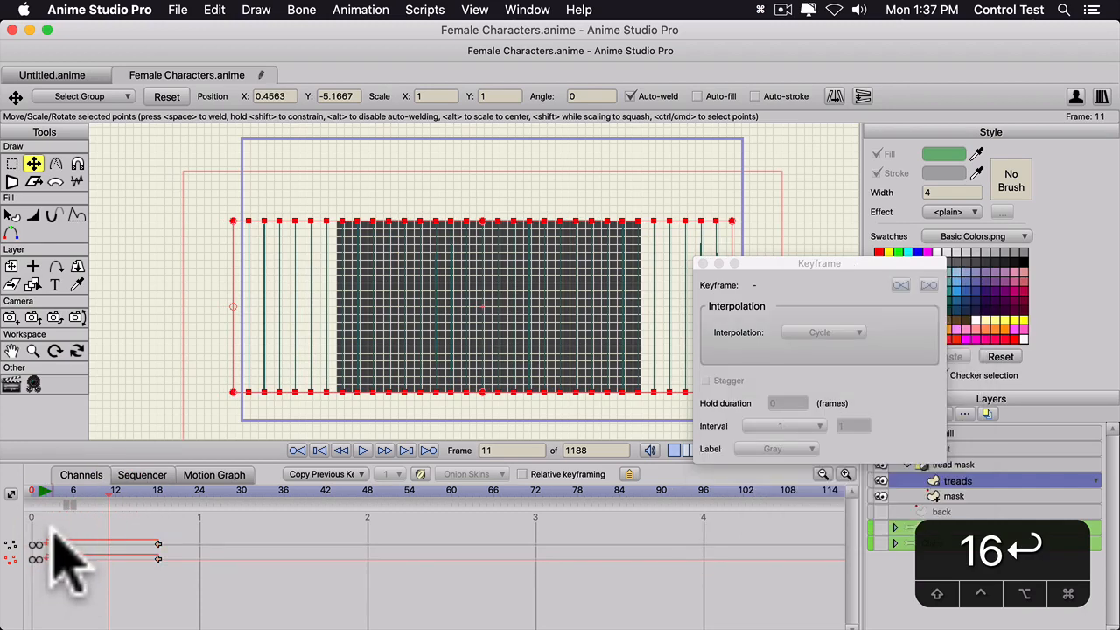
click(38, 544)
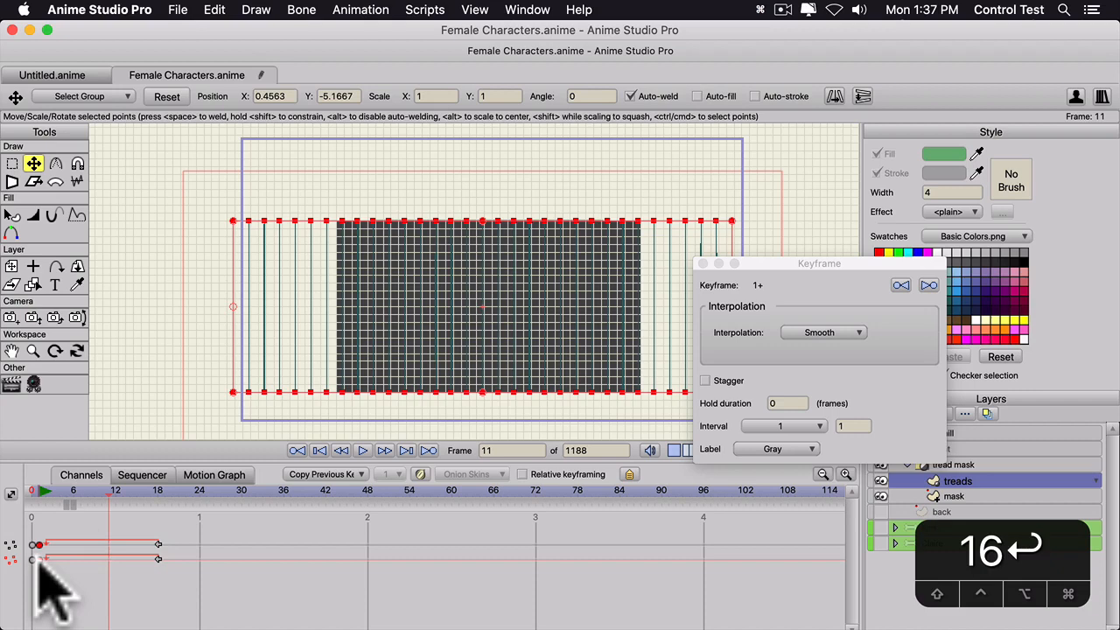
right_click(37, 558)
click(70, 428)
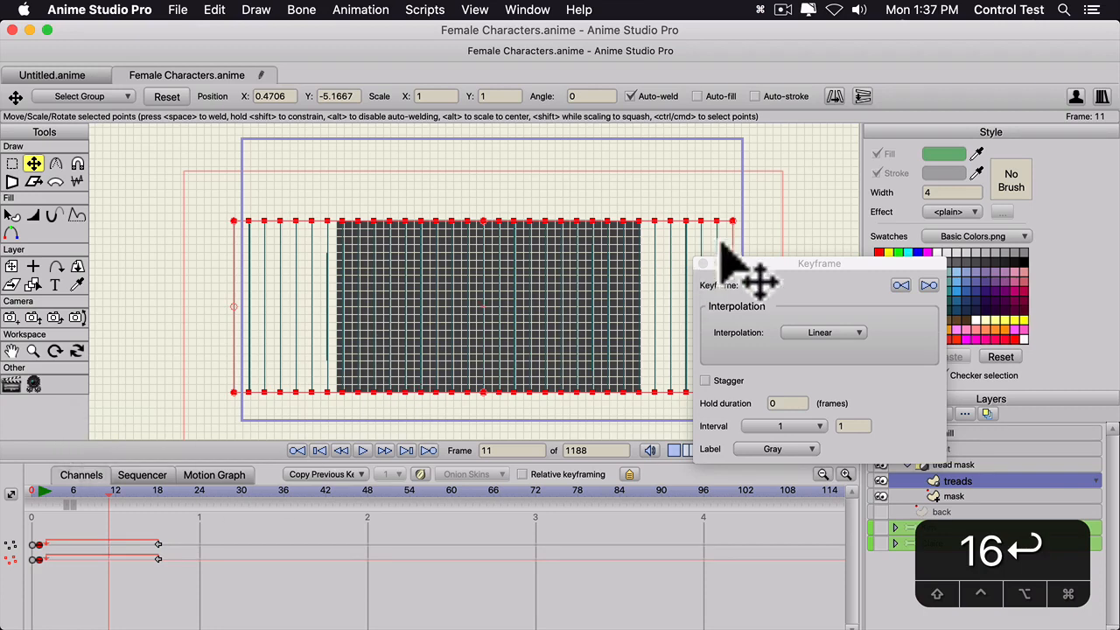
click(706, 264)
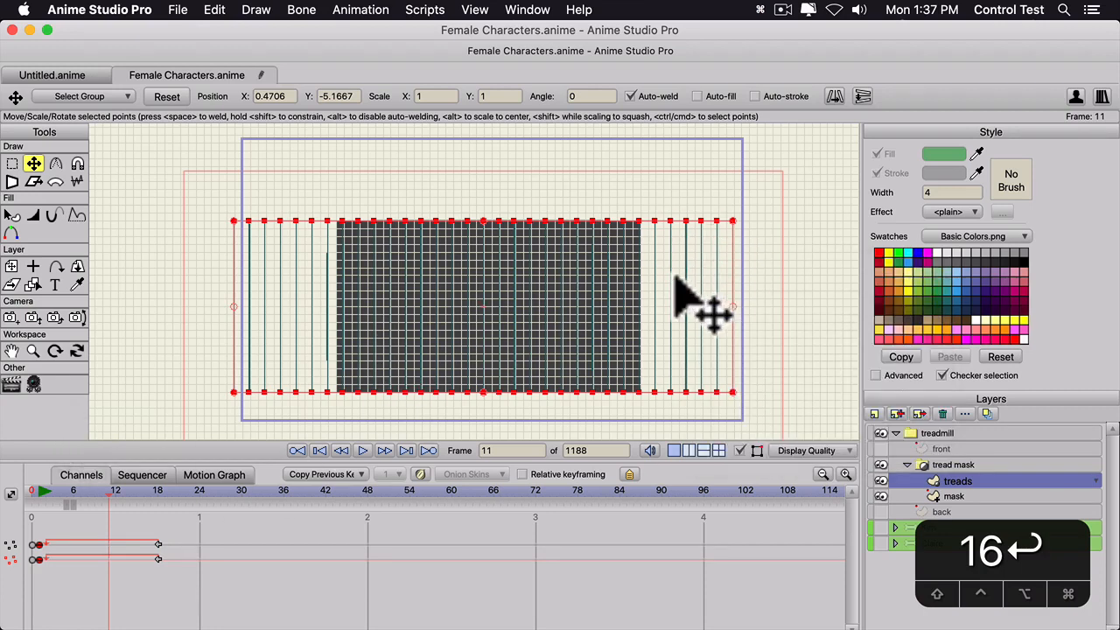
- Hide the grid, select the tread mask group, play back the belt motion up close, and rewind to frame 0
key(super+g)
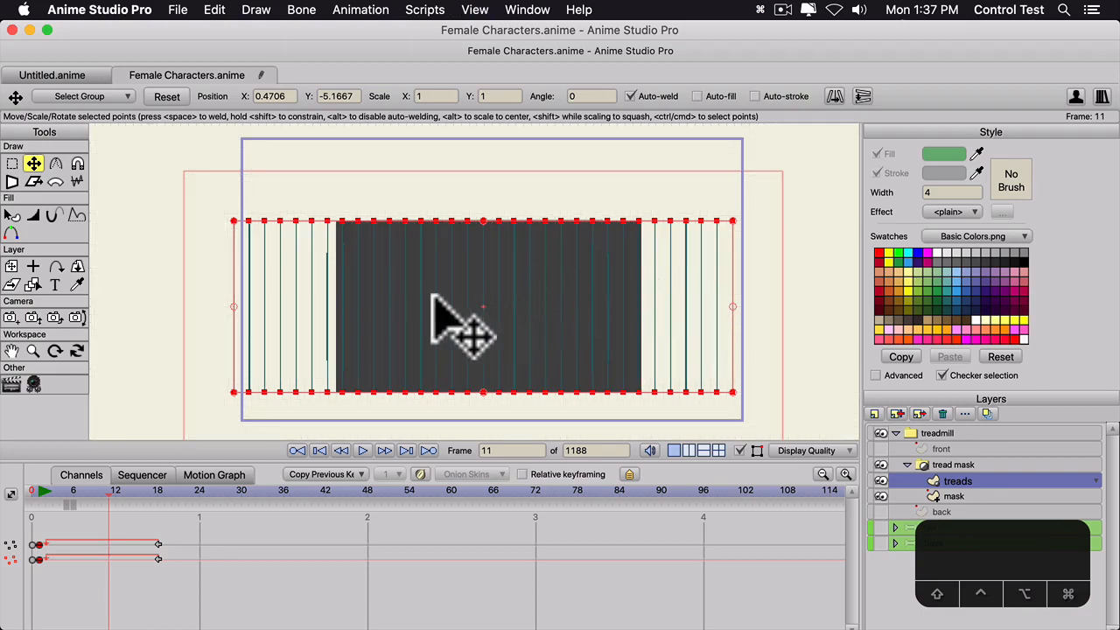
click(362, 450)
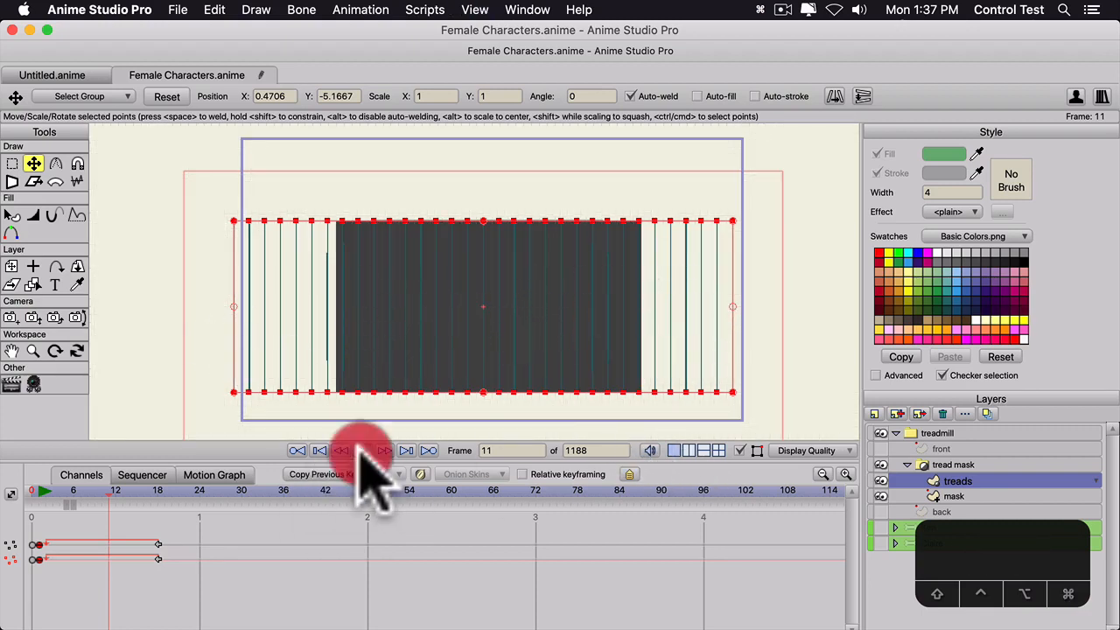
click(943, 466)
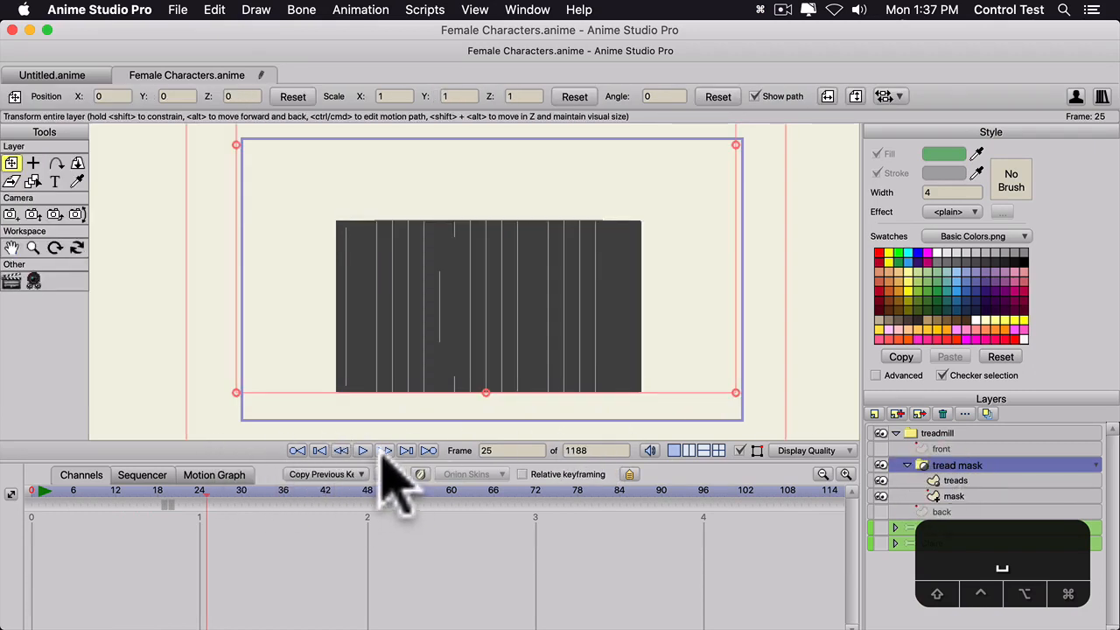
scroll(401, 388, up, 3)
scroll(401, 389, up, 1)
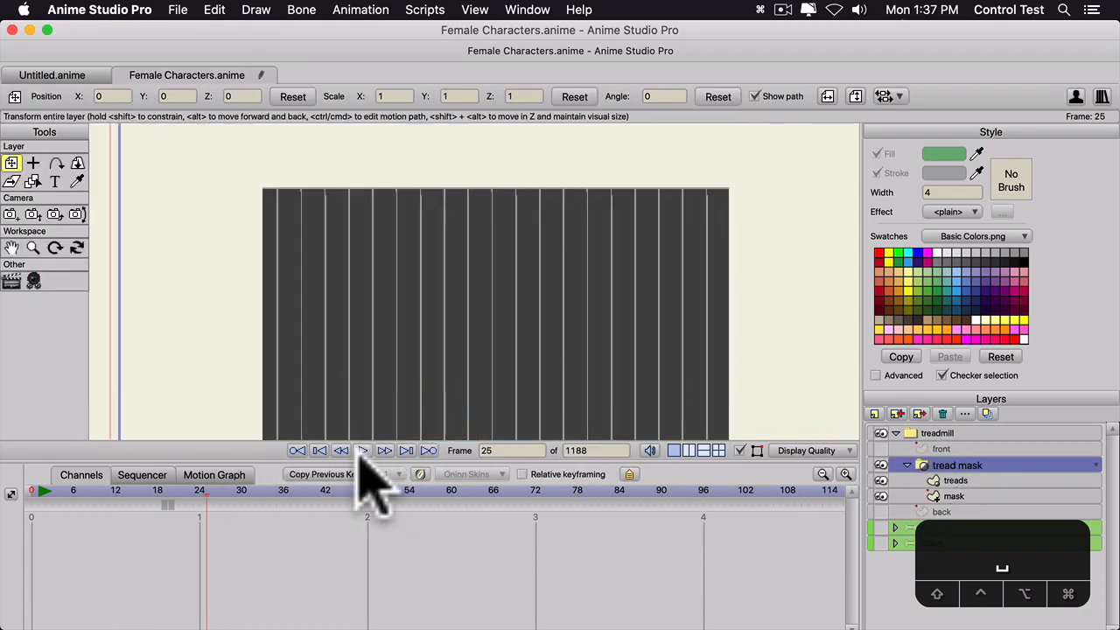
click(361, 451)
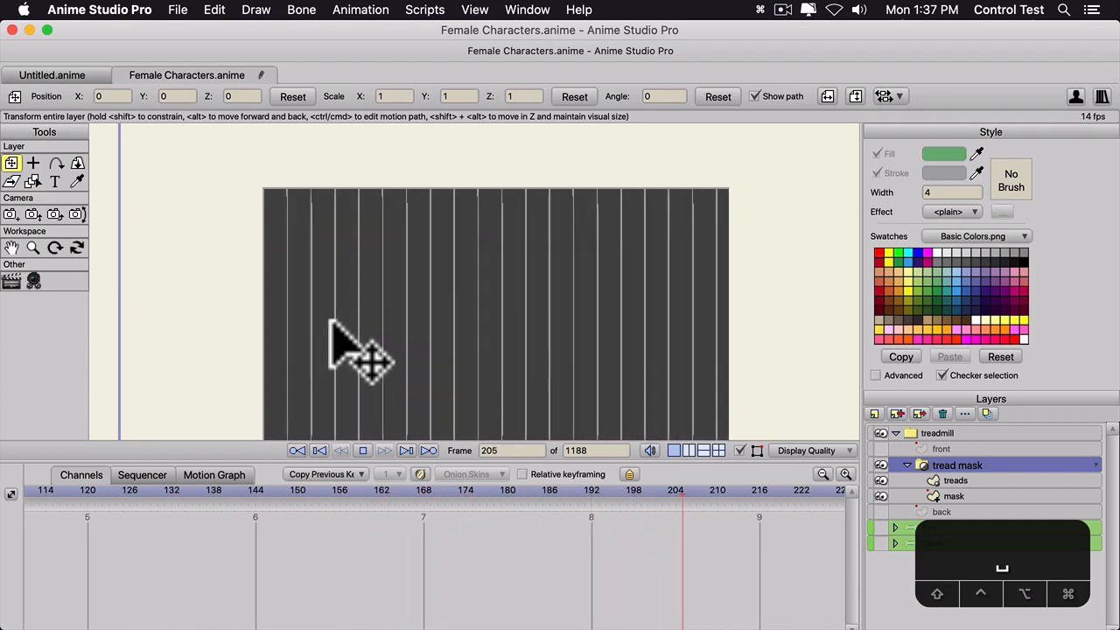
key(space)
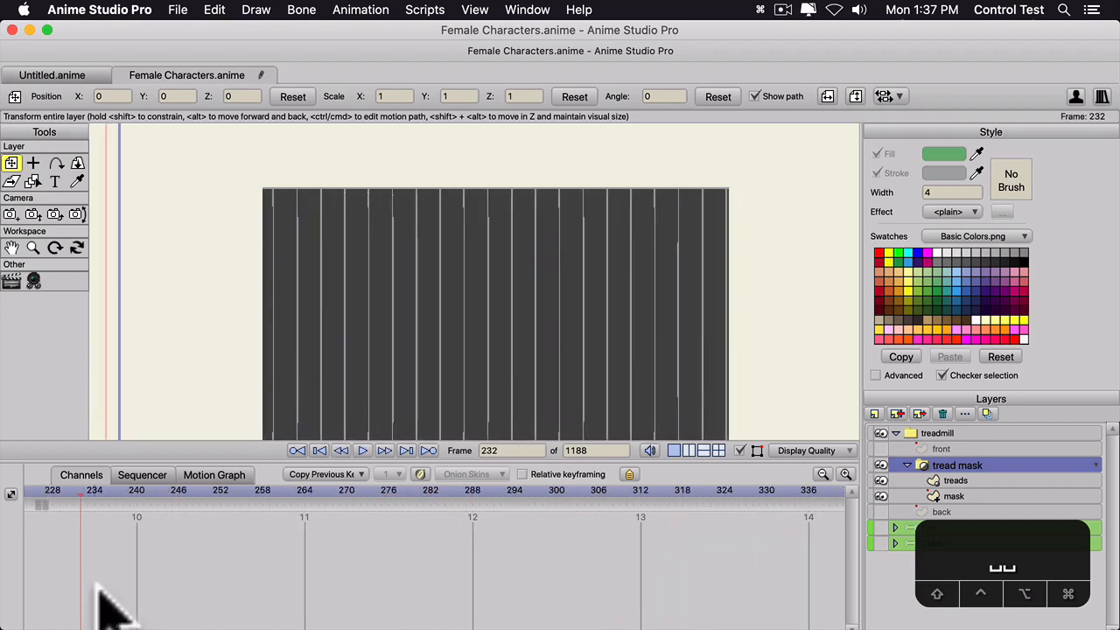
click(316, 450)
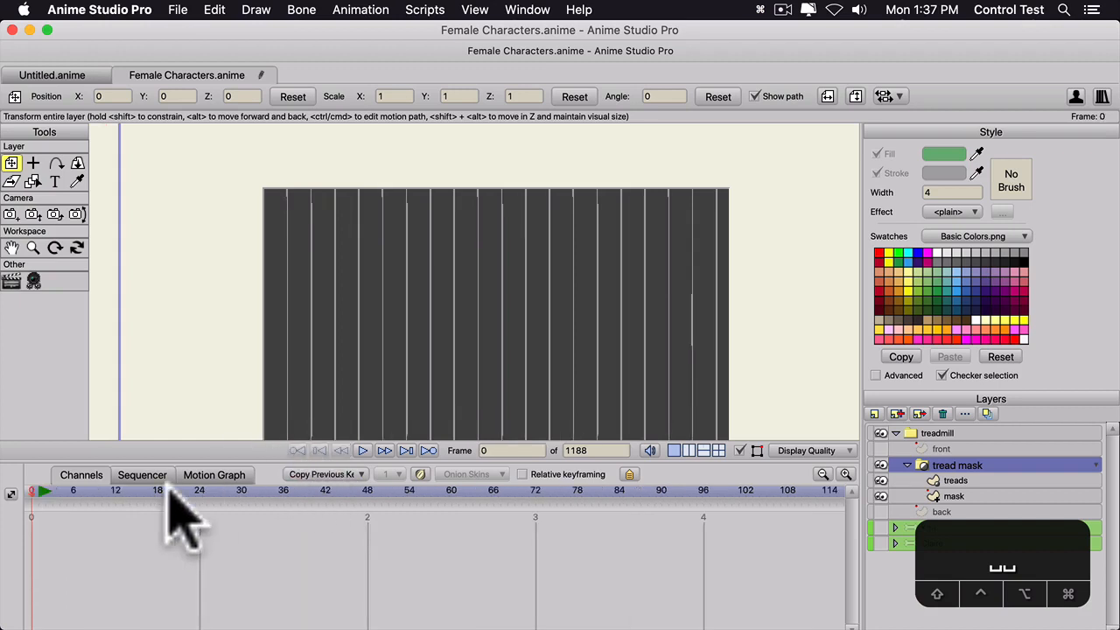
- Fill one strip near the middle of the treads layer with red as a motion marker
click(950, 481)
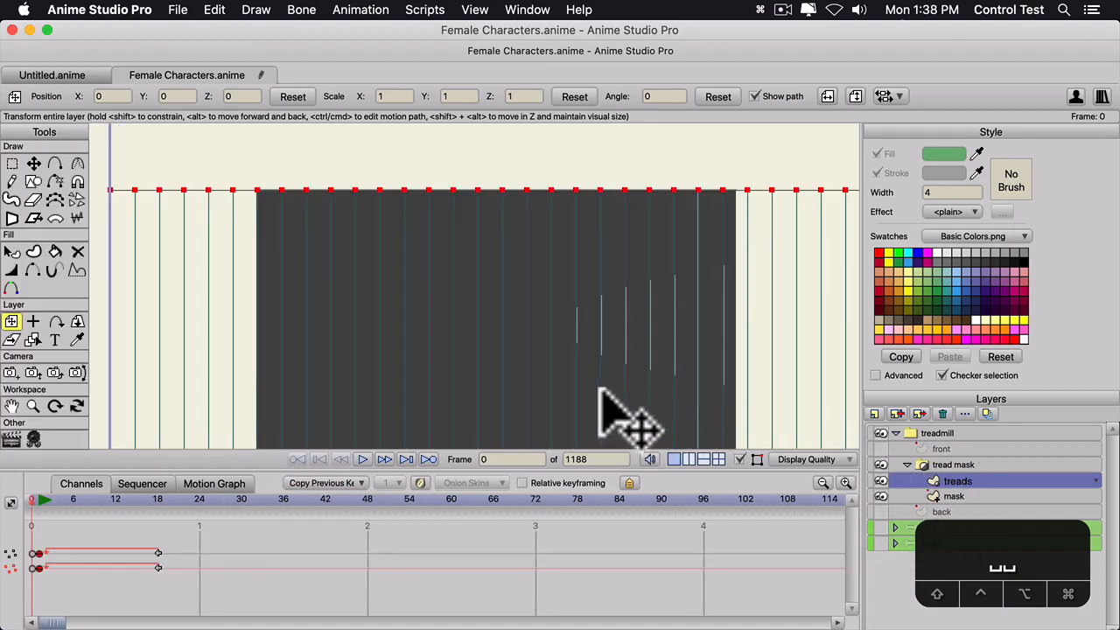
key(q)
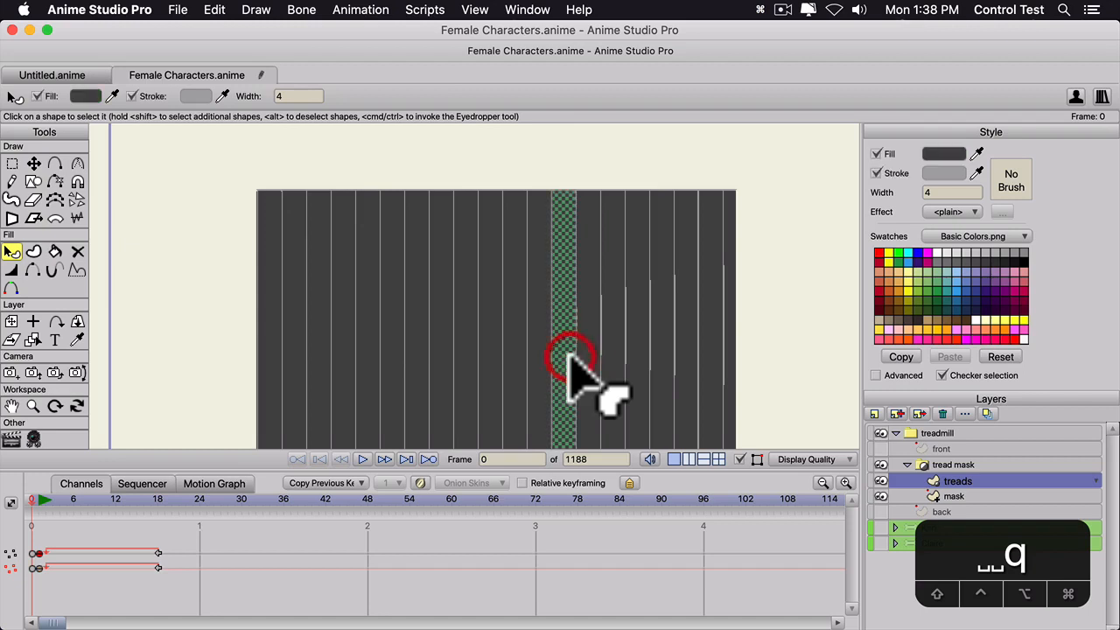
click(942, 154)
click(807, 292)
click(940, 494)
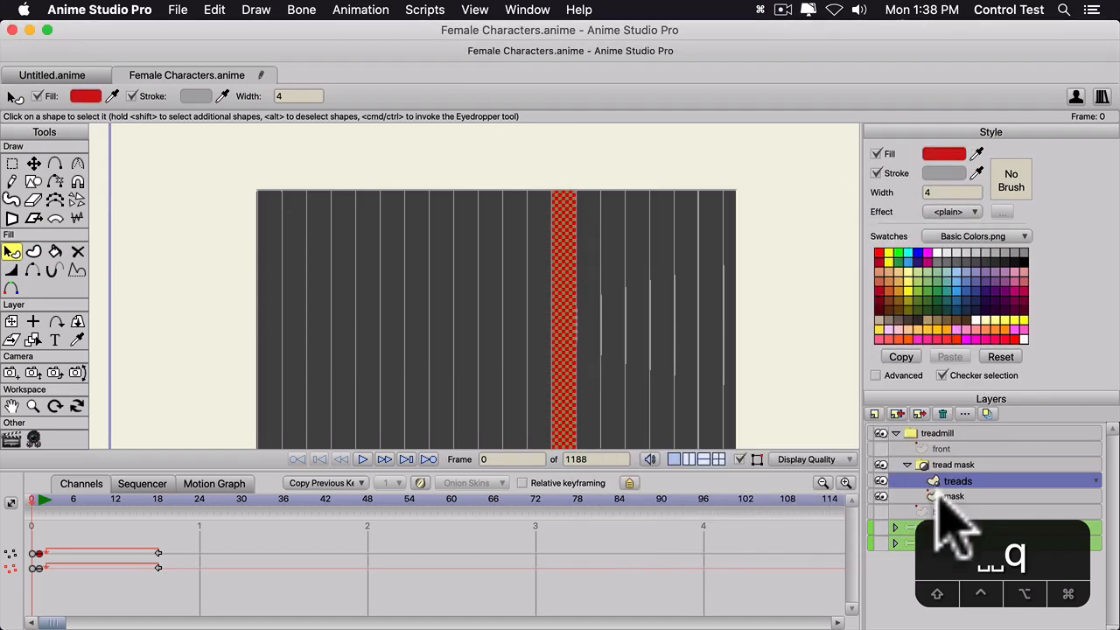
- Play back the belt with the tread mask group selected, following the red strip to check the cycling motion
click(362, 460)
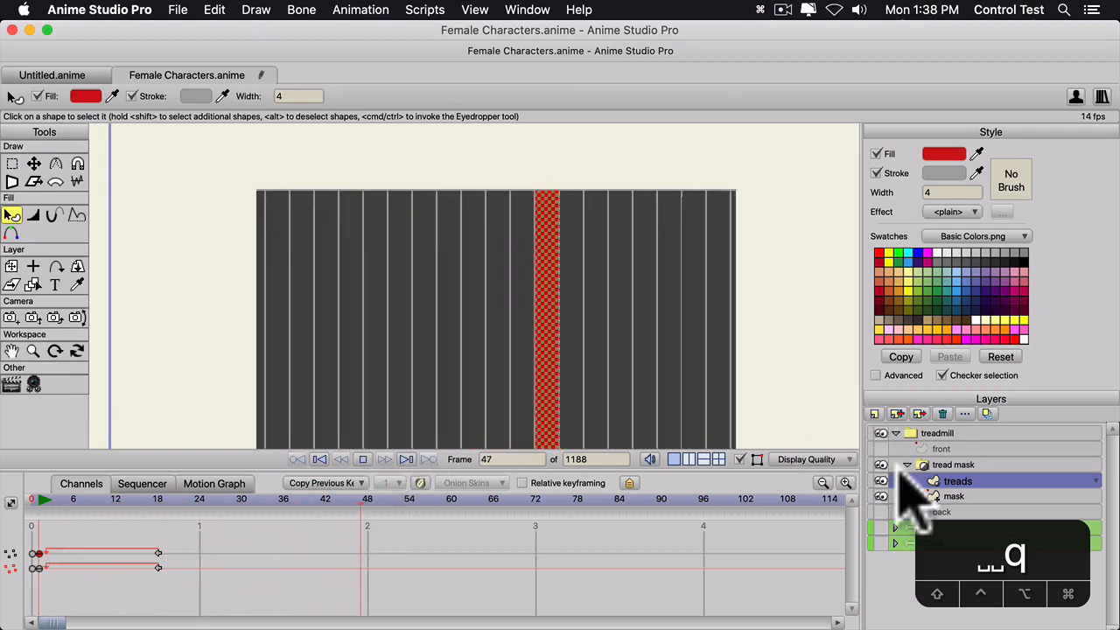
key(space)
click(954, 479)
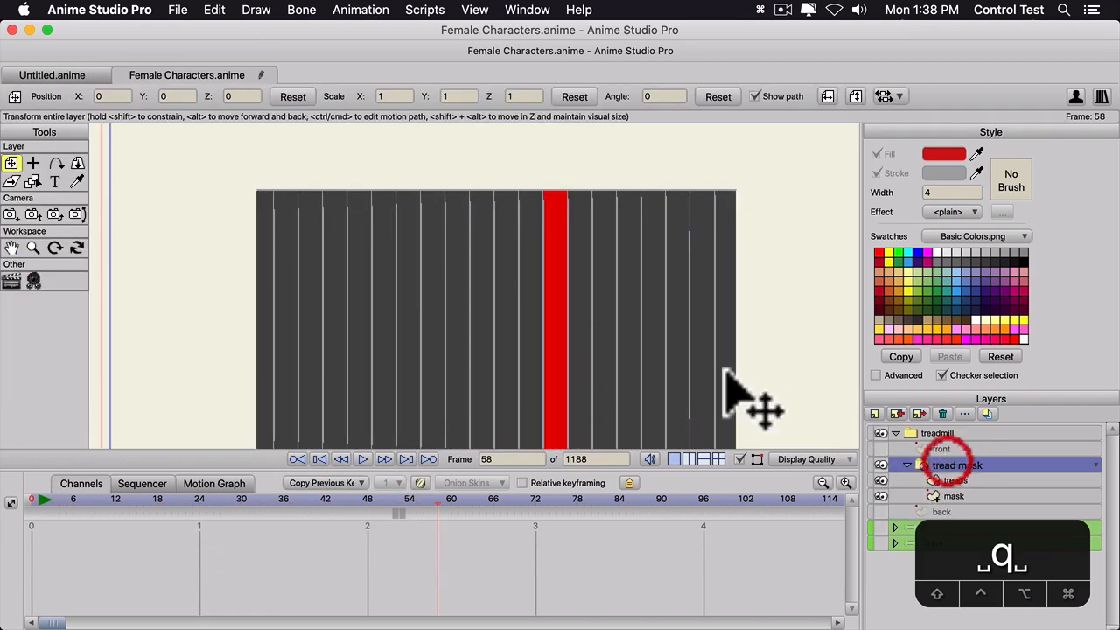
click(32, 500)
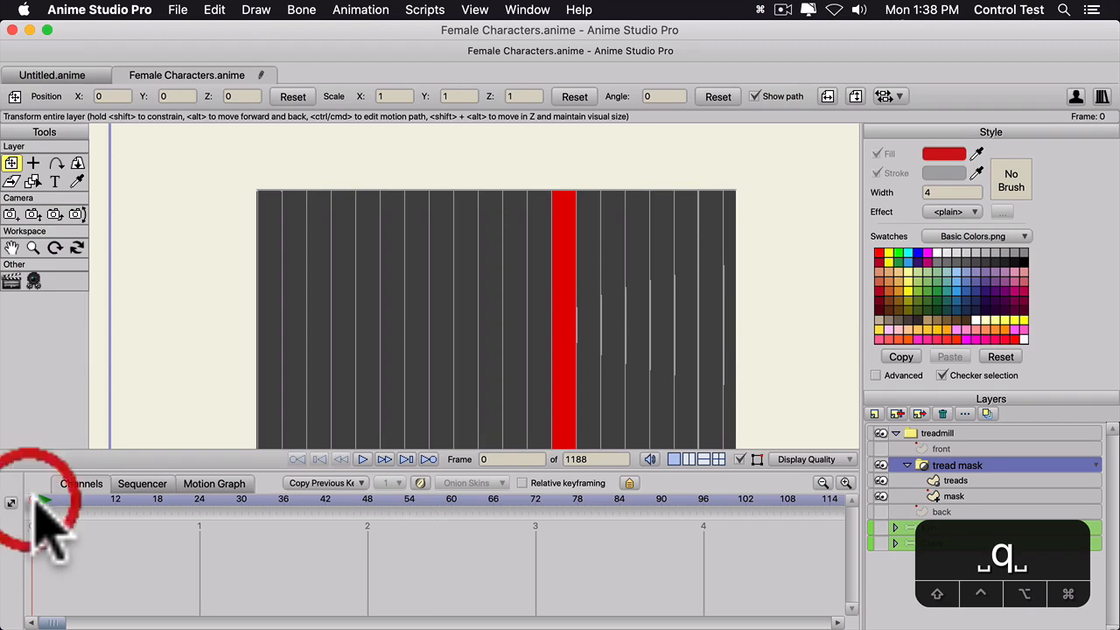
key(space)
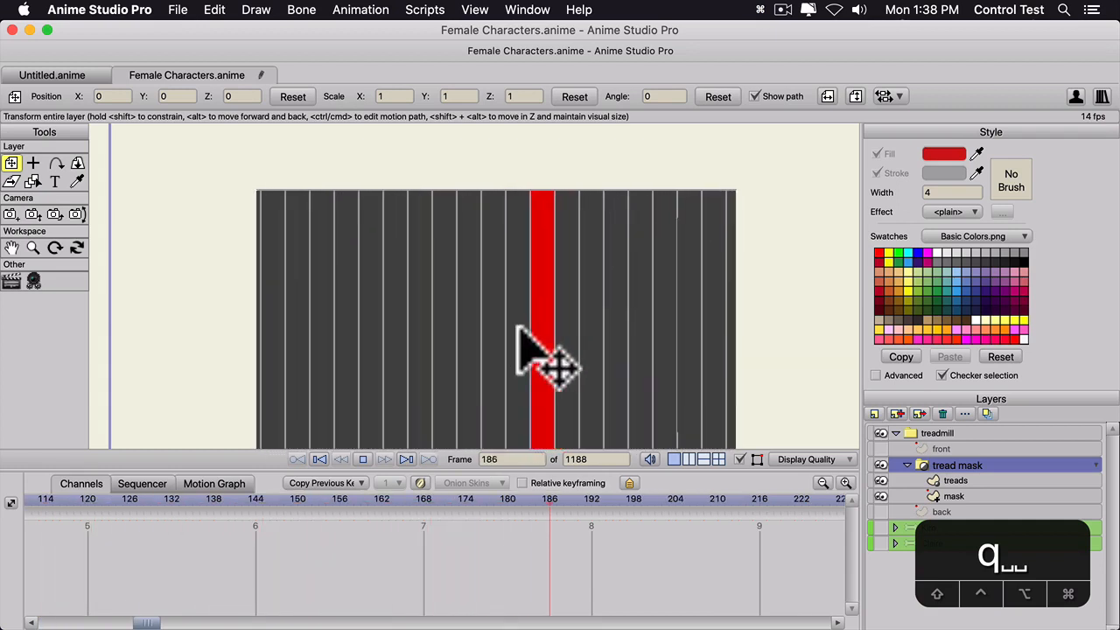
key(space)
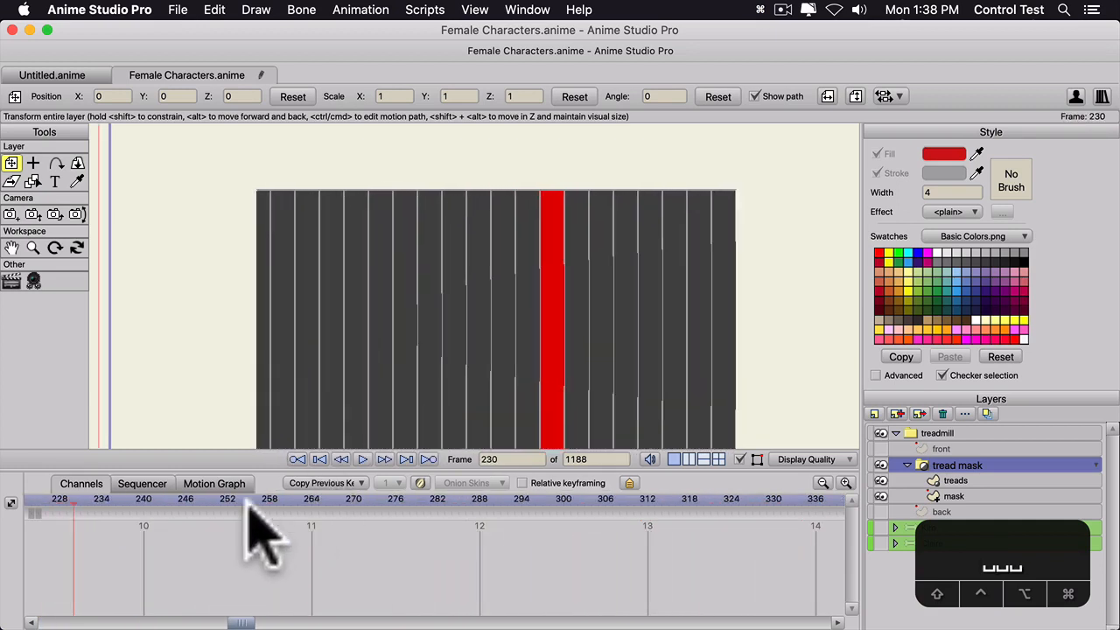
drag(250, 622, 44, 622)
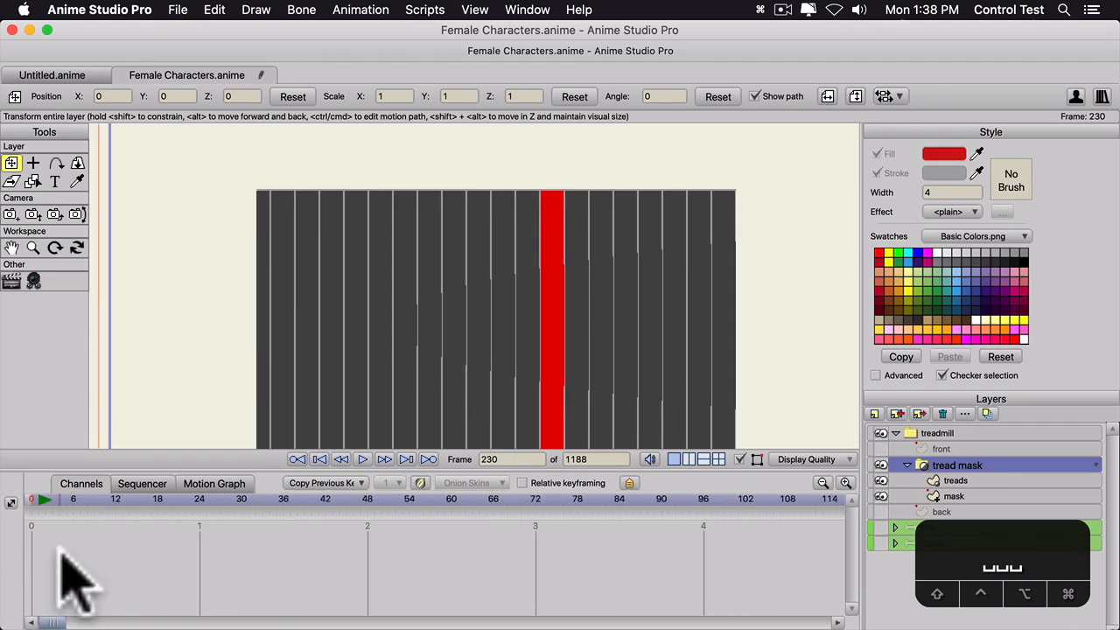
- Rewind to frame 0 and undo the red marker fill on the middle tread strip
click(26, 497)
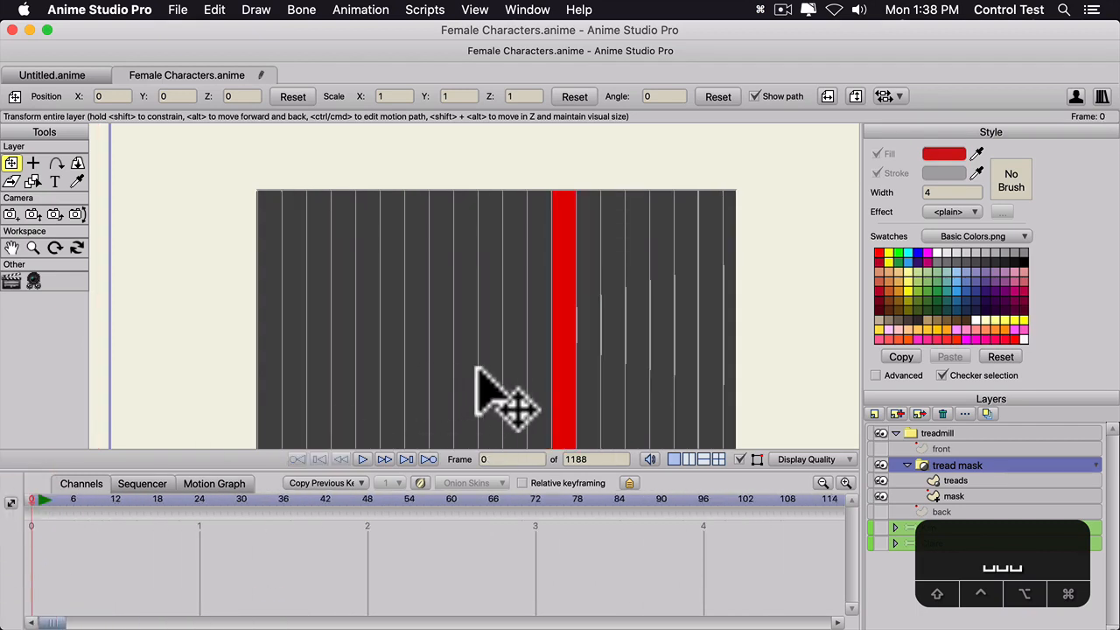
key(super+z)
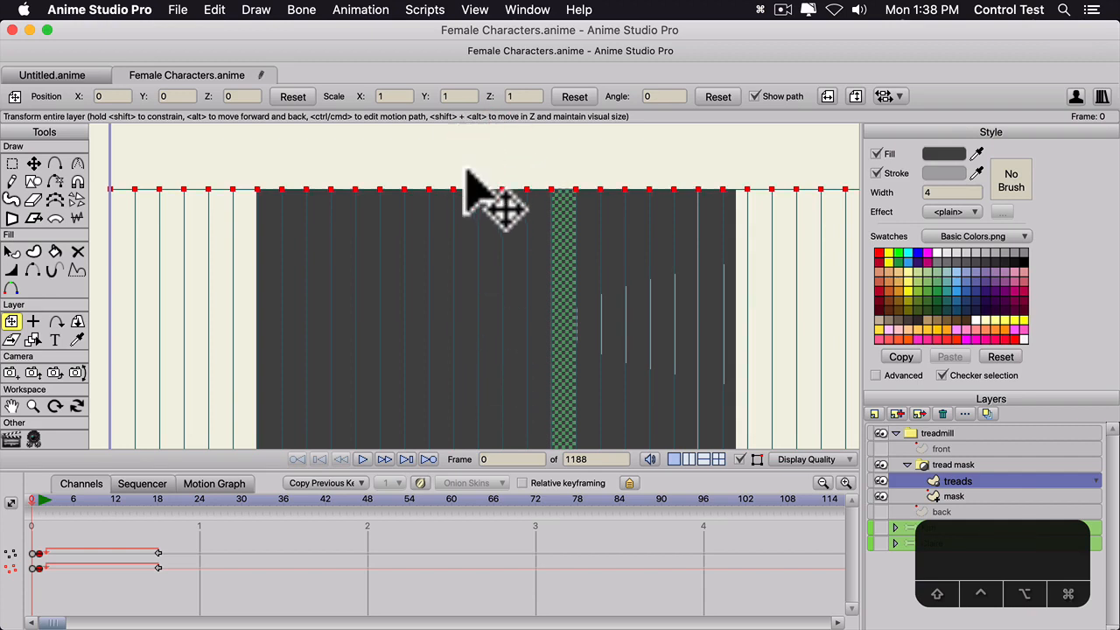
key(super+z)
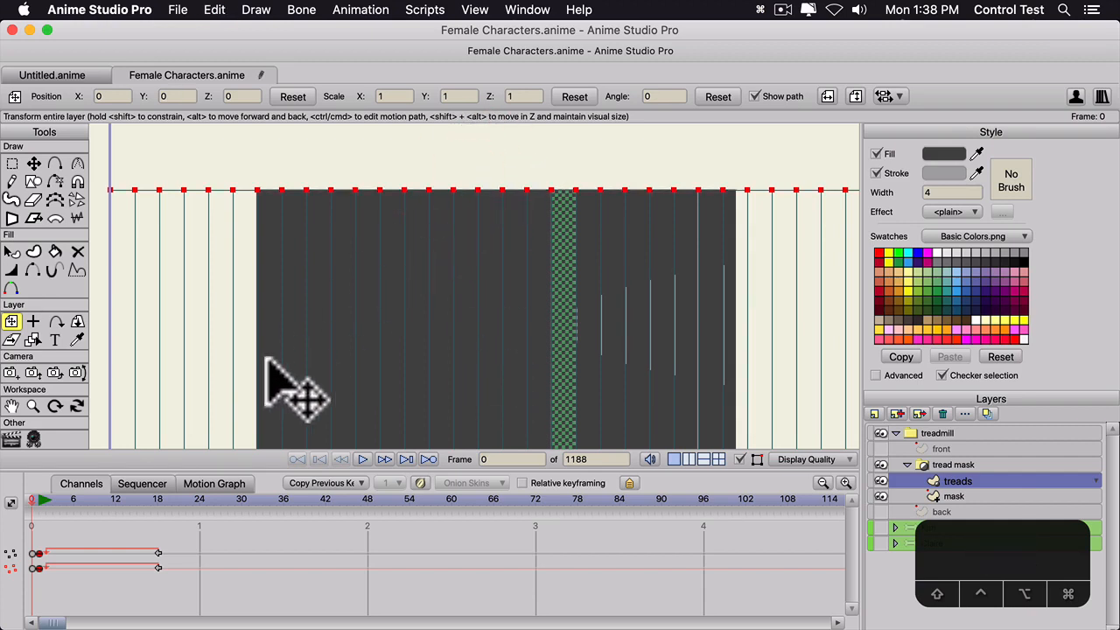
- Select the tread mask group, play back the belt motion without the red marker, and rewind to frame 0
click(945, 466)
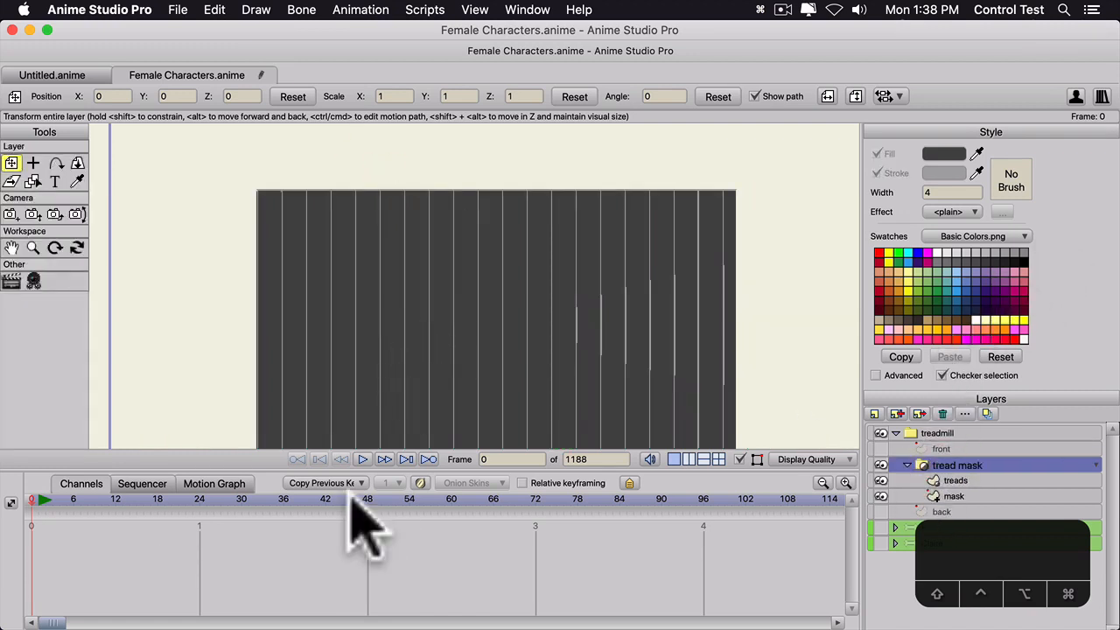
click(362, 458)
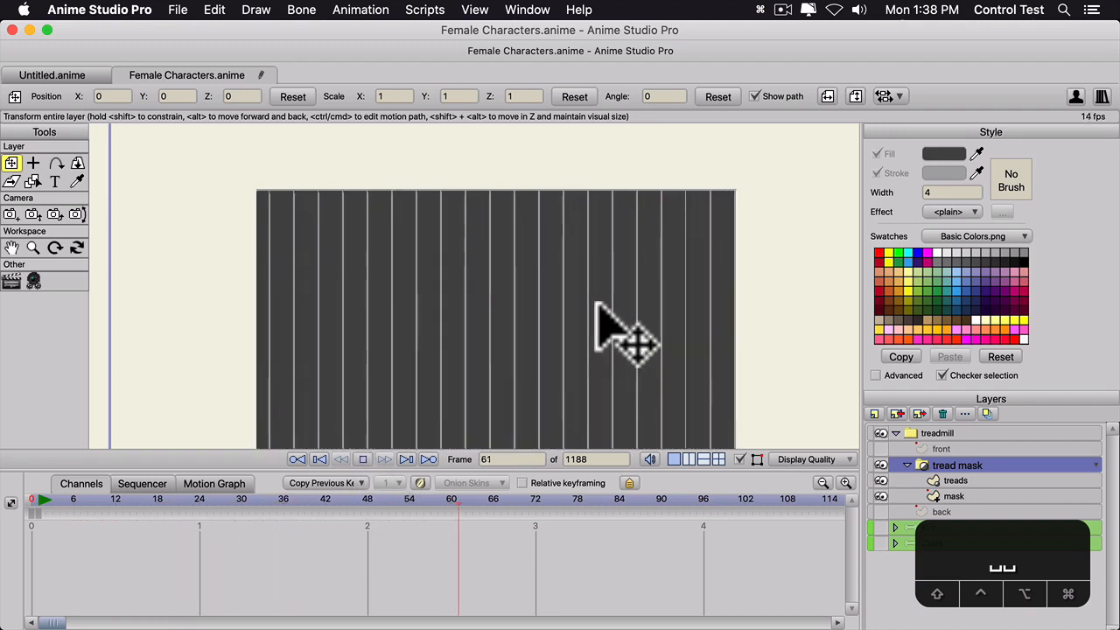
key(space)
drag(37, 499, 0, 499)
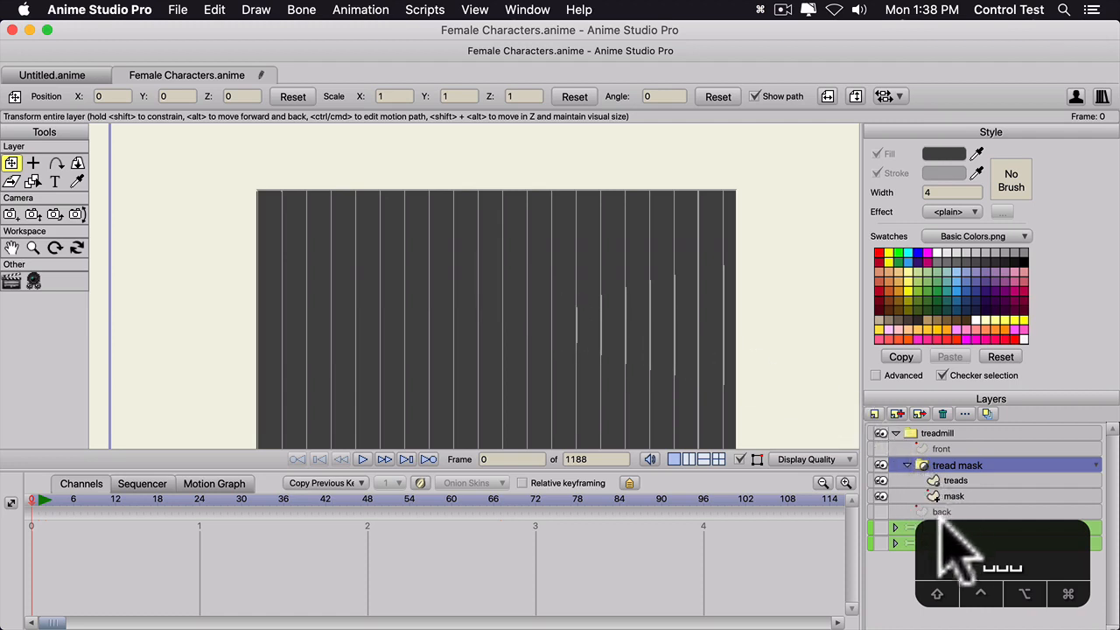
- Make the front and back layers of the treadmill visible
click(881, 448)
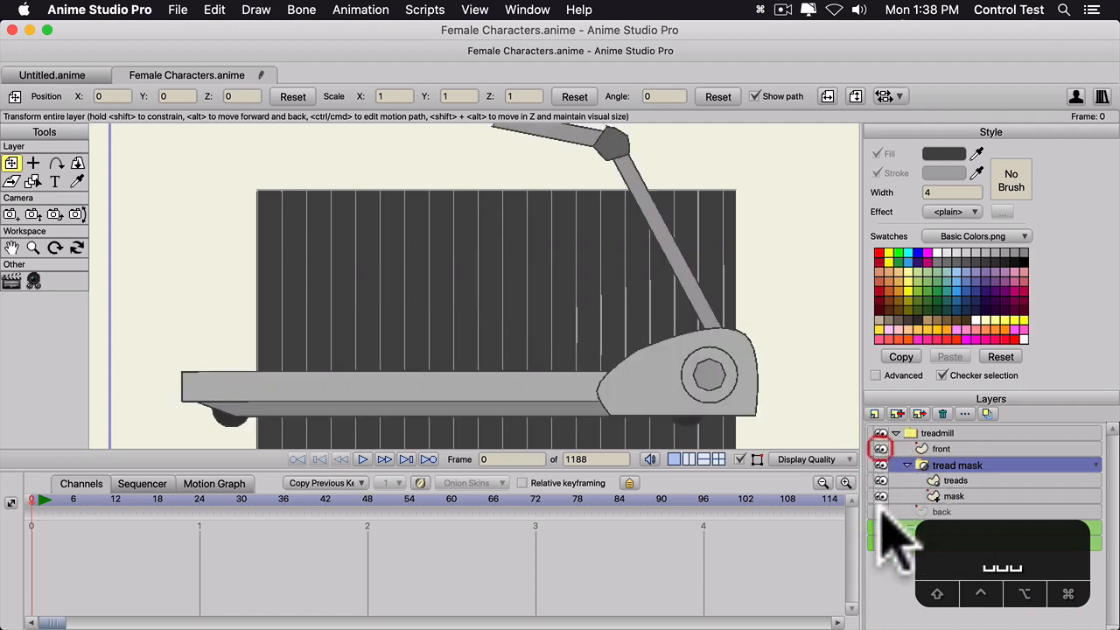
click(882, 512)
scroll(437, 289, down, 2)
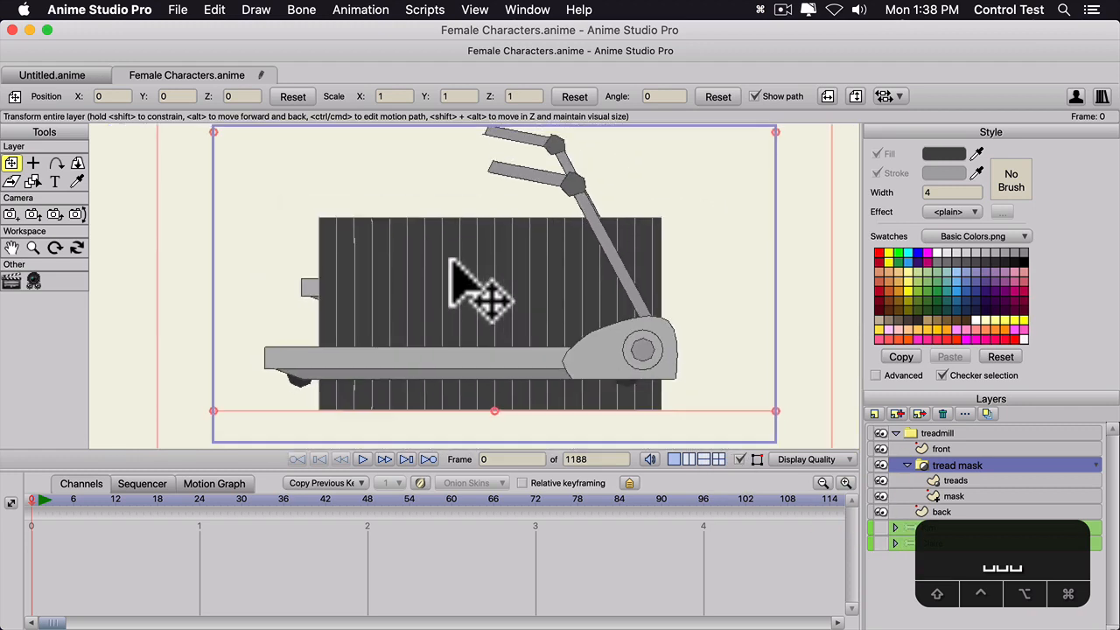
scroll(450, 260, down, 2)
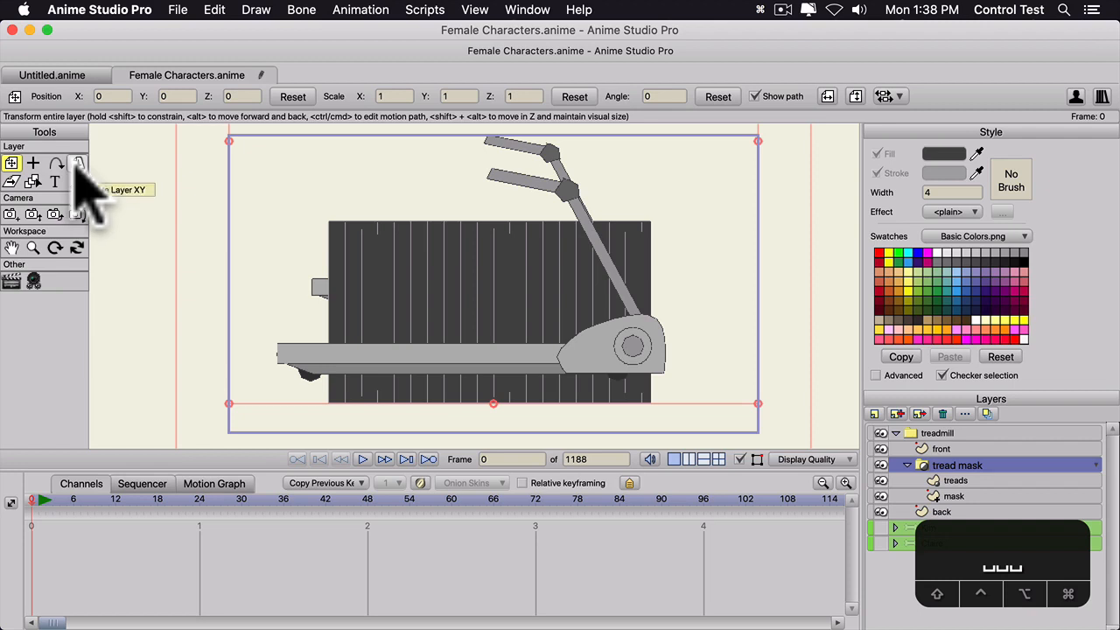
- Try to tilt the tread mask group in 3D around its X axis with the Rotate Layer XY tool, and undo the rotation
click(77, 165)
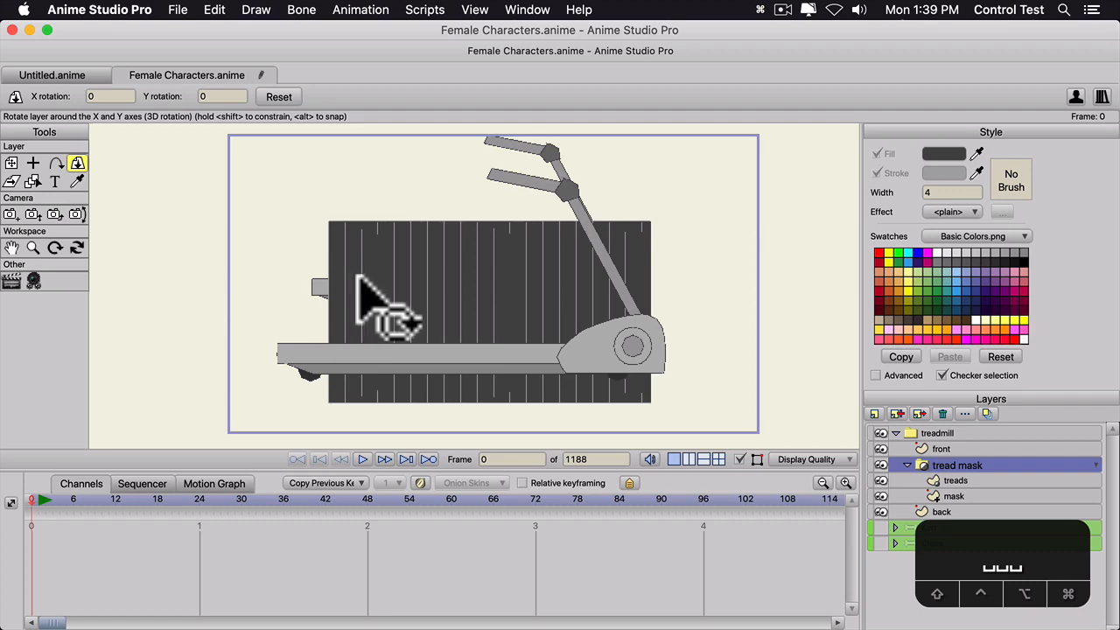
mouse_move(367, 306)
mouse_down()
mouse_move(412, 332)
mouse_move(470, 187)
mouse_move(390, 321)
mouse_move(490, 318)
mouse_move(315, 307)
mouse_move(341, 354)
mouse_move(317, 285)
mouse_move(382, 339)
mouse_move(344, 287)
mouse_move(416, 337)
mouse_move(353, 313)
mouse_move(361, 325)
mouse_up()
key(super+z)
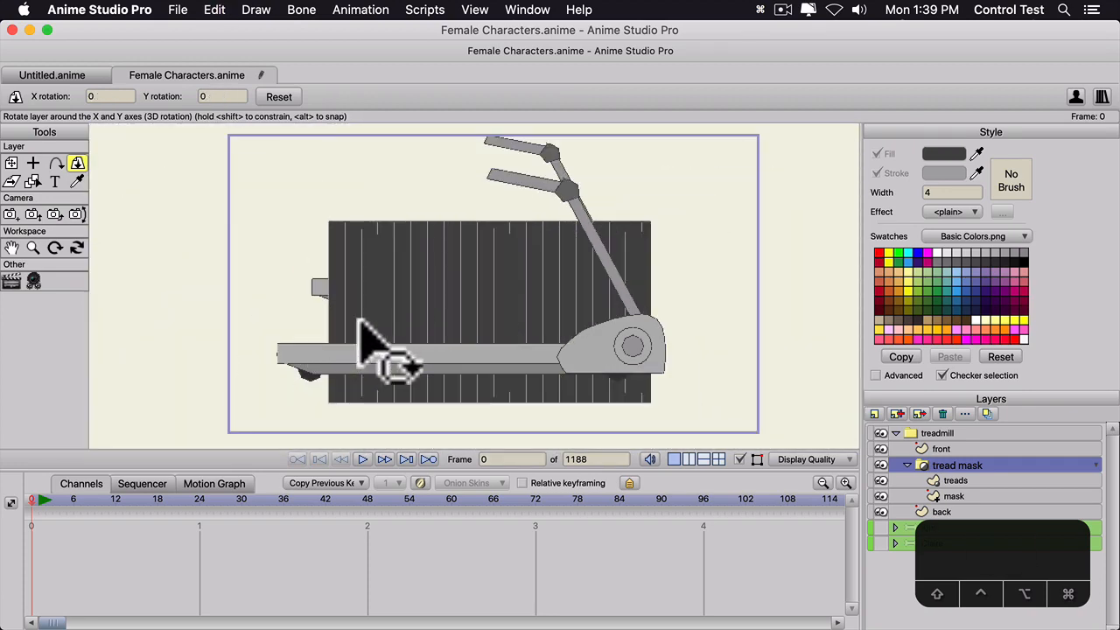
drag(358, 322, 369, 298)
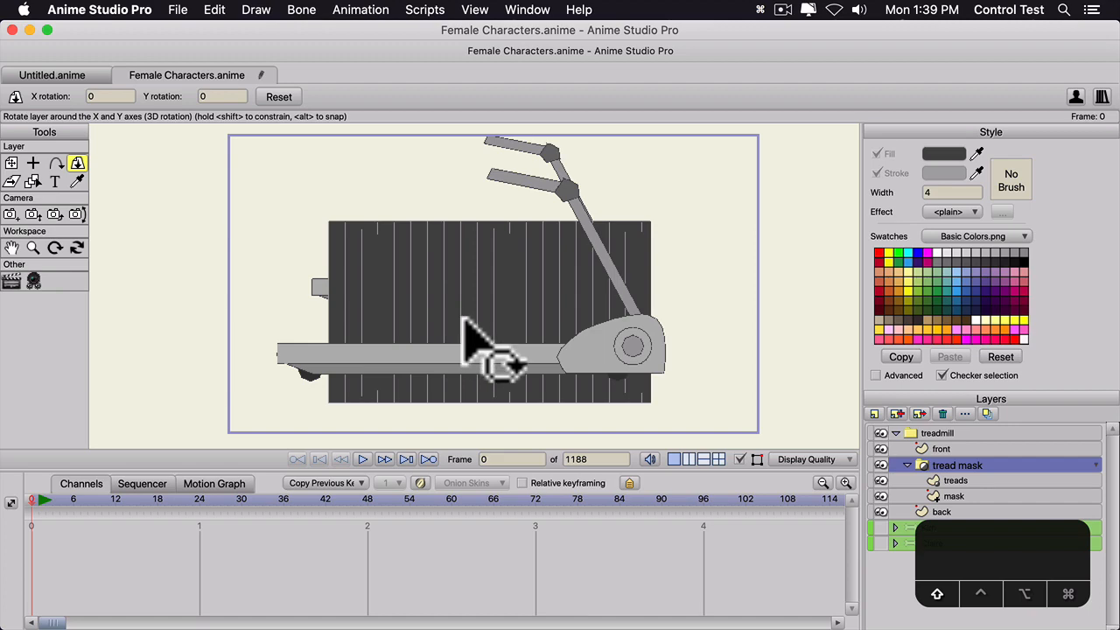
drag(464, 324, 455, 295)
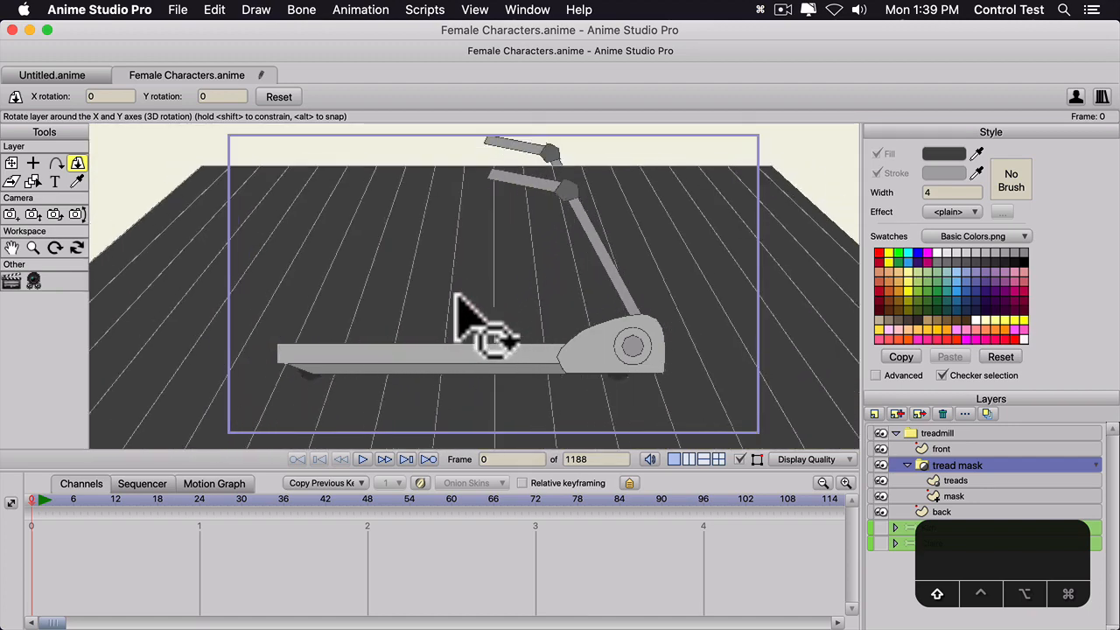
scroll(445, 299, down, 3)
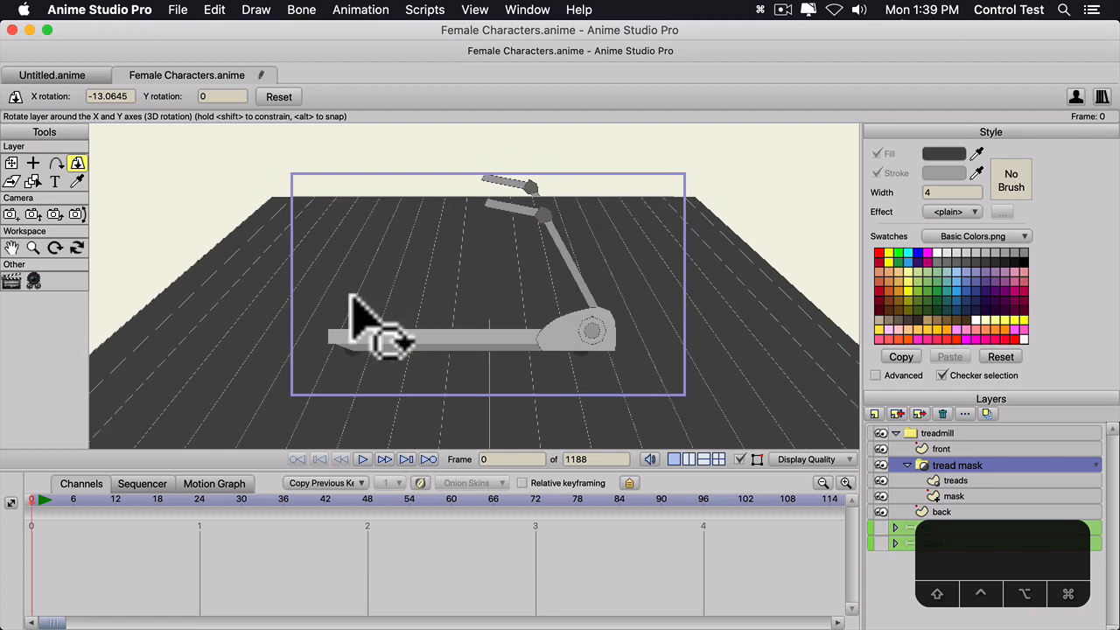
key(super+z)
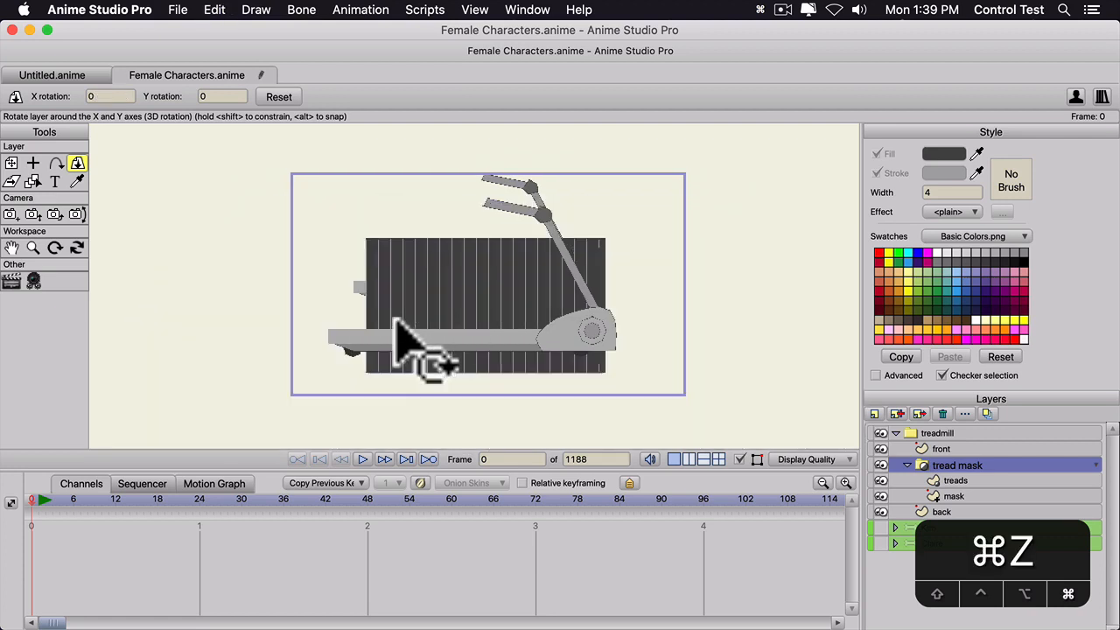
- Set the tread mask group's origin near the middle of the tread strips, at X 0.6365 and Y -5.4809
click(11, 162)
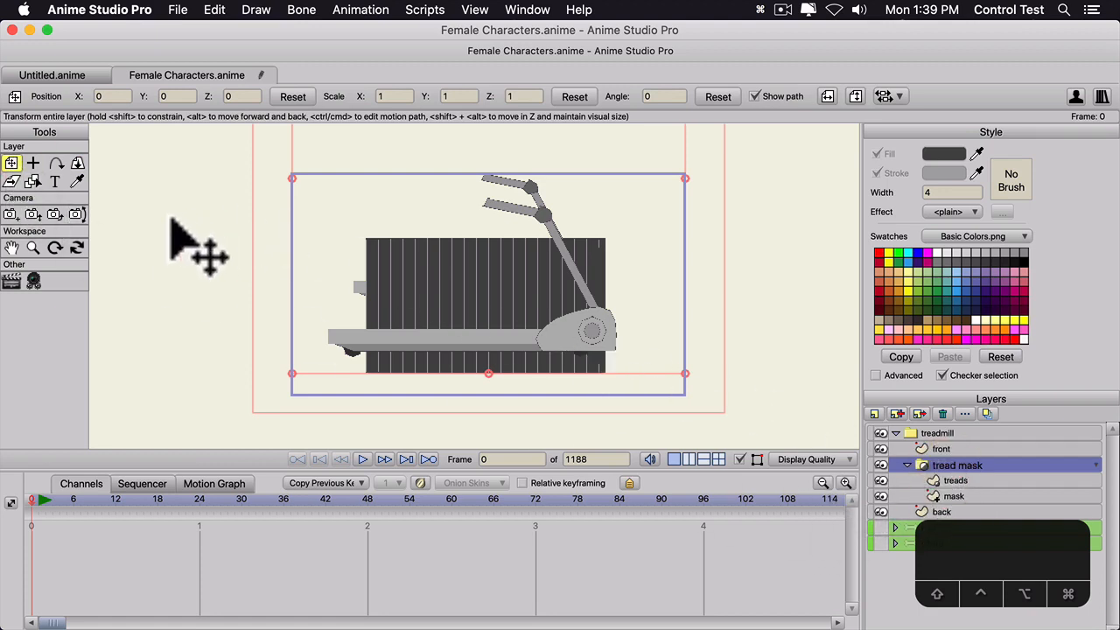
scroll(320, 270, down, 2)
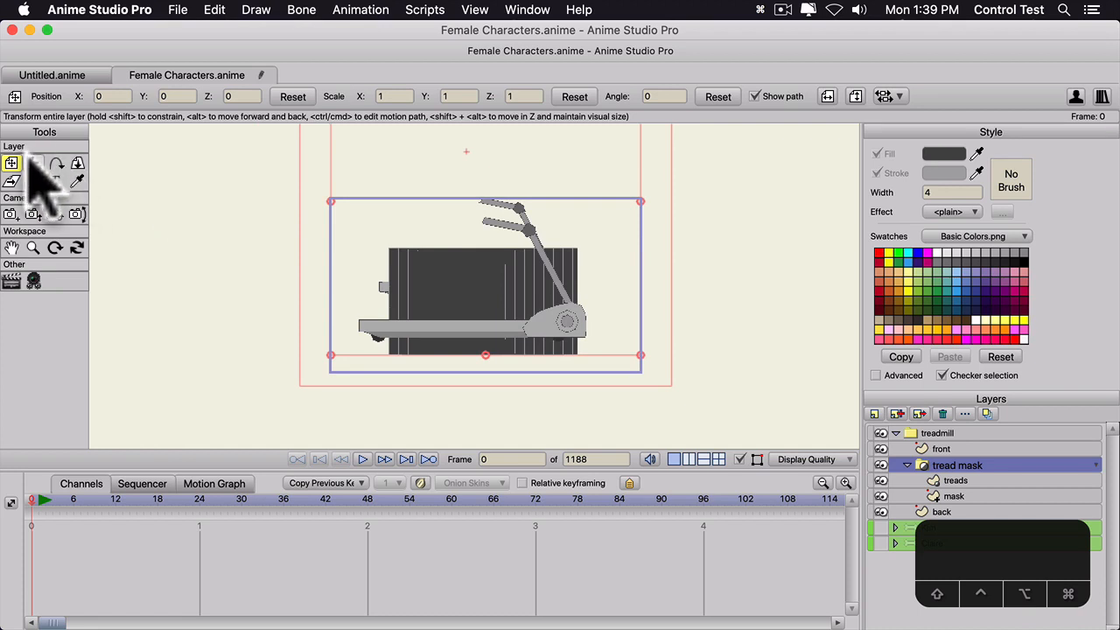
click(32, 164)
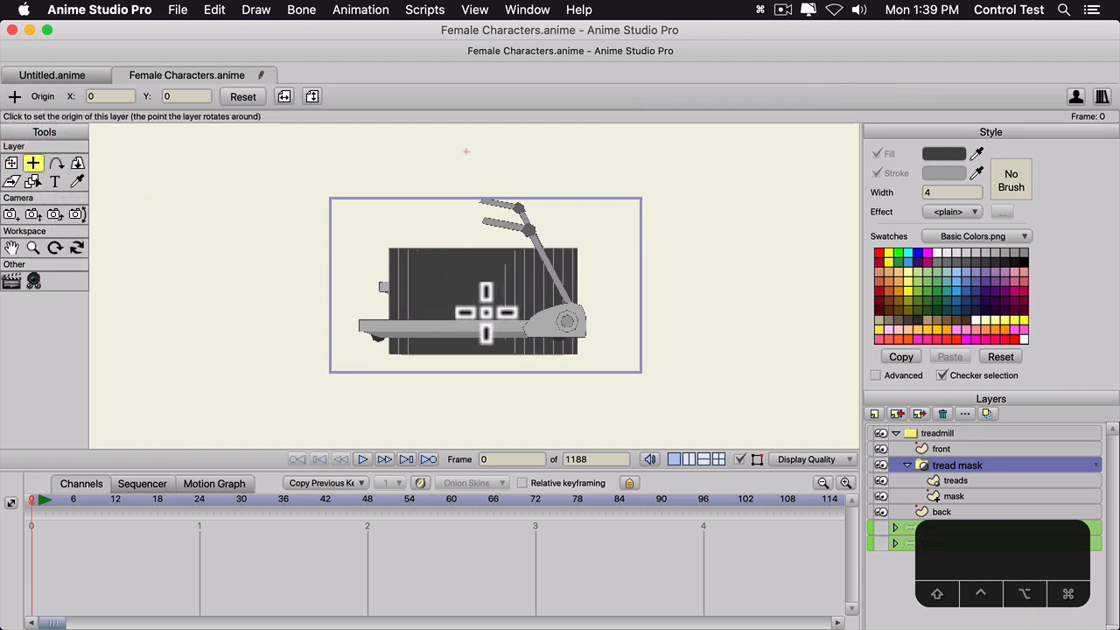
click(423, 330)
scroll(487, 323, up, 3)
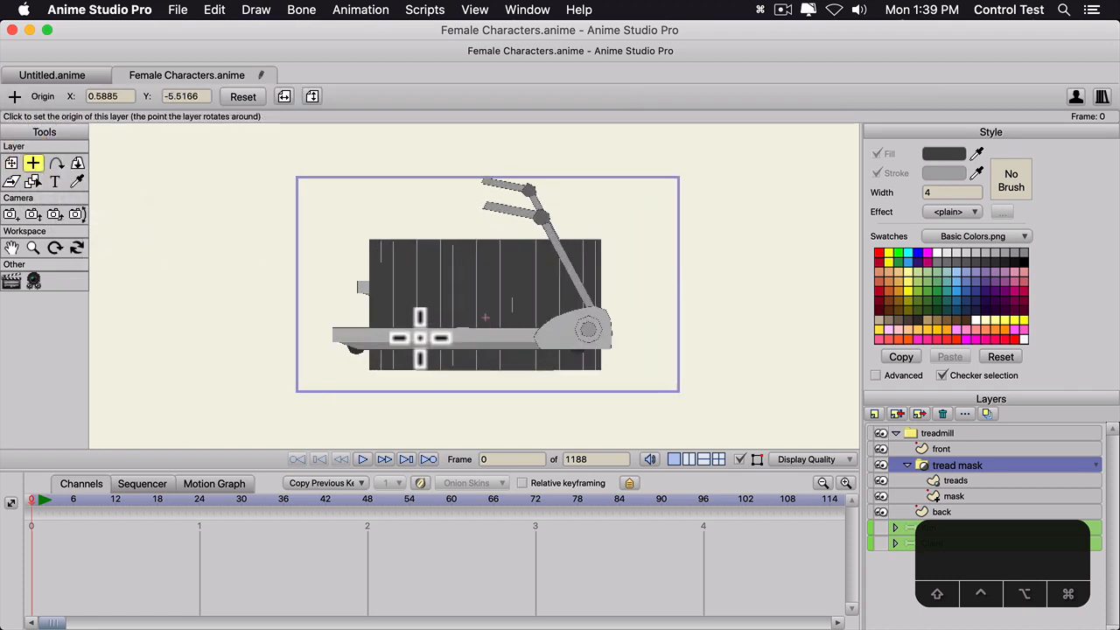
scroll(417, 337, up, 2)
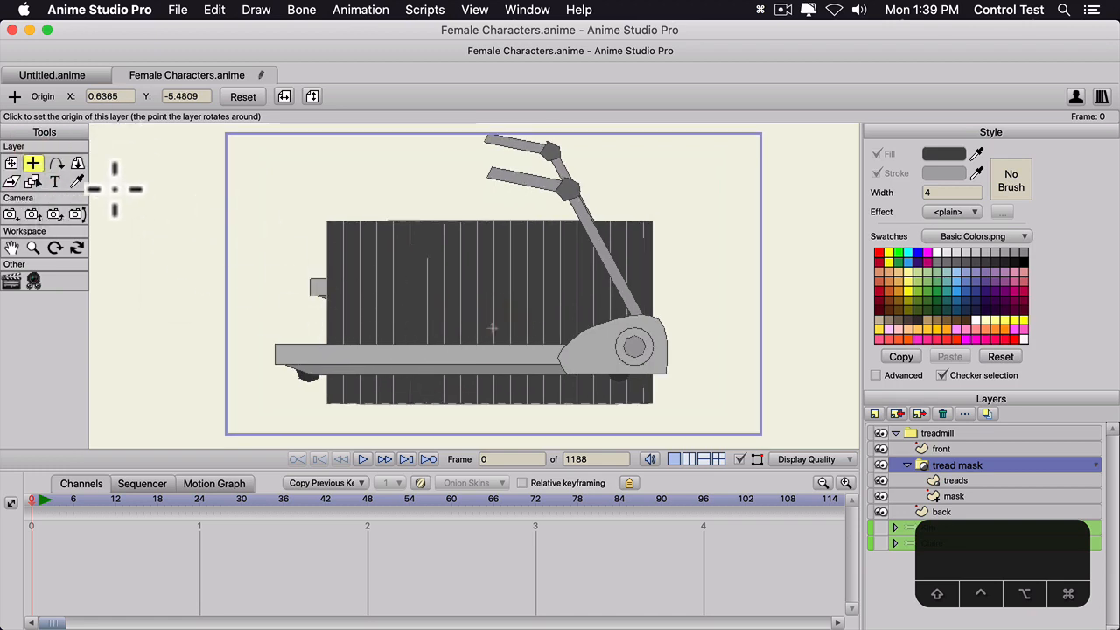
- Try a 3D rotation of the tread mask group around its new origin, and undo both the rotation and the origin change
click(77, 162)
drag(400, 313, 423, 284)
key(super+z)
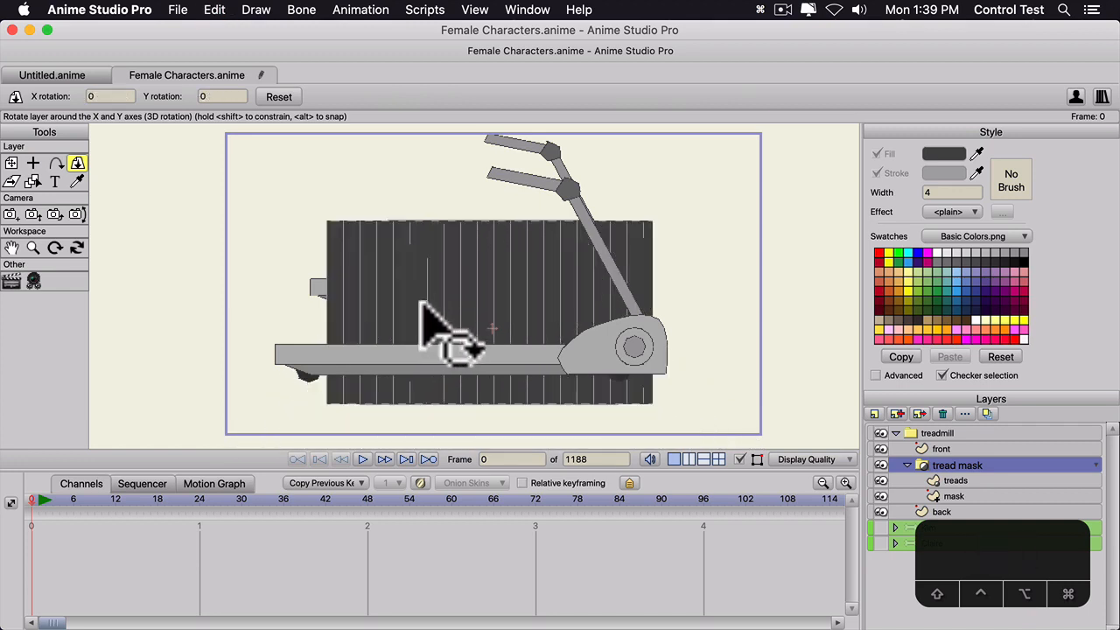
key(super+z)
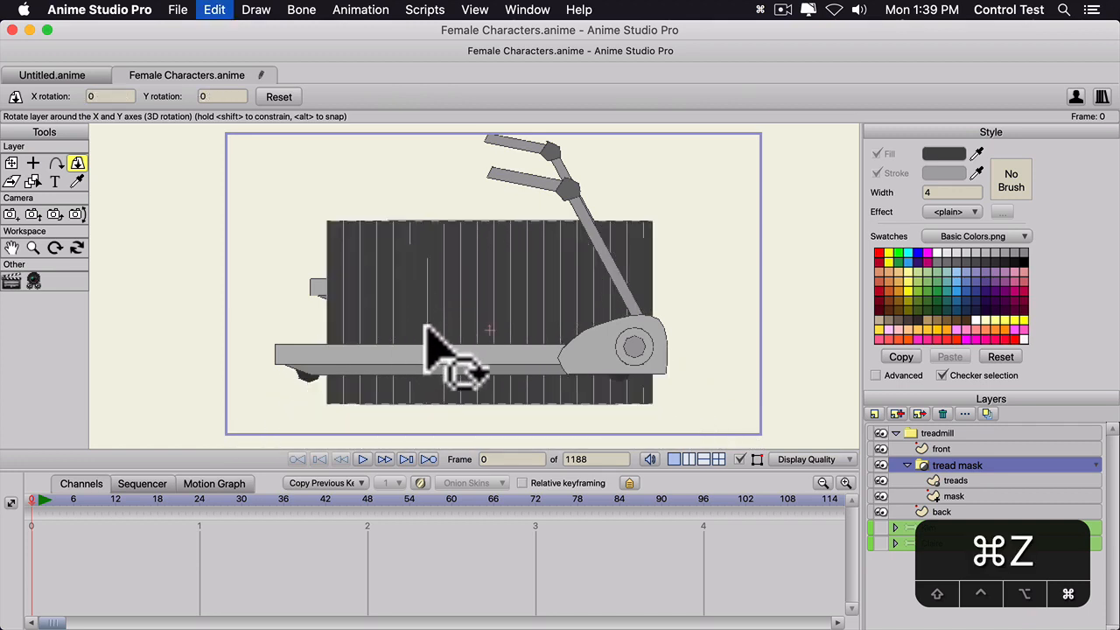
- Try rotating the tread mask group in 3D around its default origin, and undo the rotation
scroll(448, 316, down, 5)
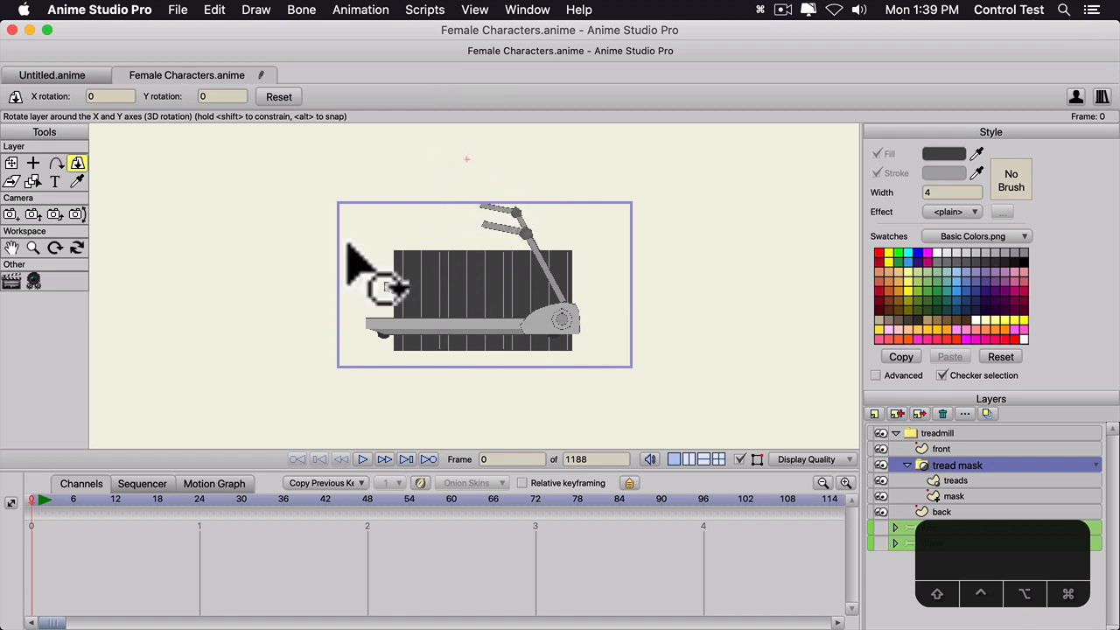
drag(389, 270, 273, 276)
key(super+z)
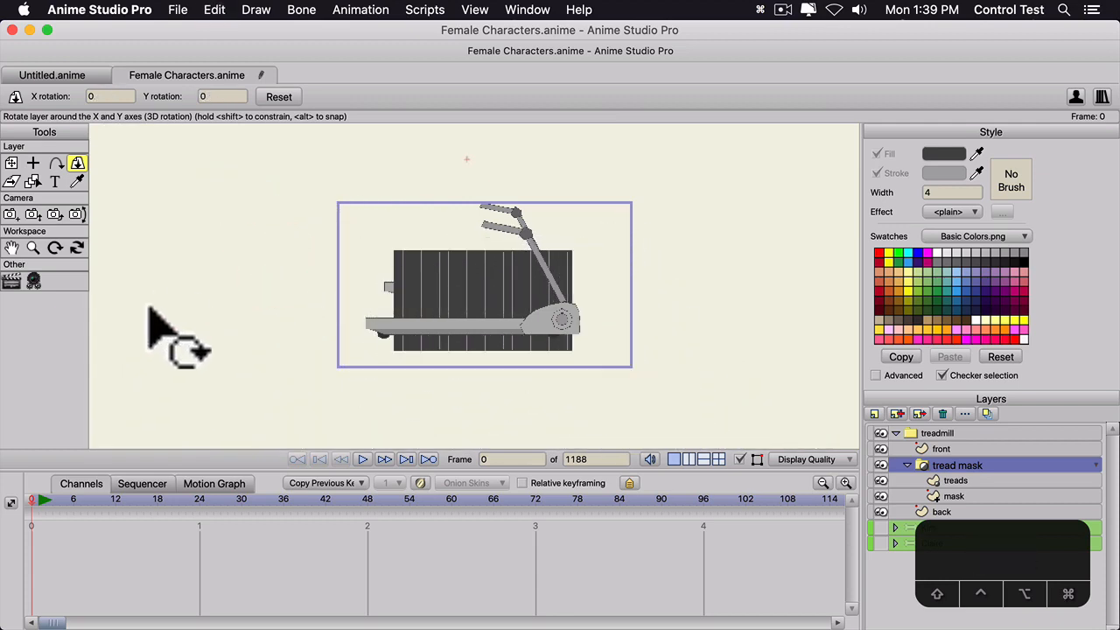
- Set the tread mask group's origin at the centre of the tread rectangle
click(36, 162)
scroll(464, 315, up, 3)
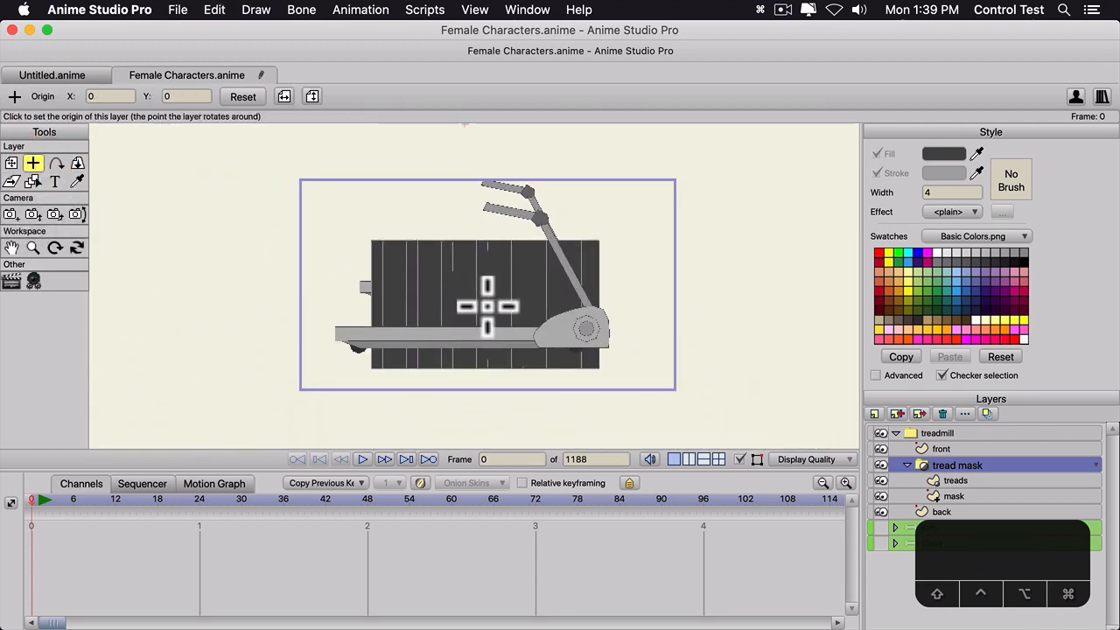
- Try rotating the tread mask group to about -43° around the X axis from the centred origin, and undo it
click(77, 163)
scroll(189, 210, up, 1)
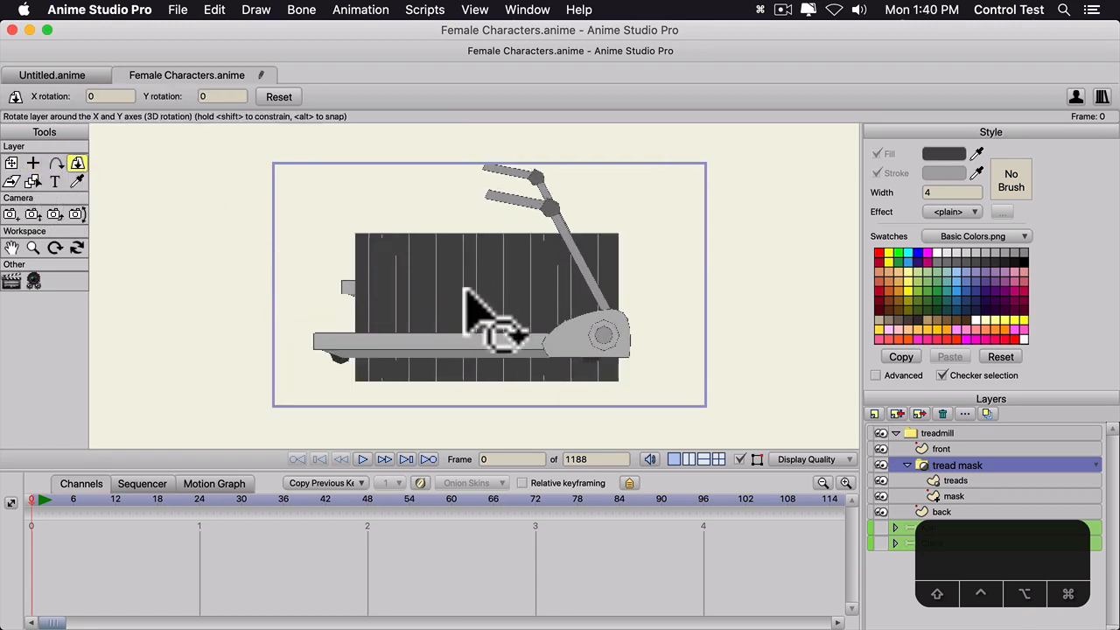
drag(492, 342, 486, 261)
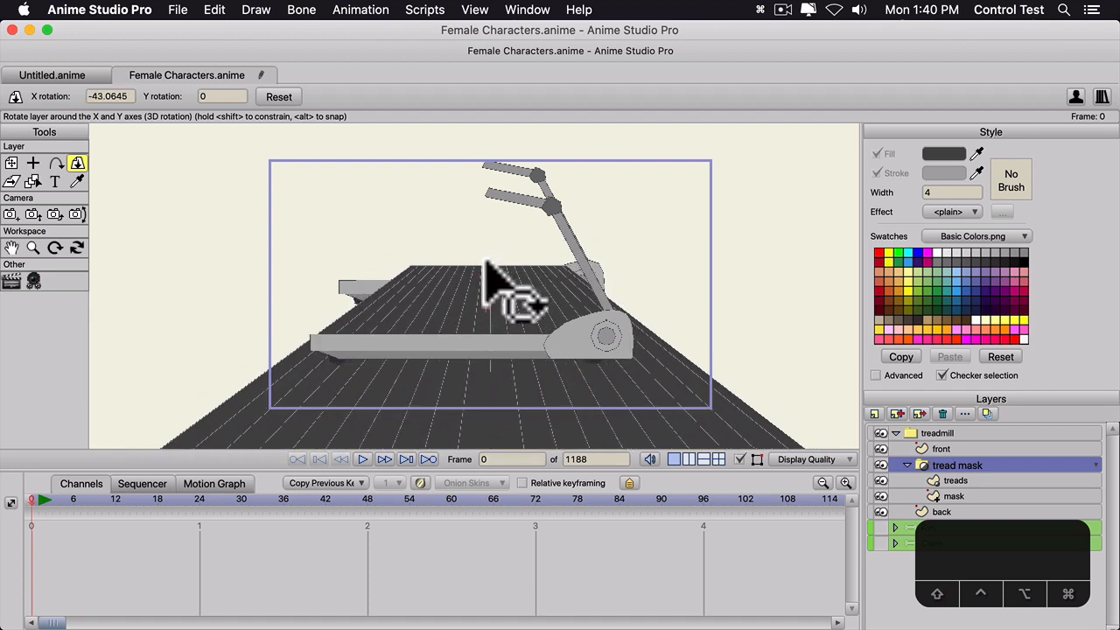
key(super+z)
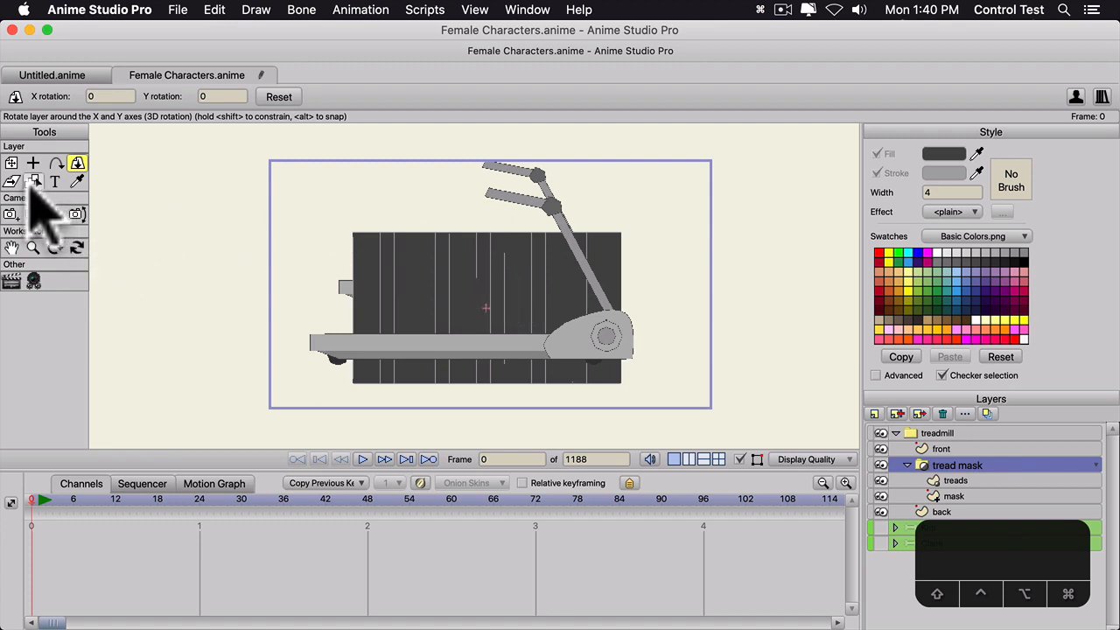
- Squash the tread mask group to a Y scale of 0.4928 and tilt it to an X rotation of -48.871
click(11, 164)
drag(490, 234, 490, 263)
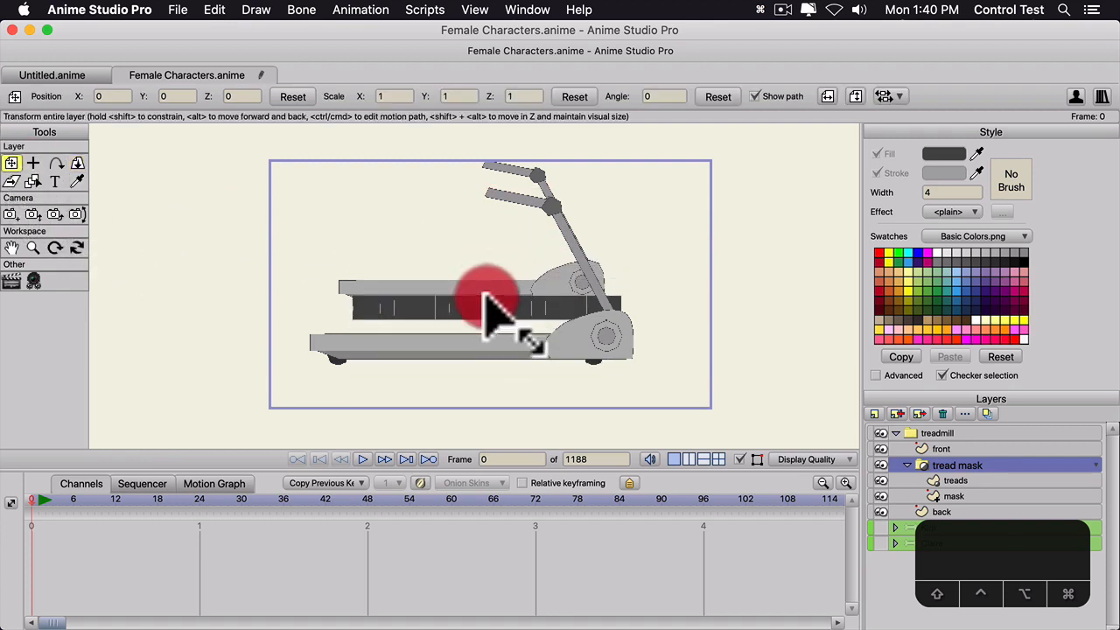
drag(479, 270, 480, 271)
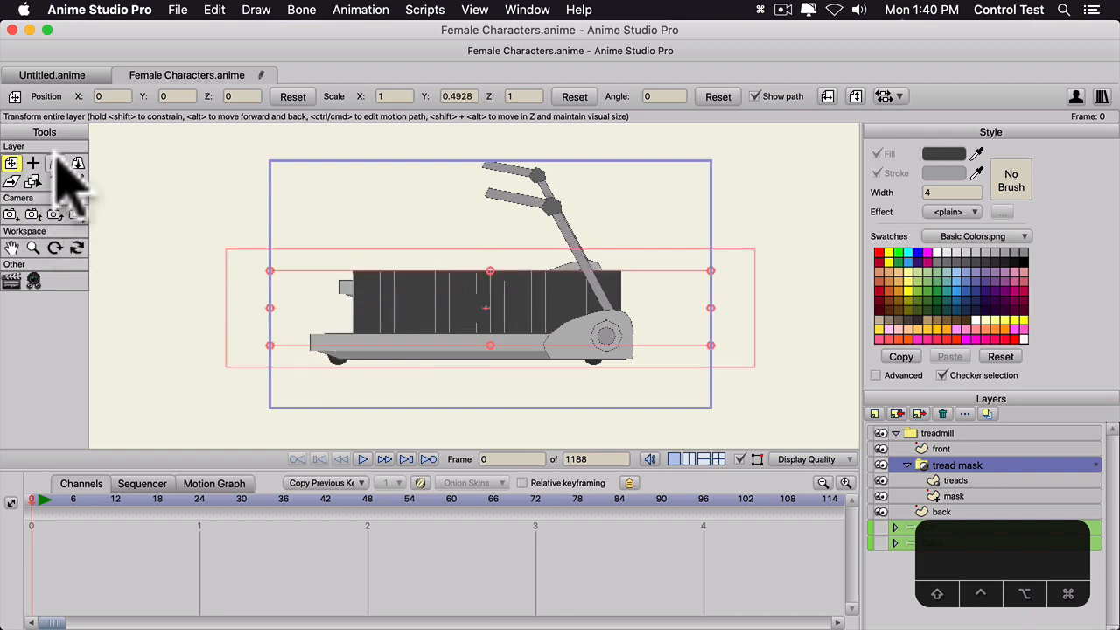
click(77, 164)
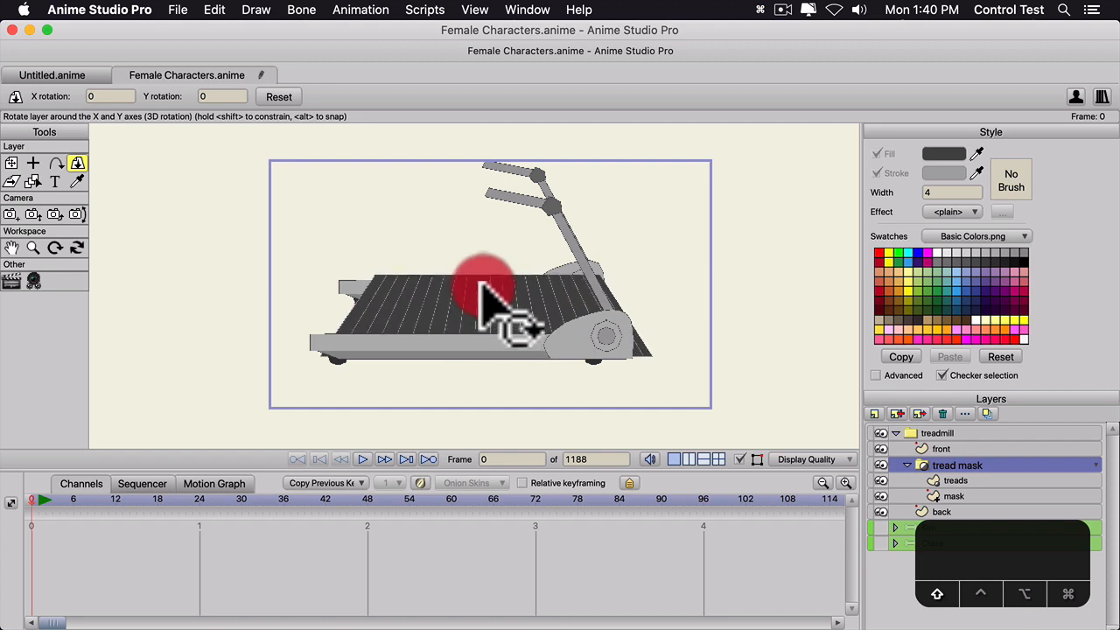
drag(480, 258, 474, 243)
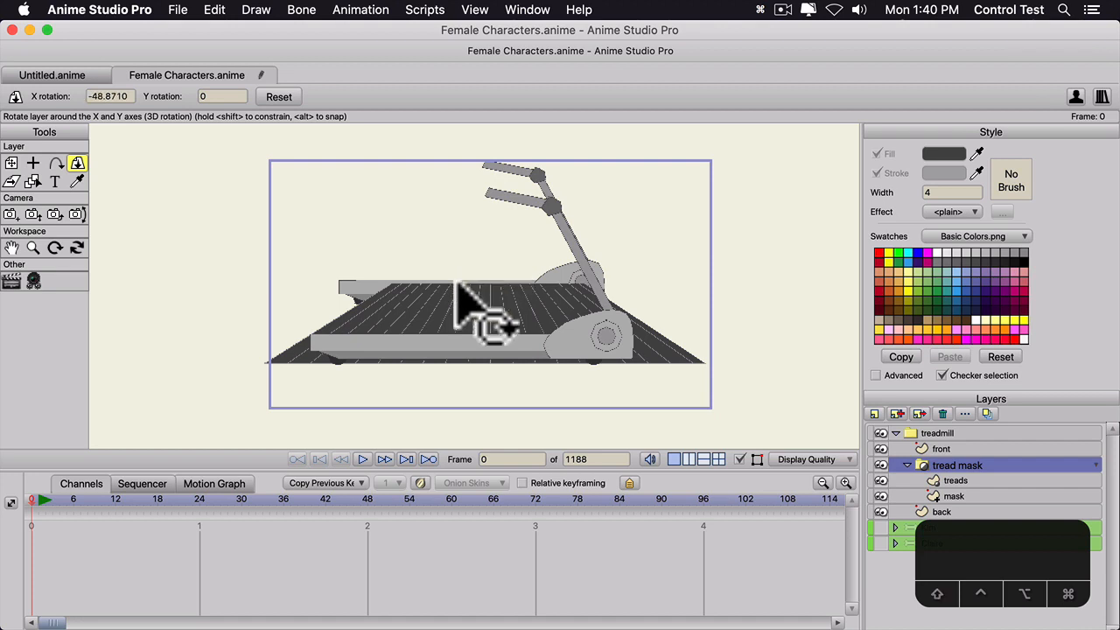
- Reduce the tread mask group's Y scale to 0.3084 and move it between the treadmill rails, at X -0.4028 and Y 0.0424
click(11, 163)
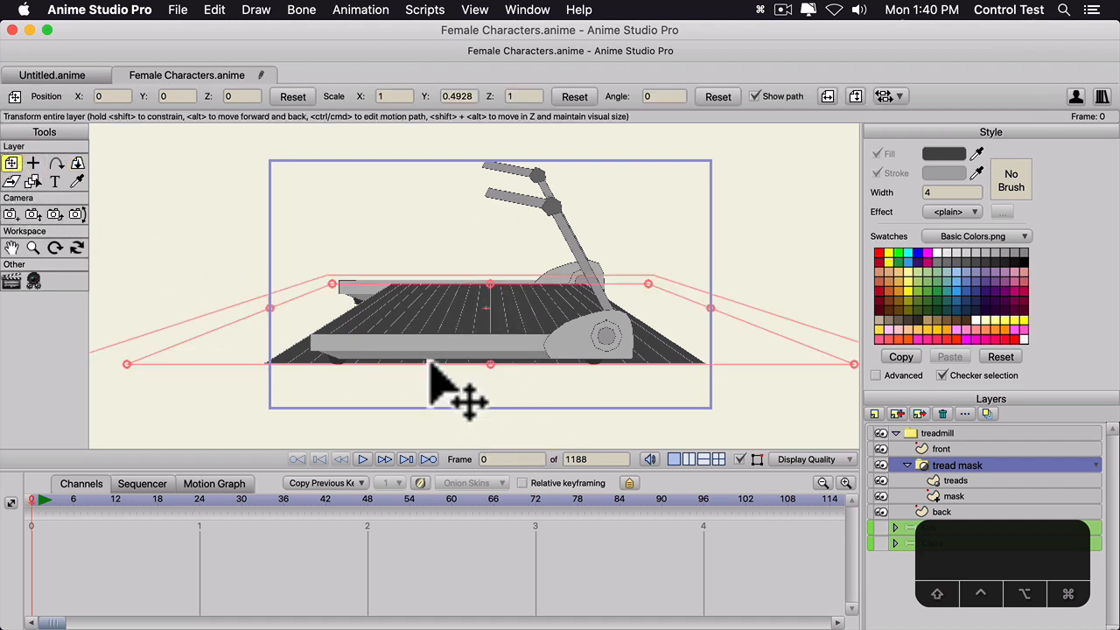
mouse_move(491, 365)
mouse_down()
mouse_move(481, 404)
mouse_move(468, 339)
mouse_move(473, 357)
mouse_up()
drag(549, 315, 524, 312)
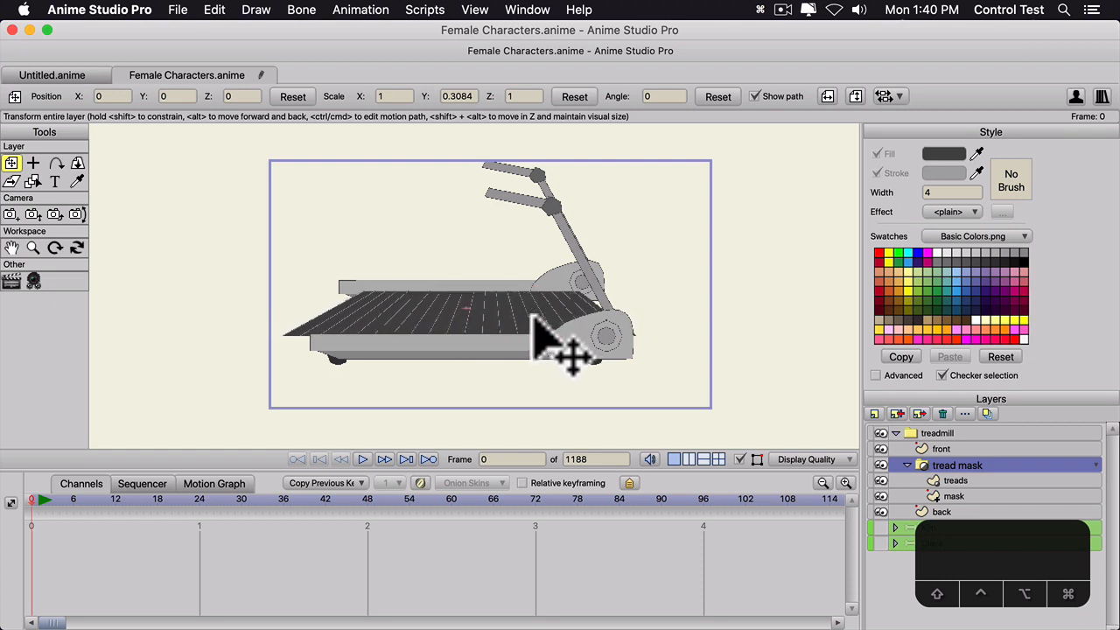
drag(528, 313, 528, 314)
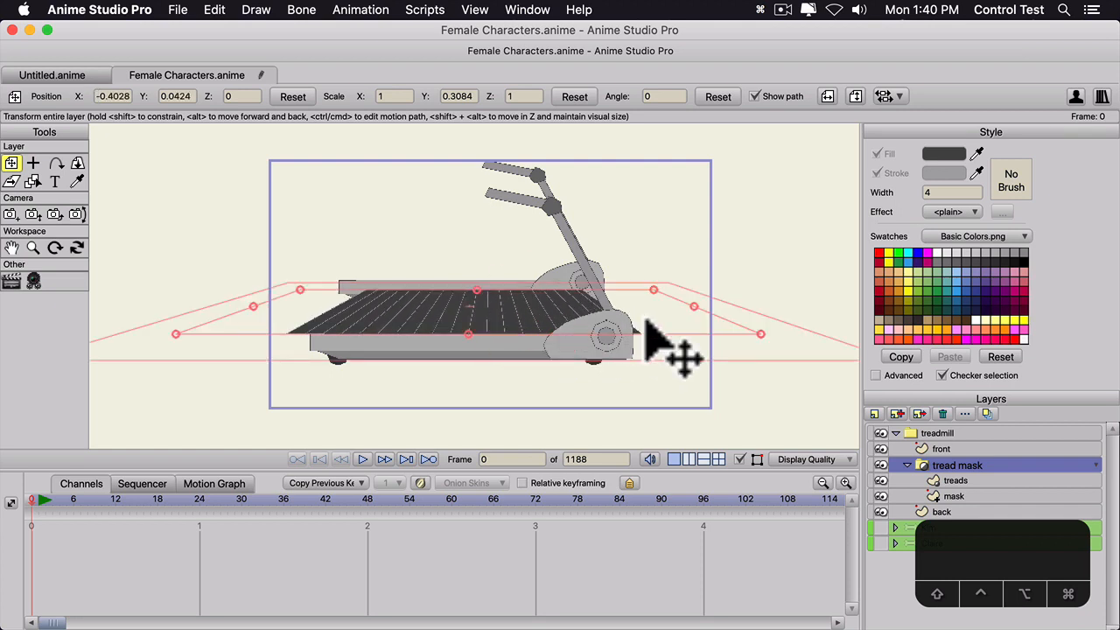
- Narrow the tread mask group to an X scale of 0.9592 and position it at X -0.4028, Y 0
drag(682, 309, 674, 306)
drag(446, 315, 447, 315)
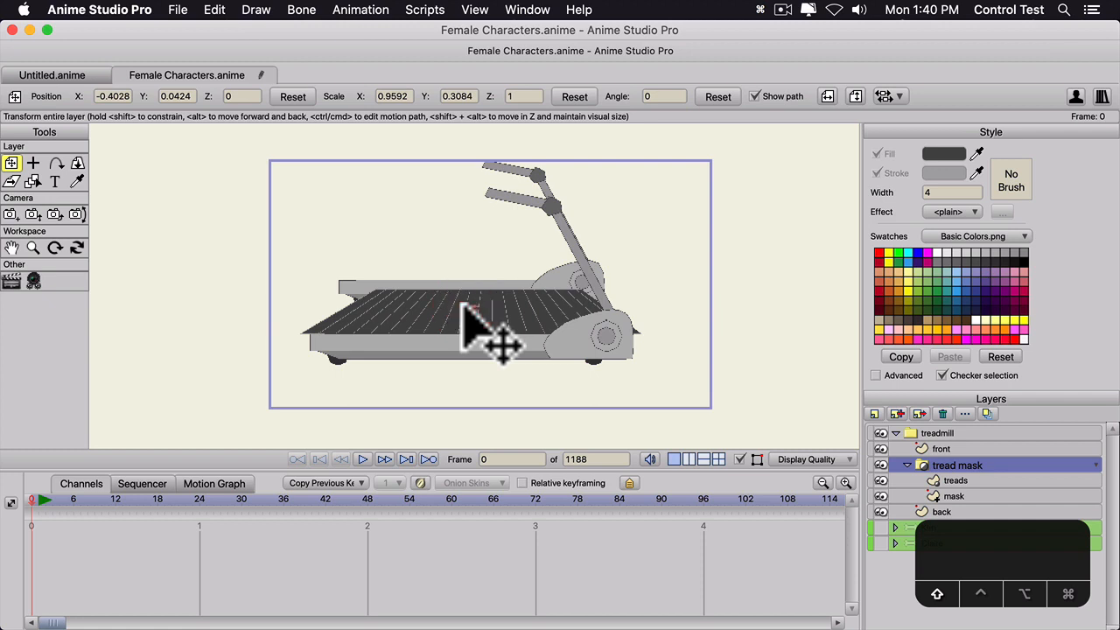
click(463, 303)
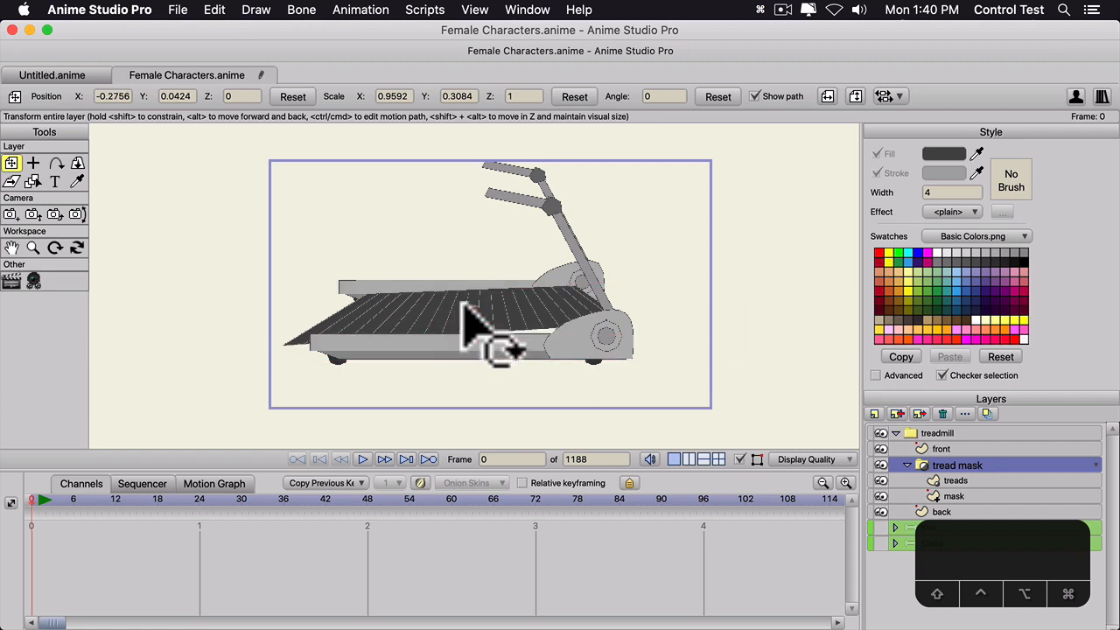
drag(463, 302, 462, 310)
key(super+z)
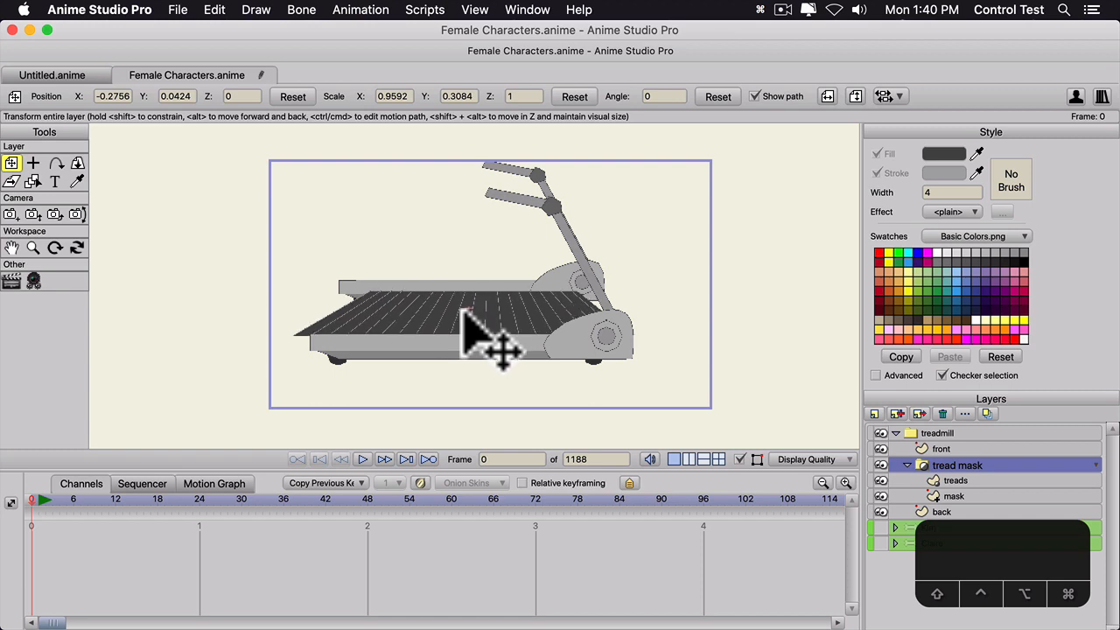
click(462, 309)
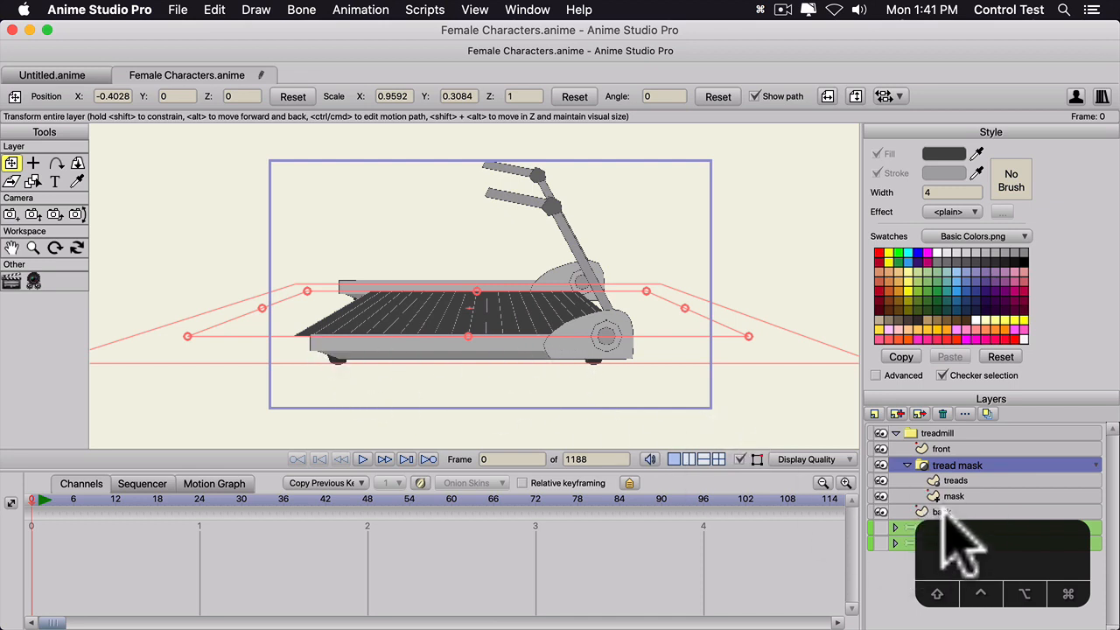
- Collapse the tread mask group and shorten the back layer's rail by moving its end and foot points to X -2.1320
click(954, 483)
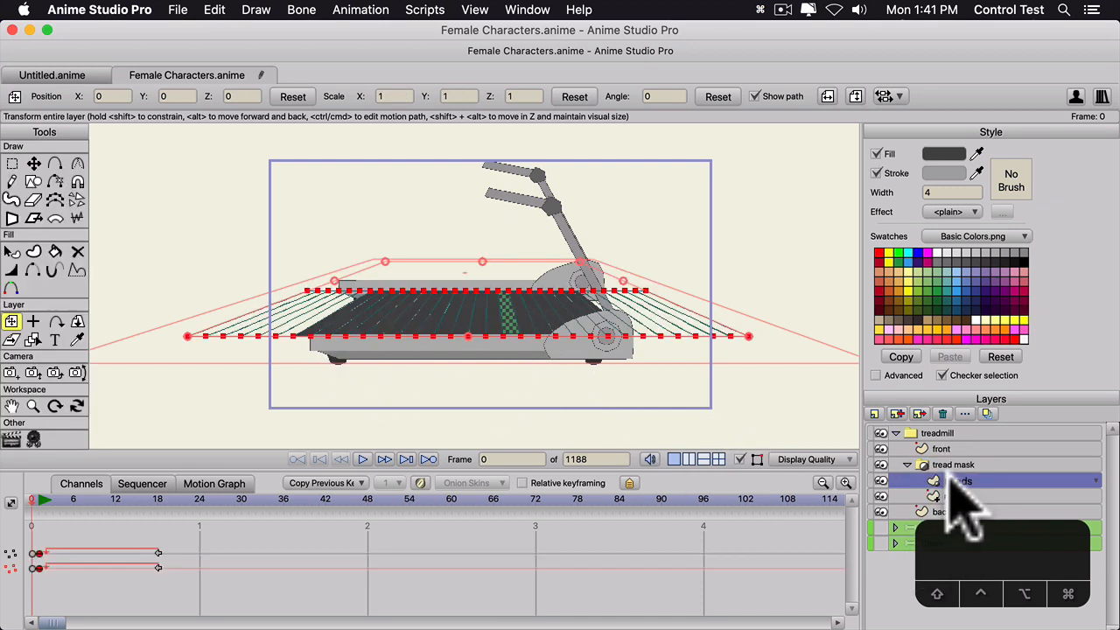
click(907, 465)
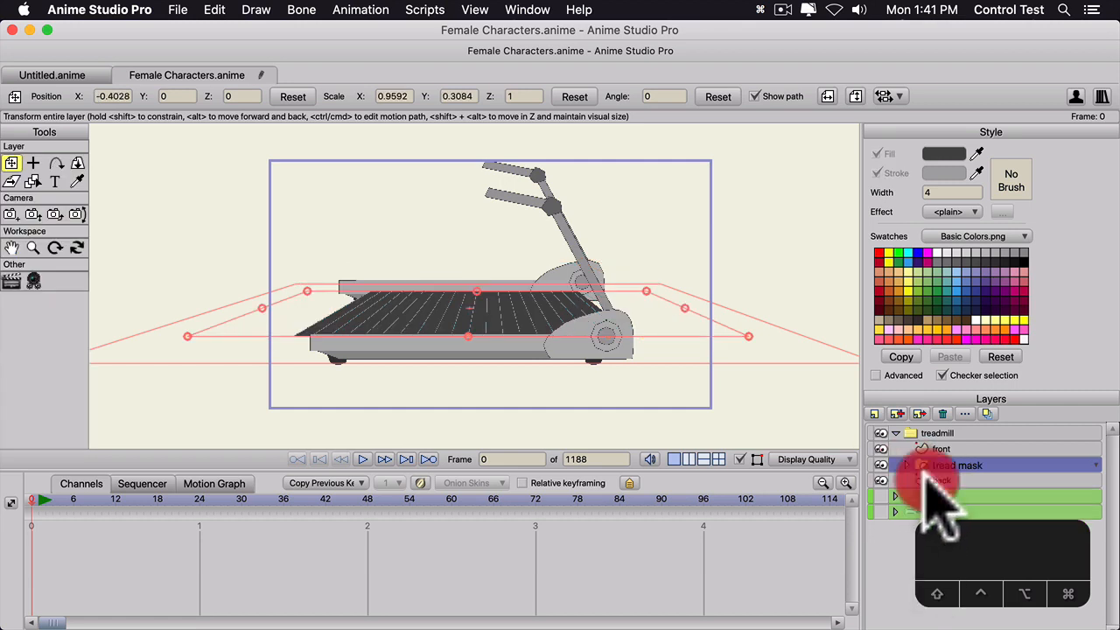
click(931, 481)
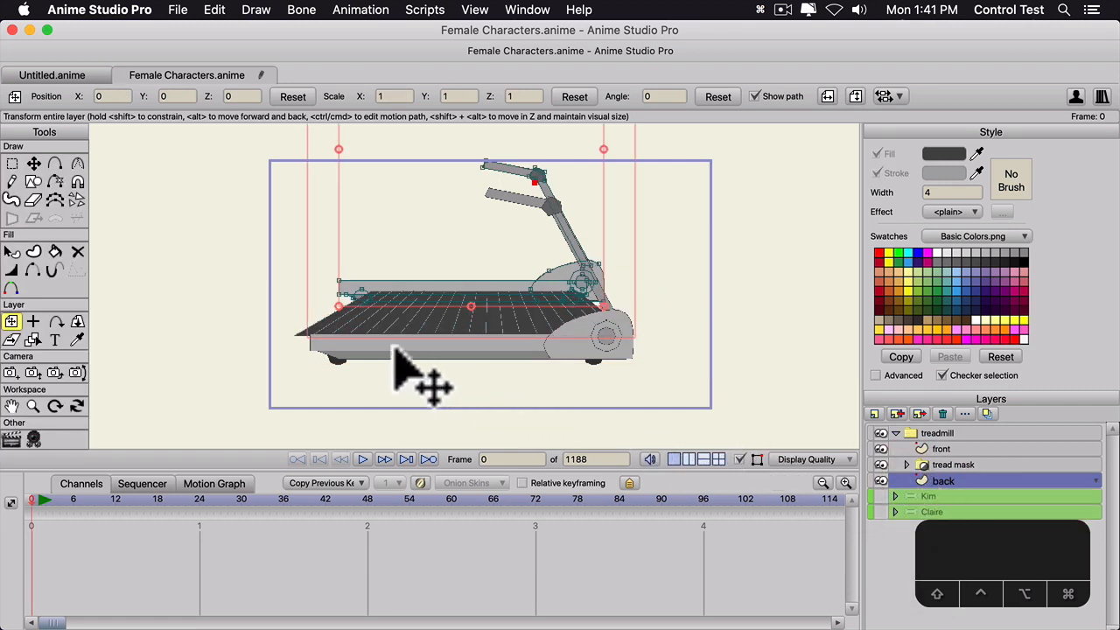
key(g)
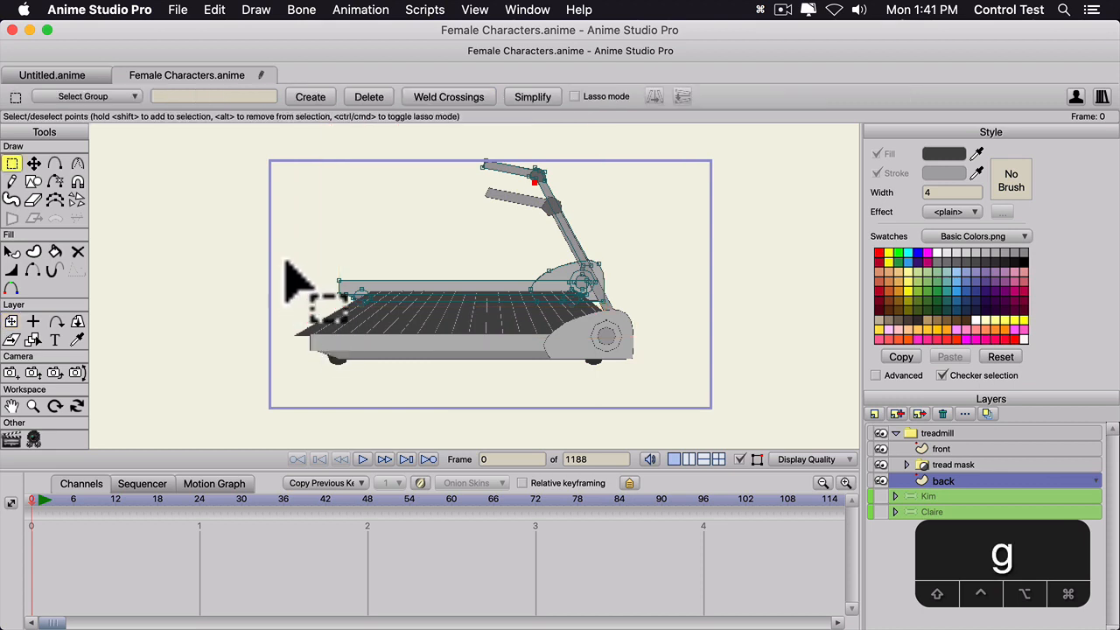
drag(295, 262, 387, 300)
key(t)
- Lengthen the front layer's rail by moving its end and foot points outward to X -3.6785, Y -6.1794
click(950, 448)
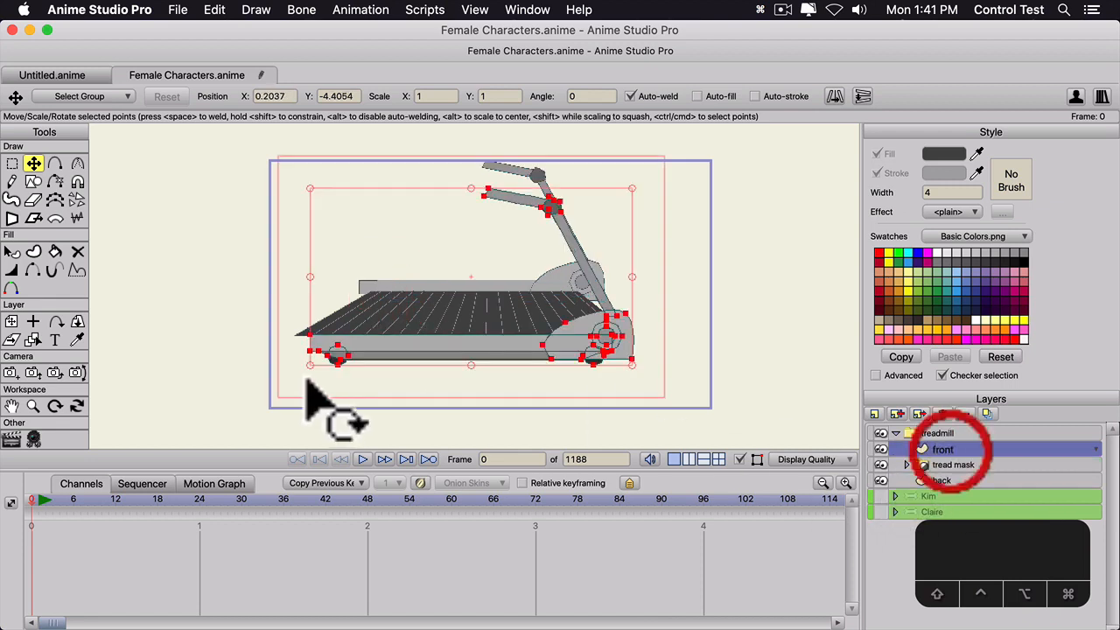
key(g)
drag(308, 322, 309, 350)
key(t)
key(super+z)
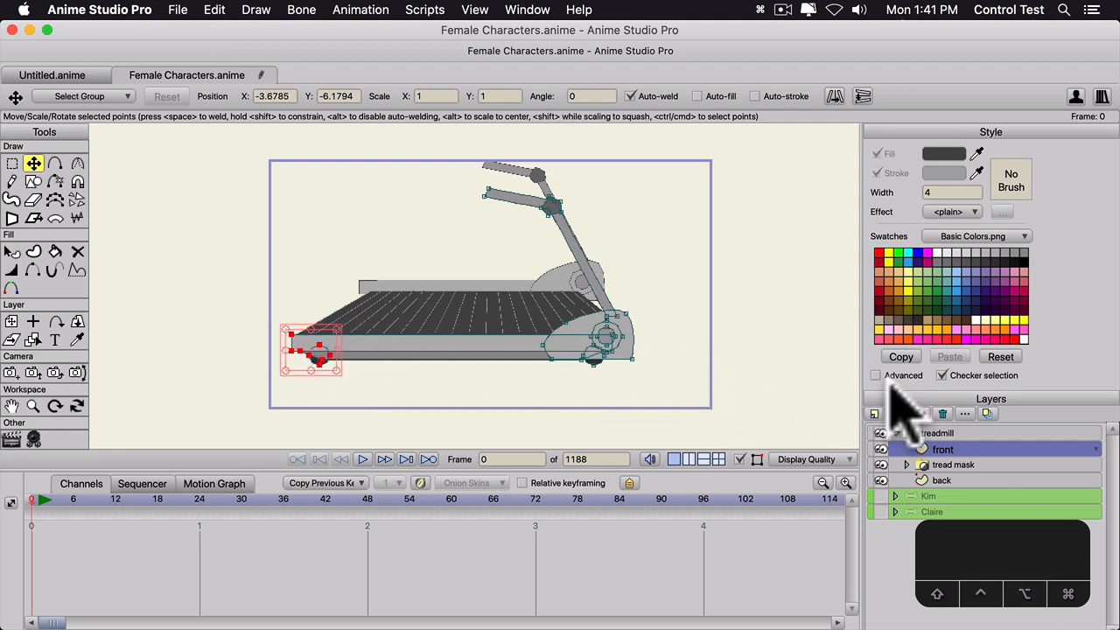
- Shift the end and foot points of the back layer's rail further in to X -1.9412, and deselect them
click(940, 481)
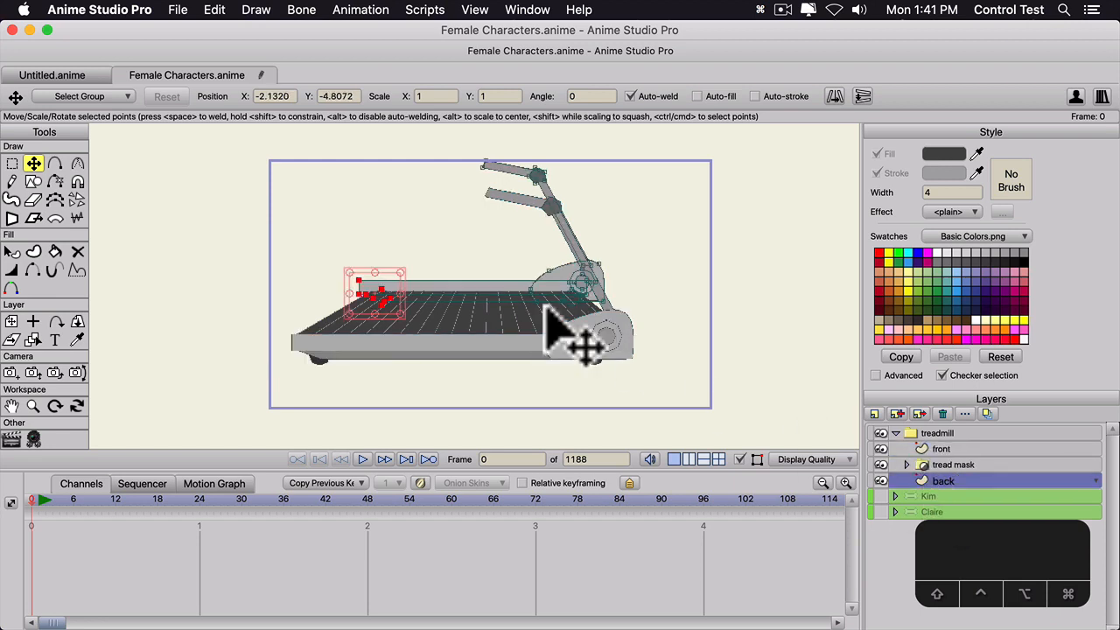
shift+click(387, 293)
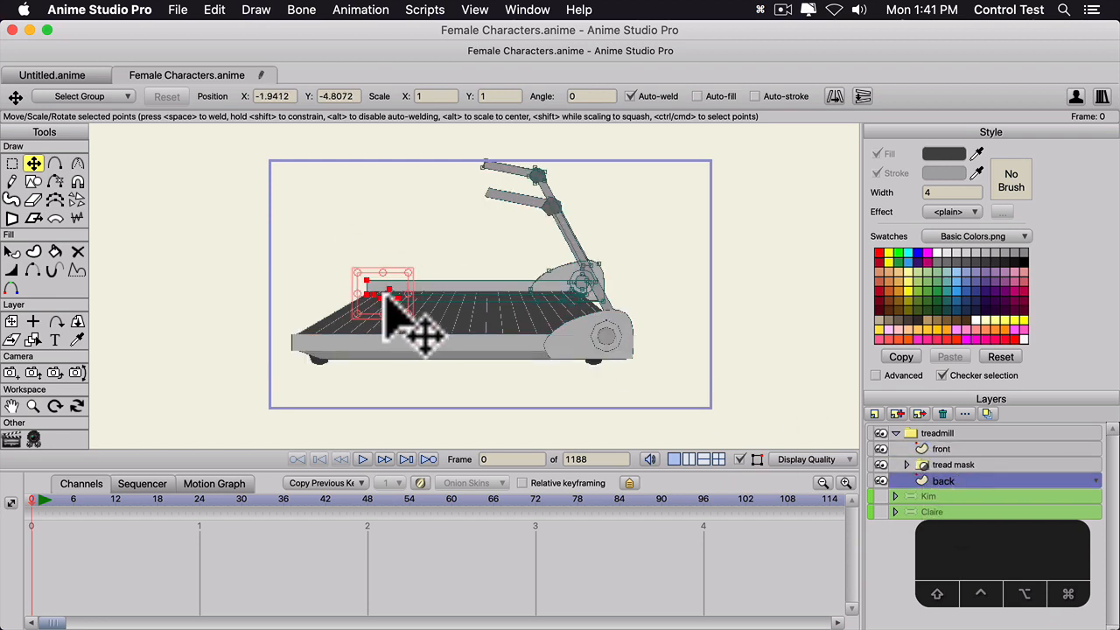
scroll(468, 331, down, 1)
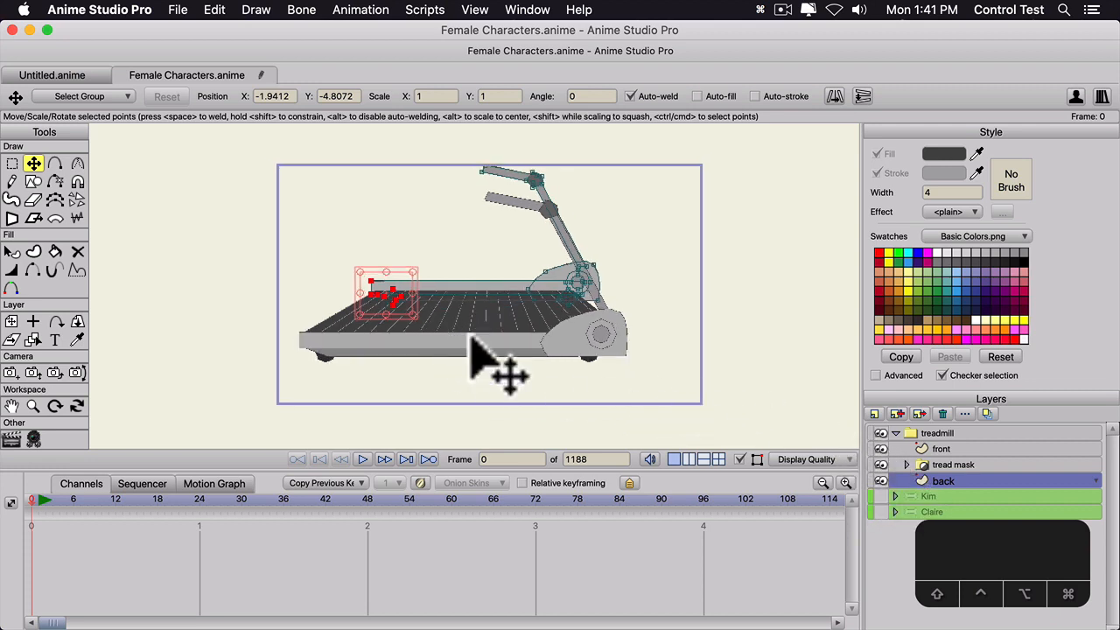
click(384, 376)
scroll(385, 367, up, 1)
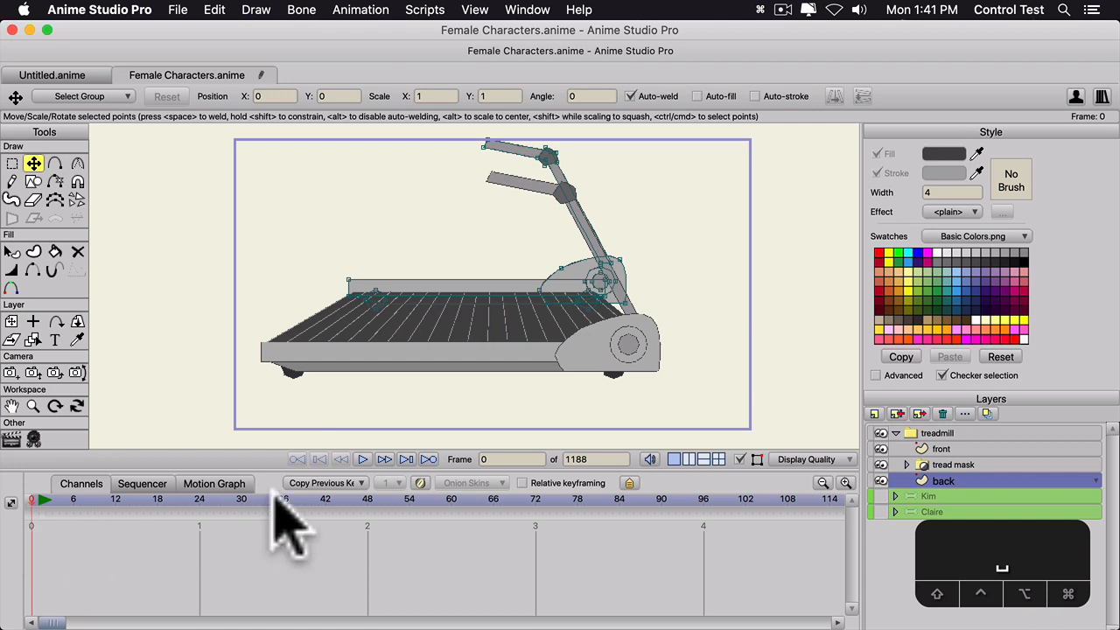
- Play back the tread animation to check the belt between the rails, and return to frame 0
click(363, 459)
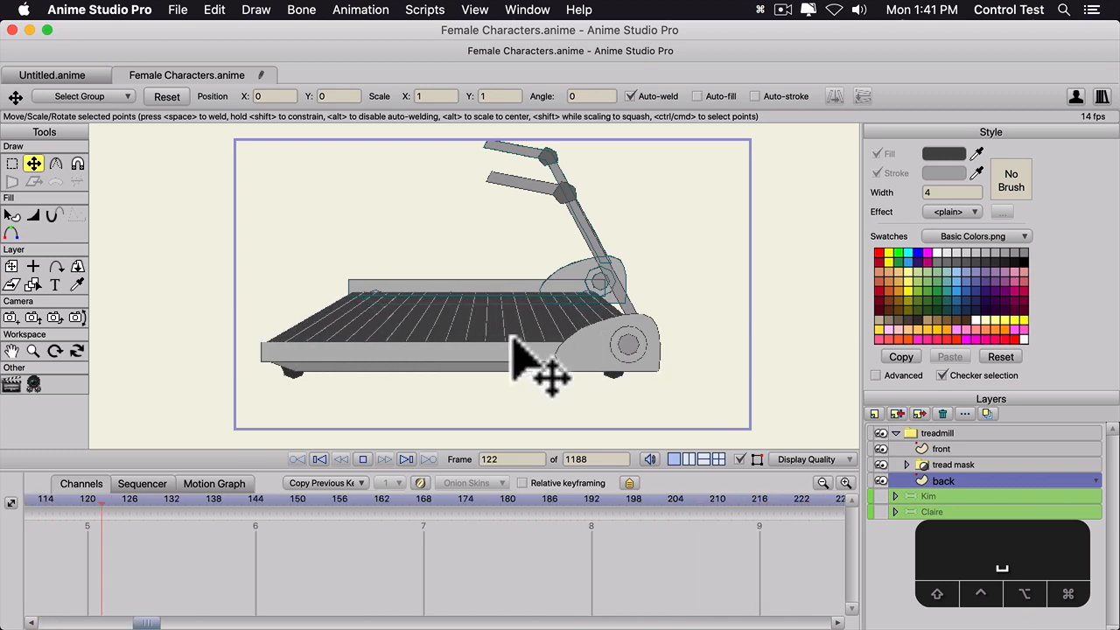
key(space)
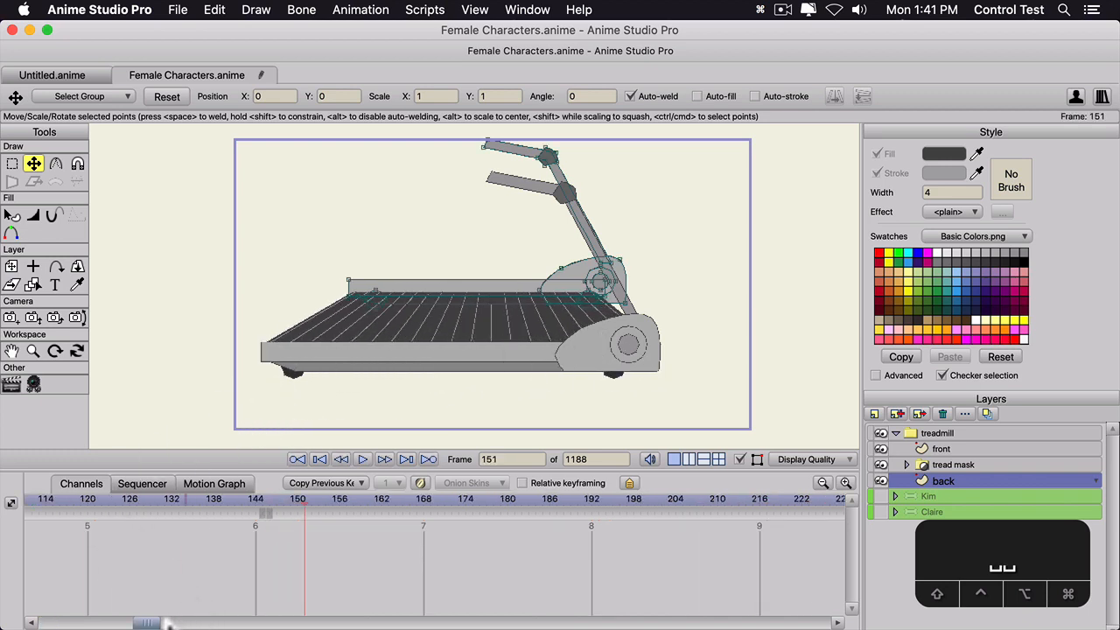
drag(148, 622, 52, 620)
click(33, 499)
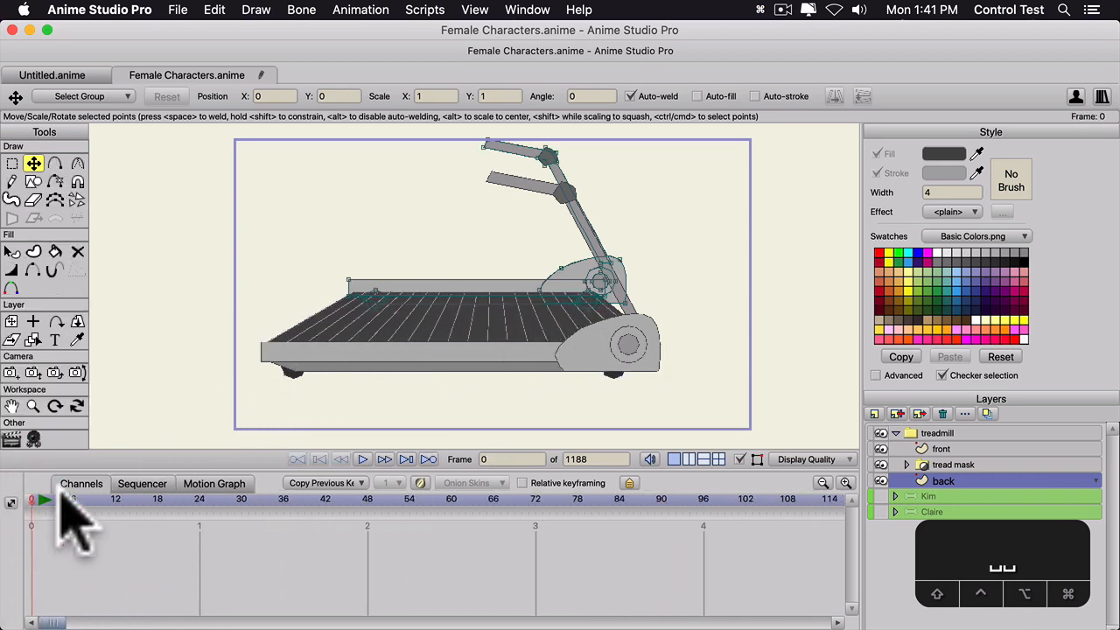
- Rescale the tread mask group to X 0.8336 and Y 0.4002, and lower it so it sits between the rails
click(960, 467)
click(427, 311)
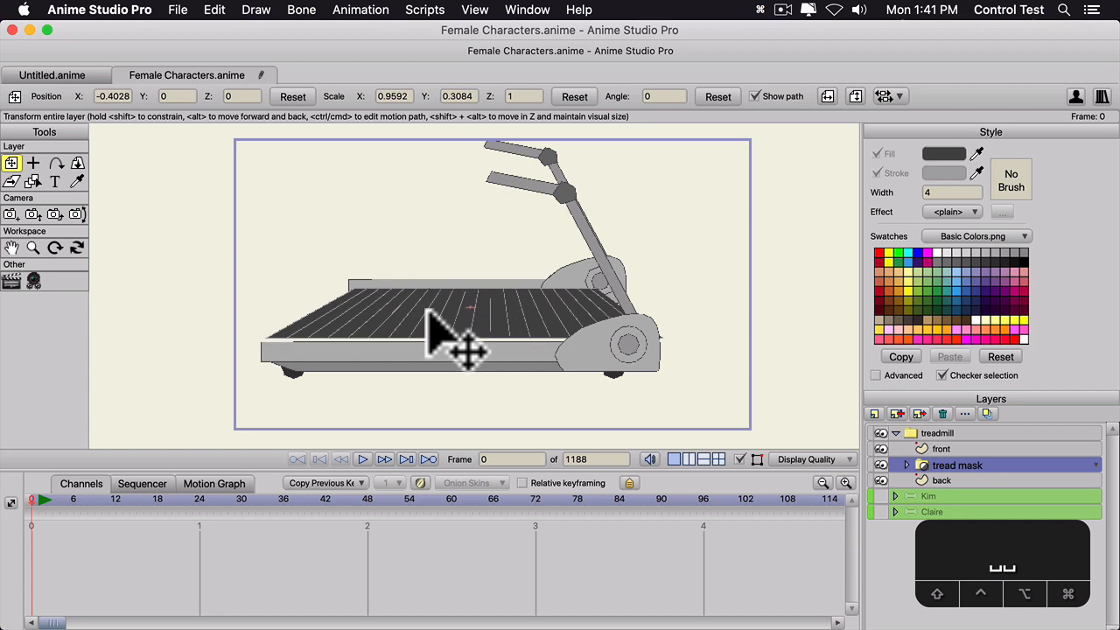
click(469, 355)
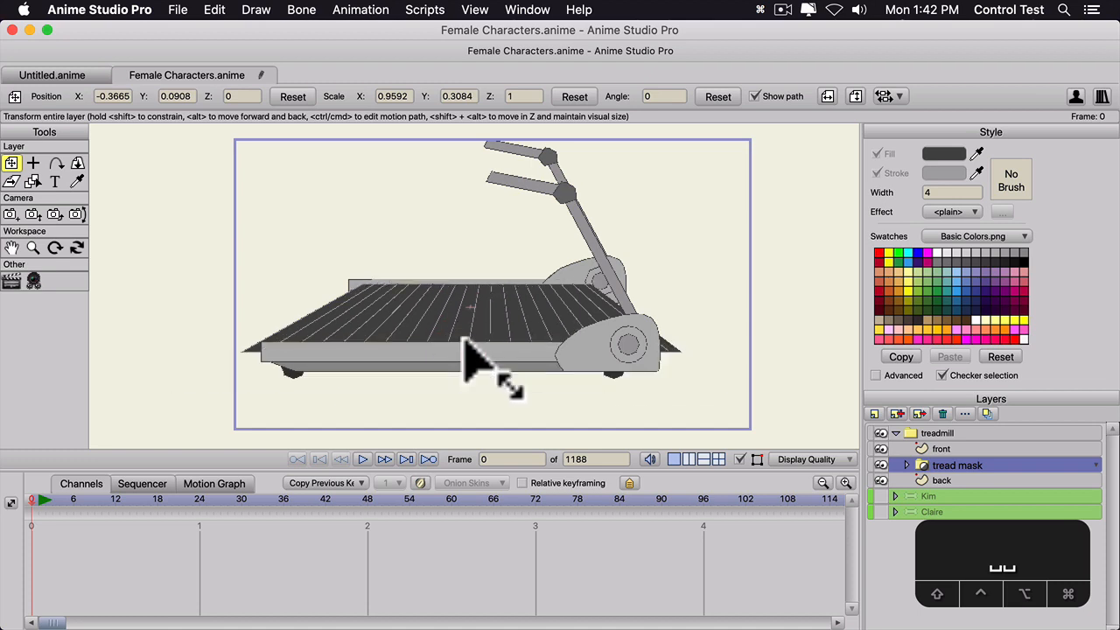
drag(470, 354, 438, 367)
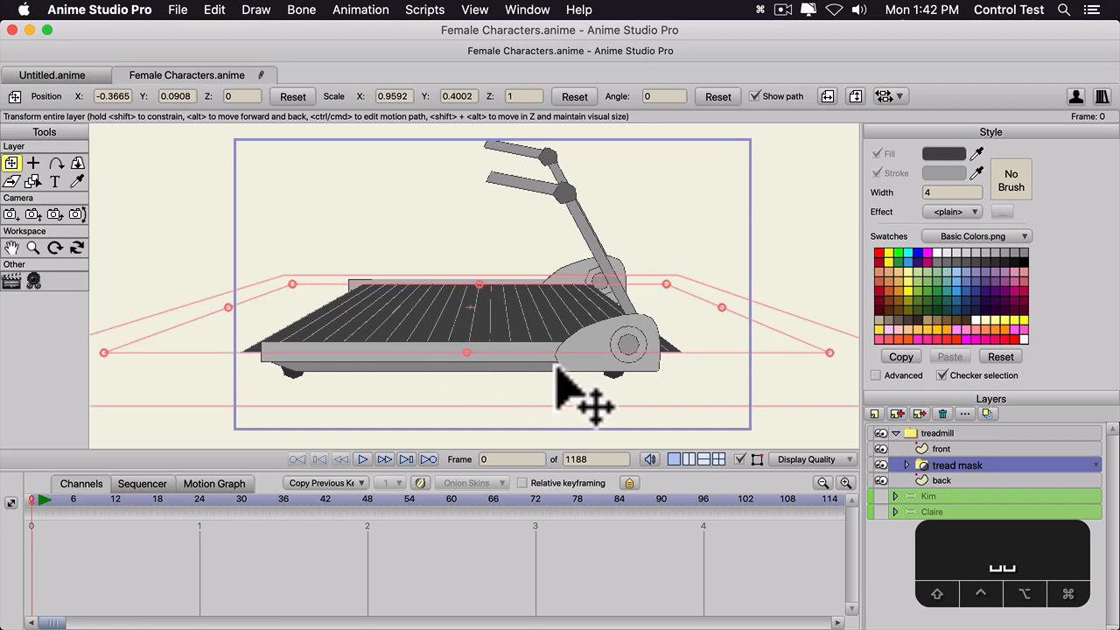
click(710, 306)
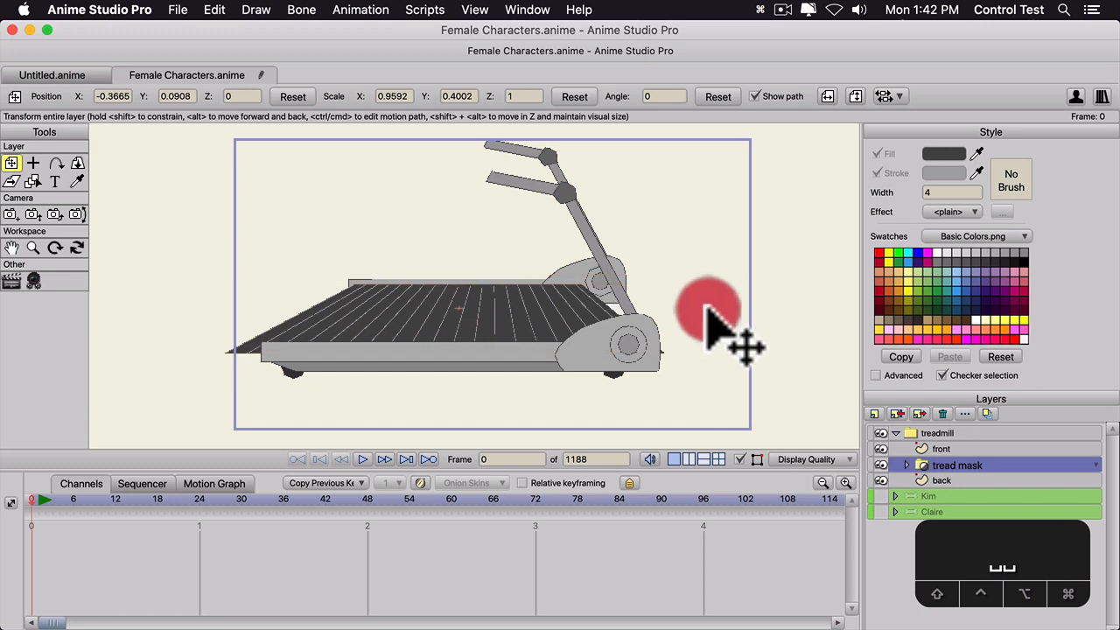
drag(720, 308, 701, 309)
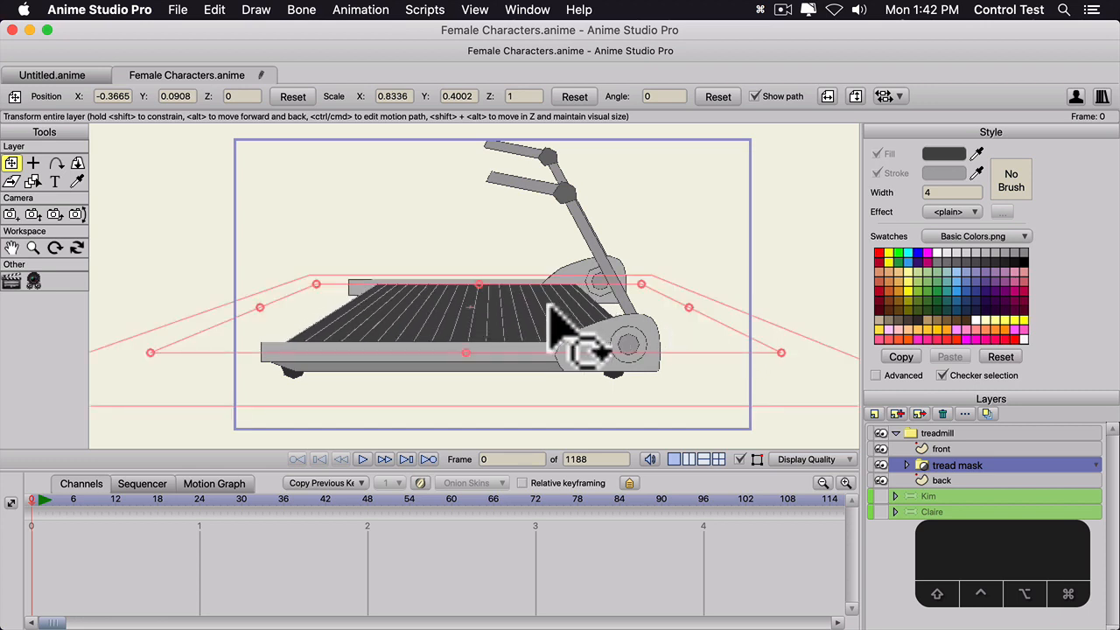
drag(484, 295, 476, 326)
- Lower the back layer to a Y position of -0.1271 and collapse the treadmill group
click(926, 449)
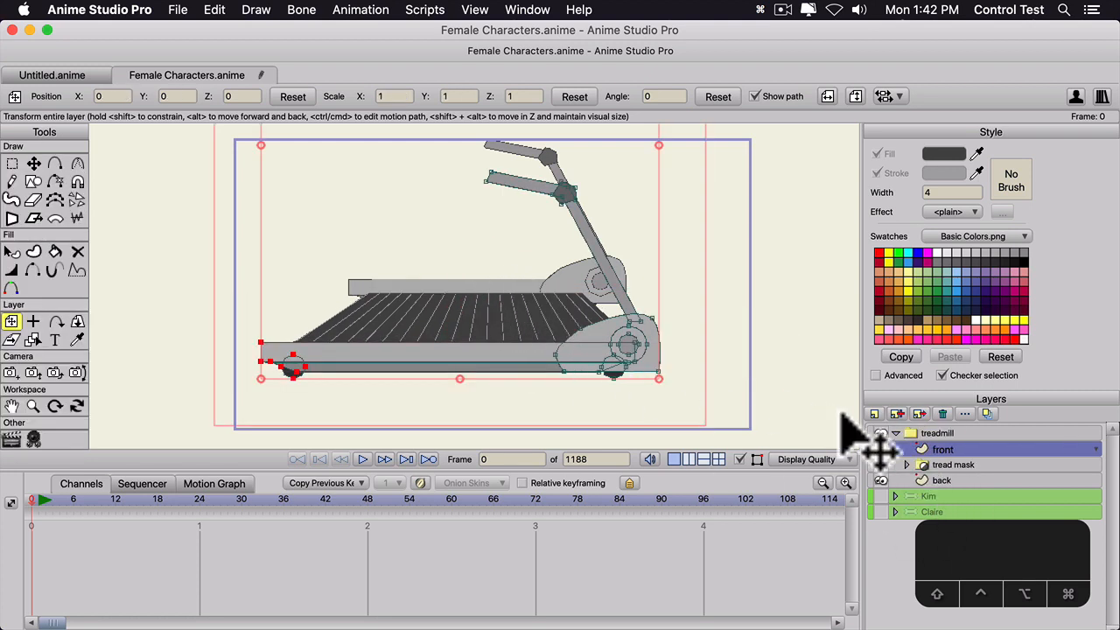
click(943, 481)
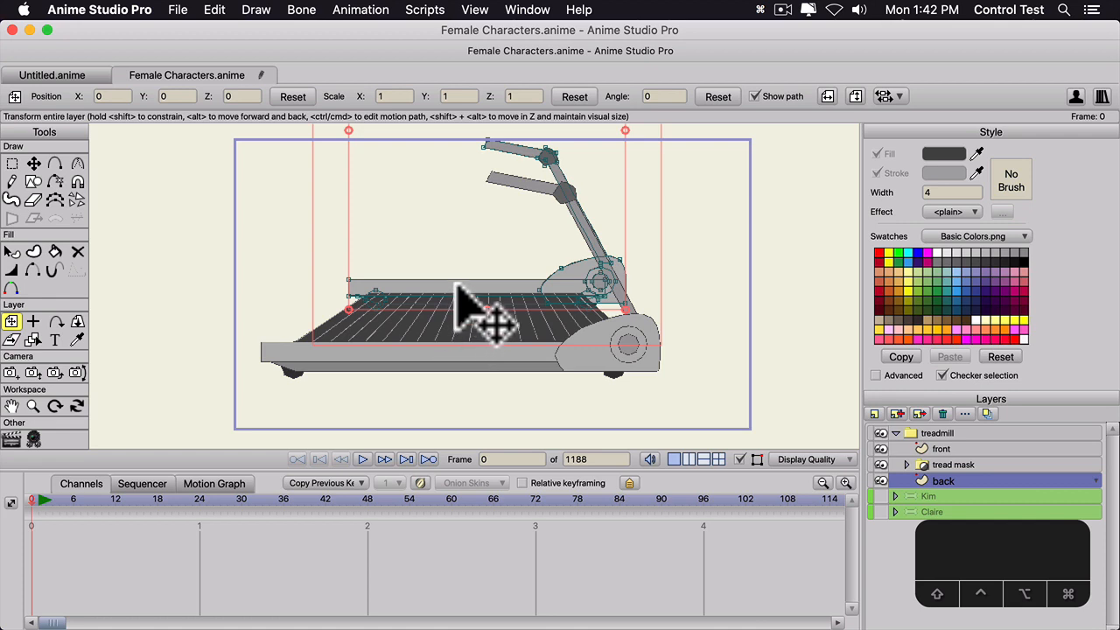
drag(455, 282, 453, 292)
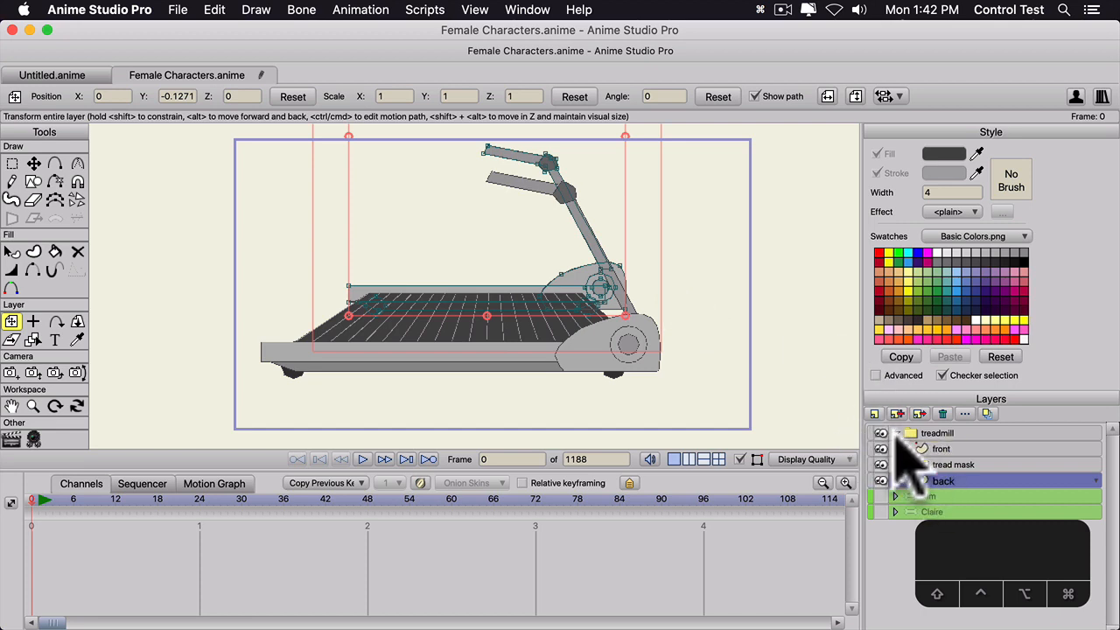
click(896, 434)
- Try moving the whole treadmill group around the canvas, and undo the moves
scroll(375, 300, down, 3)
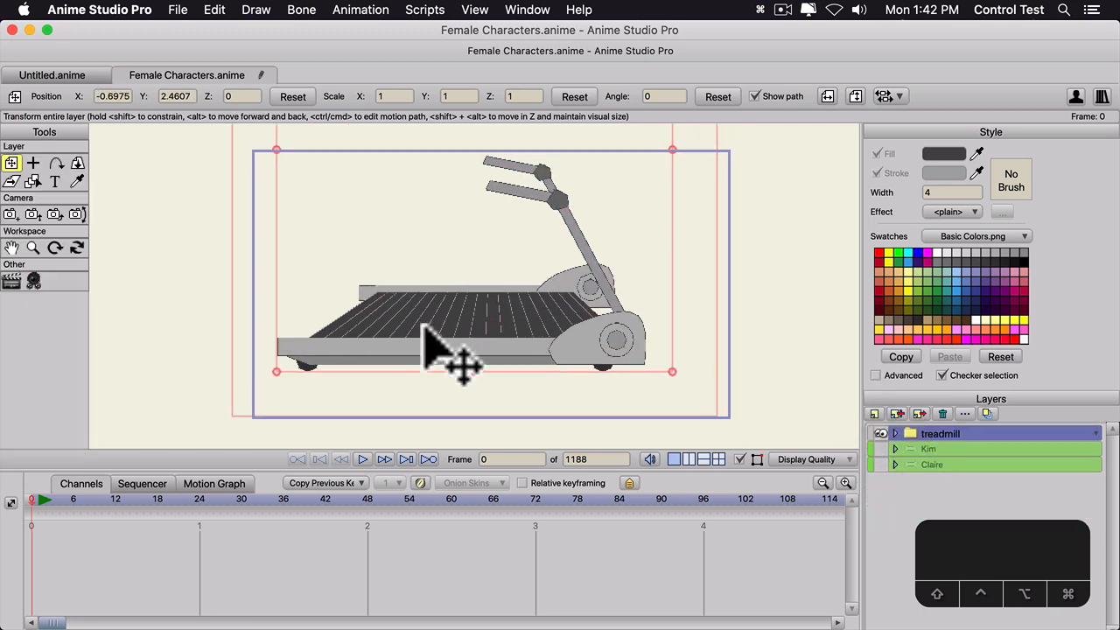
drag(431, 322, 450, 341)
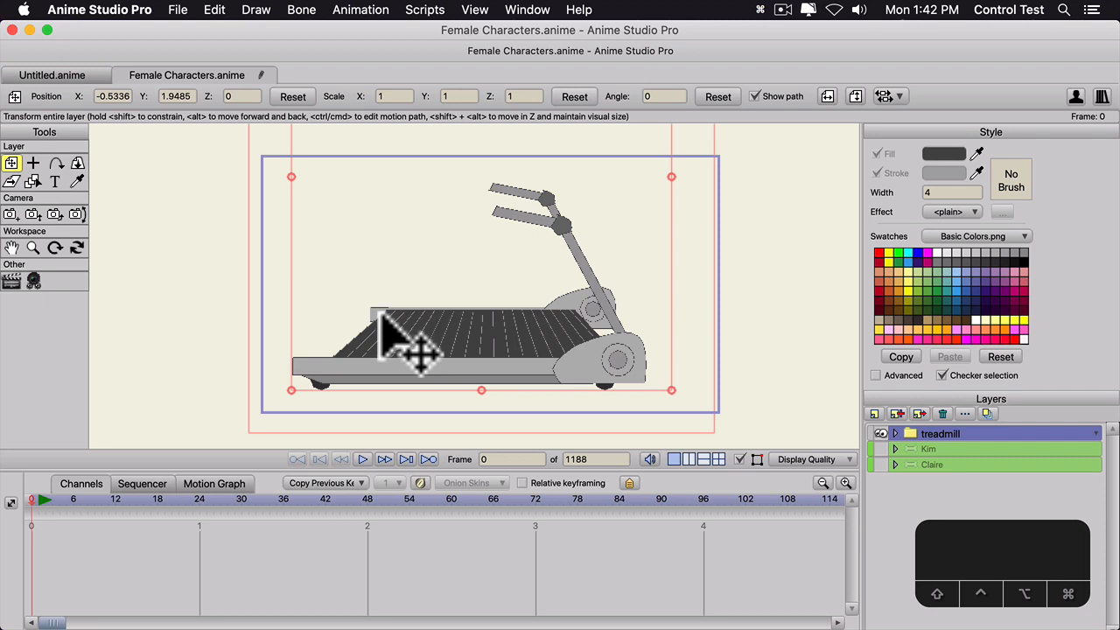
key(super+z)
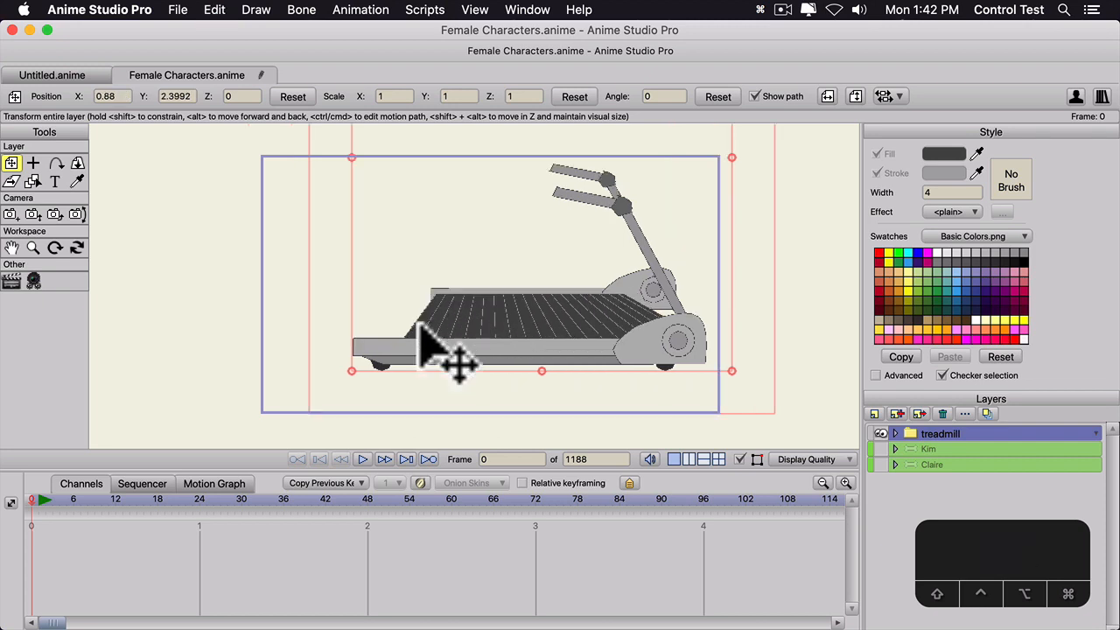
key(super+z)
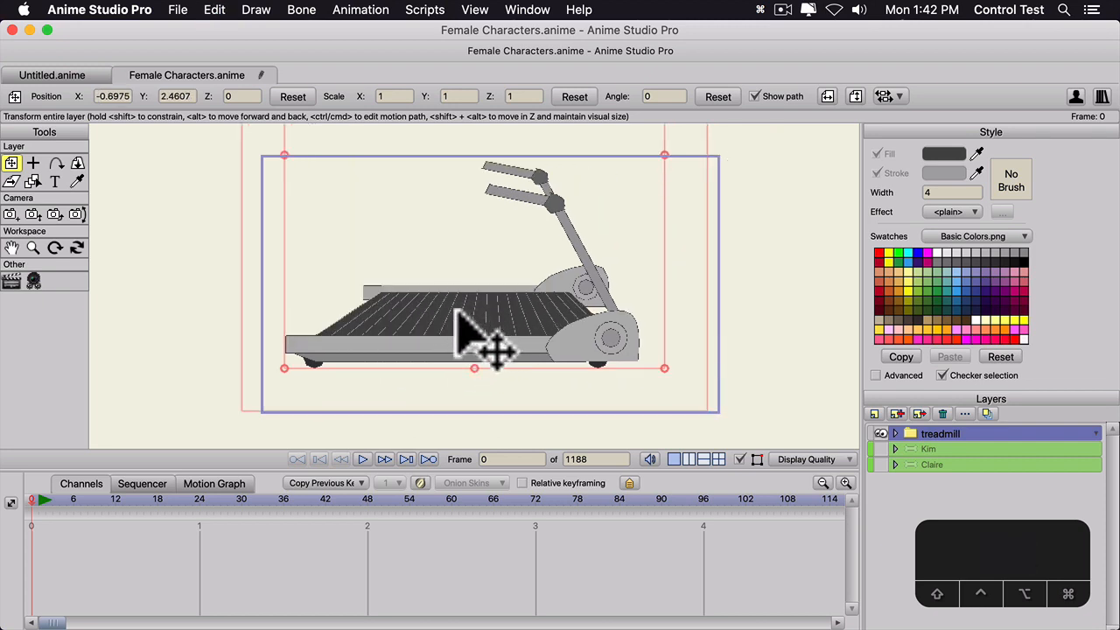
- Set the treadmill group's origin in the middle of the tread belt
scroll(306, 259, down, 3)
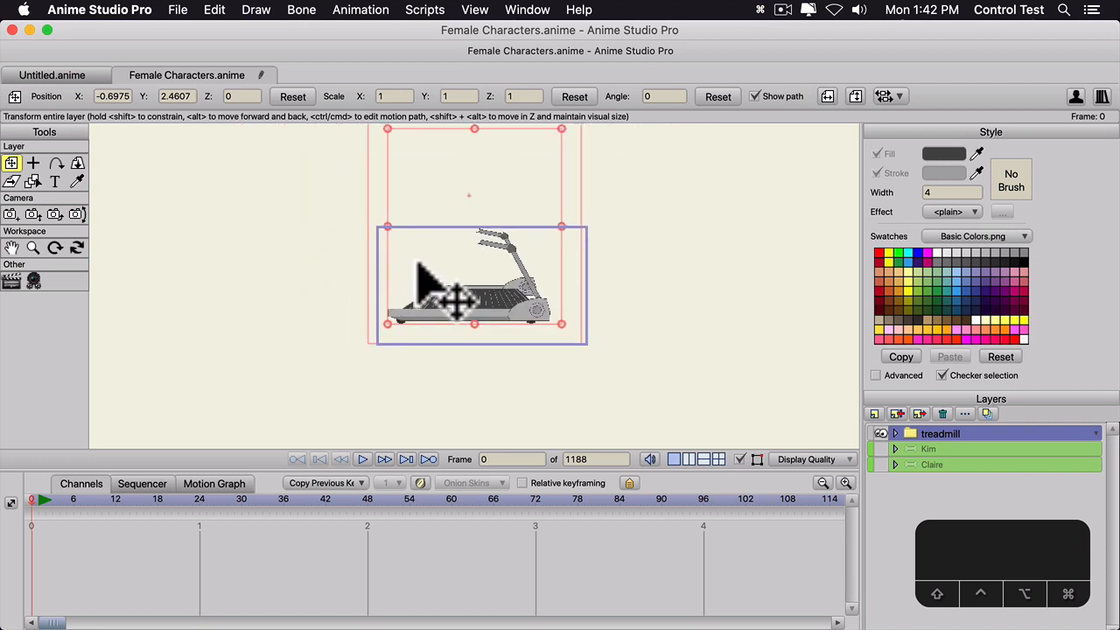
click(33, 165)
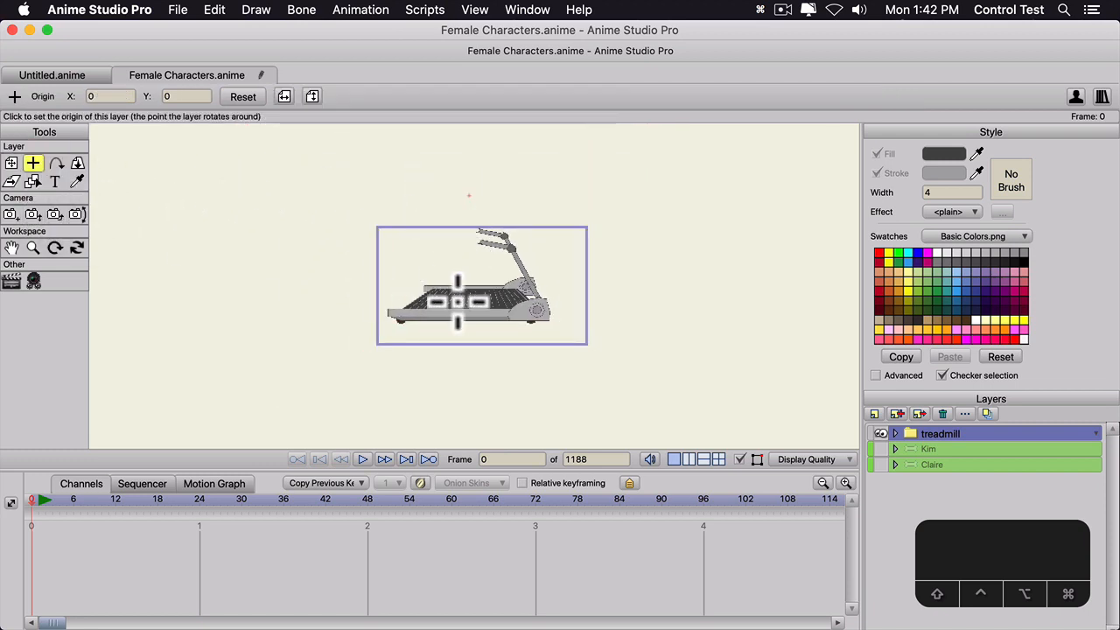
click(11, 163)
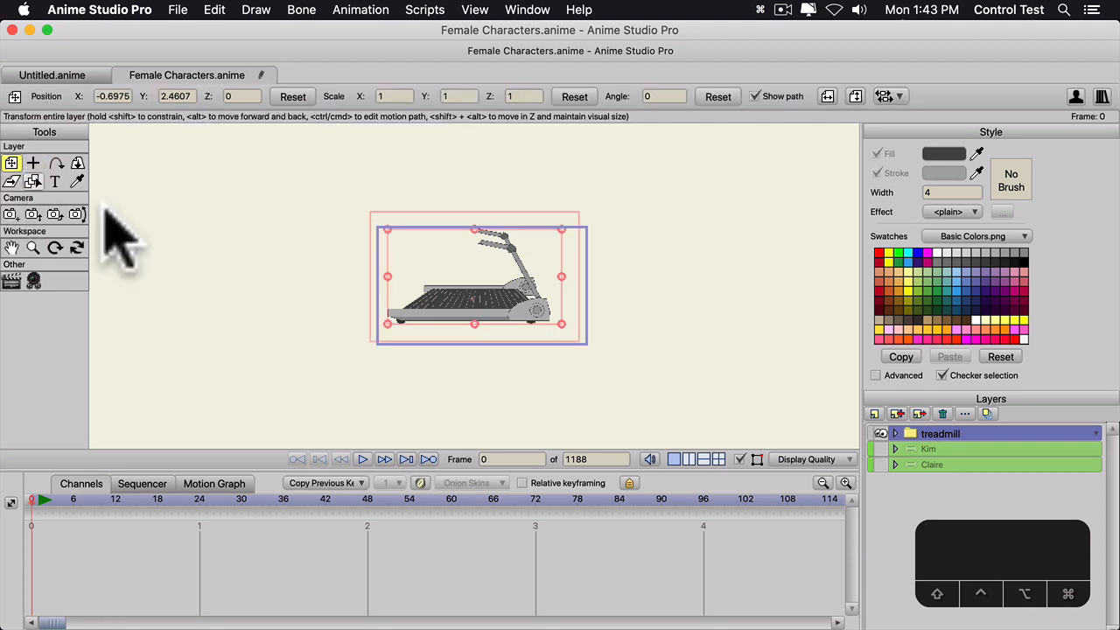
- Move the treadmill group to X 0.7798, Y 1.7891 and scale it down uniformly to 0.6938
mouse_move(465, 304)
mouse_down()
mouse_move(493, 306)
mouse_move(469, 306)
mouse_up()
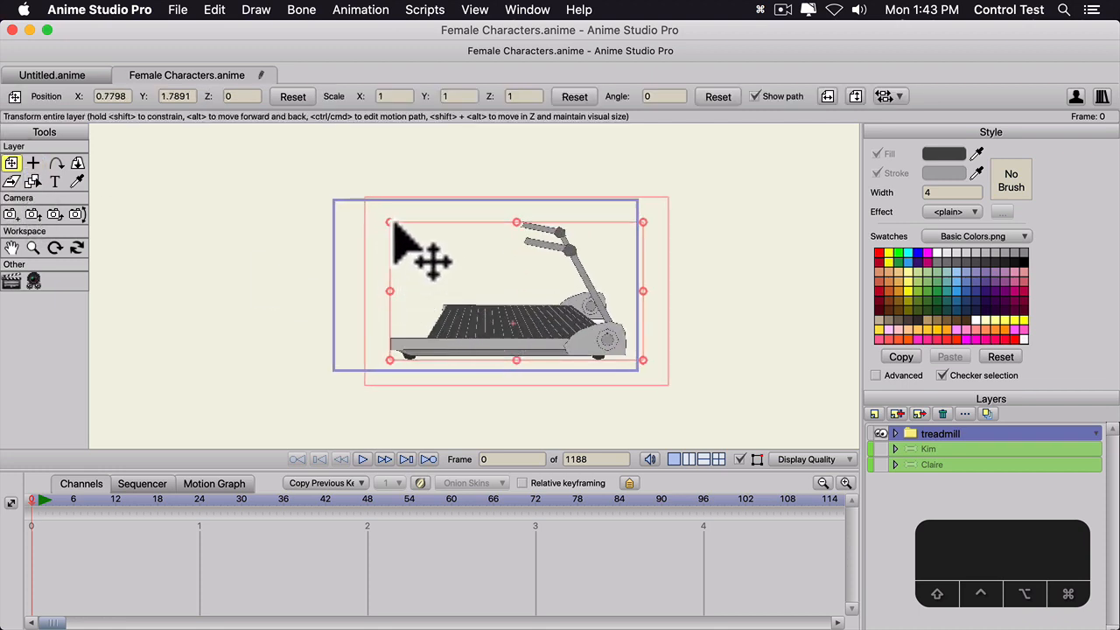
drag(390, 224, 429, 256)
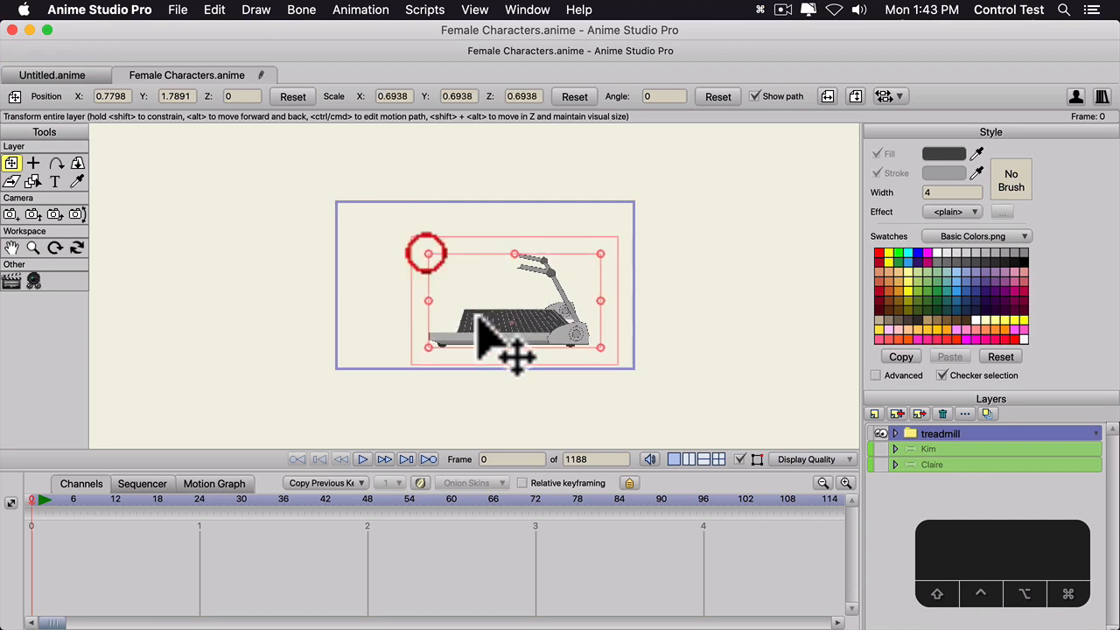
scroll(509, 385, up, 3)
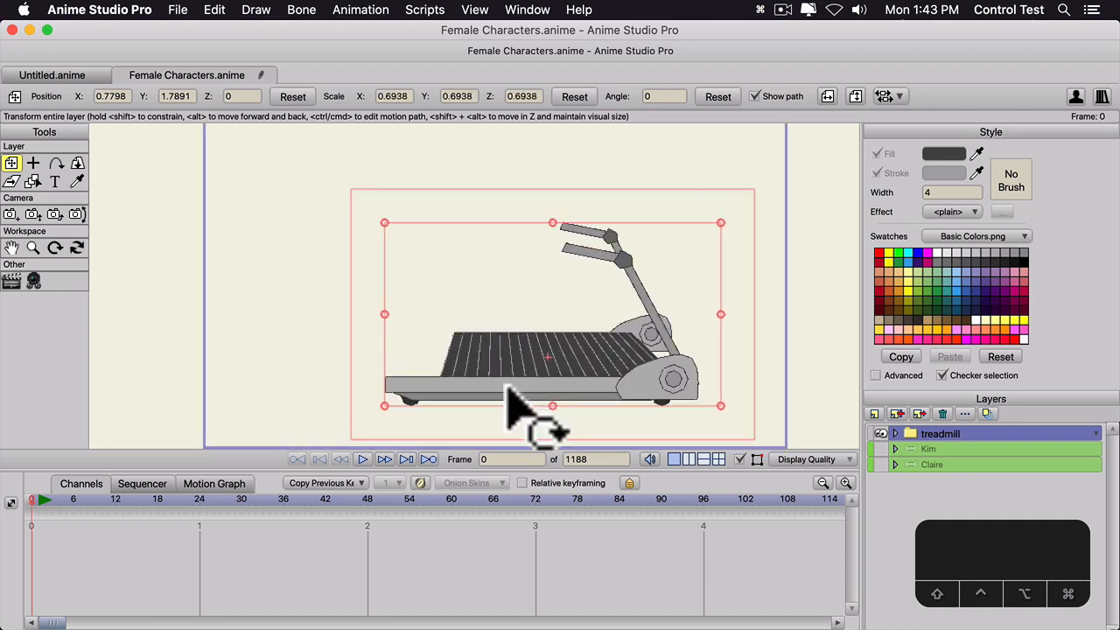
- Scale the treadmill group up uniformly to 0.7091 and expand it to show its sublayers
scroll(500, 387, right, 3)
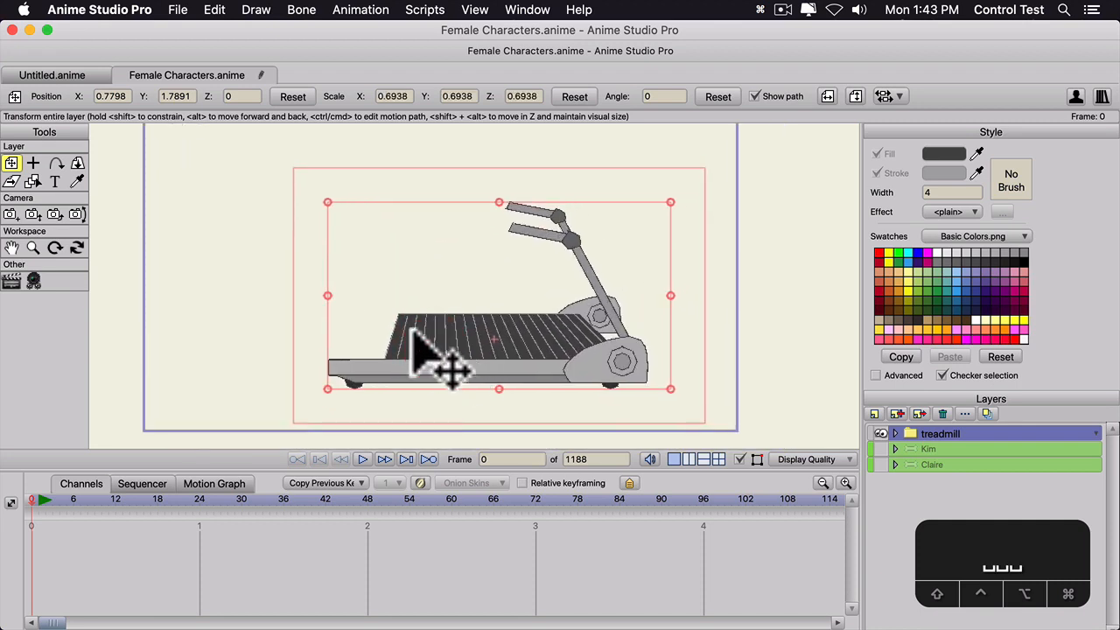
mouse_move(327, 202)
mouse_down()
mouse_move(325, 212)
mouse_move(324, 198)
mouse_up()
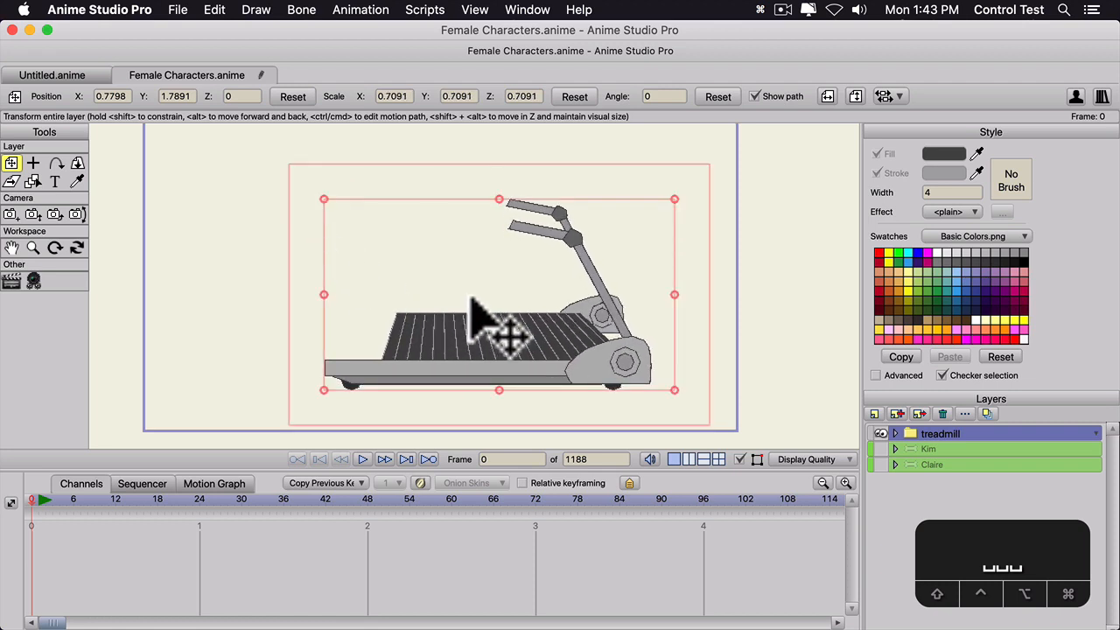
click(895, 433)
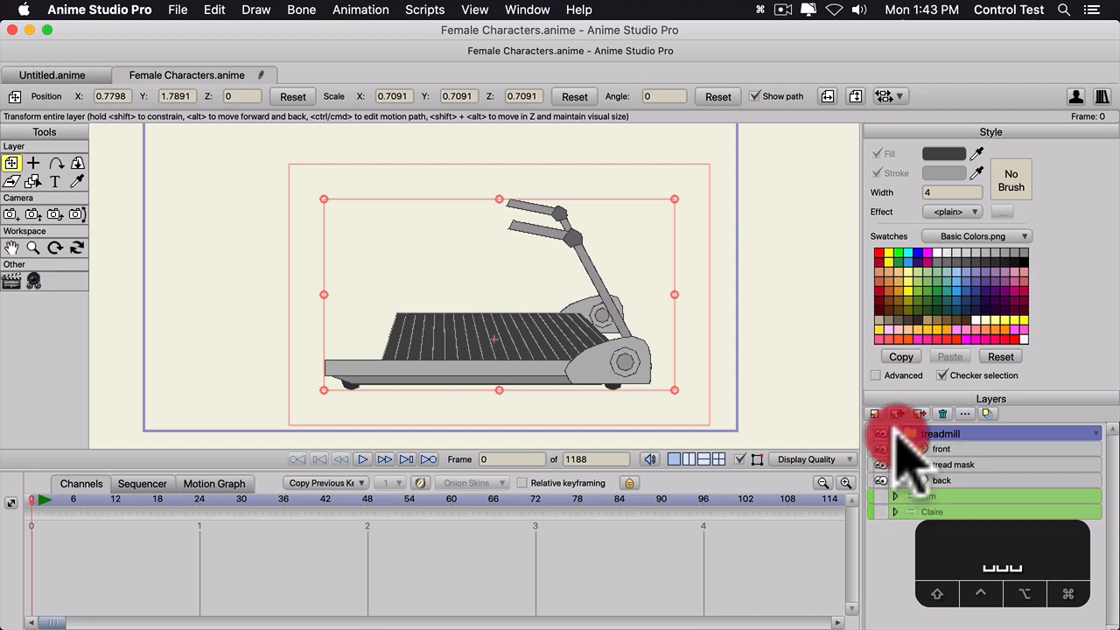
- Move the back layer of the treadmill to X -0.4221, Y 0.0062
click(933, 459)
click(945, 480)
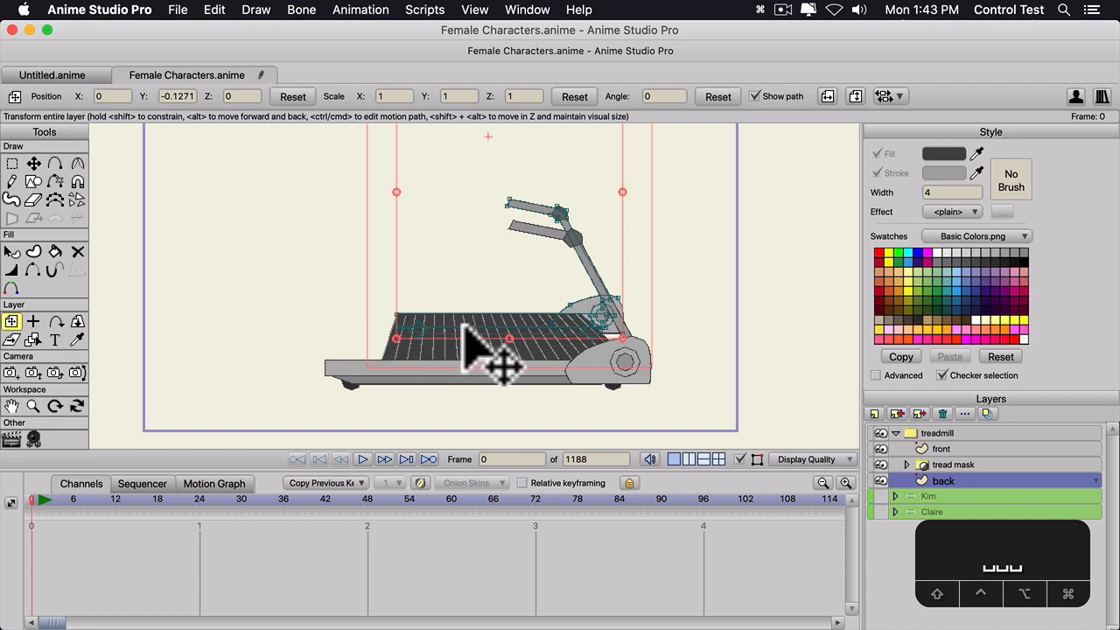
drag(465, 324, 441, 320)
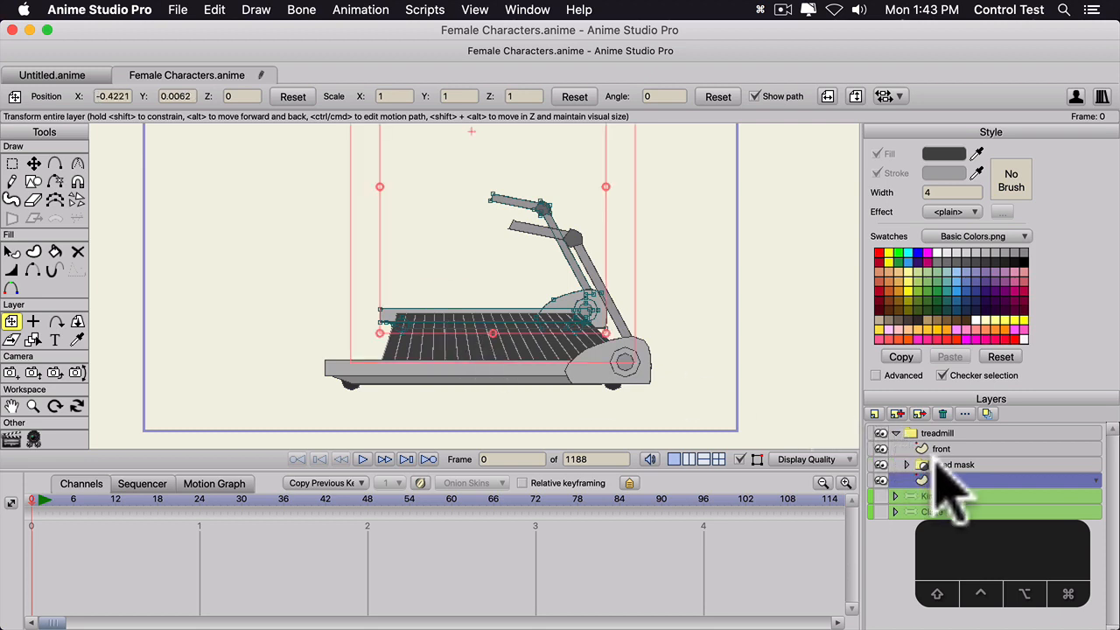
- Move the tread mask layer to X -0.4775, Y -0.0222 to realign the belt with the back rail
click(940, 465)
drag(325, 337, 306, 343)
click(480, 343)
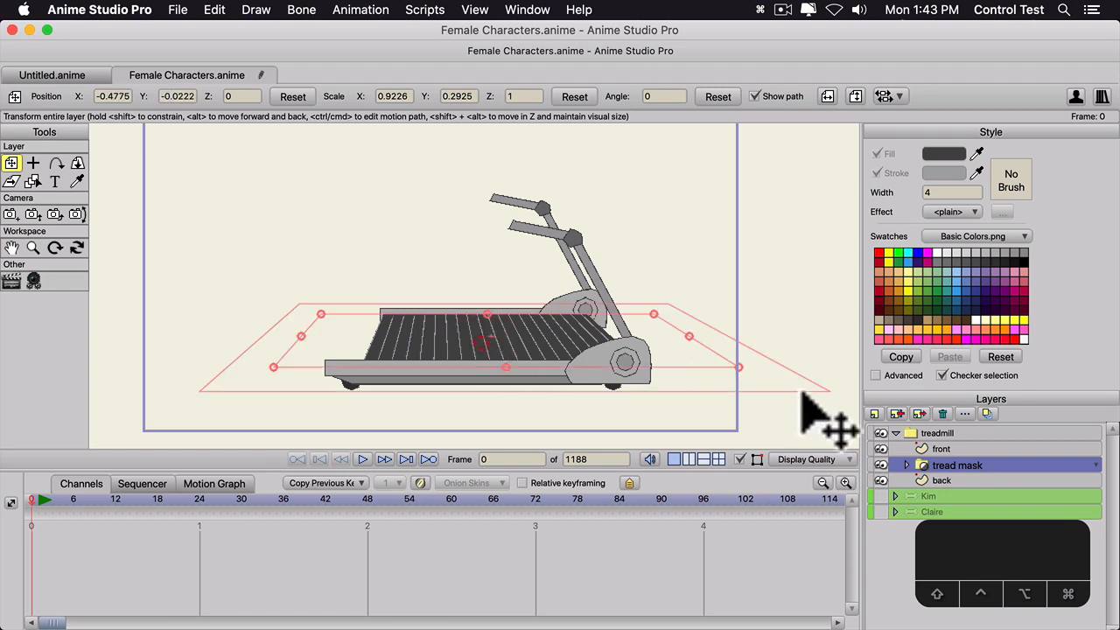
- Shorten the front layer's lower rail by shifting its rear end points and rear wheel inward toward the belt, and deselect the points
click(941, 481)
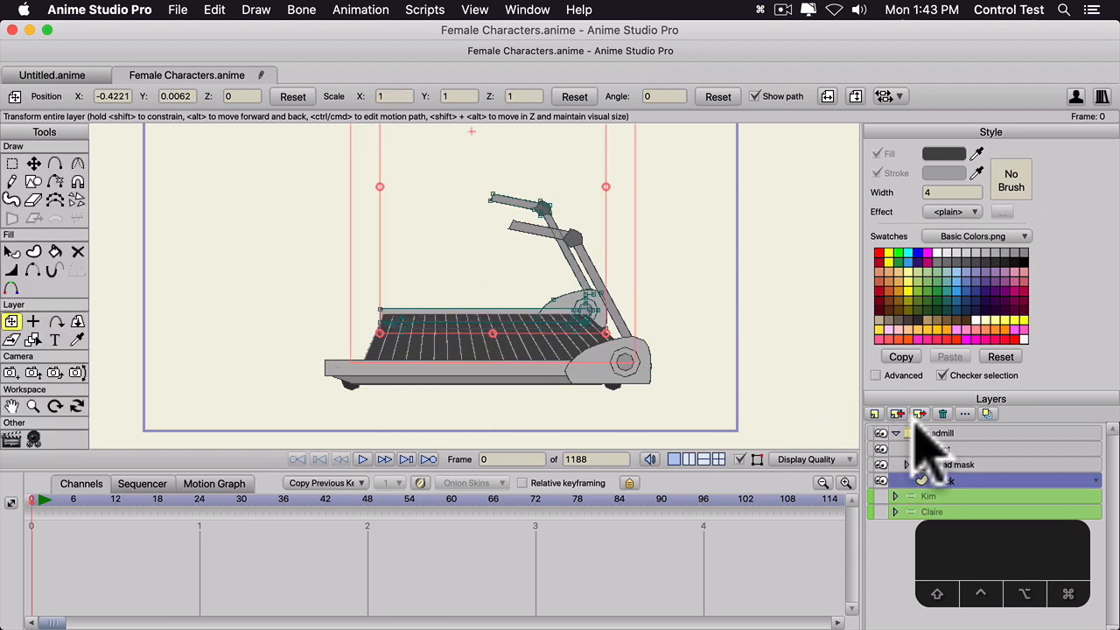
click(942, 448)
key(t)
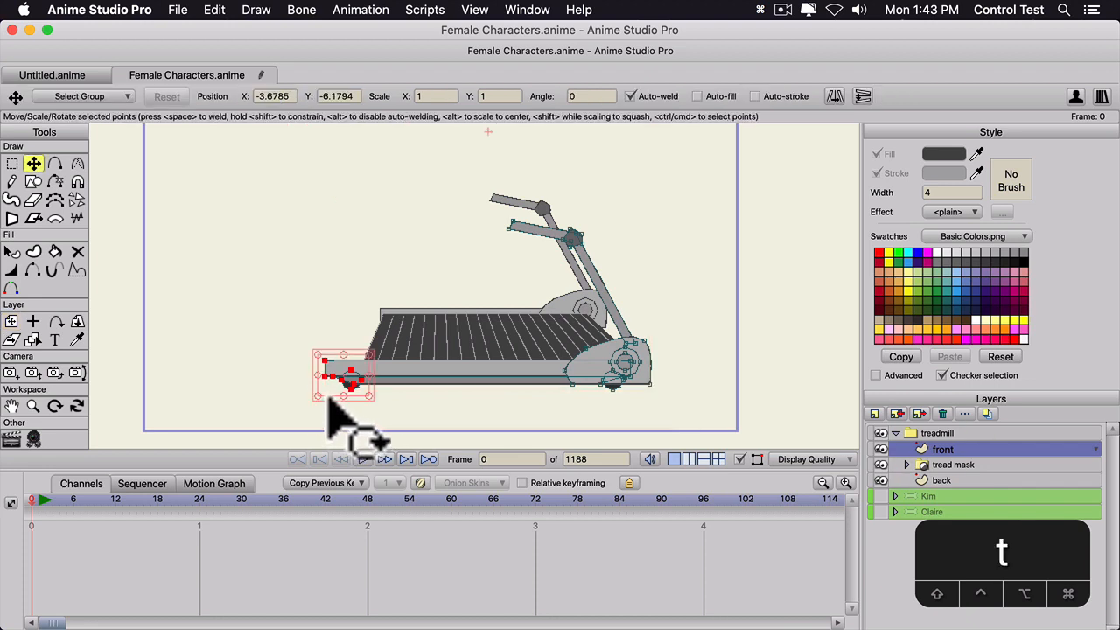
drag(350, 366, 370, 364)
key(Return)
scroll(288, 325, down, 1)
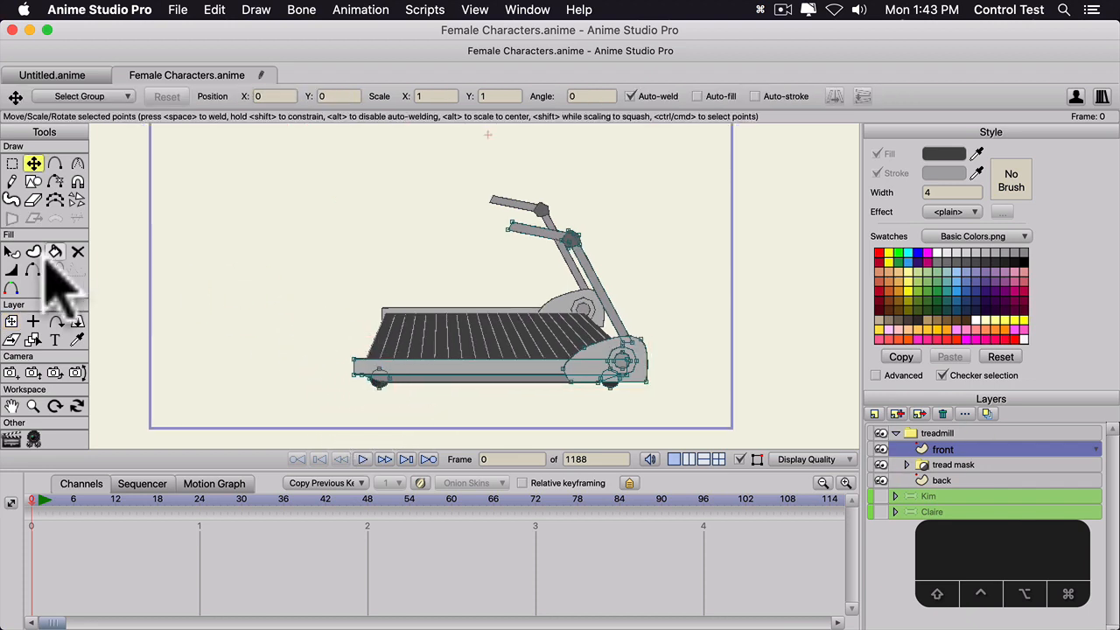
- Set the front layer's origin in the middle of the belt at X 0.2250, Y -5.2868, and collapse the treadmill group
click(34, 321)
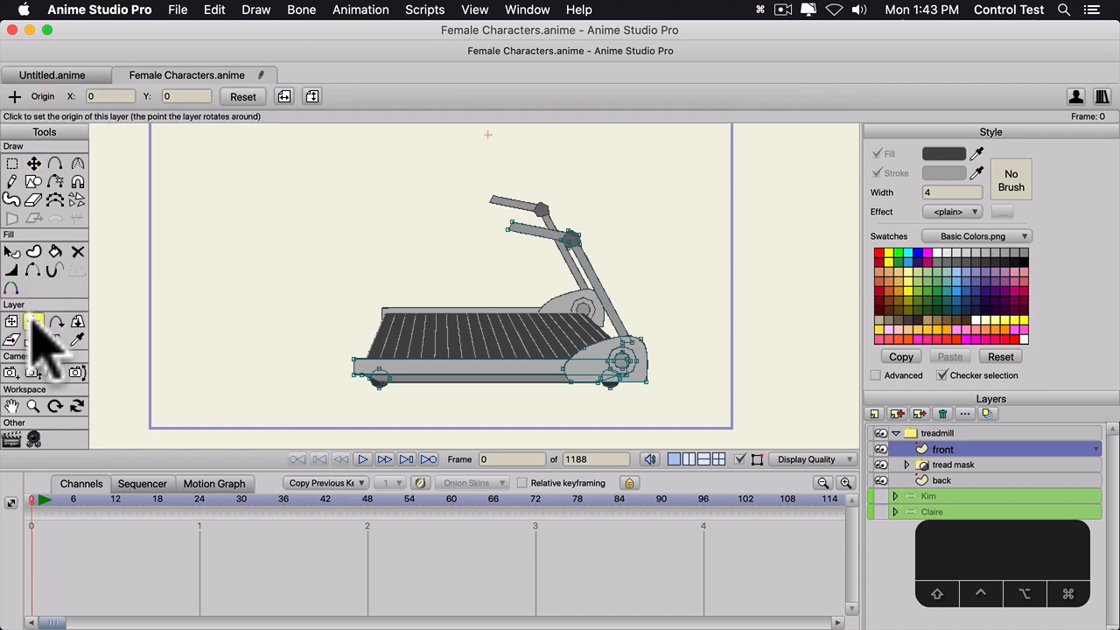
click(496, 339)
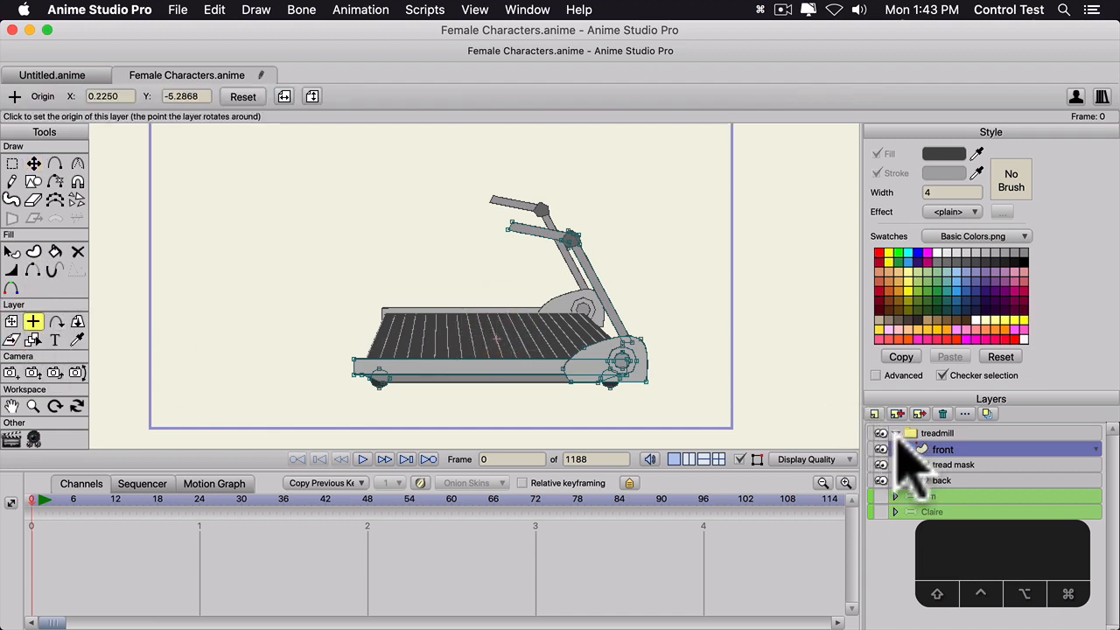
click(895, 433)
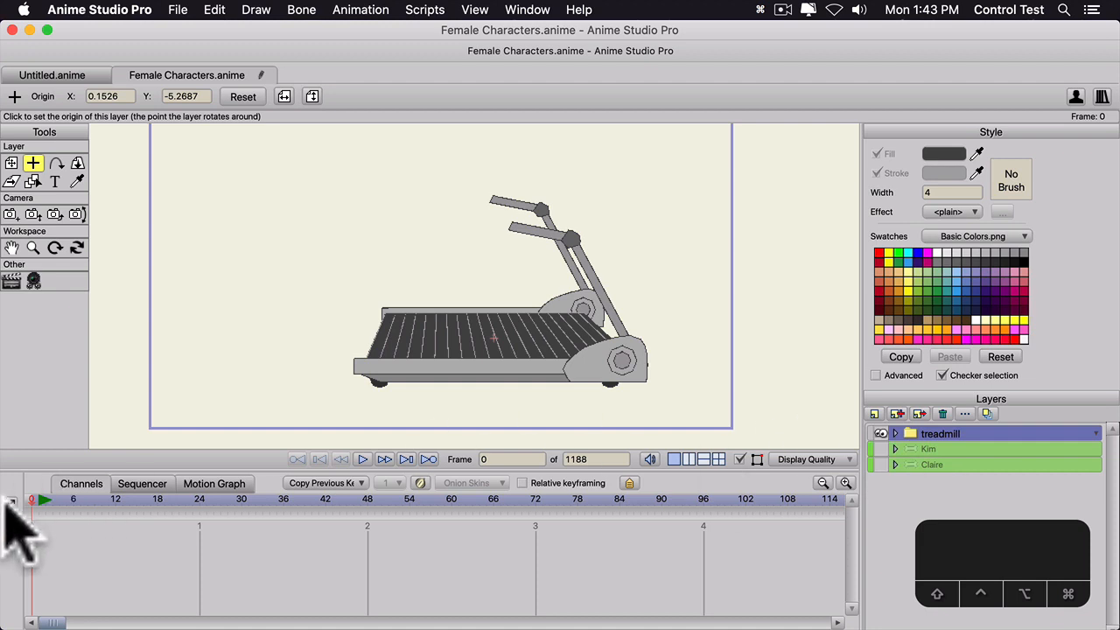
- Play the animation to check the moving tread belt, and return to frame 0
key(space)
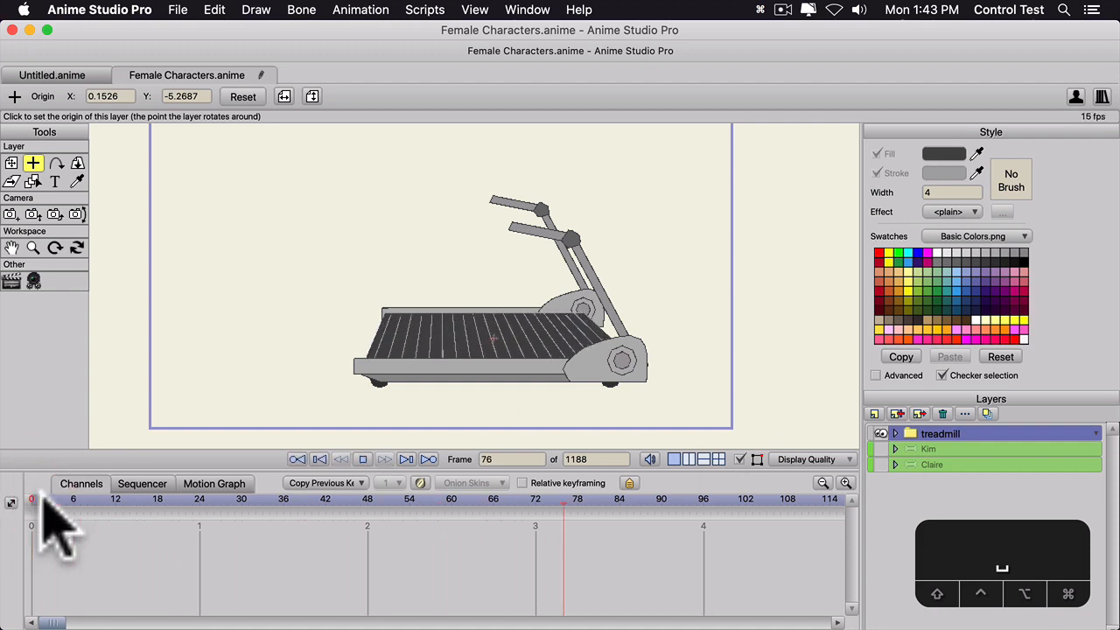
key(space)
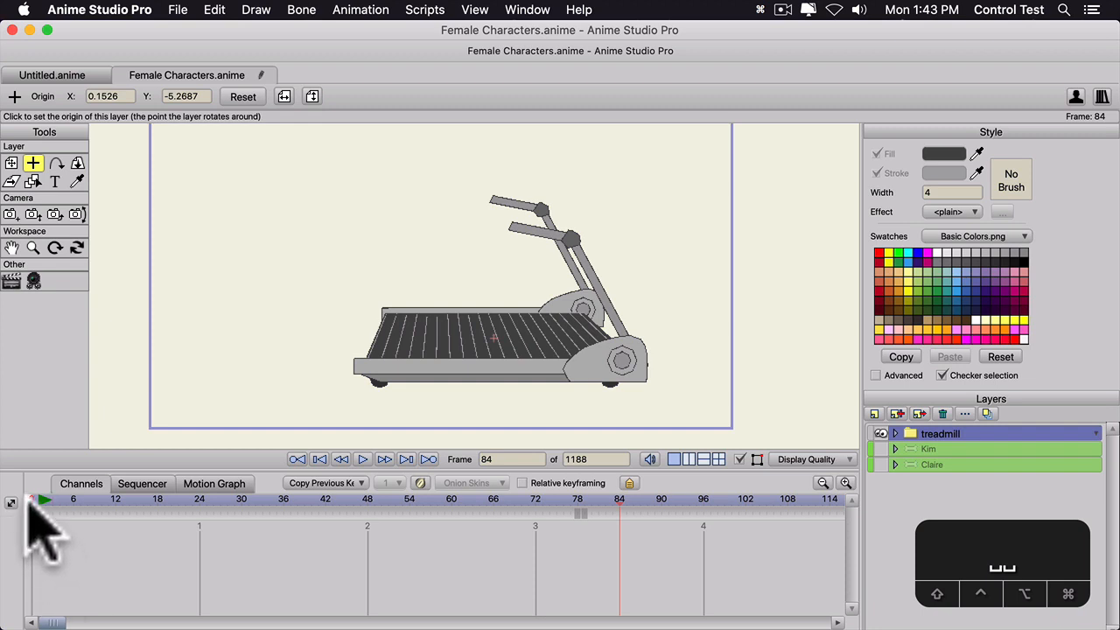
click(30, 498)
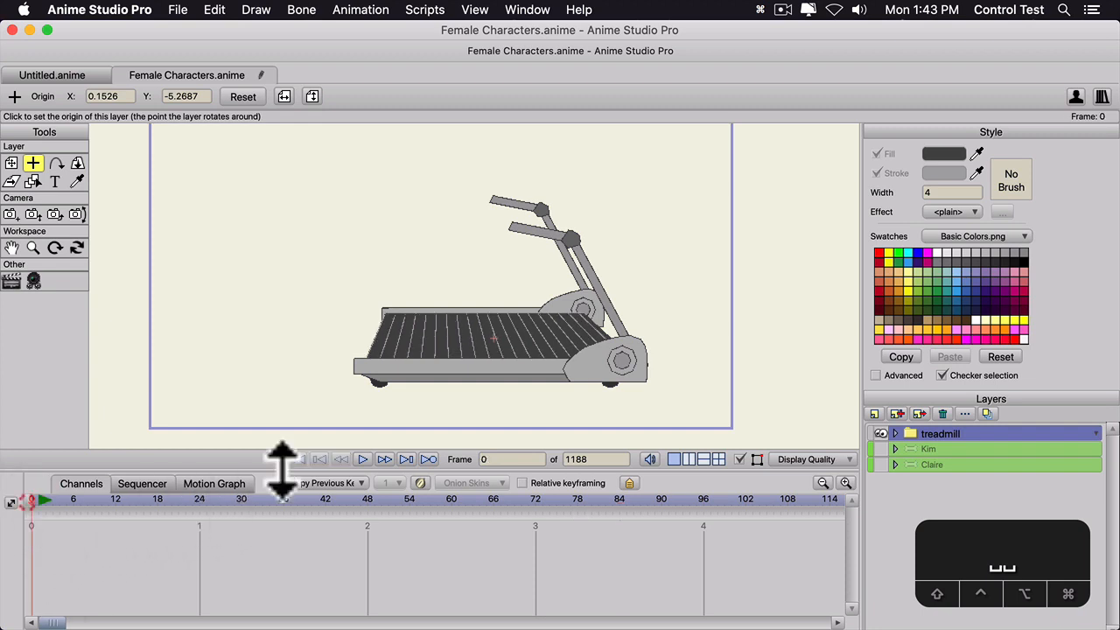
- Show the Kim layer and move it into the treadmill group, between the front and tread mask layers
click(880, 449)
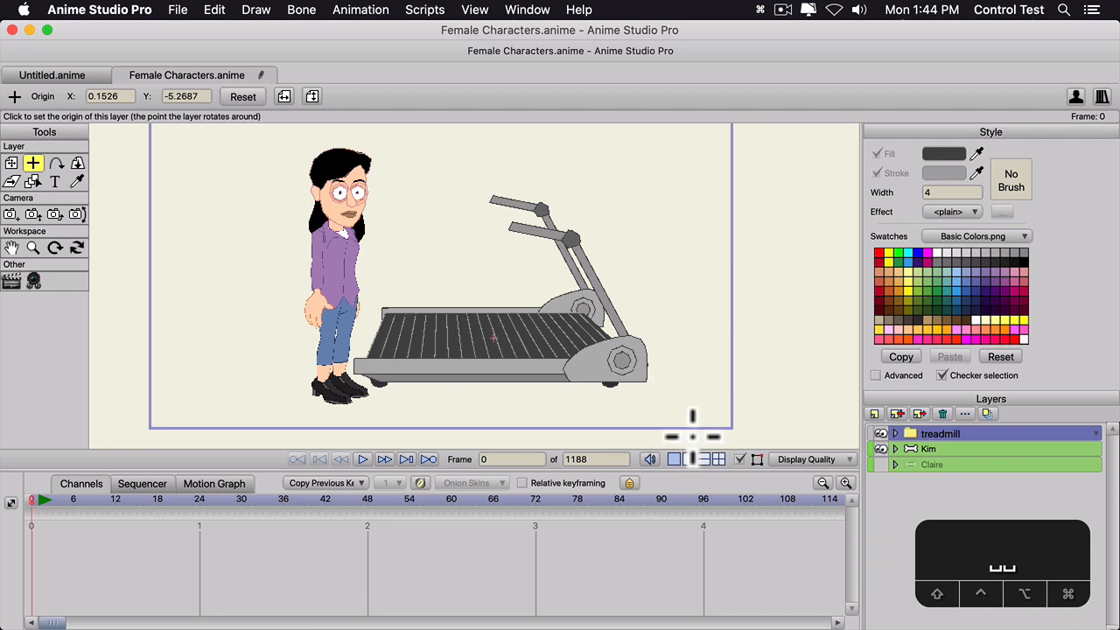
click(914, 449)
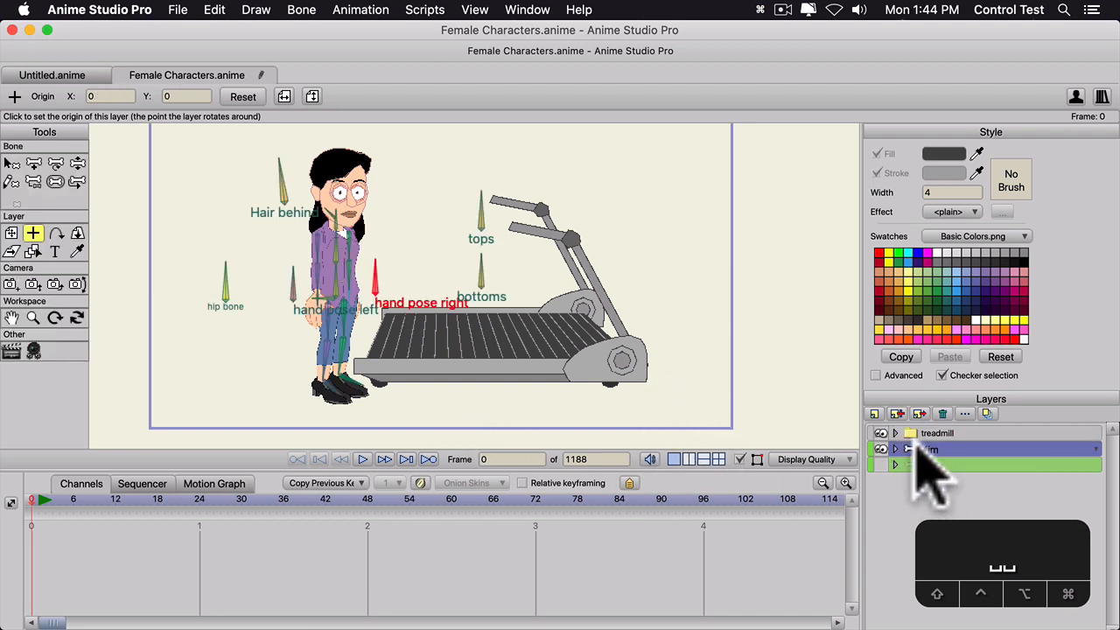
mouse_move(929, 444)
mouse_down()
mouse_move(938, 432)
mouse_move(928, 437)
mouse_up()
click(895, 433)
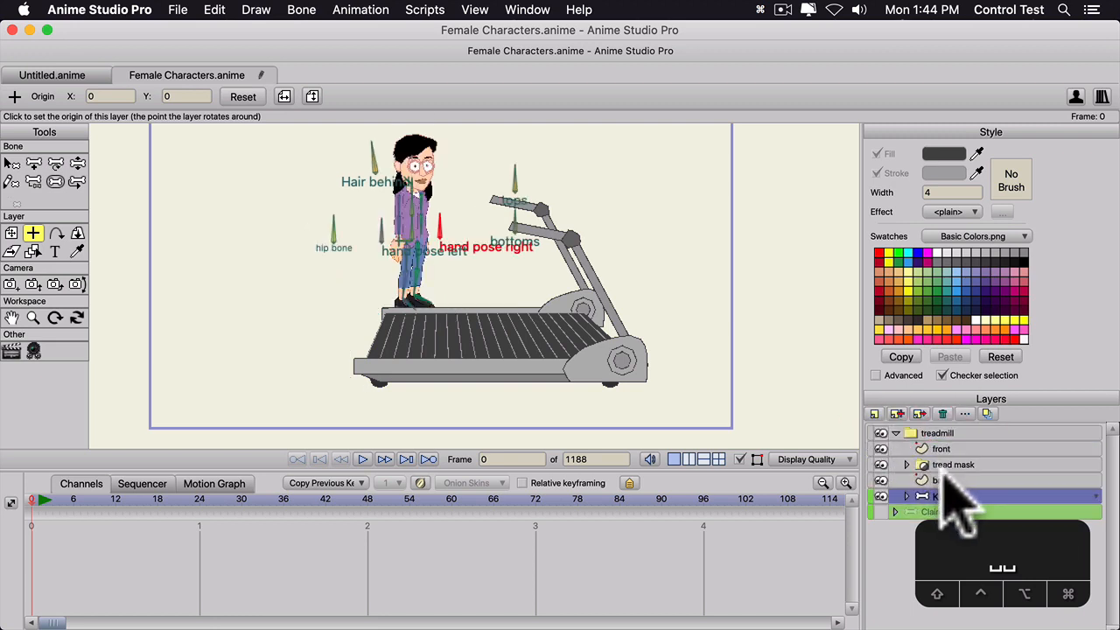
drag(950, 495, 953, 458)
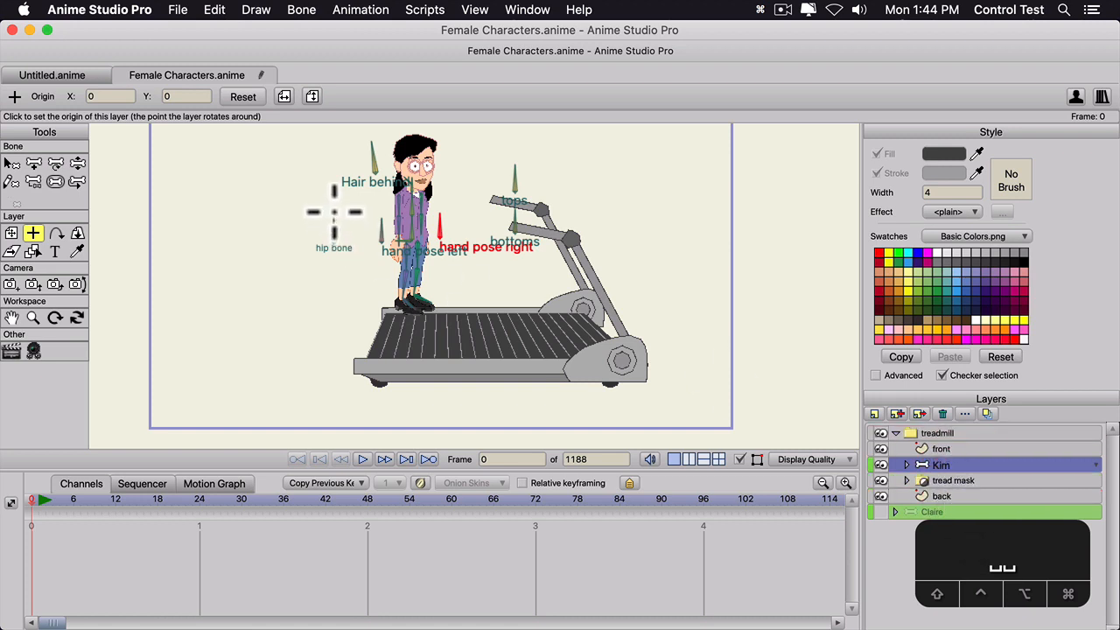
- Scale the Kim layer to about 1.1 and position the character standing on the middle of the treadmill belt
click(12, 231)
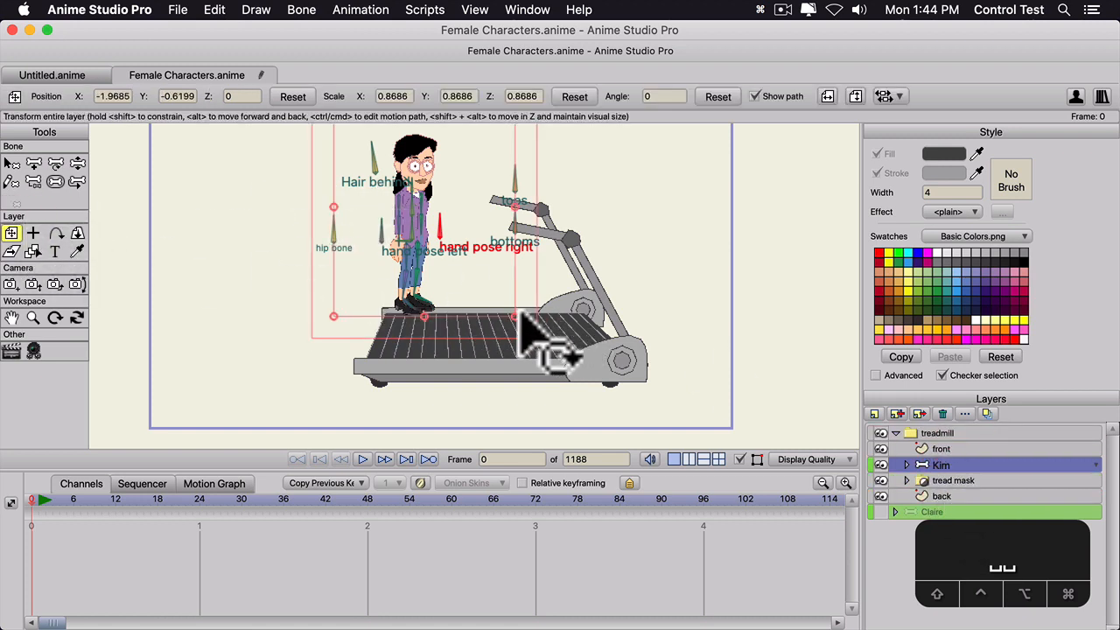
drag(514, 316, 526, 331)
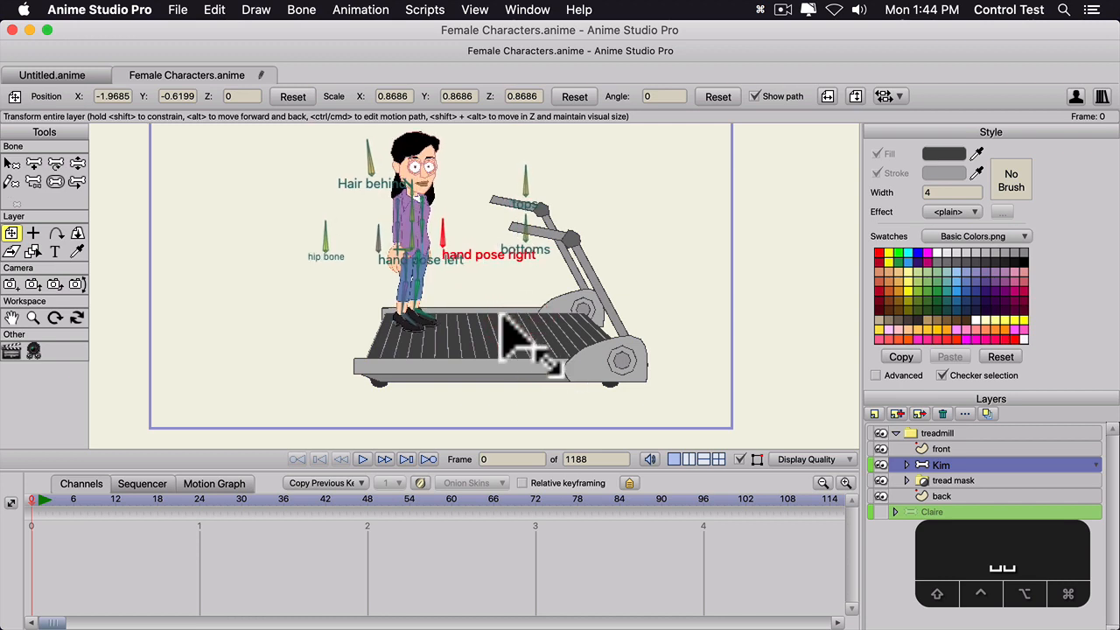
drag(414, 241, 472, 257)
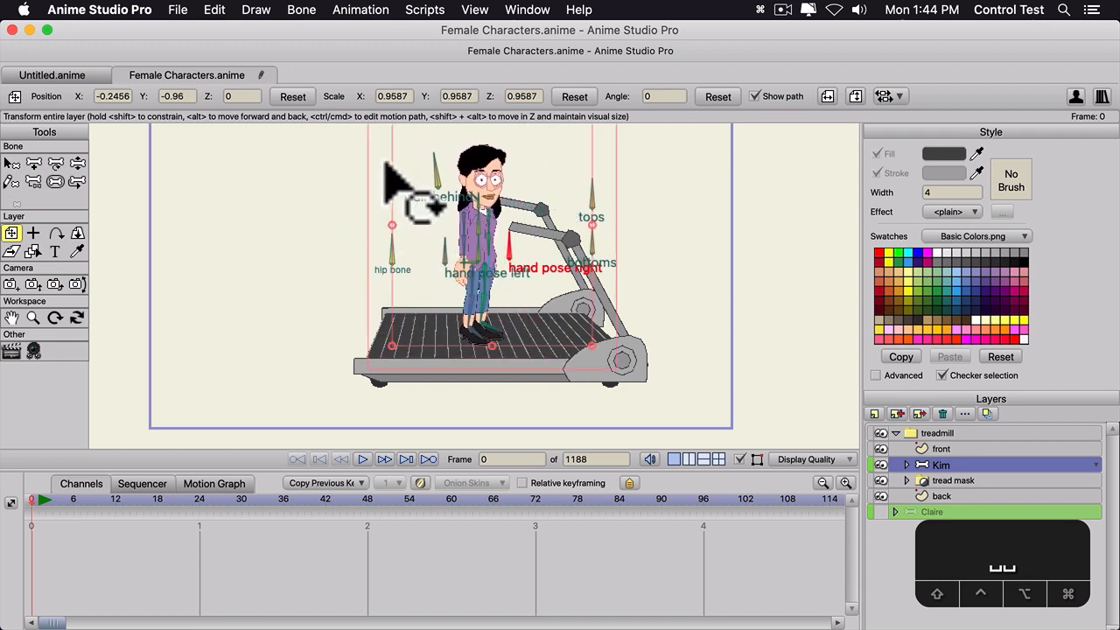
scroll(404, 300, down, 2)
drag(394, 334, 397, 375)
drag(482, 301, 495, 267)
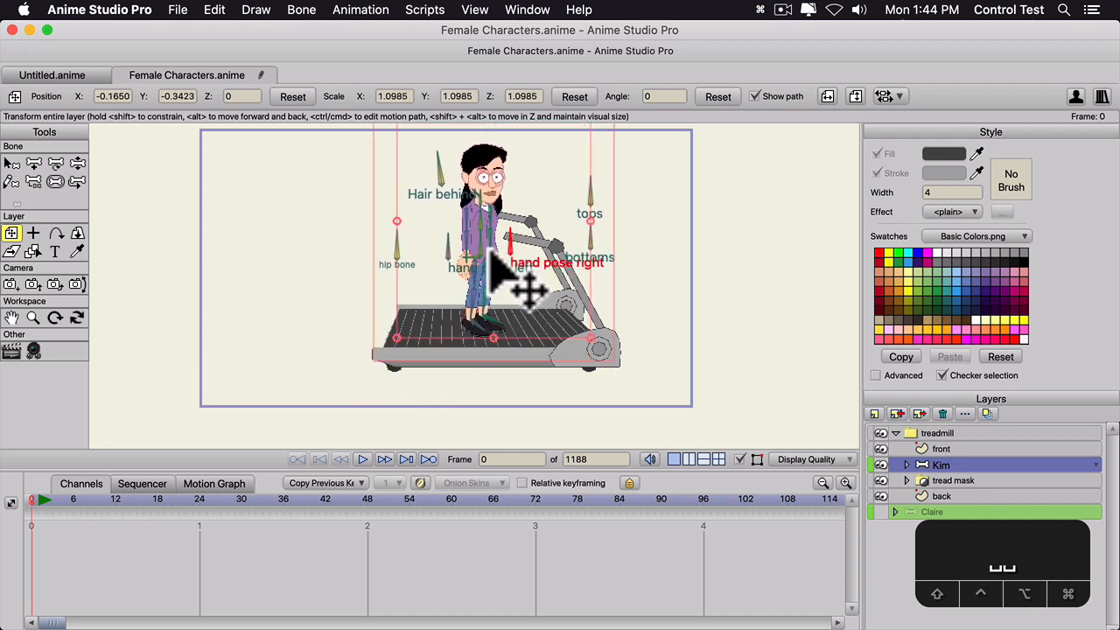
- At frame 1, rotate the Hair behind bone to about 35°, the tops bone to about 122° and the bottoms bone to about 56°
click(36, 501)
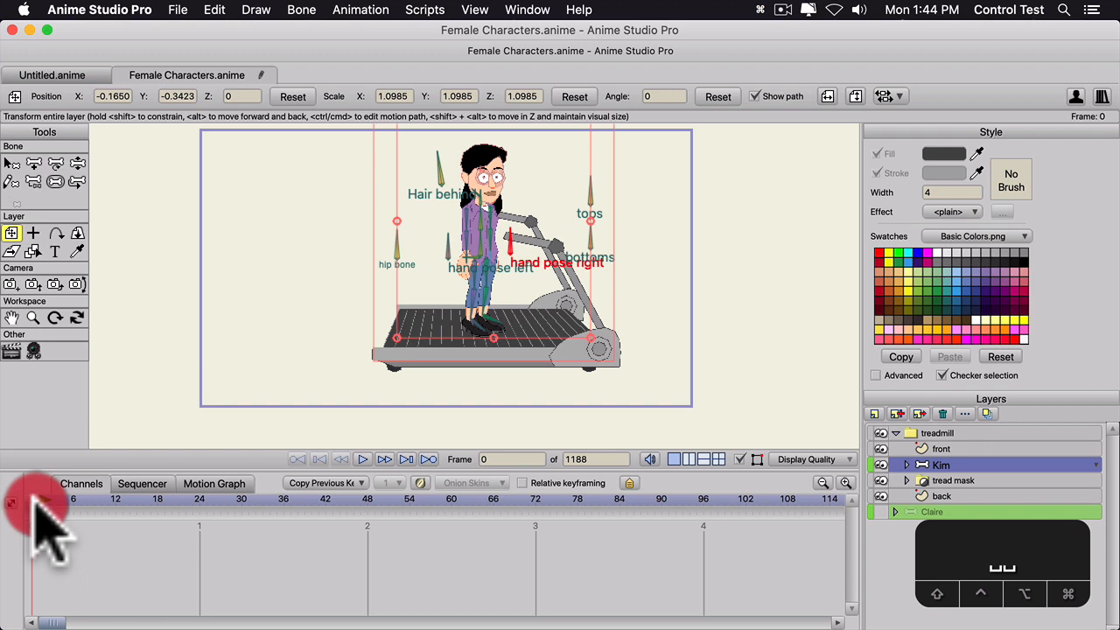
drag(35, 504, 37, 504)
scroll(372, 302, up, 3)
key(space)
drag(283, 308, 278, 357)
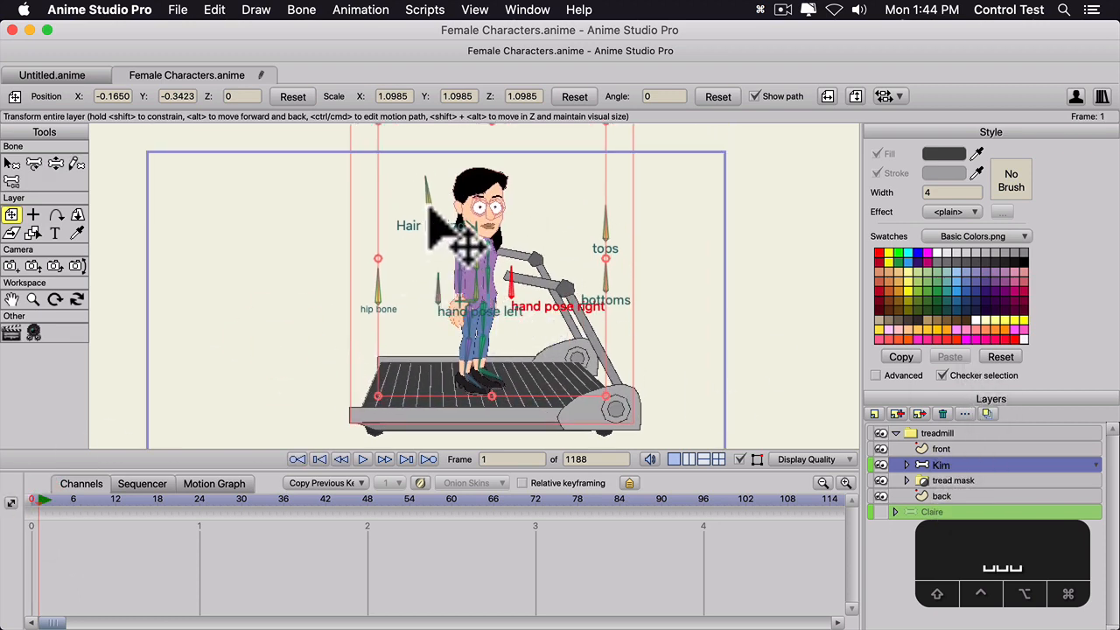
key(b)
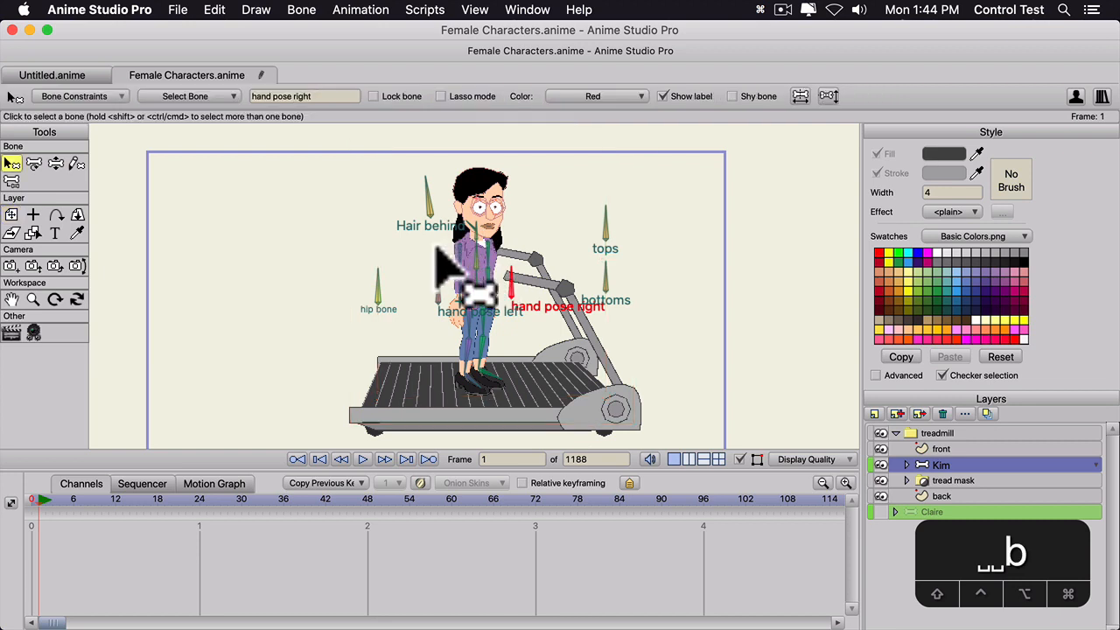
key(t)
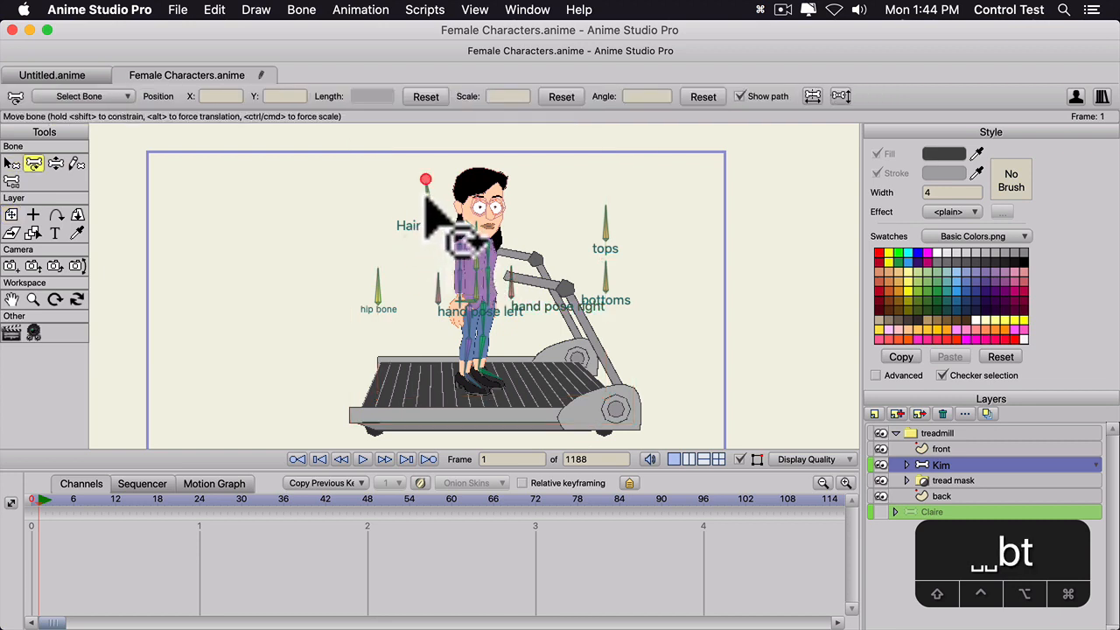
drag(426, 198, 447, 212)
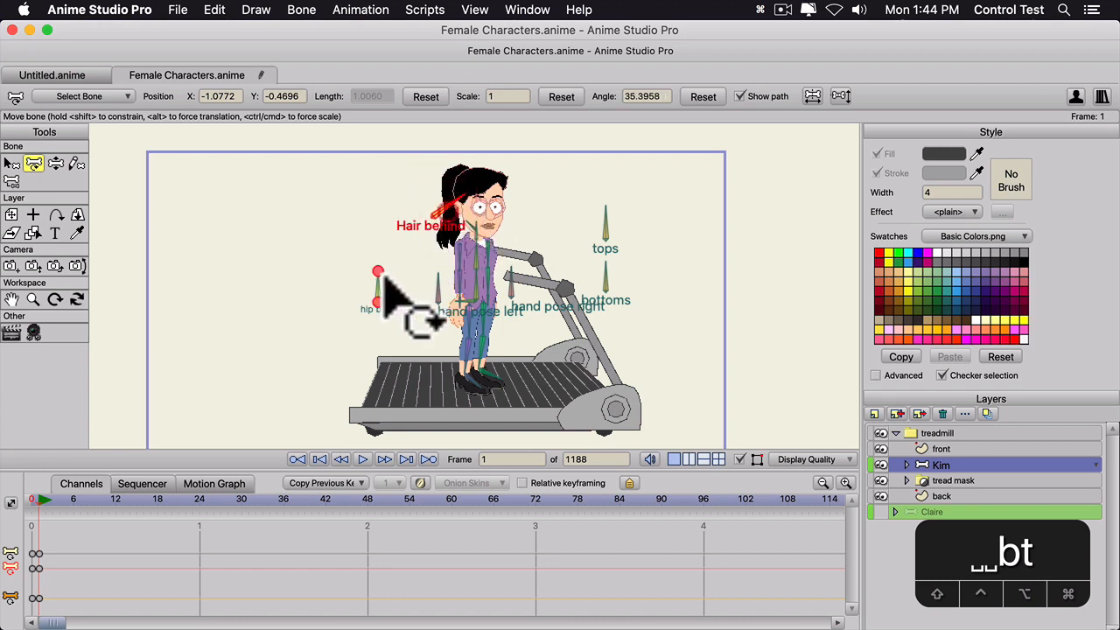
drag(615, 248, 588, 217)
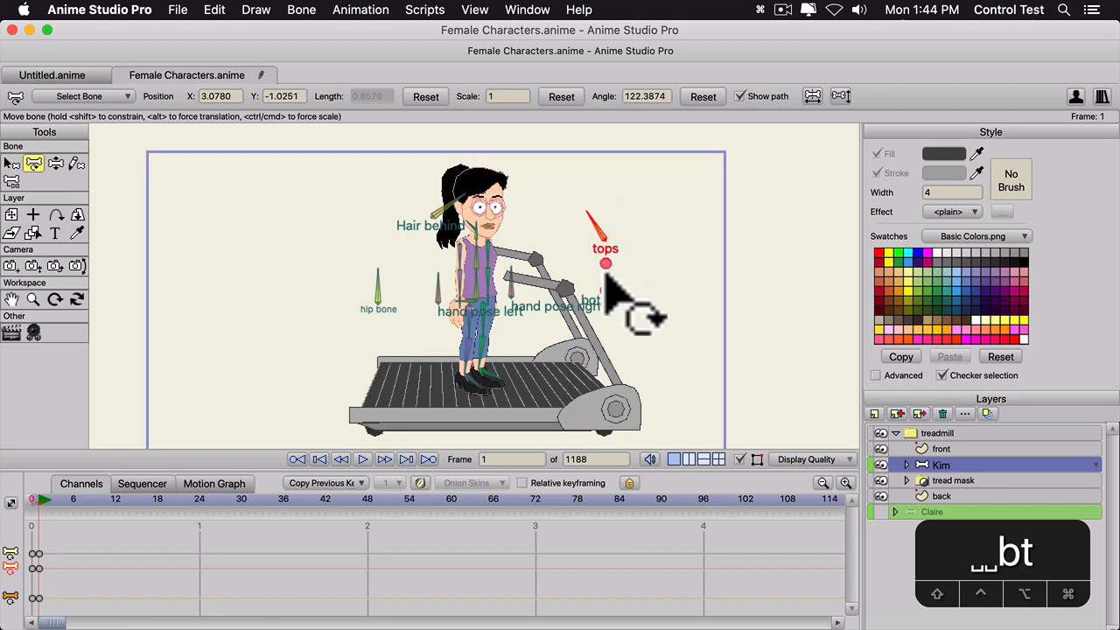
drag(605, 276, 621, 285)
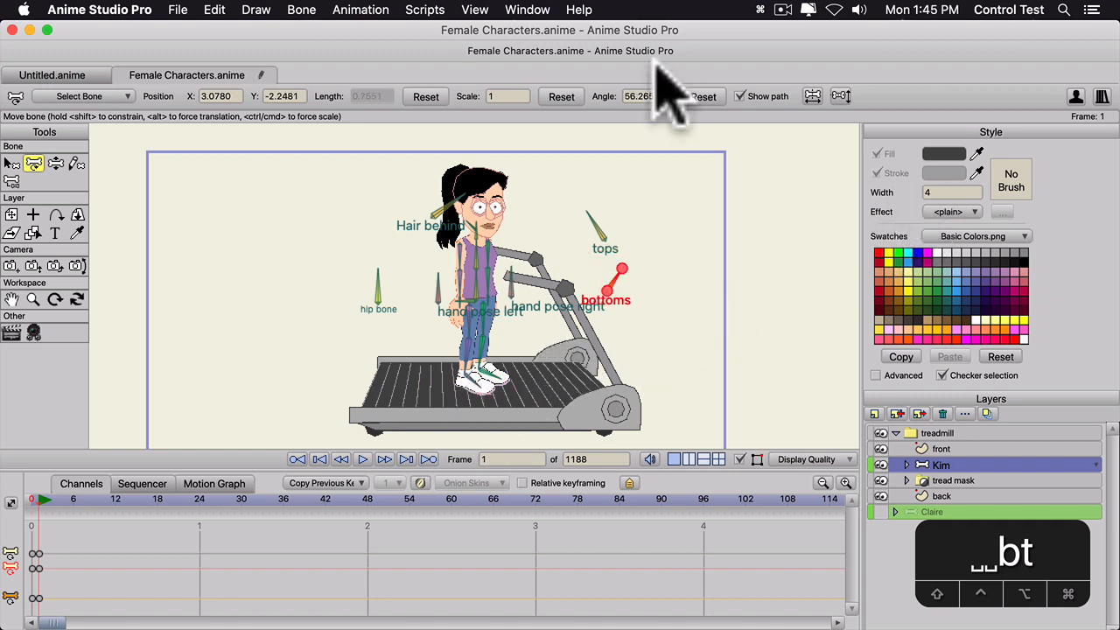
- Enable the advanced Style options in a separate window and open the Second Shirt Color style for editing
click(546, 11)
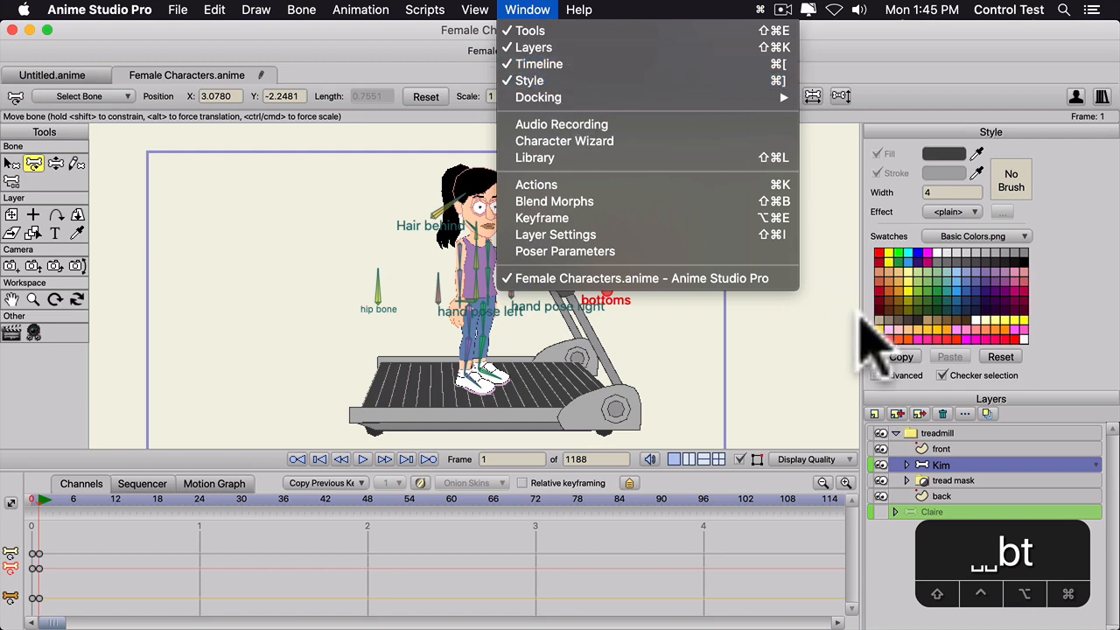
click(871, 380)
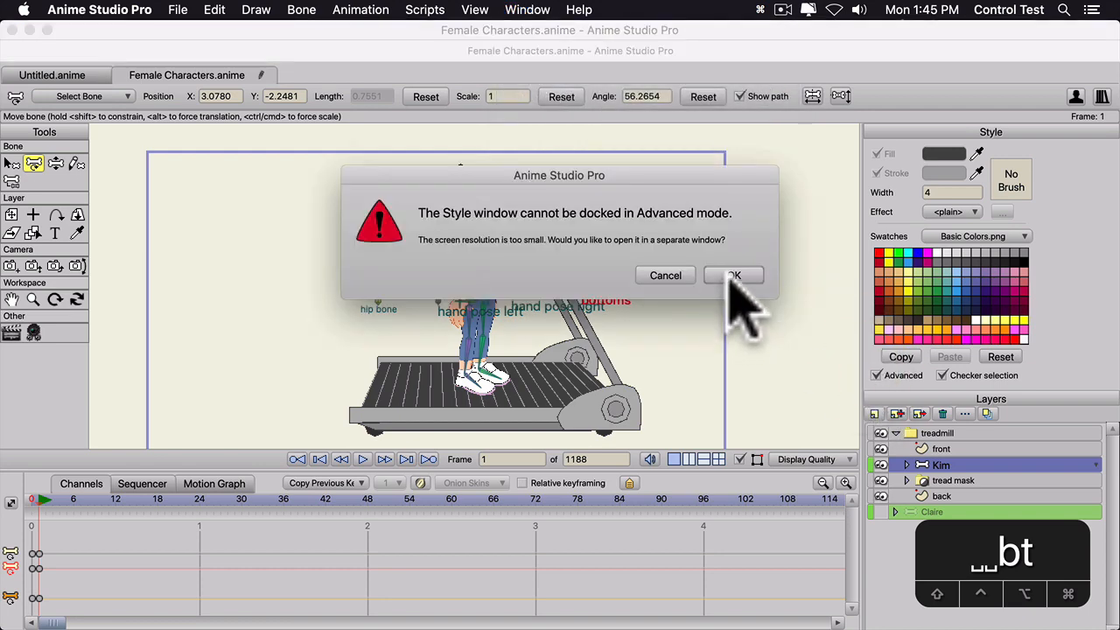
click(734, 277)
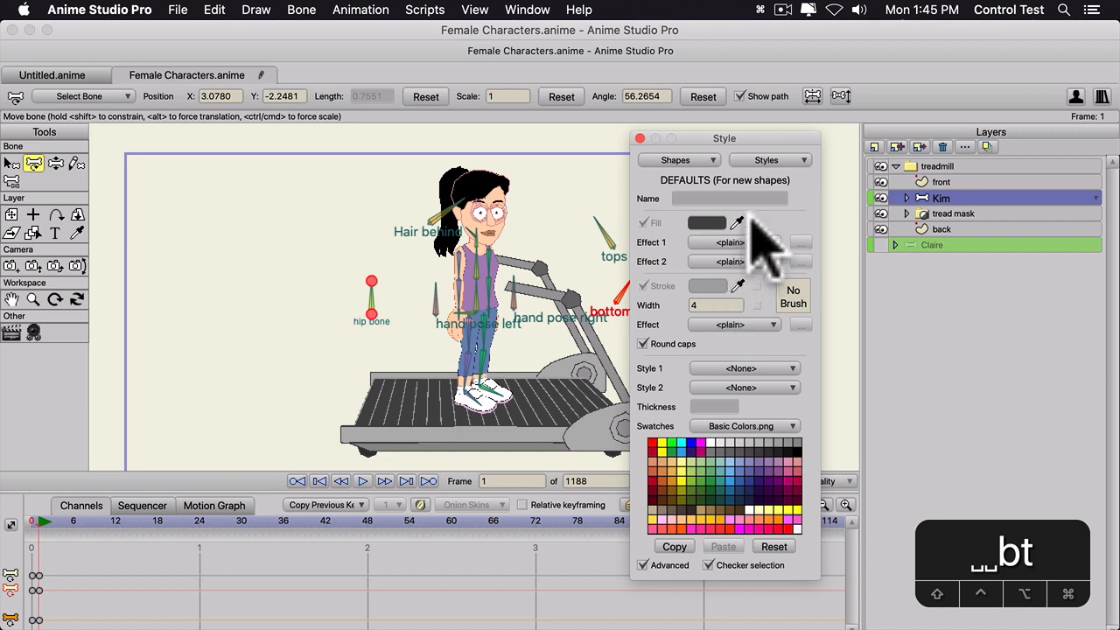
click(765, 160)
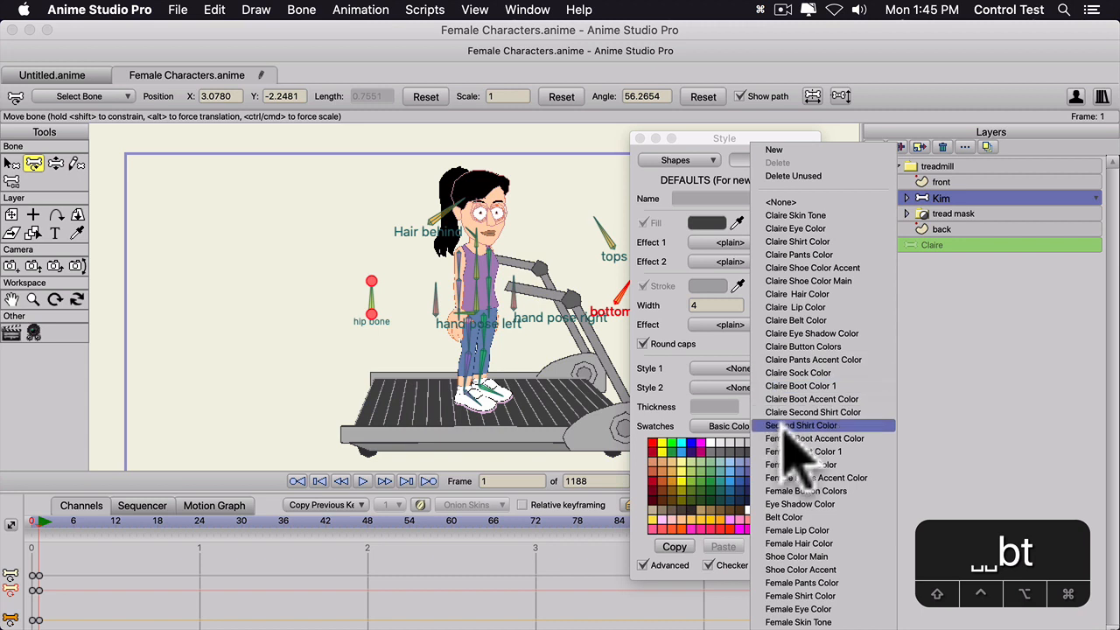
click(792, 426)
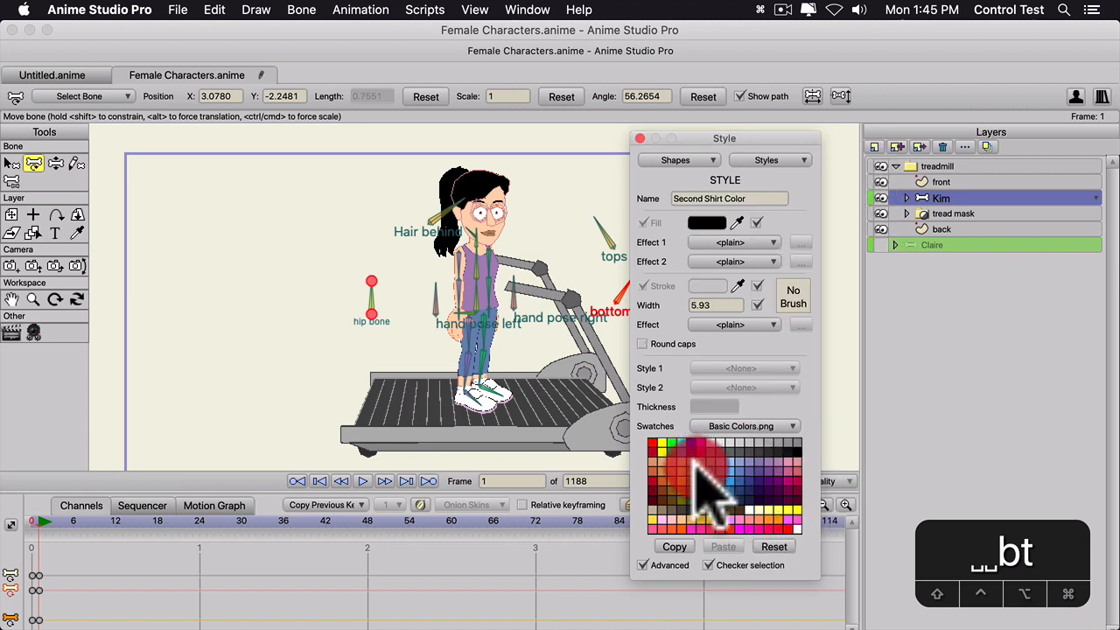
- Open the Female Skin Tone style and set its fill to a tan swatch colour
click(767, 160)
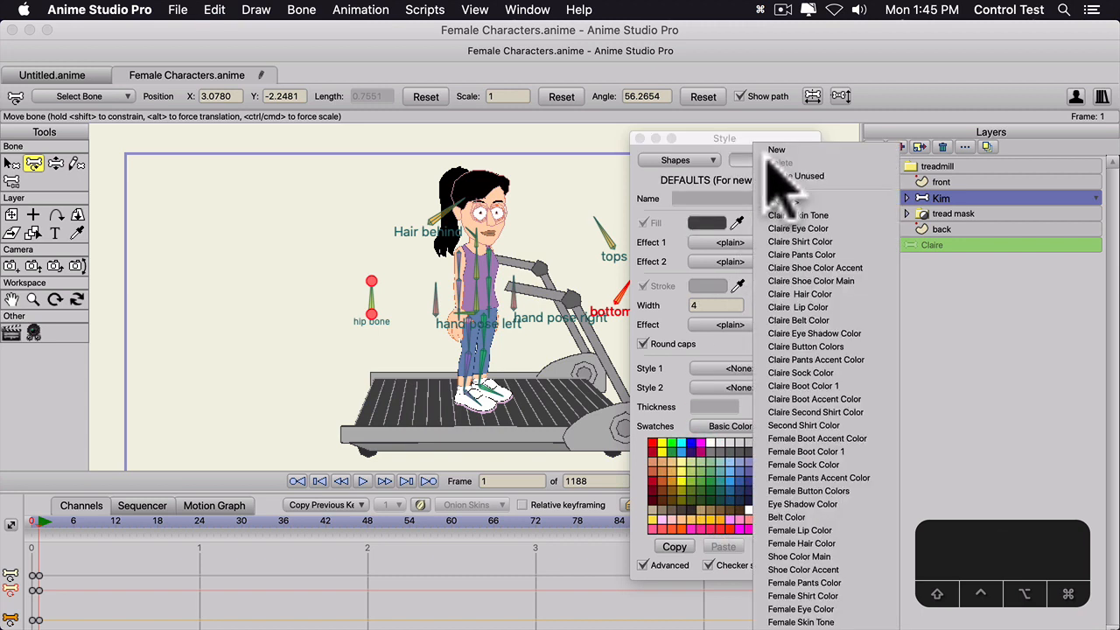
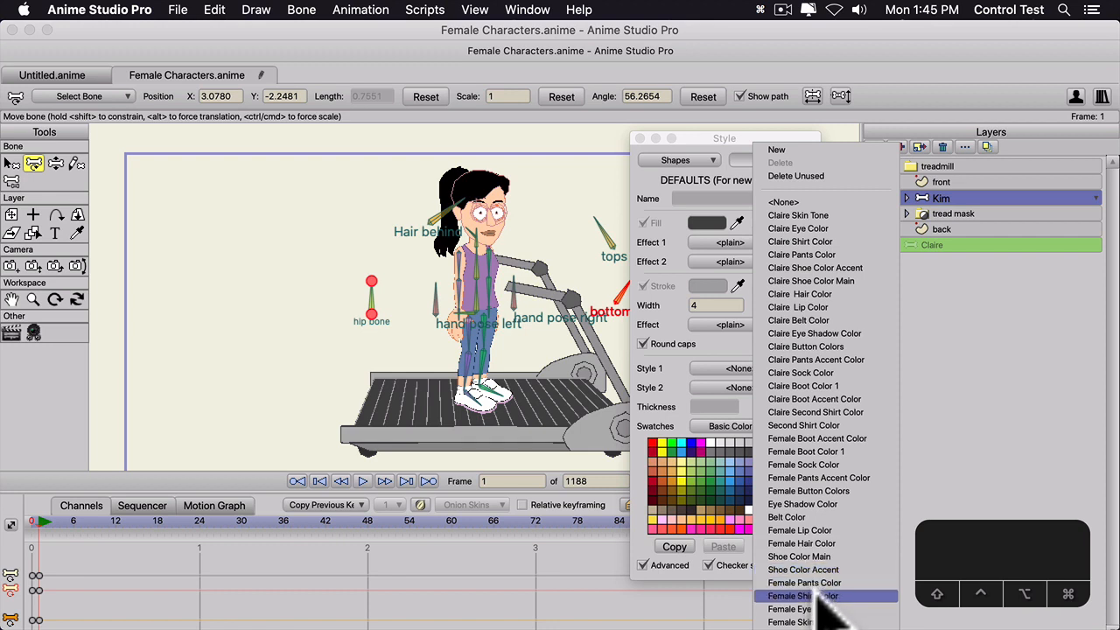
click(824, 623)
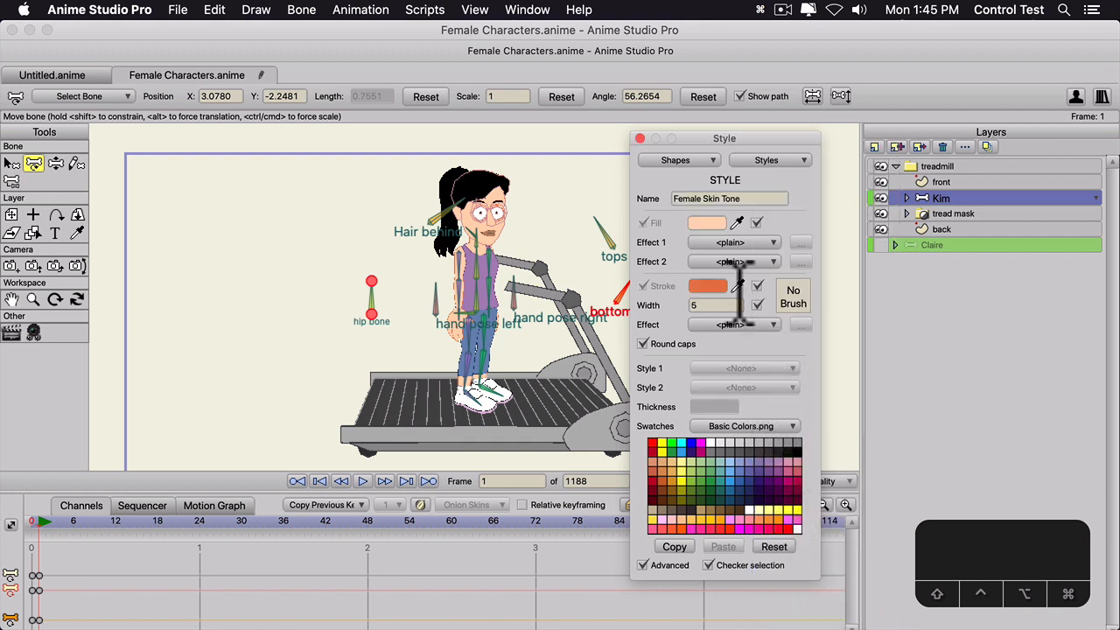
click(695, 468)
click(682, 487)
click(701, 495)
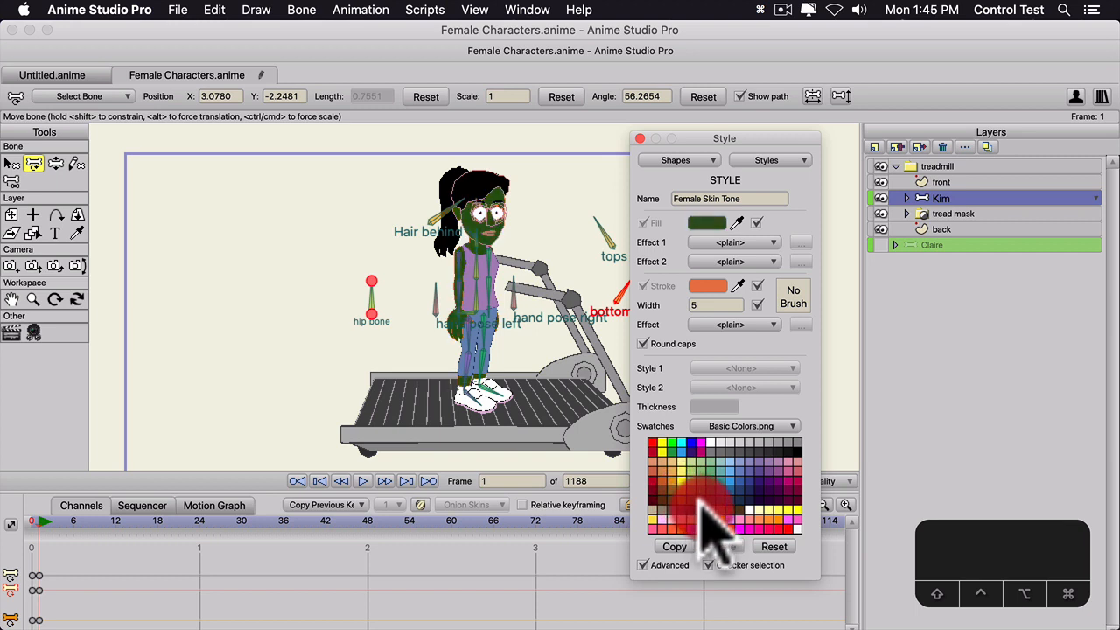
click(699, 506)
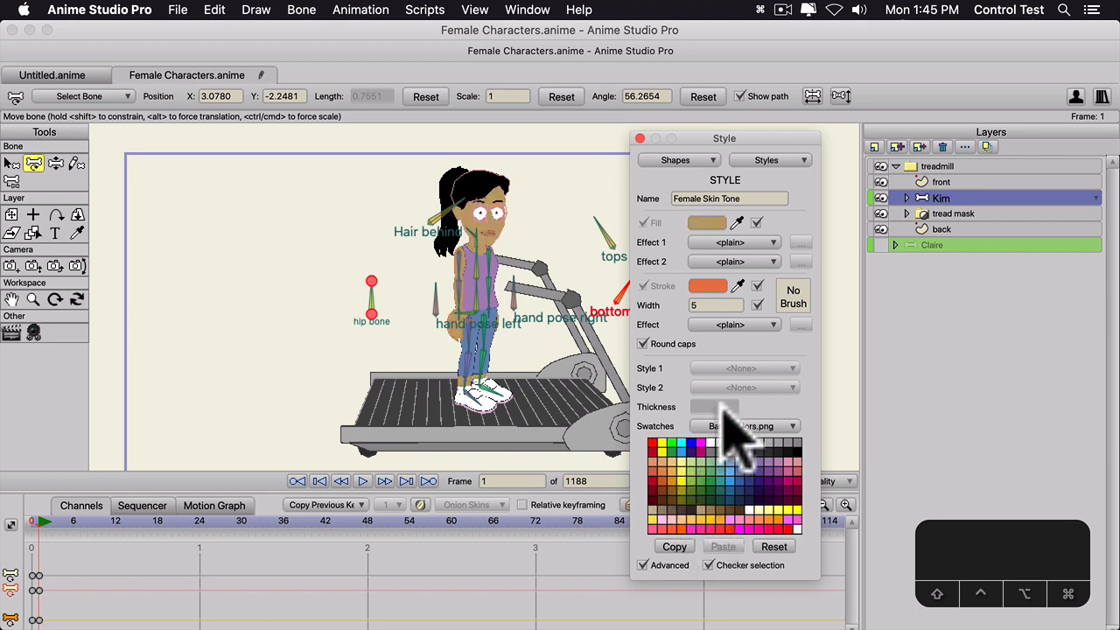
- Copy the Female Skin Tone fill to its stroke and darken the stroke to brown 574621
mouse_move(736, 285)
mouse_down()
mouse_move(725, 215)
mouse_move(713, 219)
mouse_up()
click(707, 286)
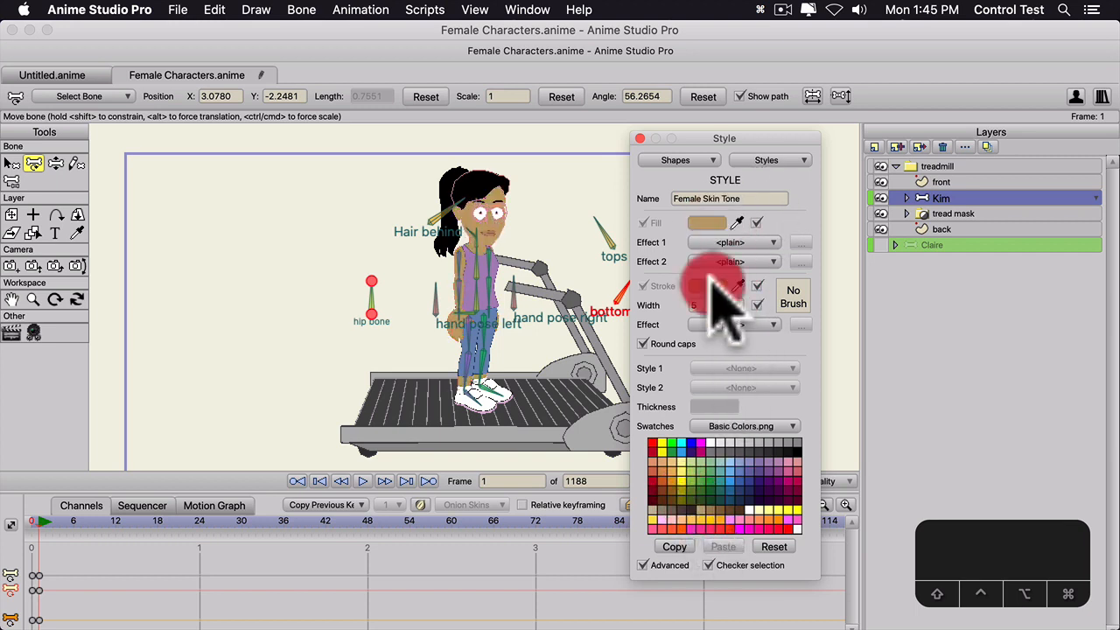
click(746, 395)
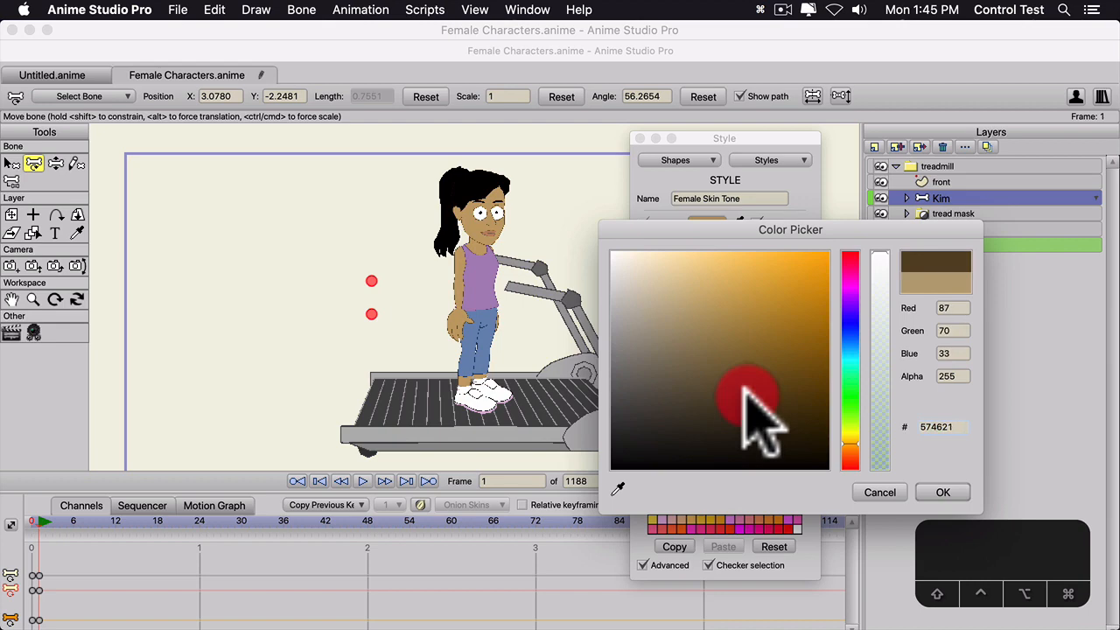
click(933, 490)
- Open the Female Hair Color style and set its fill to a pale yellow swatch colour
click(770, 171)
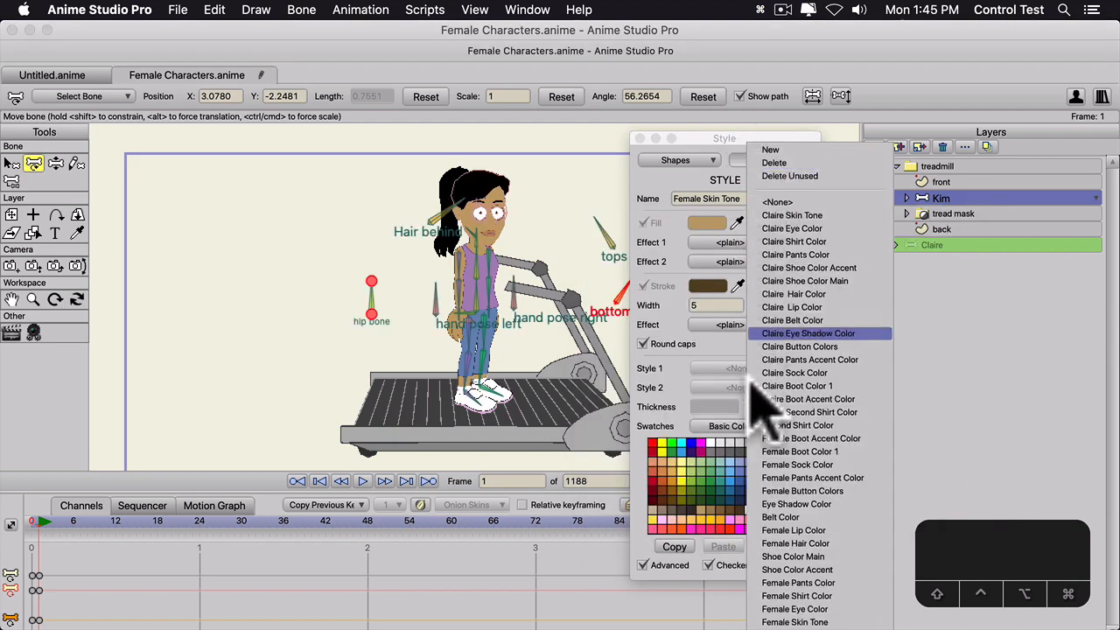
click(783, 562)
click(687, 482)
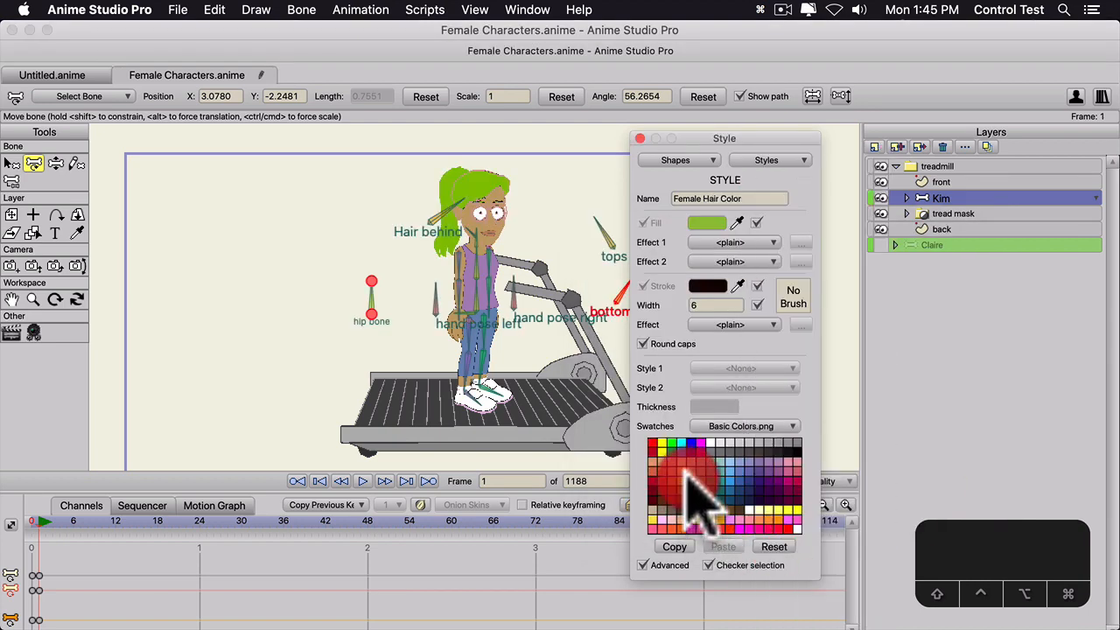
click(680, 472)
click(685, 478)
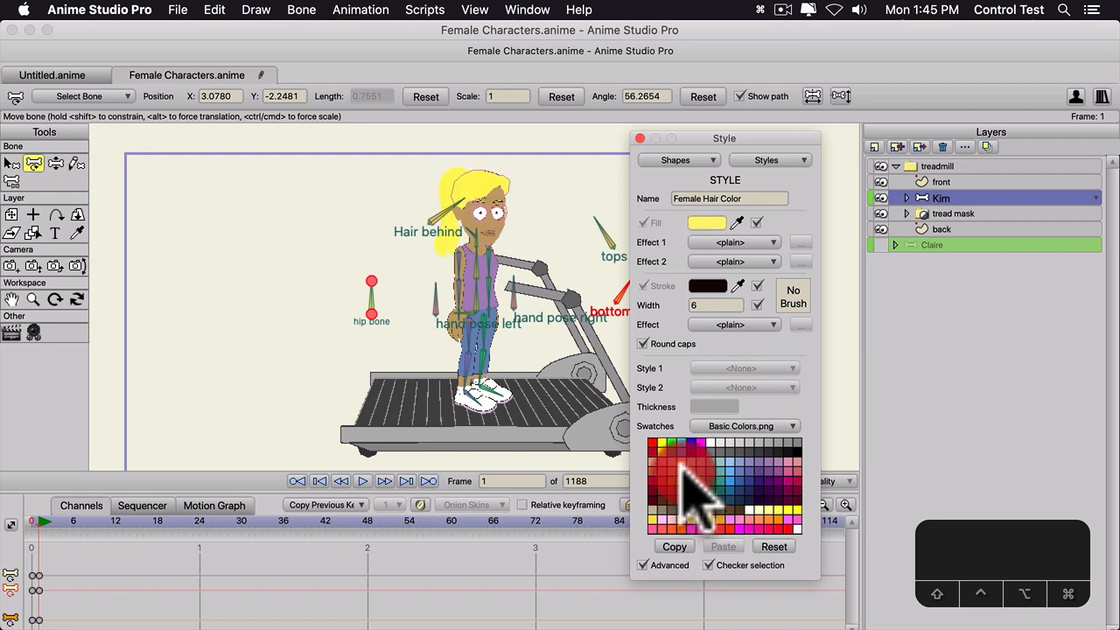
click(682, 468)
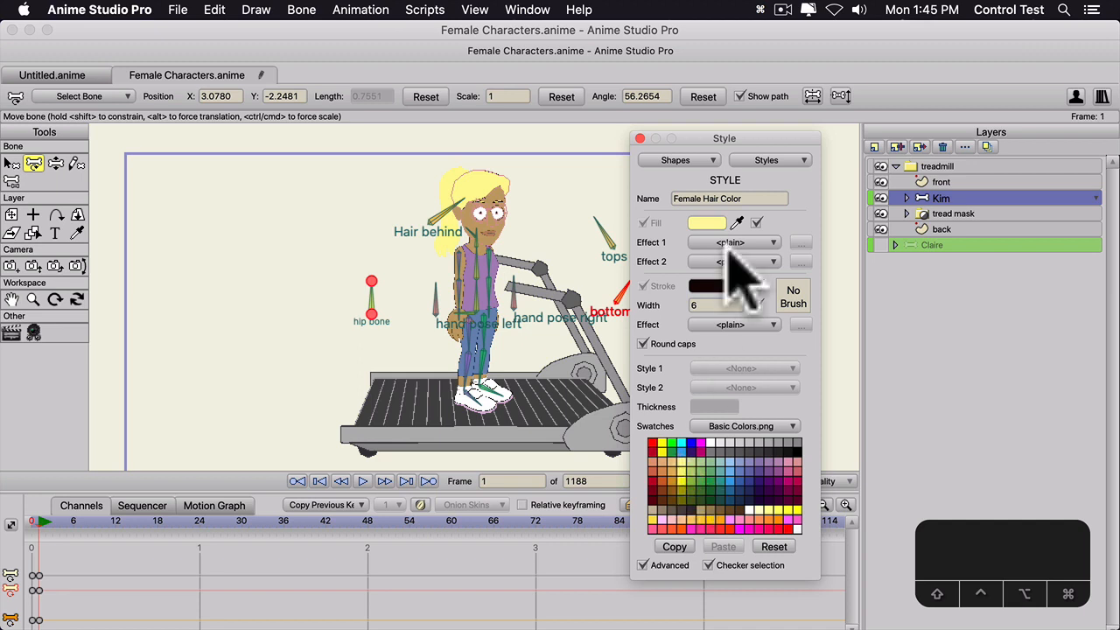
- Copy the Female Hair Color fill to its stroke and try out the darker stroke colour B6AF3D
drag(714, 222, 711, 298)
click(710, 286)
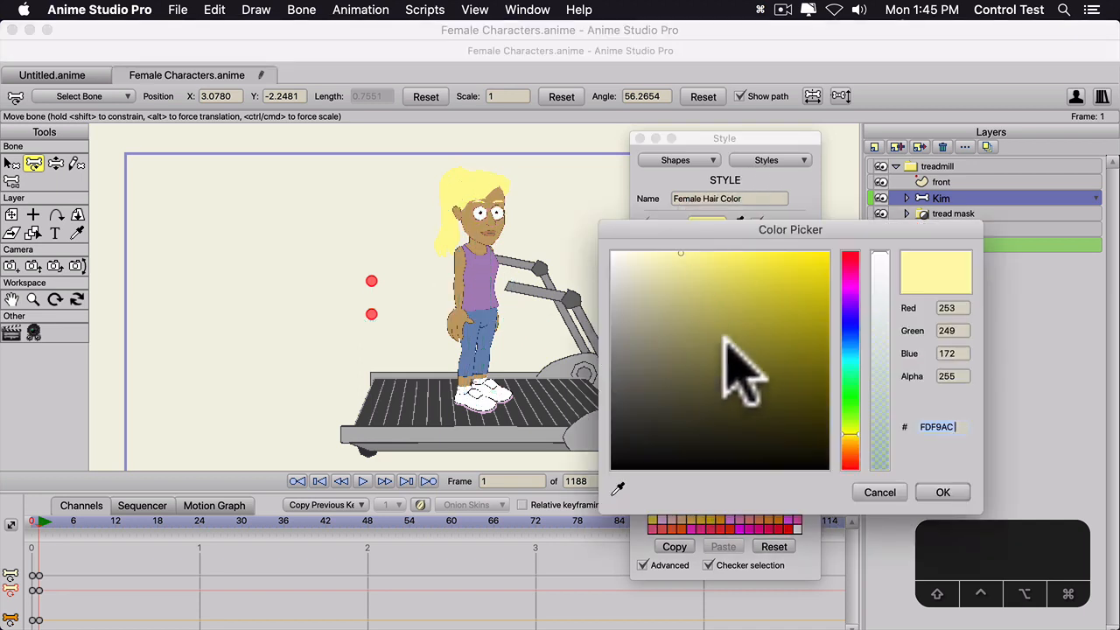
mouse_move(729, 343)
mouse_down()
mouse_move(743, 341)
mouse_move(738, 302)
mouse_move(756, 313)
mouse_up()
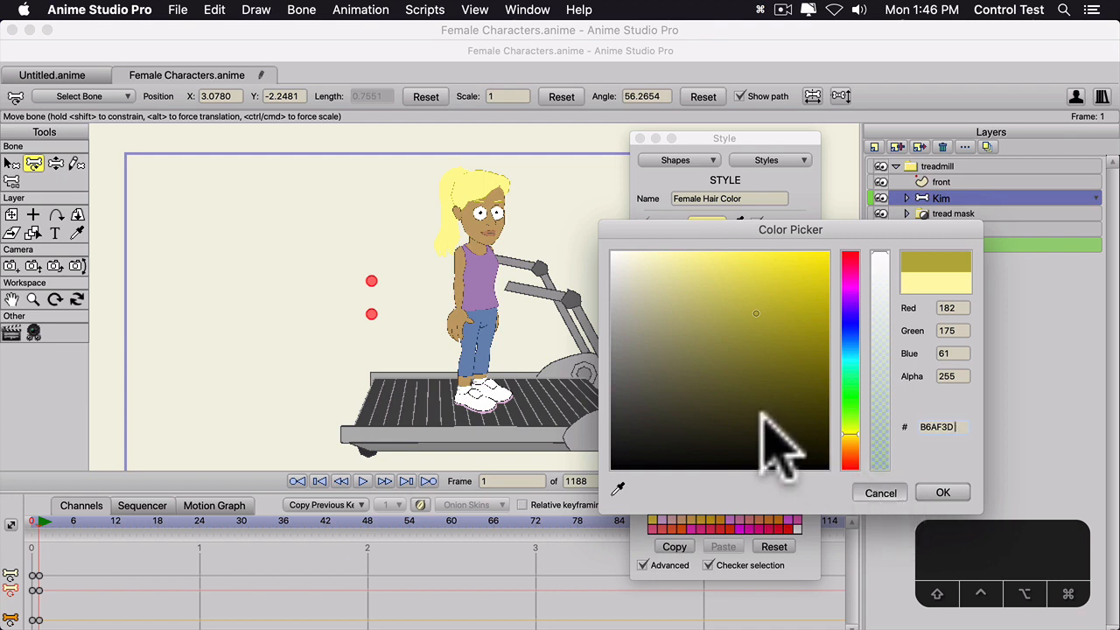
click(881, 492)
- Change the Female Hair Color fill from the blonde tone to a medium brown
click(700, 219)
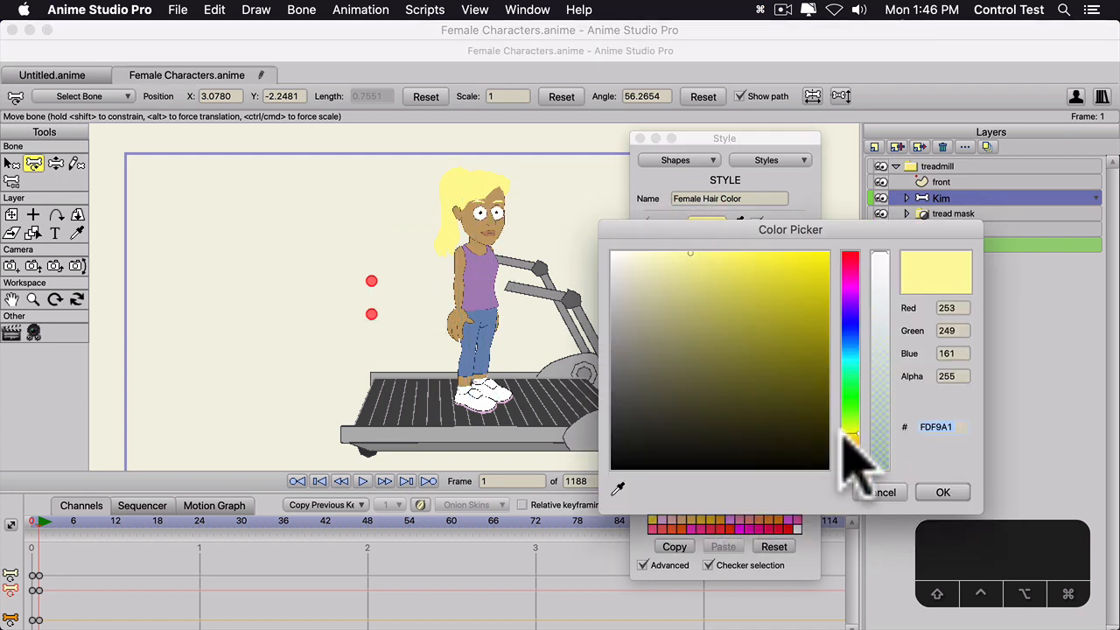
drag(846, 436, 846, 444)
click(746, 343)
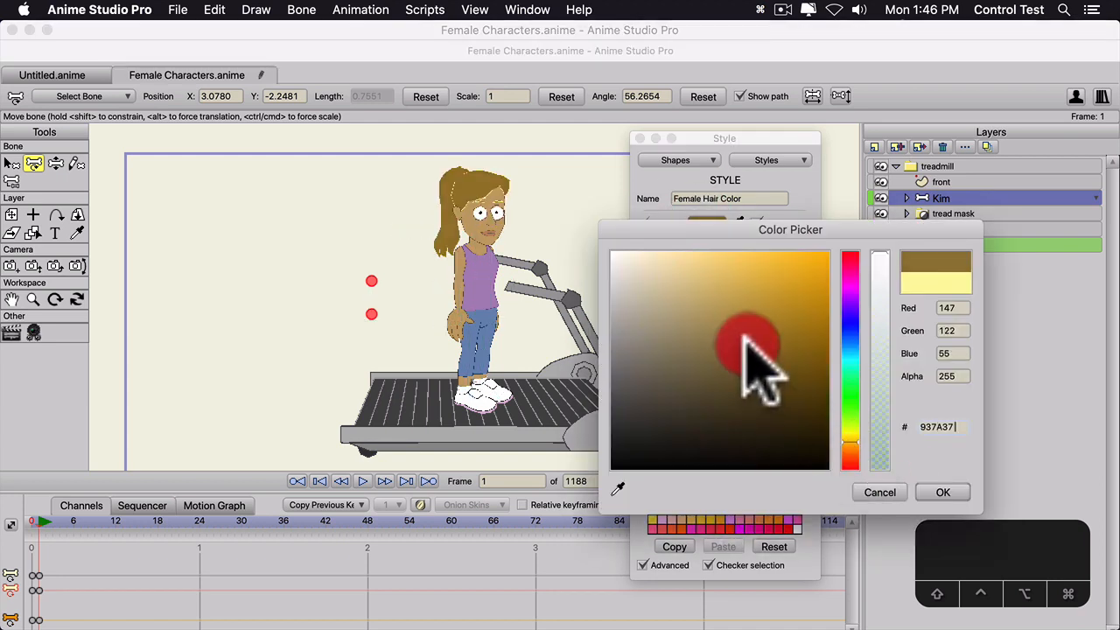
click(941, 493)
- Copy the Female Hair Color fill to its stroke and darken the stroke to 493B15
drag(737, 286, 707, 223)
click(707, 285)
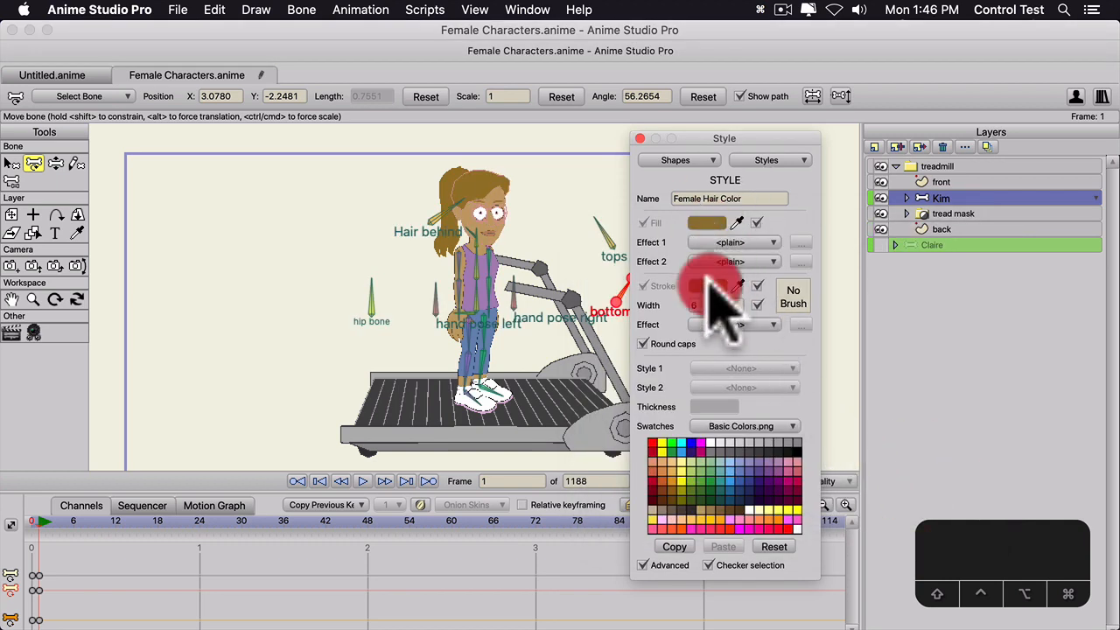
mouse_move(746, 418)
mouse_down()
mouse_move(762, 395)
mouse_move(766, 404)
mouse_up()
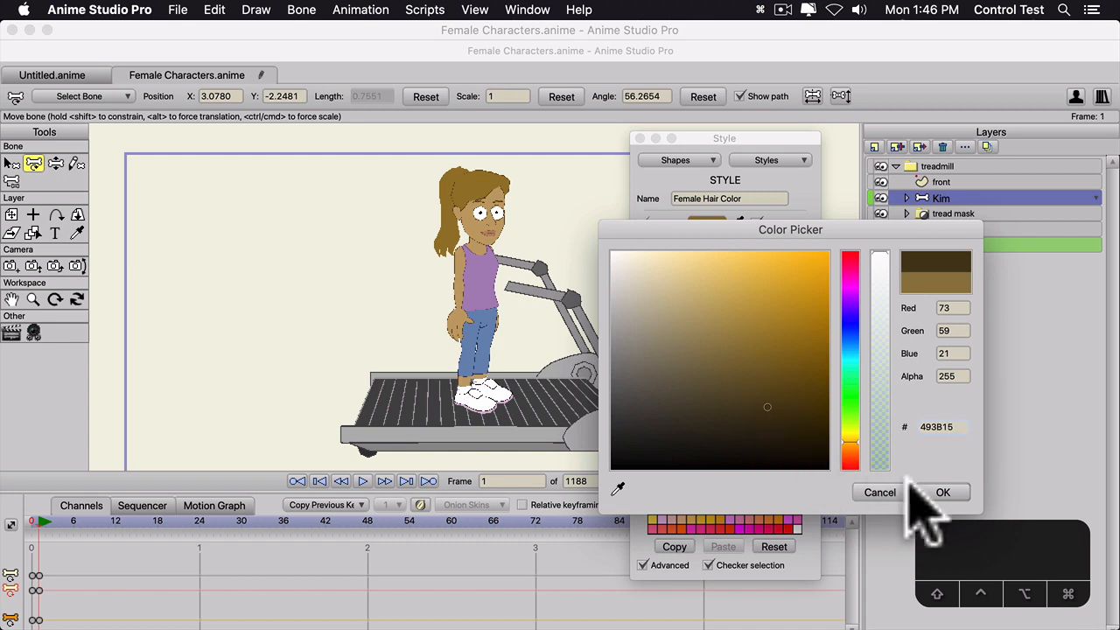
click(942, 492)
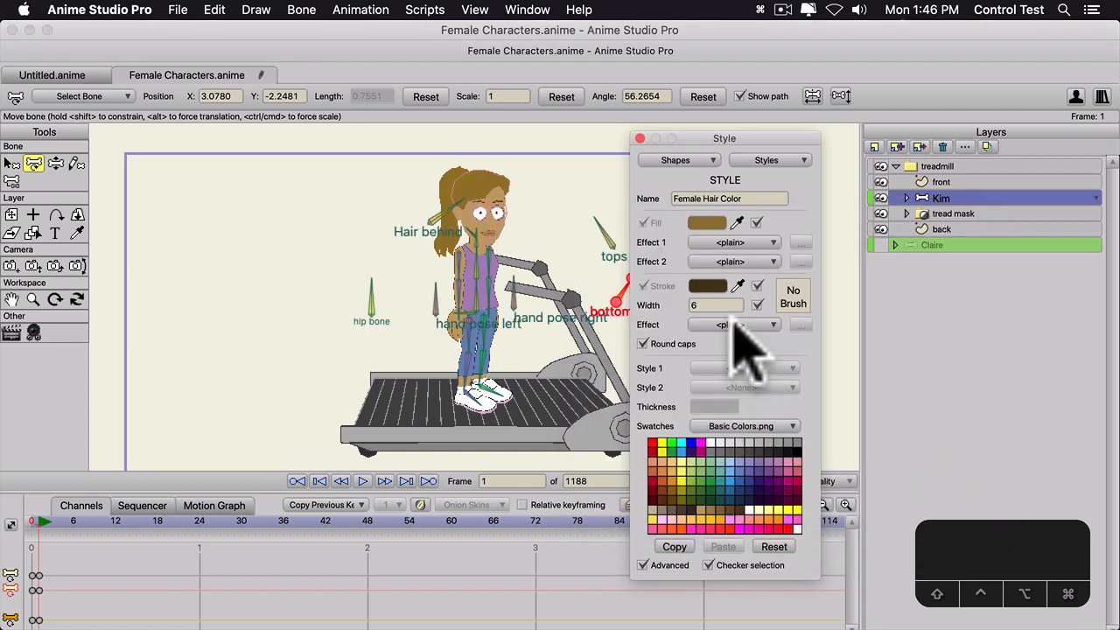
- Open the Female Pants Color style, try black and white fills, and settle on the off-white swatch
click(767, 160)
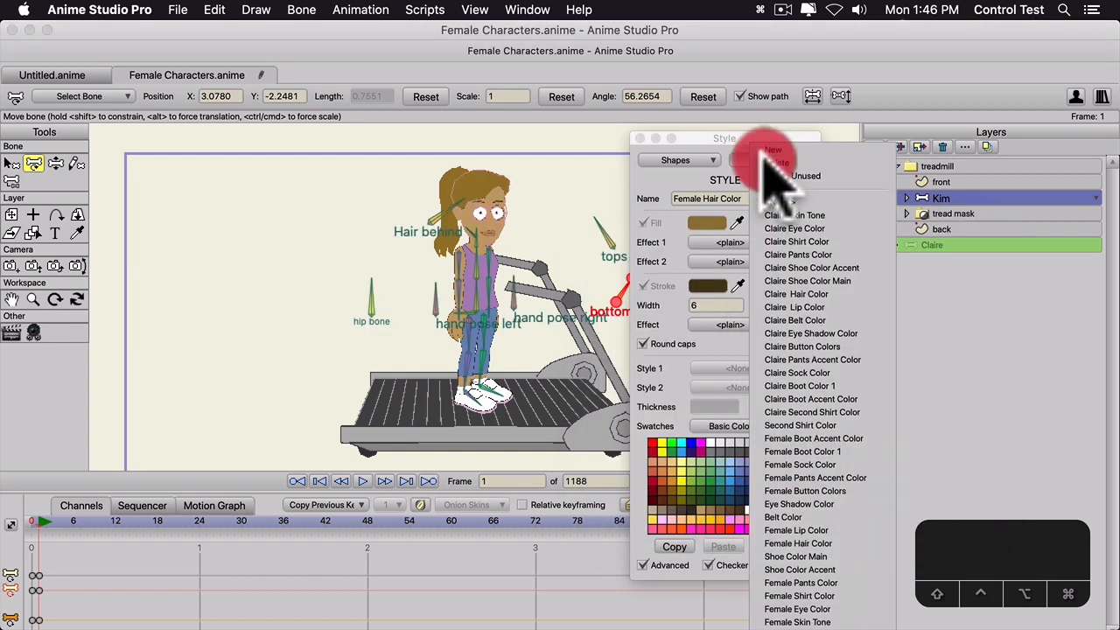
click(797, 582)
click(747, 443)
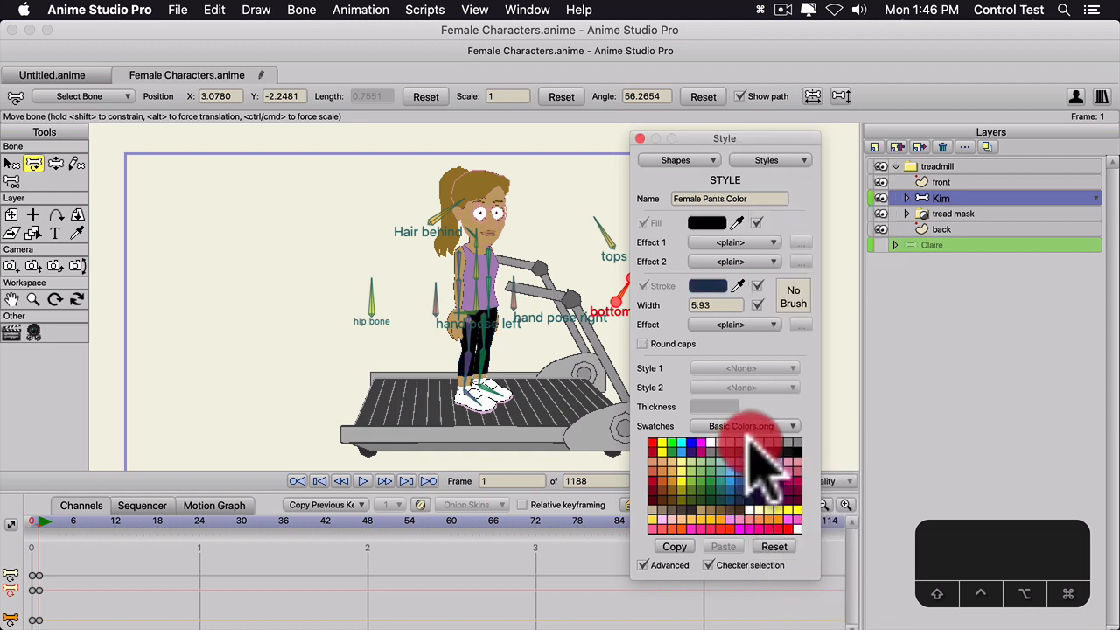
click(712, 444)
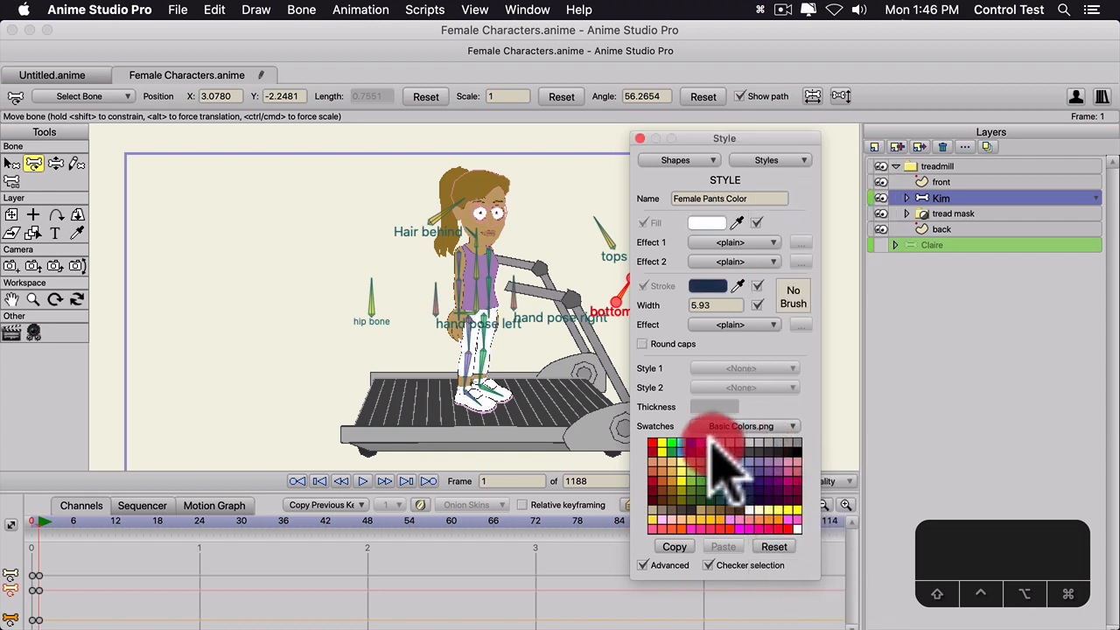
click(720, 444)
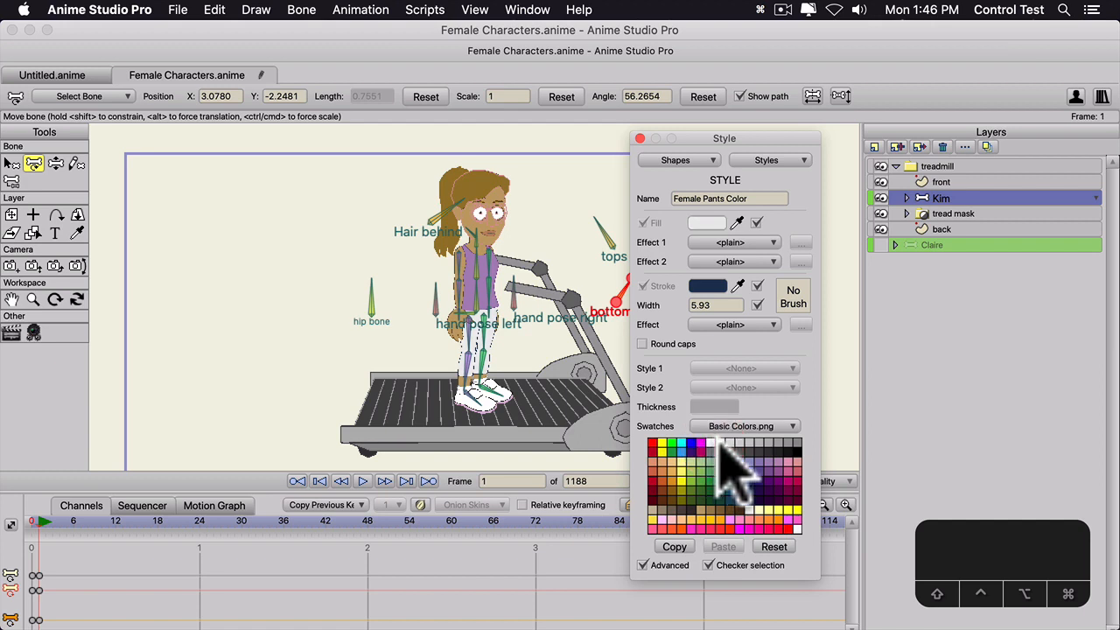
- Open the Female Shirt Color style and set its fill to a red swatch colour
click(766, 161)
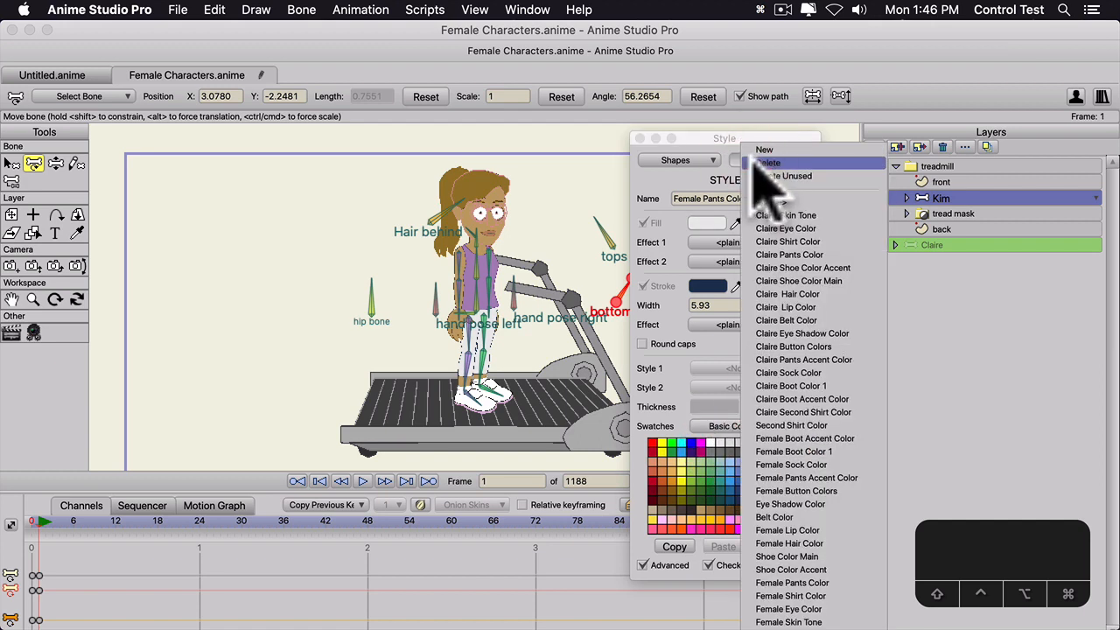
click(790, 596)
click(654, 483)
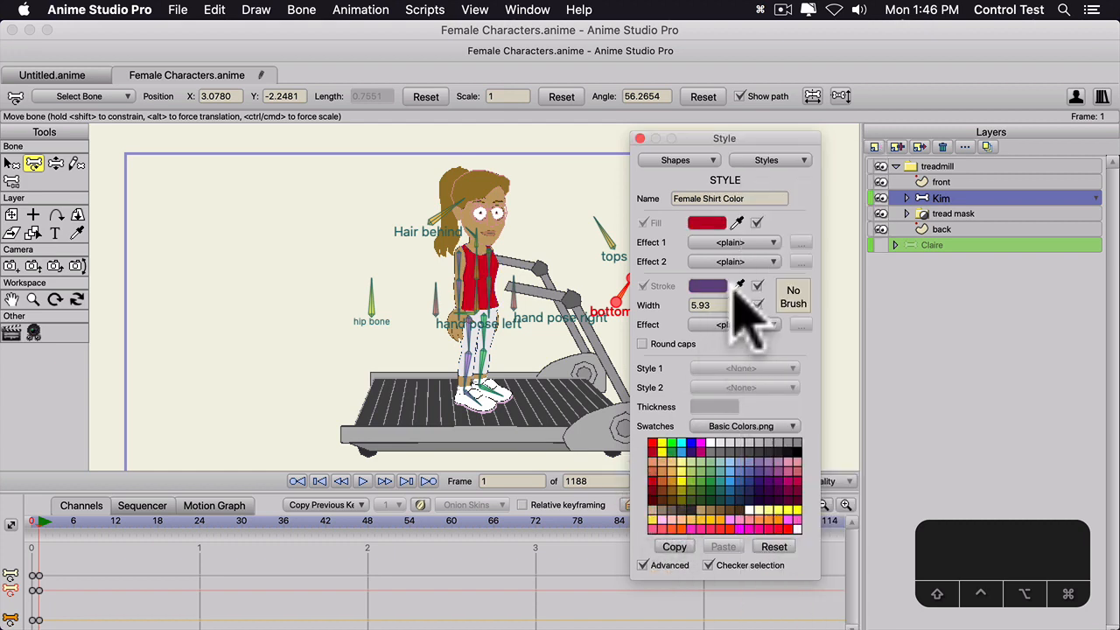
- Copy the Female Shirt Color fill to its stroke and darken the stroke to a deep red
mouse_move(710, 222)
mouse_down()
mouse_move(726, 220)
mouse_move(709, 286)
mouse_up()
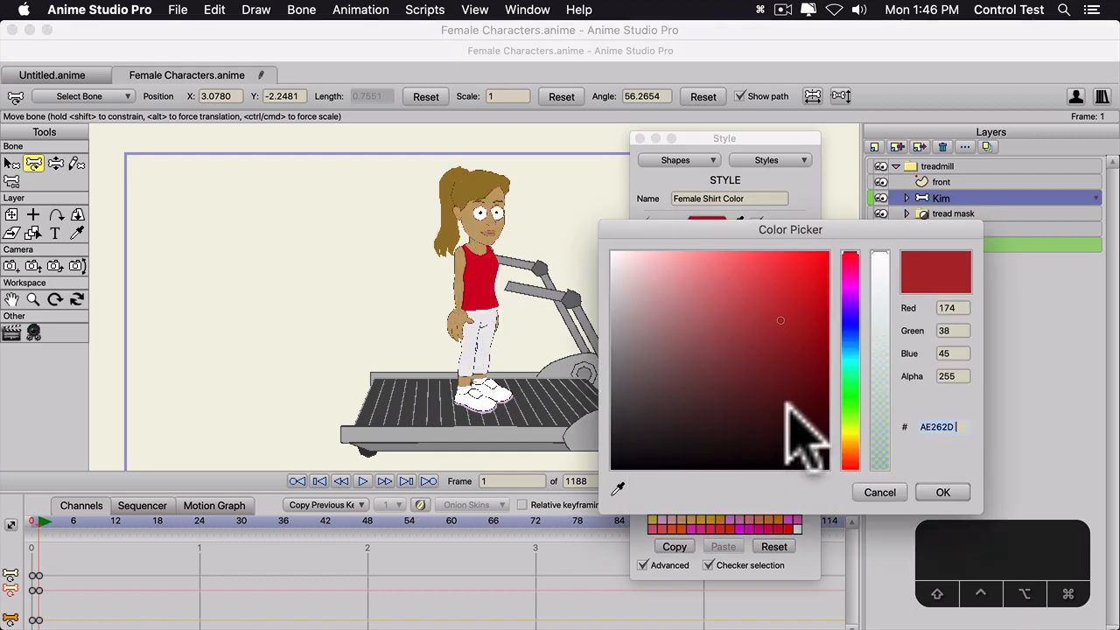
click(794, 425)
click(942, 492)
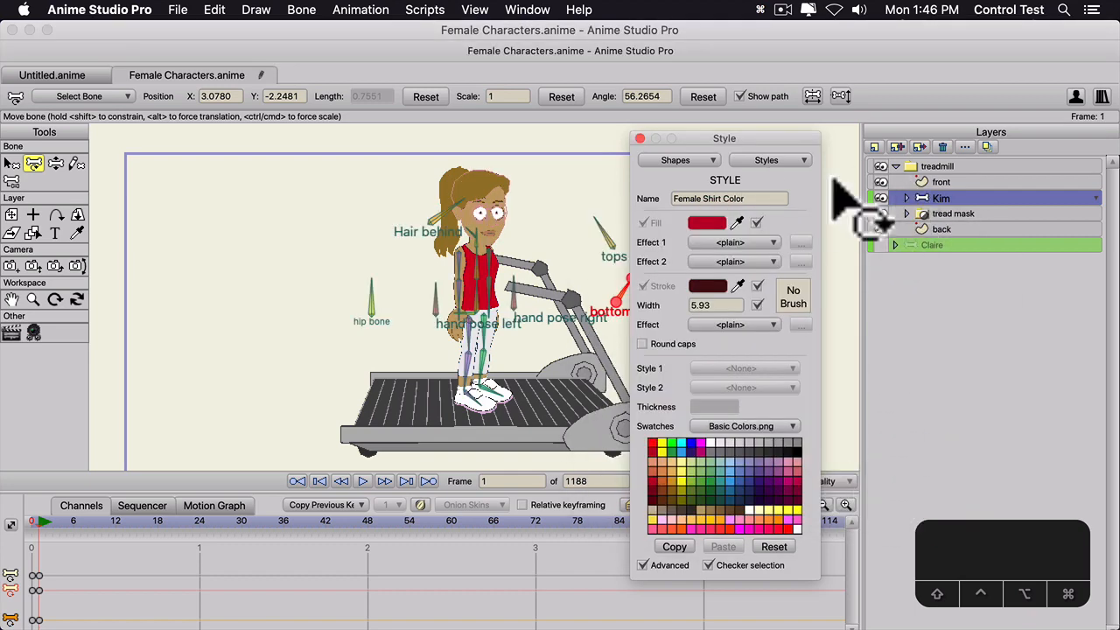
- Set the Shoe Color Accent fill to the red sampled from Kim's shirt and close the Style window
click(787, 163)
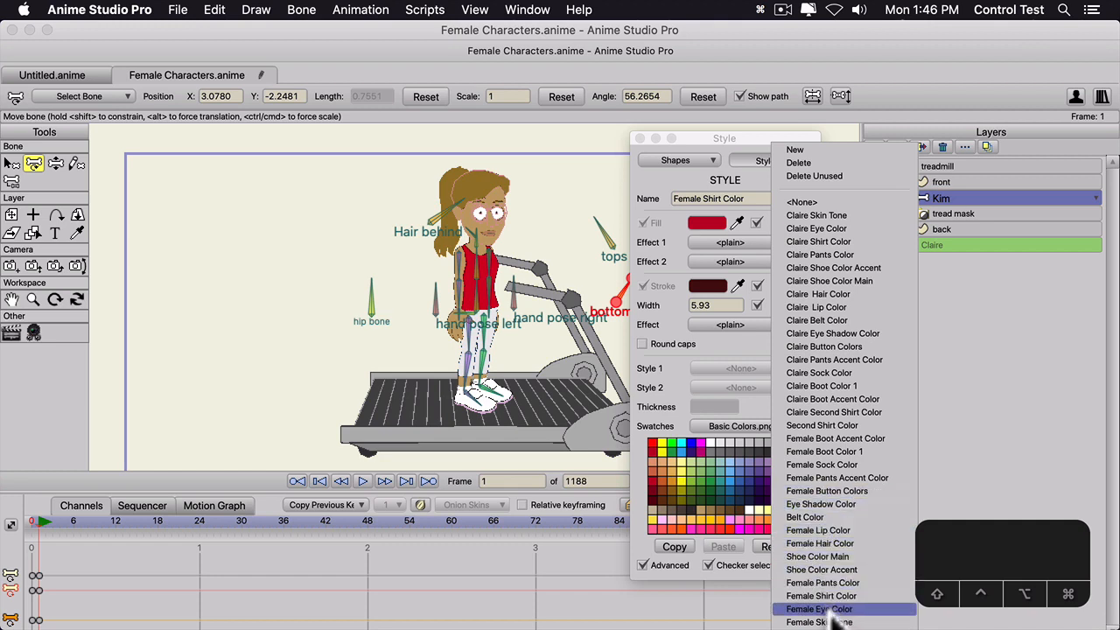
click(830, 570)
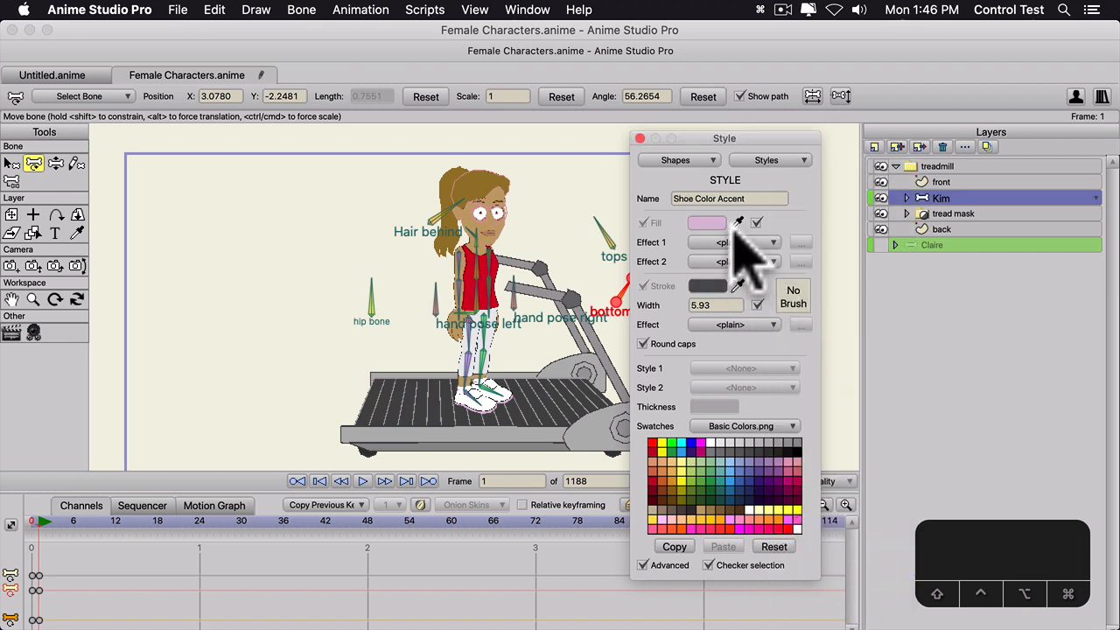
drag(737, 222, 484, 273)
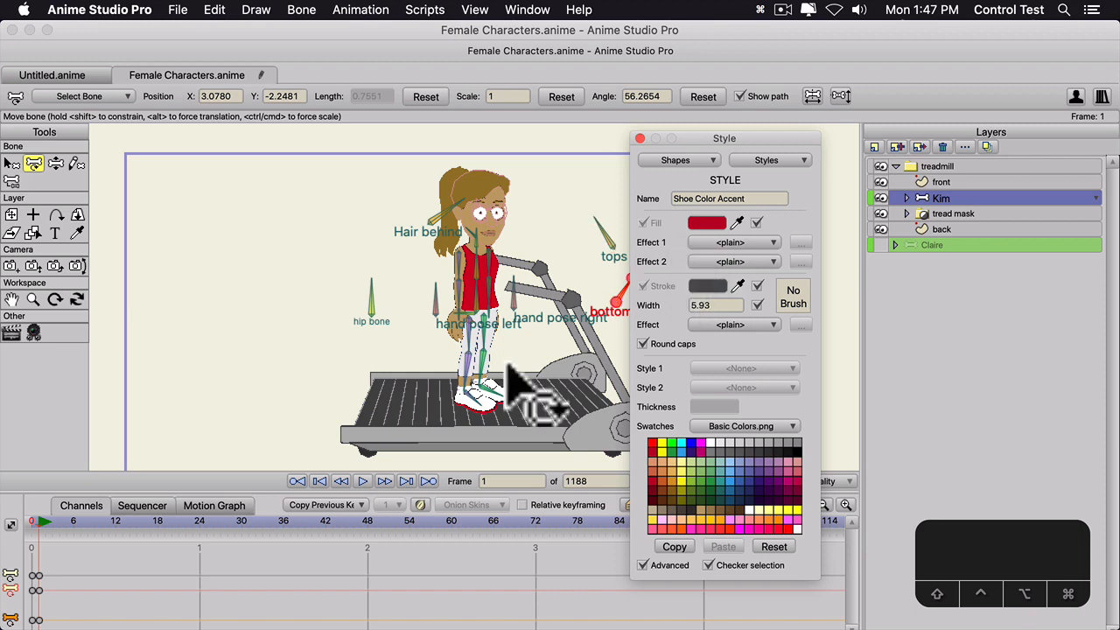
click(640, 139)
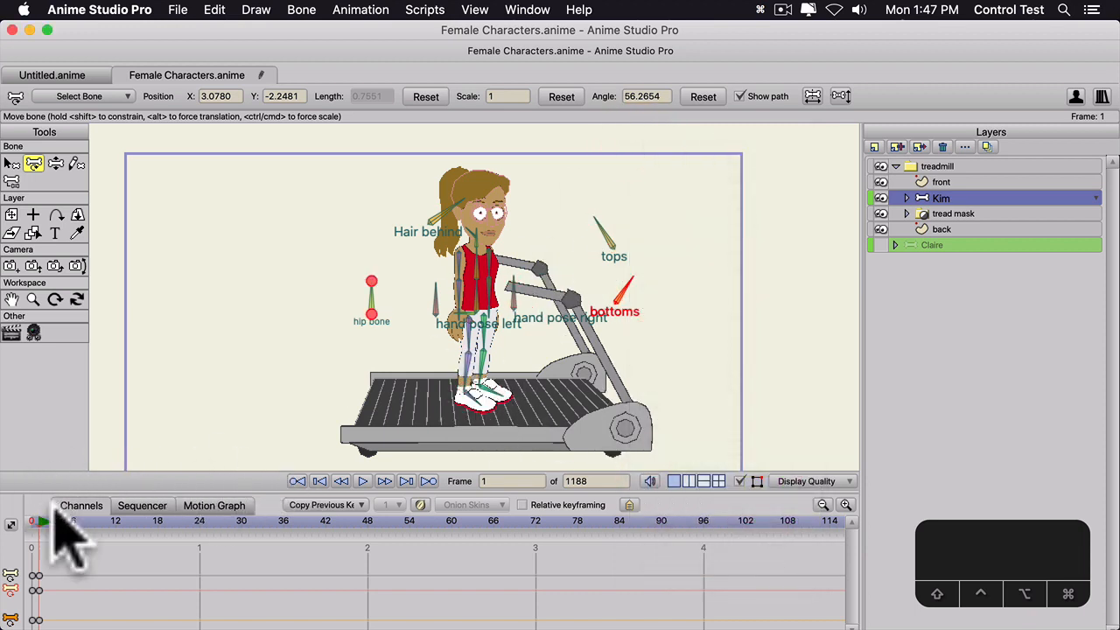
- Pose Kim's legs and arms in a walking stride at frame 1 with the Manipulate Bones tool
key(z)
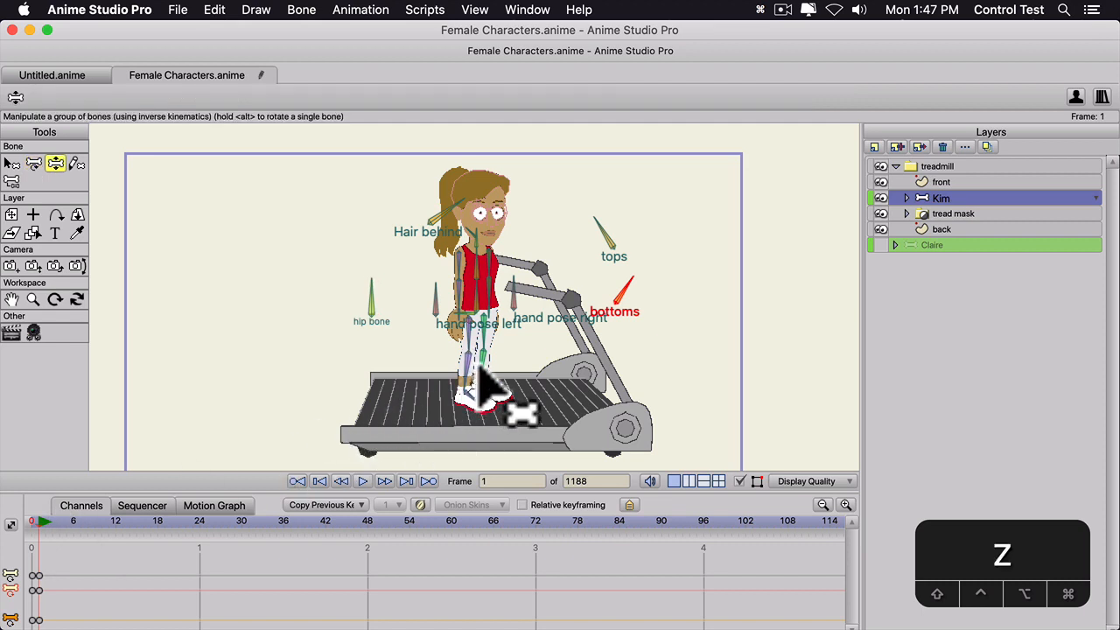
mouse_move(481, 364)
mouse_down()
mouse_move(502, 366)
mouse_move(448, 360)
mouse_move(459, 284)
mouse_move(476, 287)
mouse_move(475, 325)
mouse_up()
key(z)
key(z)
key(z)
drag(513, 391, 515, 382)
key(z)
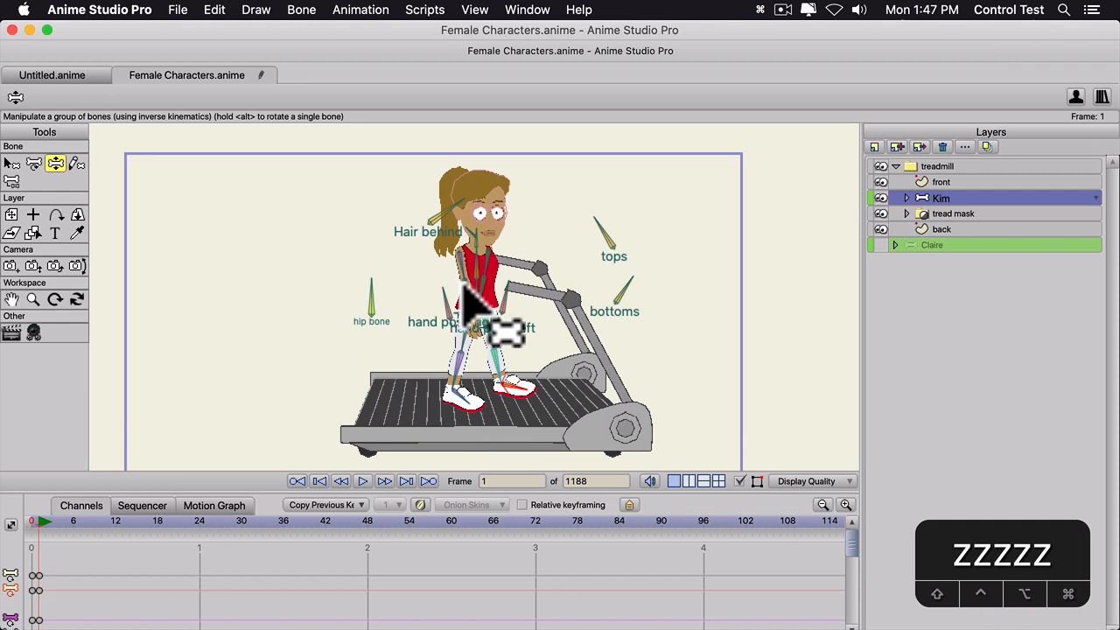
mouse_move(473, 294)
mouse_down()
mouse_move(479, 308)
mouse_move(484, 290)
mouse_up()
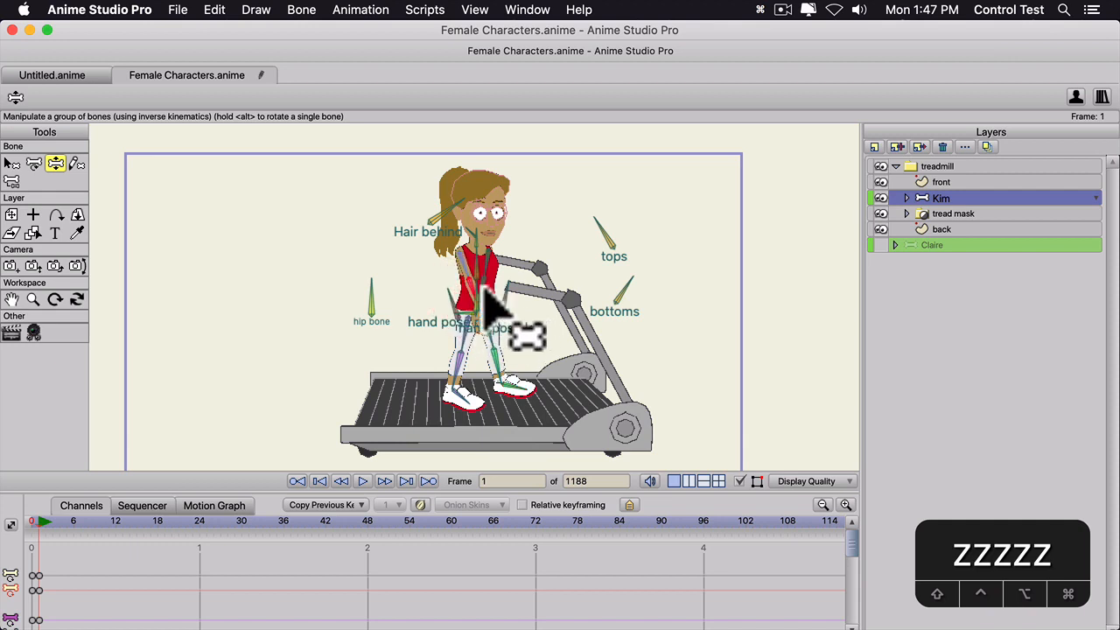
- Select all of Kim's bones and keyframe the stride pose at frame 24
key(super+a)
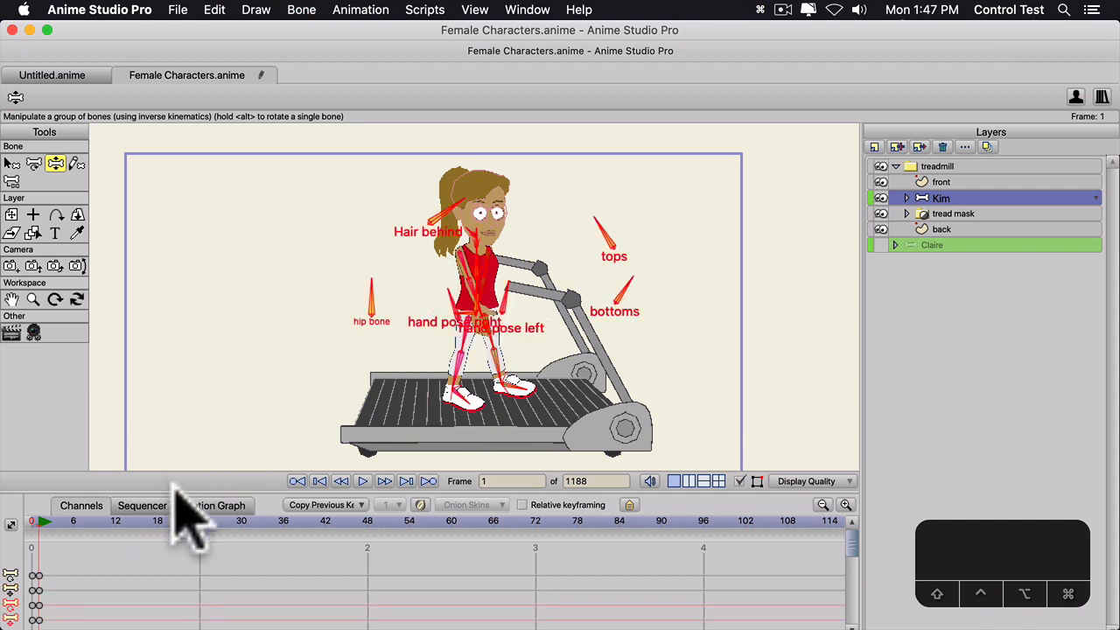
click(200, 521)
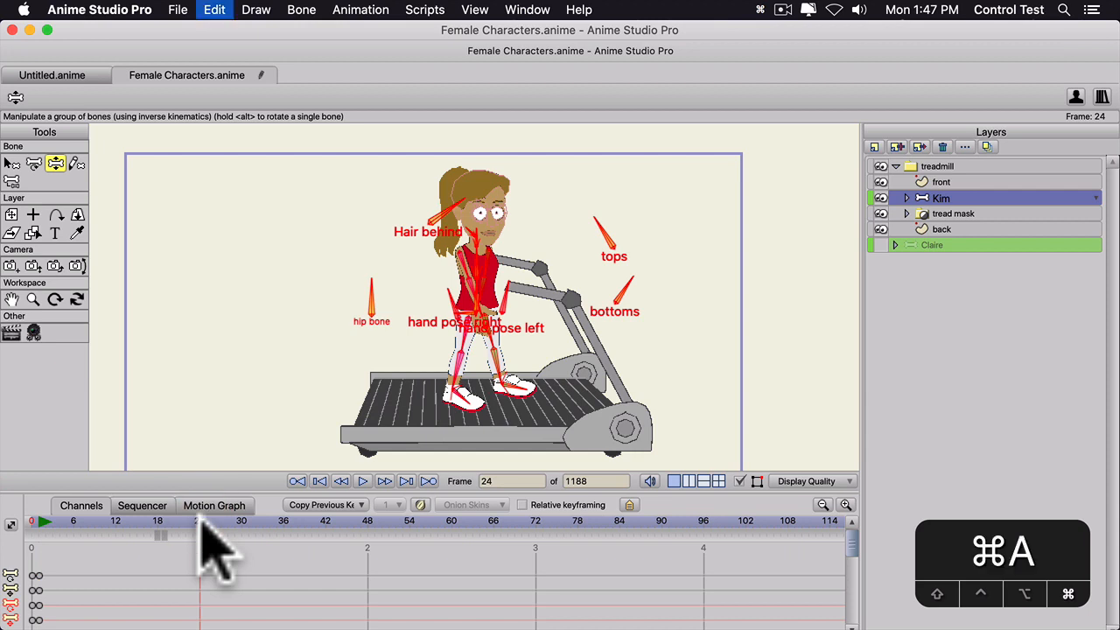
key(super+f)
- Pose the opposite stride at frame 12 by swapping Kim's legs and arms, and keyframe all bones
click(115, 521)
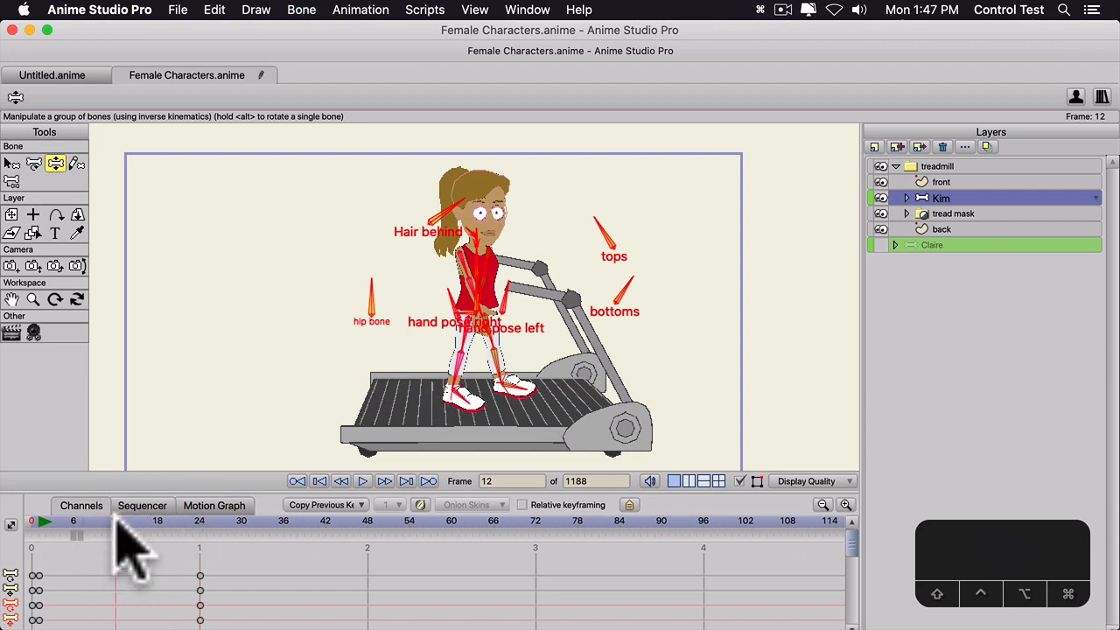
key(z)
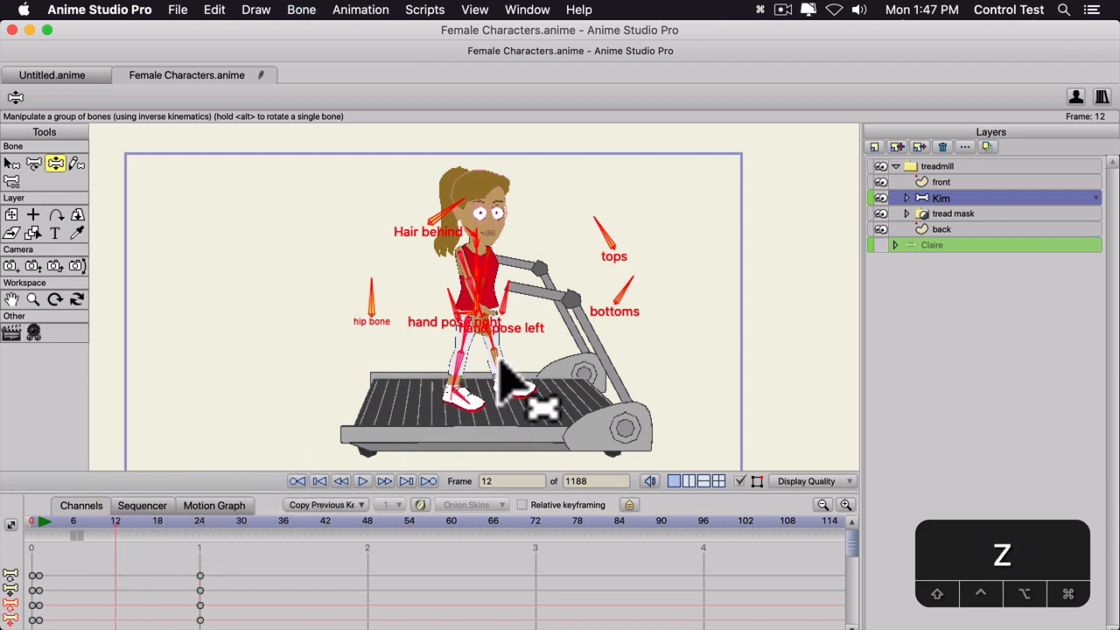
drag(511, 377, 490, 346)
key(z)
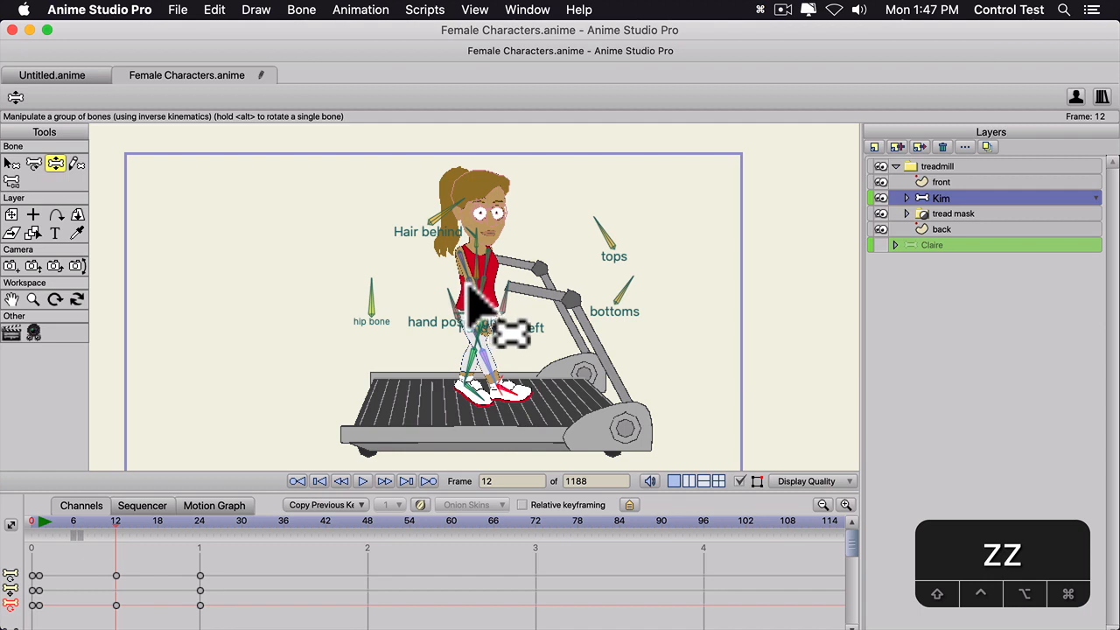
drag(469, 288, 510, 304)
key(super+f)
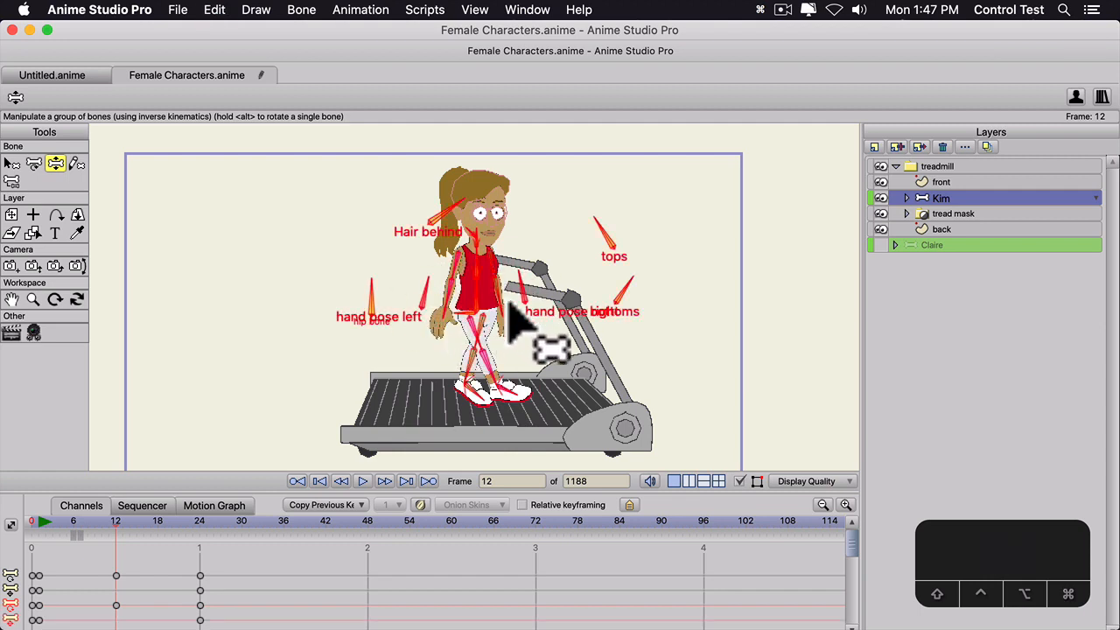
- Create a passing pose at frame 6 with one knee bent and the arm adjusted, and keyframe all bones
click(73, 522)
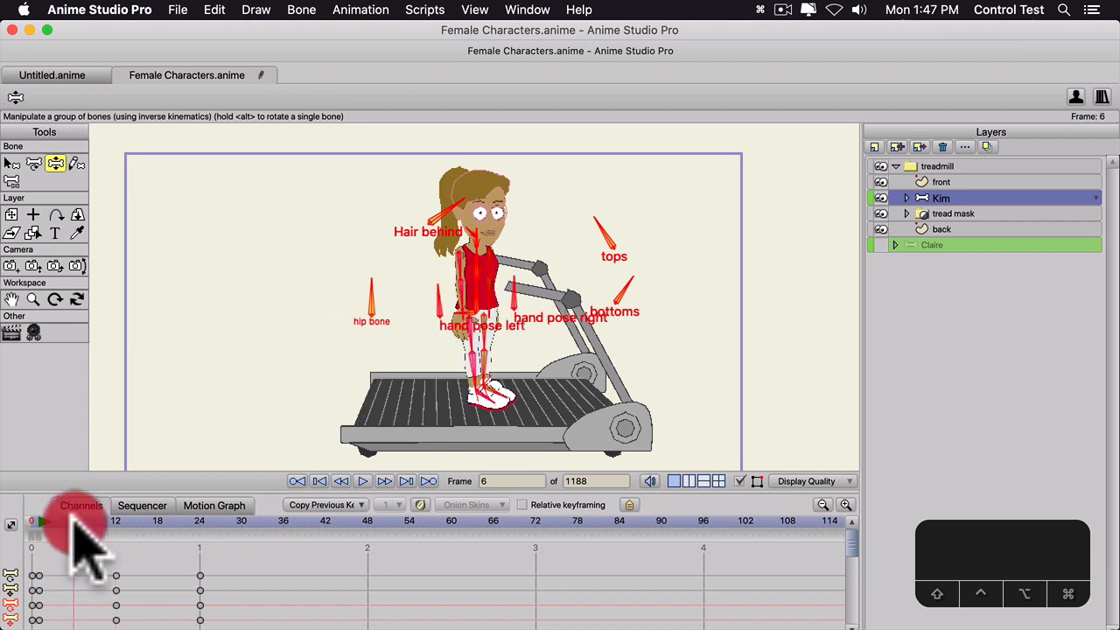
mouse_move(73, 521)
mouse_down()
mouse_move(63, 521)
mouse_move(73, 522)
mouse_up()
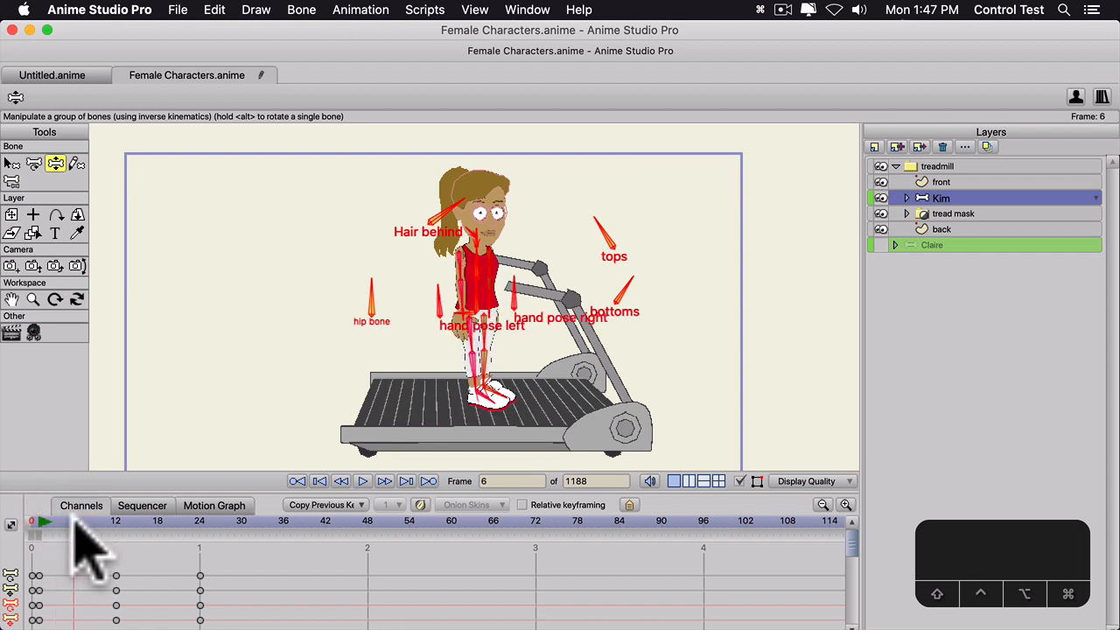
key(z)
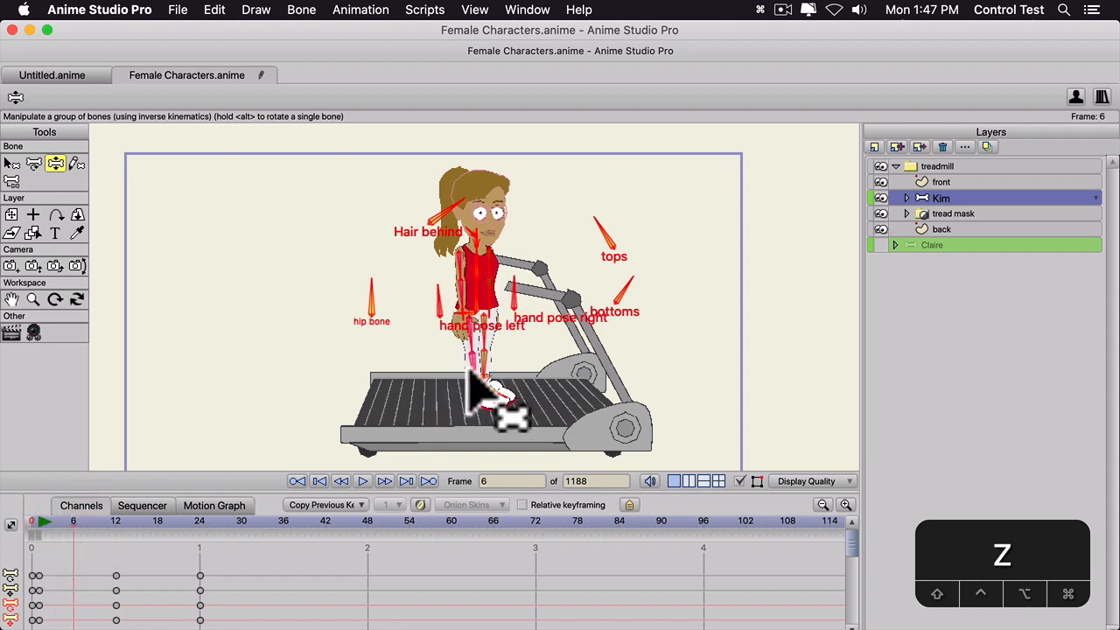
click(458, 350)
drag(456, 347, 478, 378)
key(z)
drag(462, 296, 465, 291)
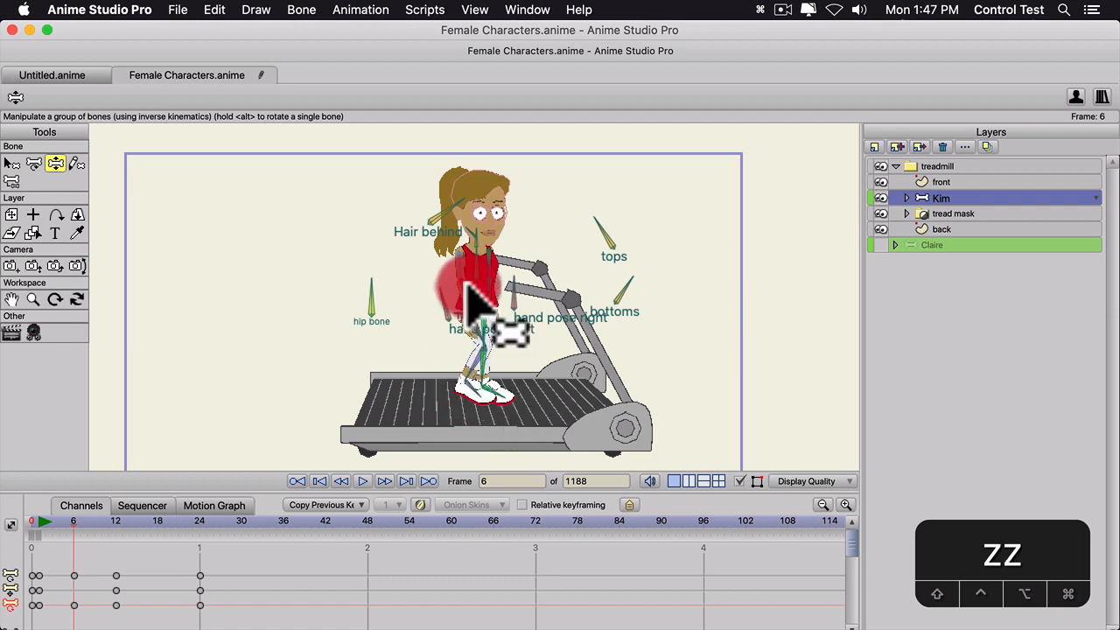
key(super+a)
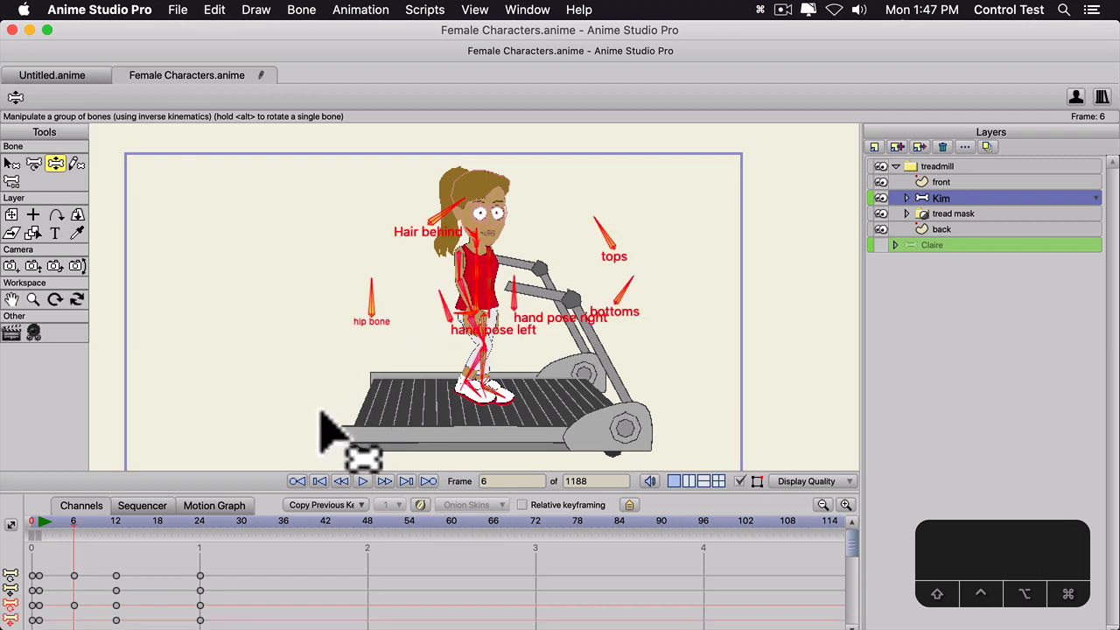
- Create the opposite passing pose at frame 18 with the other knee bent, and keyframe all bones
click(157, 523)
key(z)
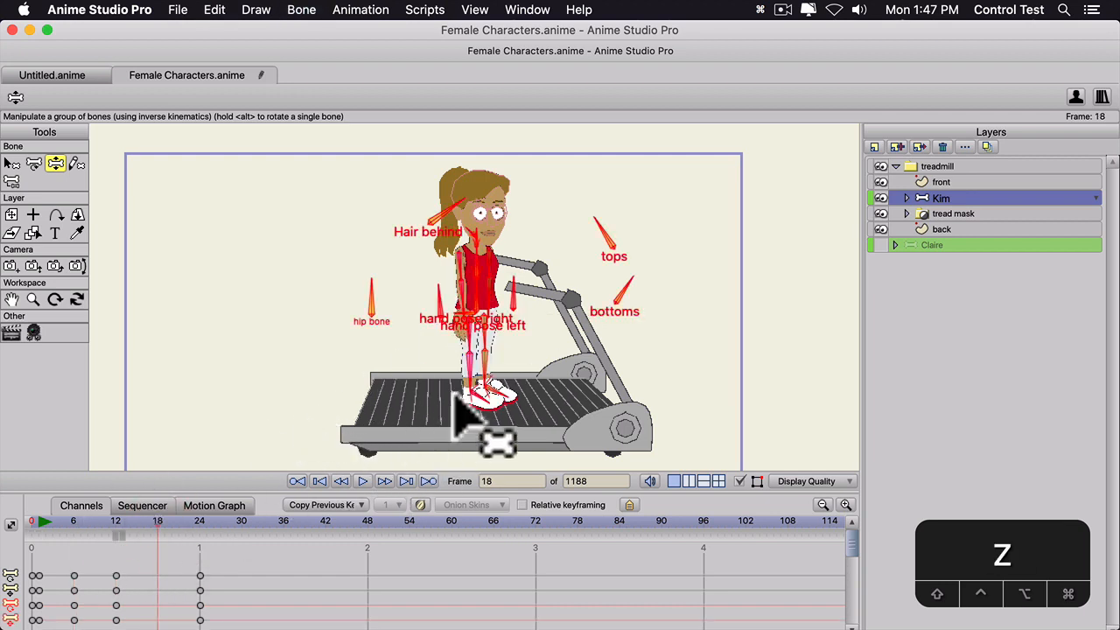
drag(484, 366, 491, 285)
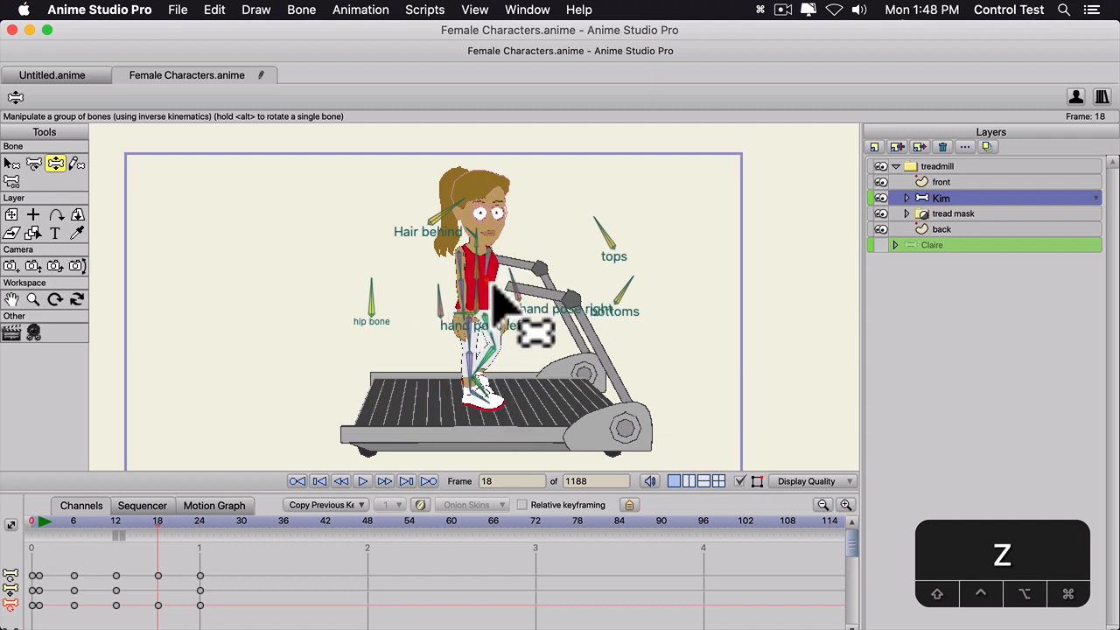
key(super+a)
- Set Kim's bone keyframes at frame 24 to Cycle interpolation, using a relative cycle back of 22 frames
drag(185, 561, 201, 608)
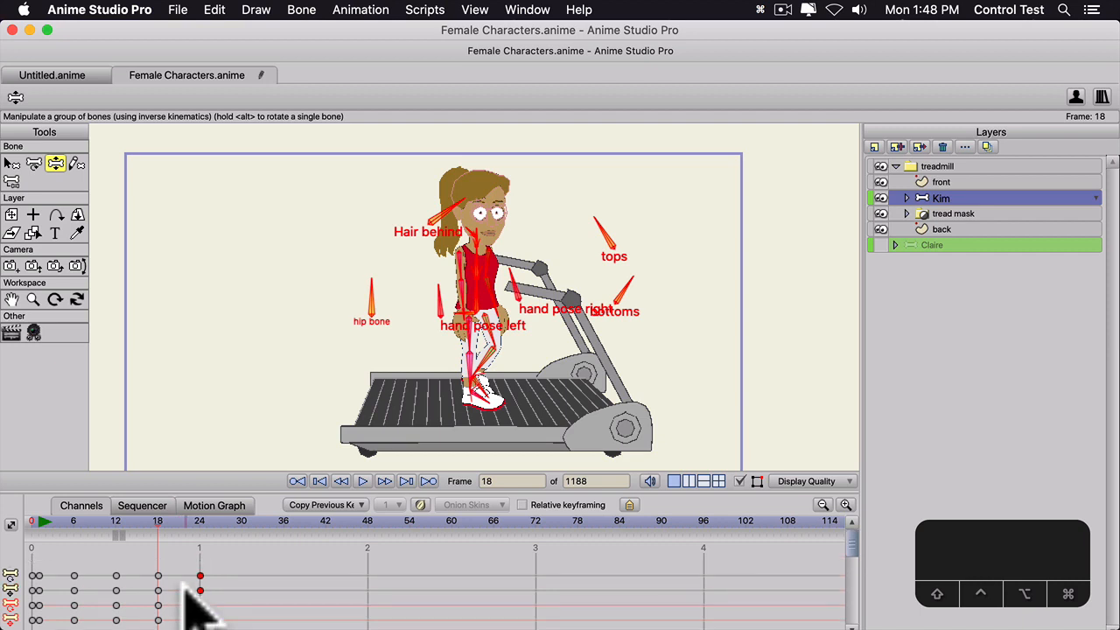
scroll(188, 564, down, 1)
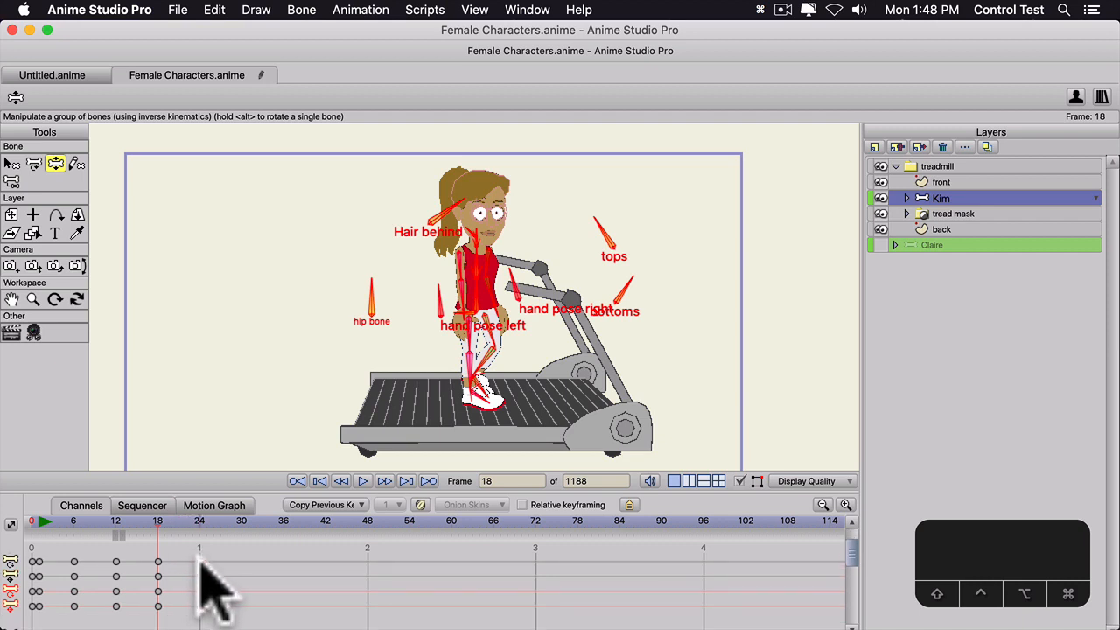
right_click(201, 562)
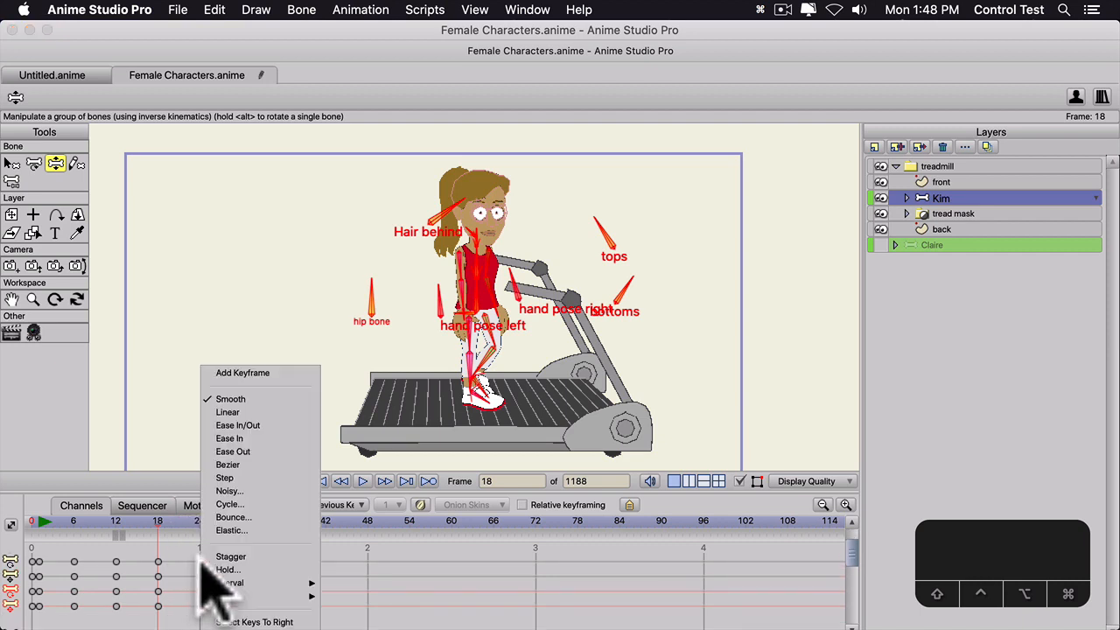
click(229, 505)
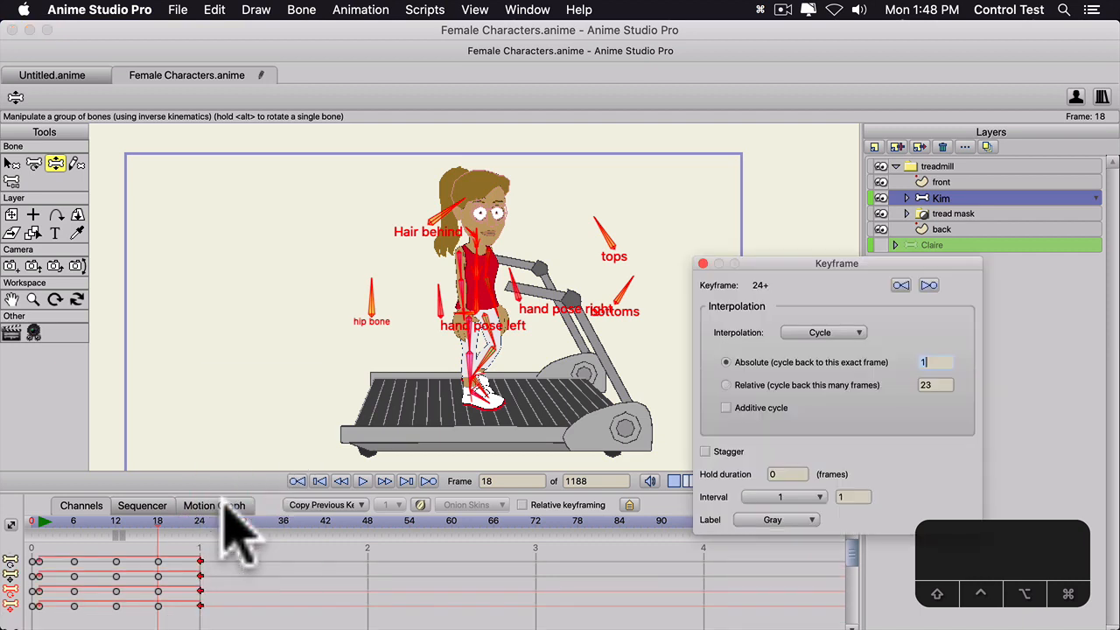
click(727, 385)
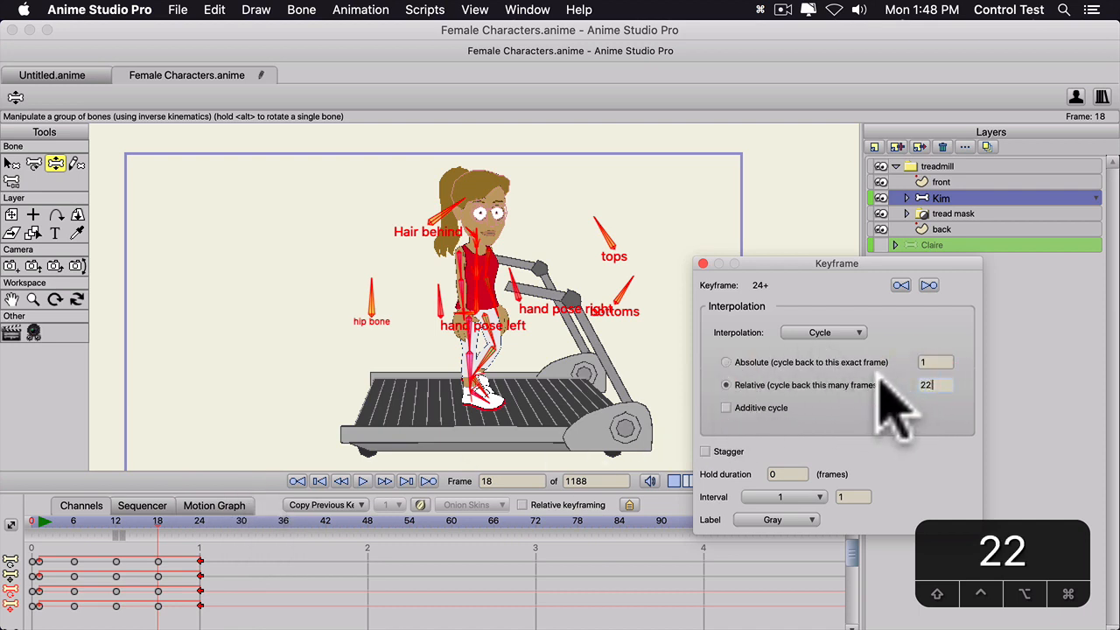
key(Return)
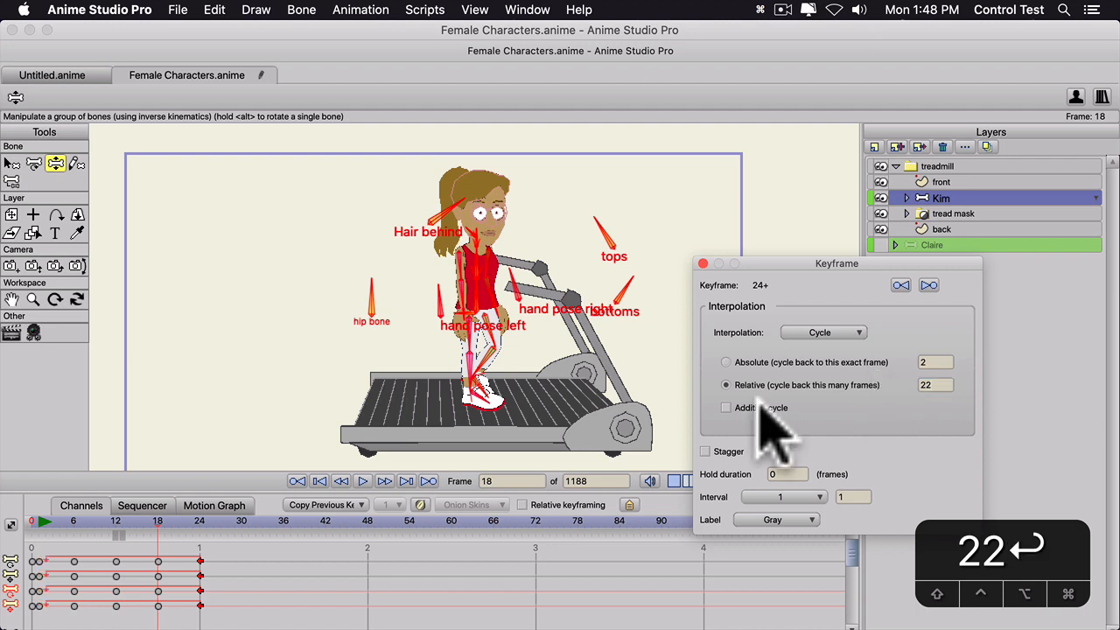
- Play back the walk cycle to check the loop, close the keyframe settings and return to frame 1
key(space)
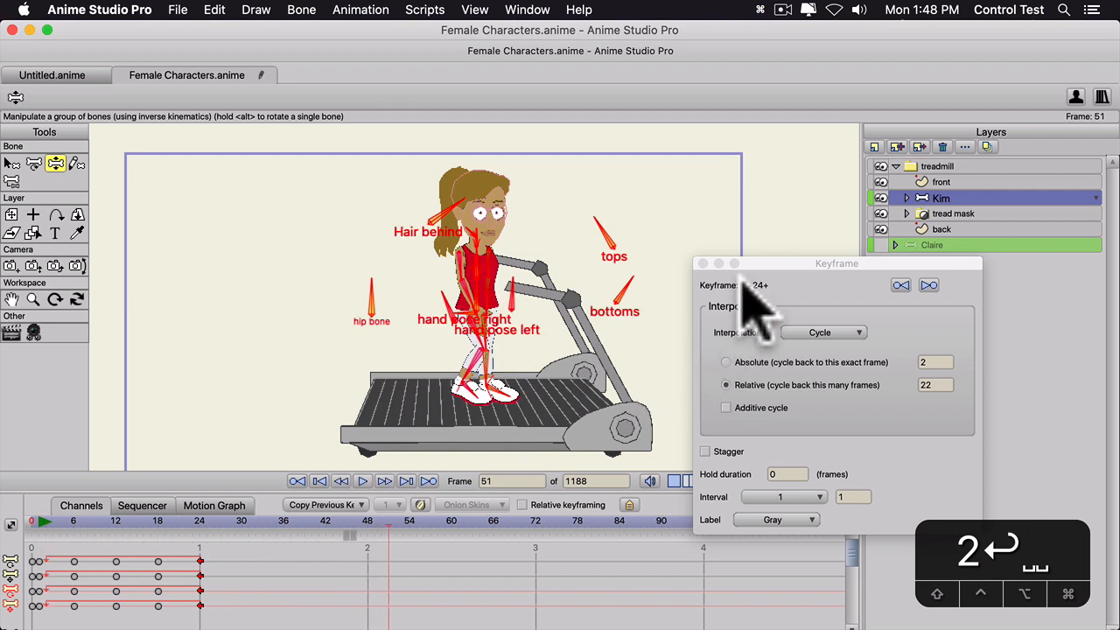
key(space)
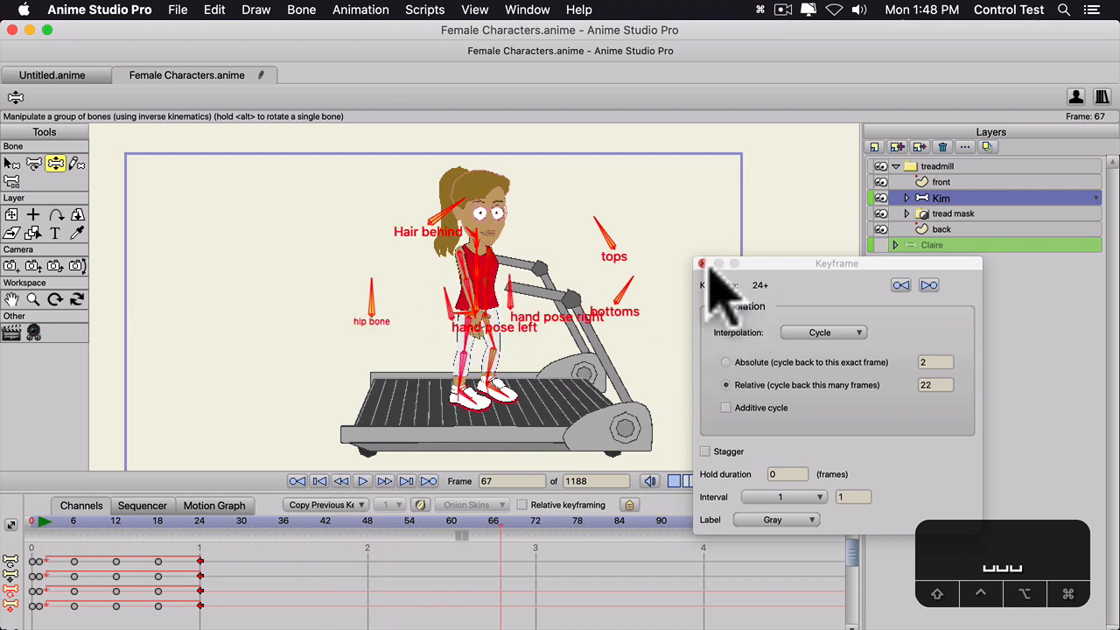
click(703, 263)
click(33, 520)
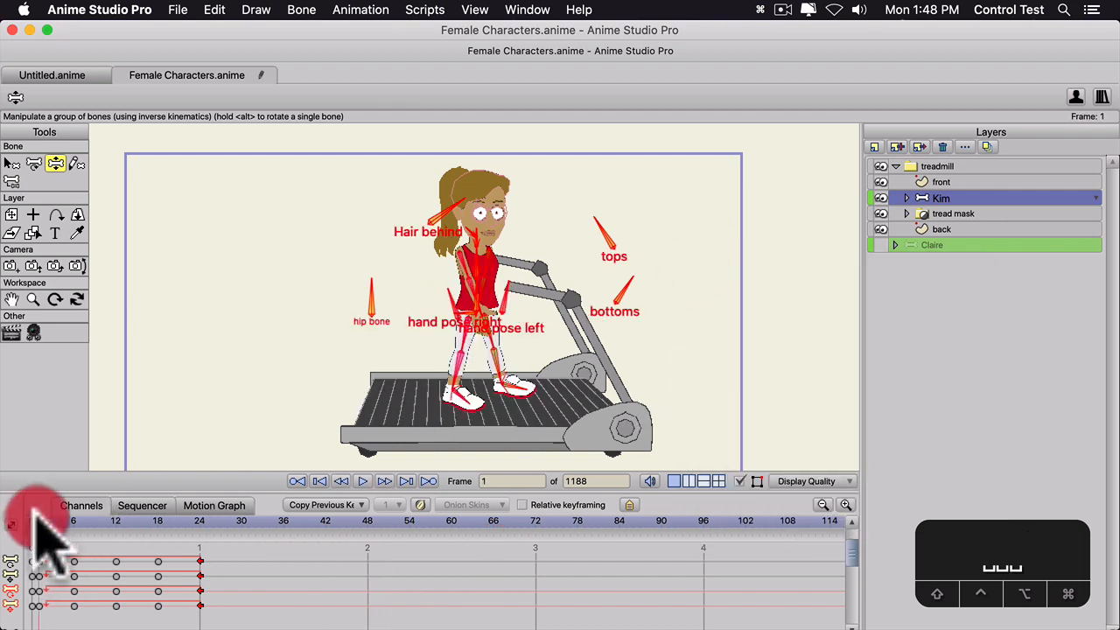
- Activate Transform Layer for Kim, enlarge the timeline area and shrink the program window to make the lower channels reachable
click(11, 216)
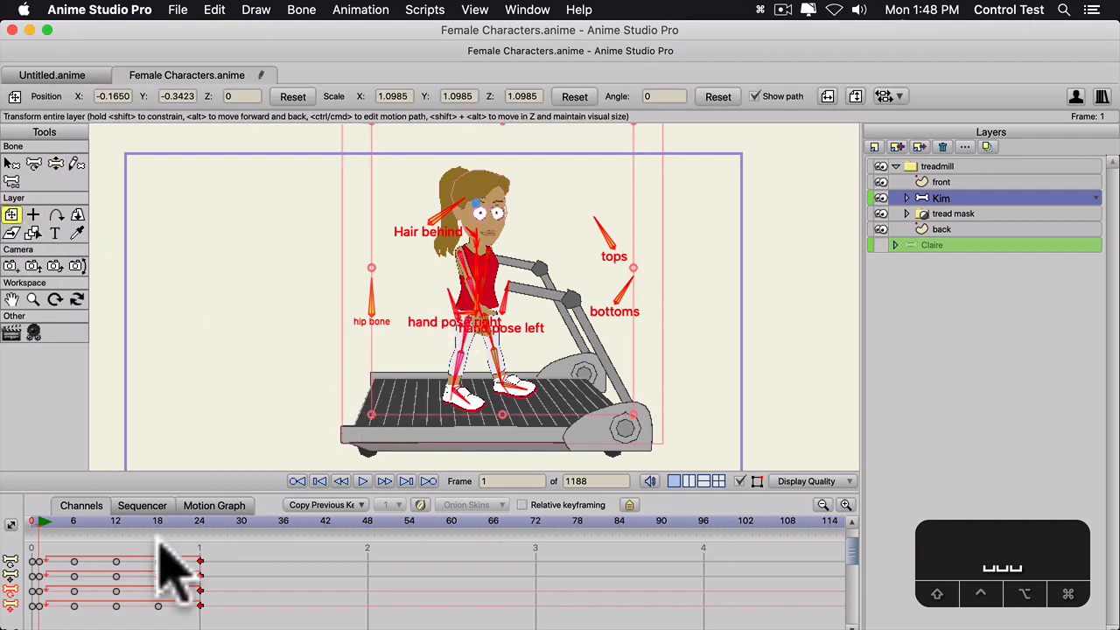
scroll(137, 601, down, 2)
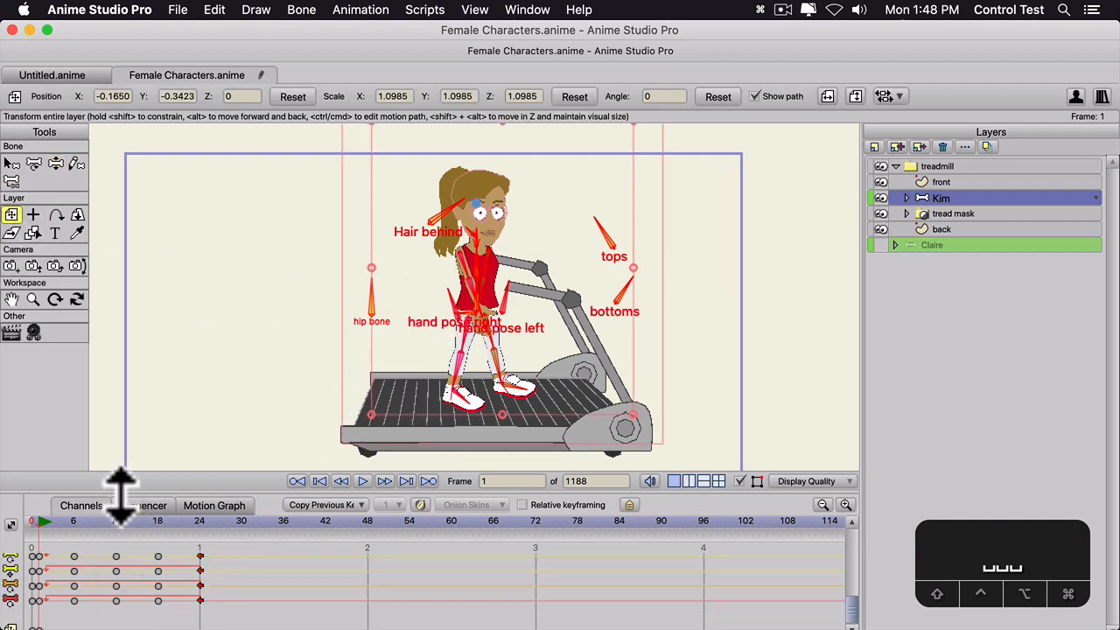
drag(114, 487, 131, 455)
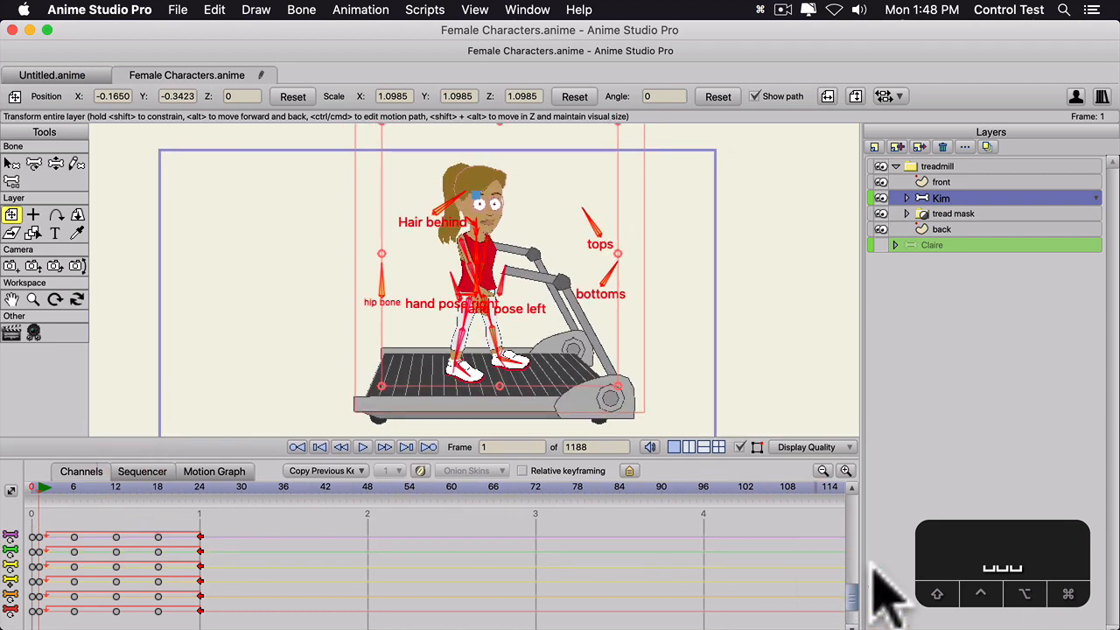
drag(1085, 602, 1076, 593)
scroll(162, 595, down, 1)
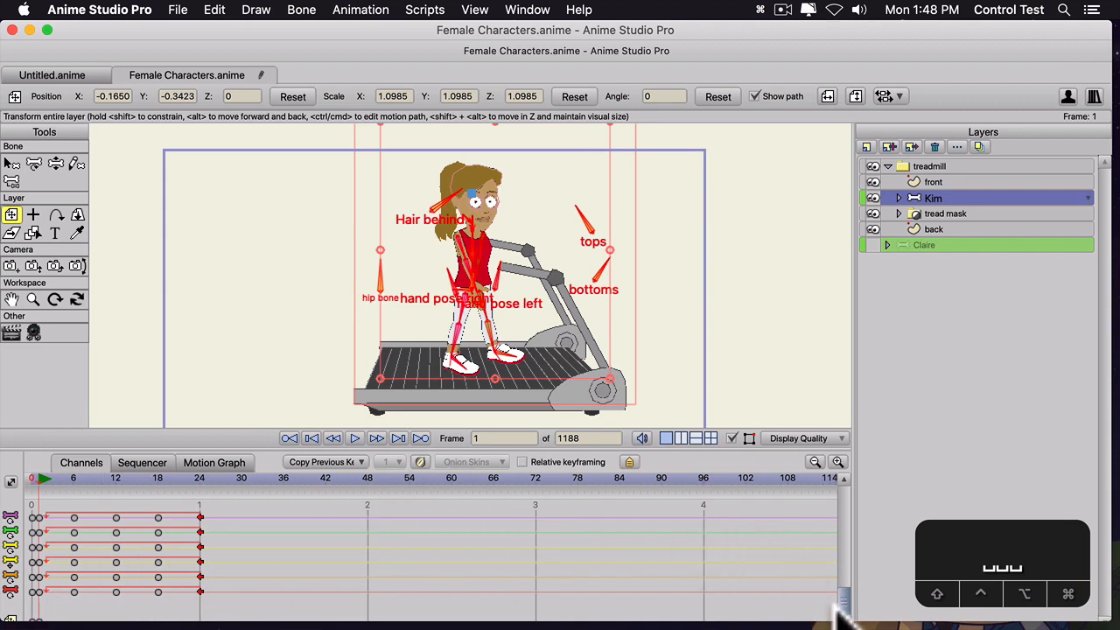
click(844, 570)
click(845, 578)
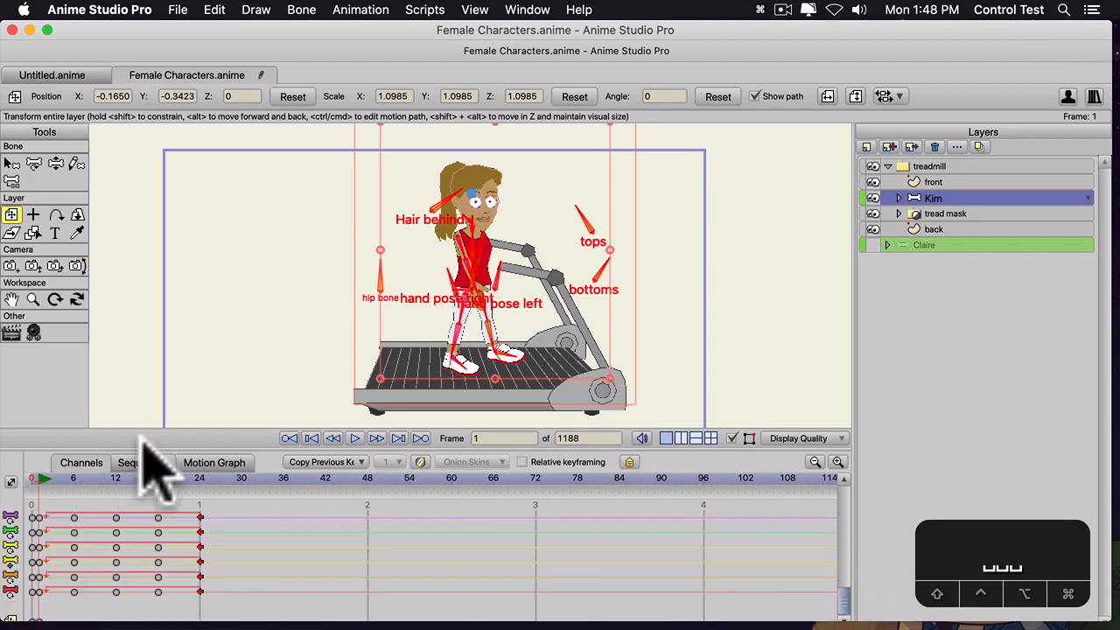
drag(147, 442, 148, 415)
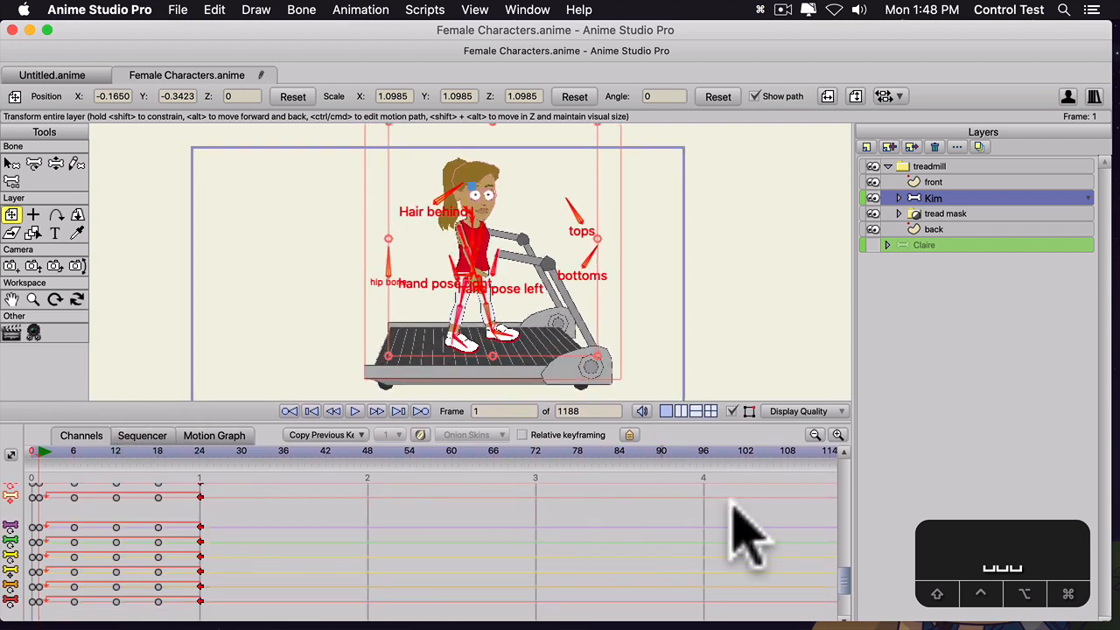
drag(486, 425, 488, 372)
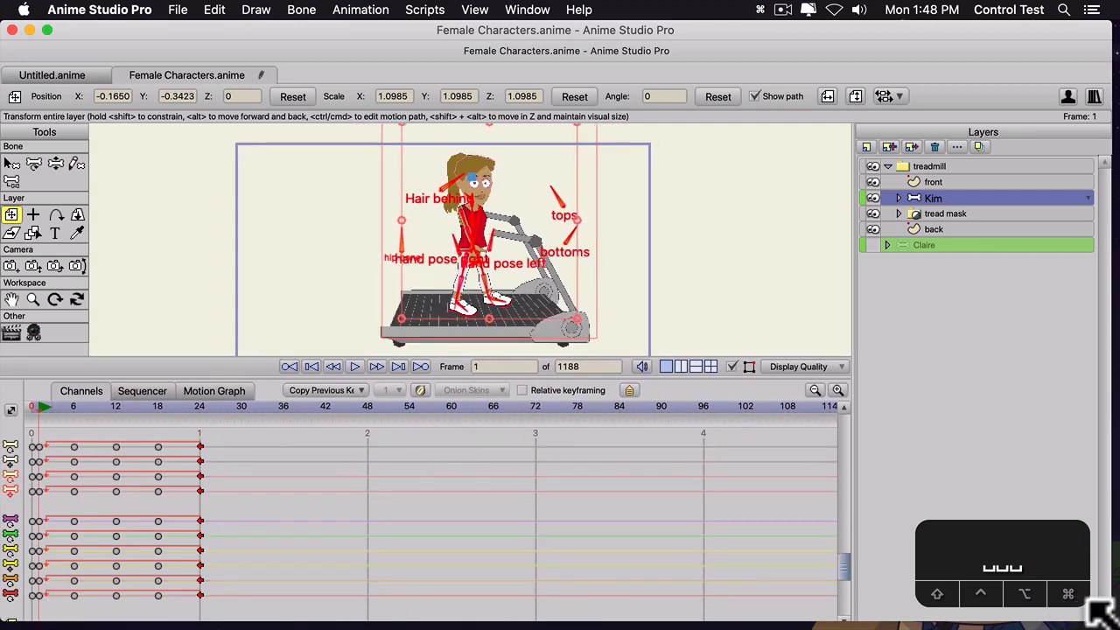
drag(1101, 610, 1078, 587)
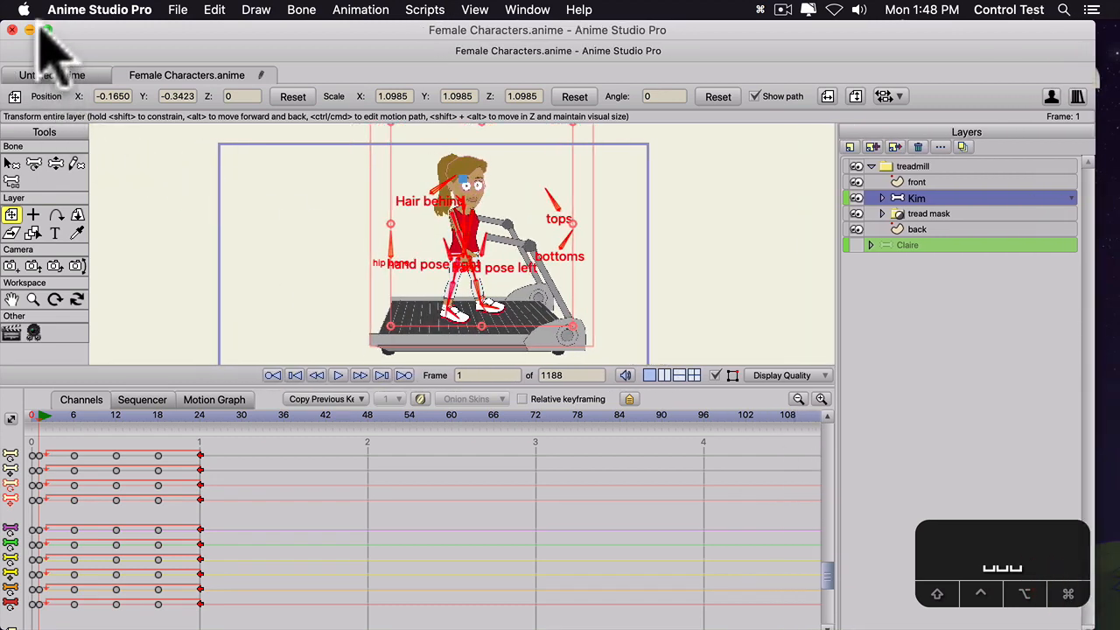
click(48, 31)
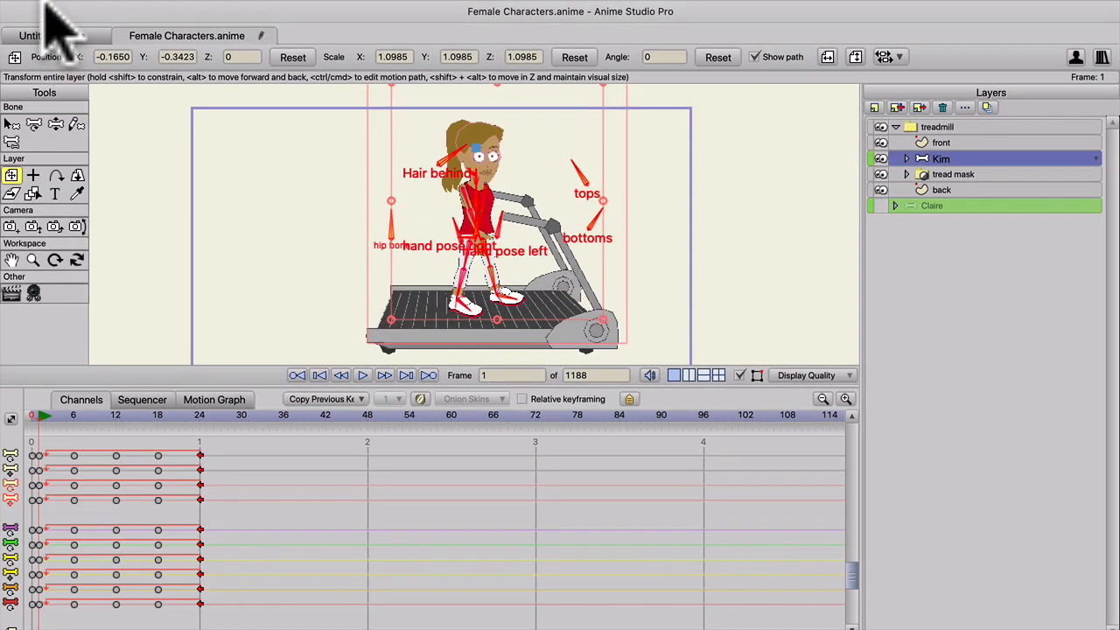
click(61, 5)
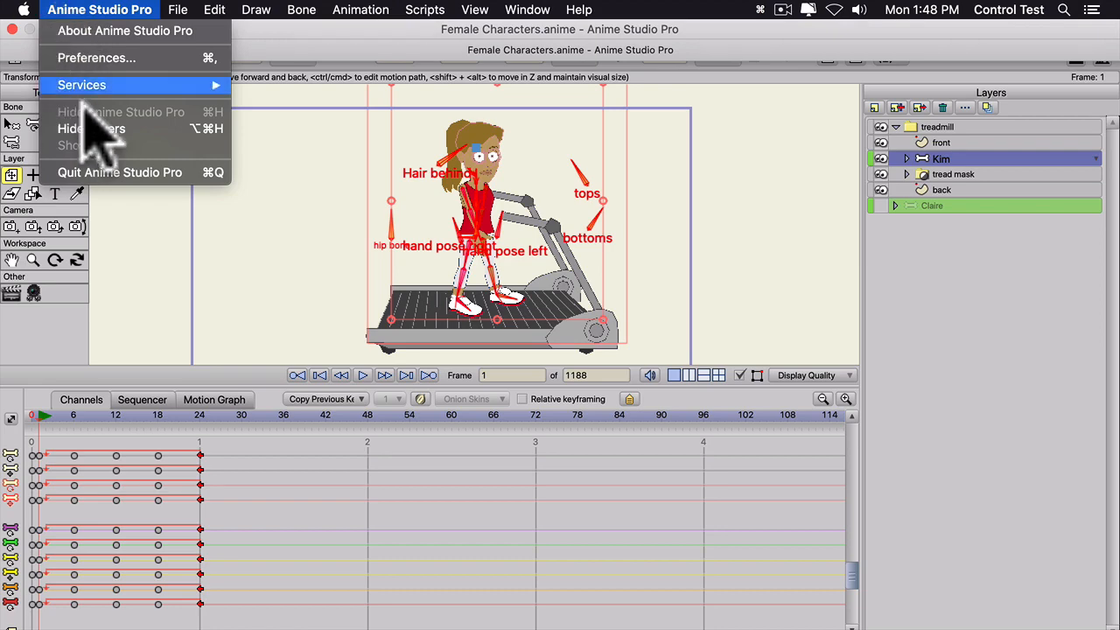
click(185, 69)
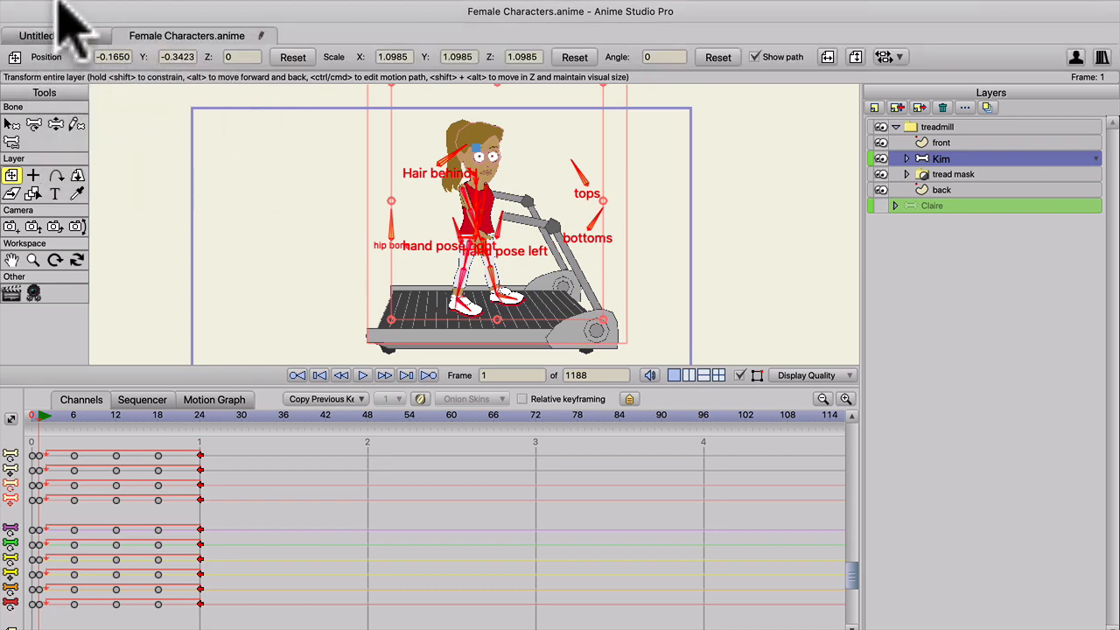
mouse_move(8, 3)
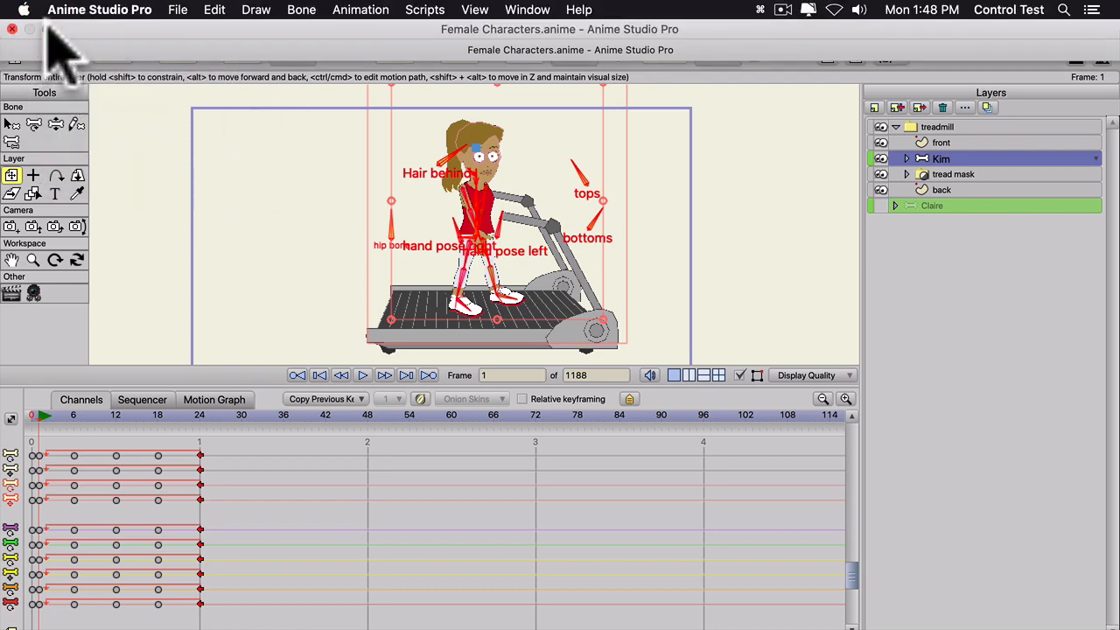
click(47, 29)
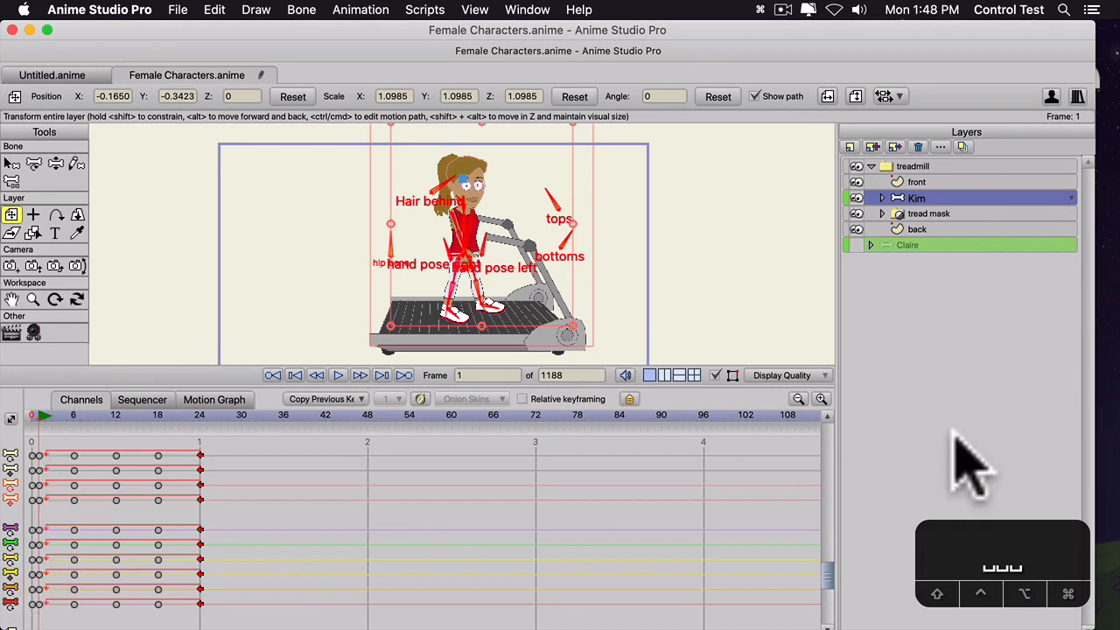
- Refit the program window and timeline to reach the layer channels, and lower the Kim layer at frame 6 to Y about -0.527
drag(1094, 629, 1105, 540)
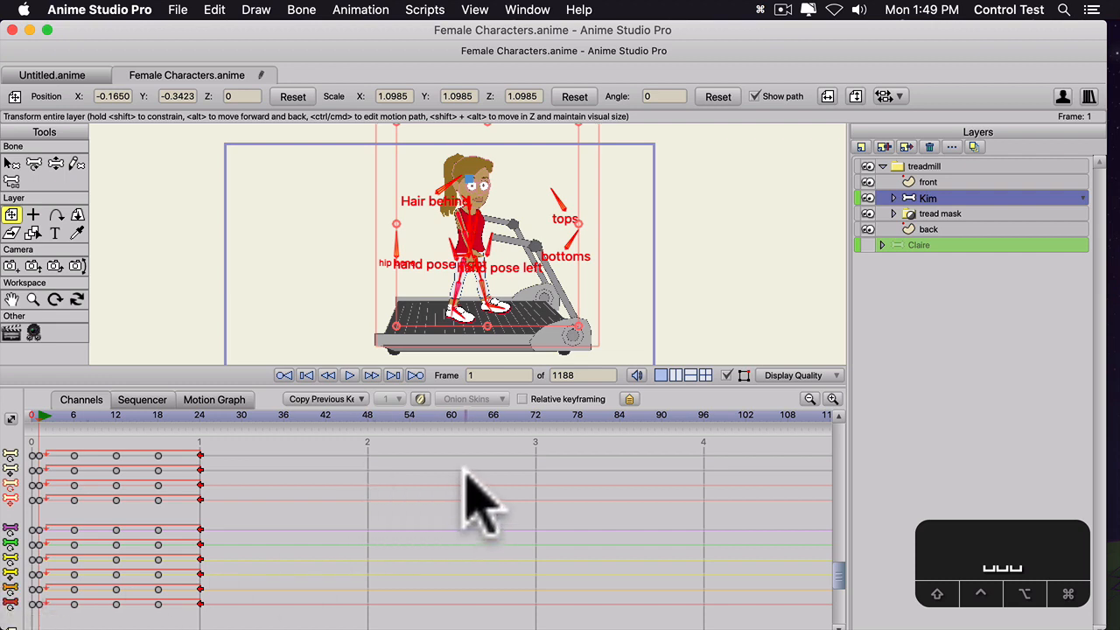
drag(840, 577, 831, 617)
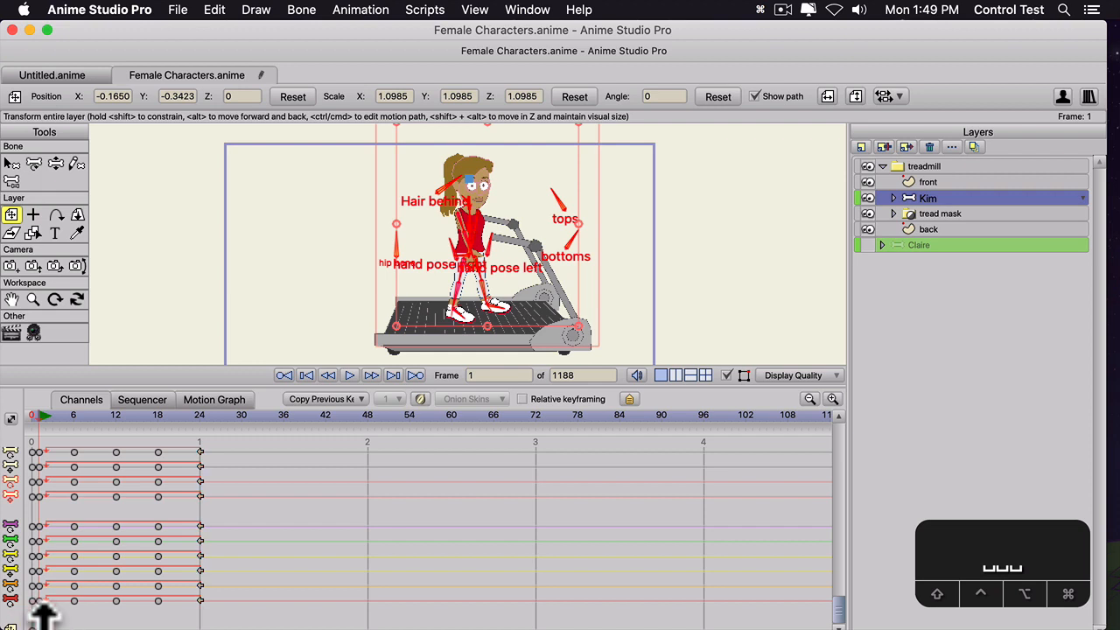
click(74, 414)
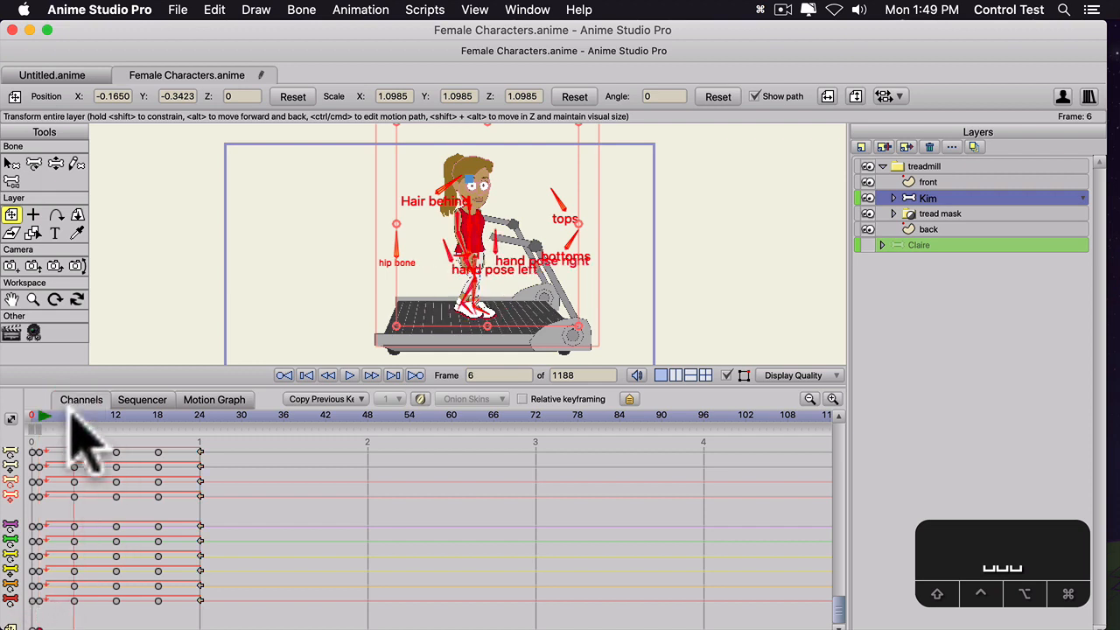
drag(469, 285, 469, 305)
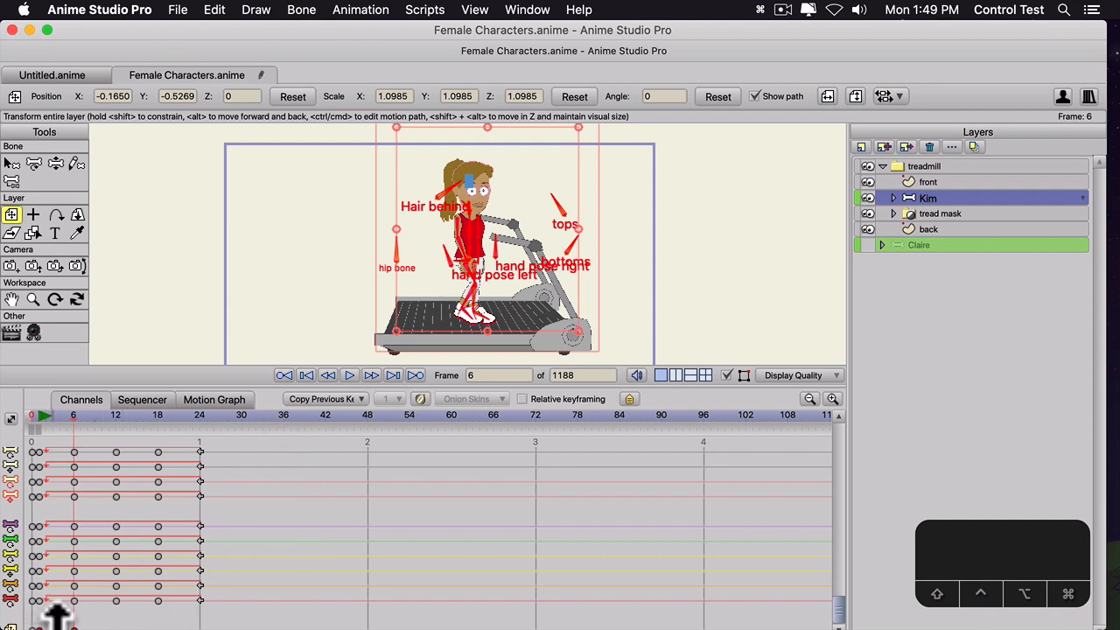
- Repeat Kim's up-and-down layer movement by pasting its keys at frames 12 and 24, and delete the surplus key past frame 24
click(115, 415)
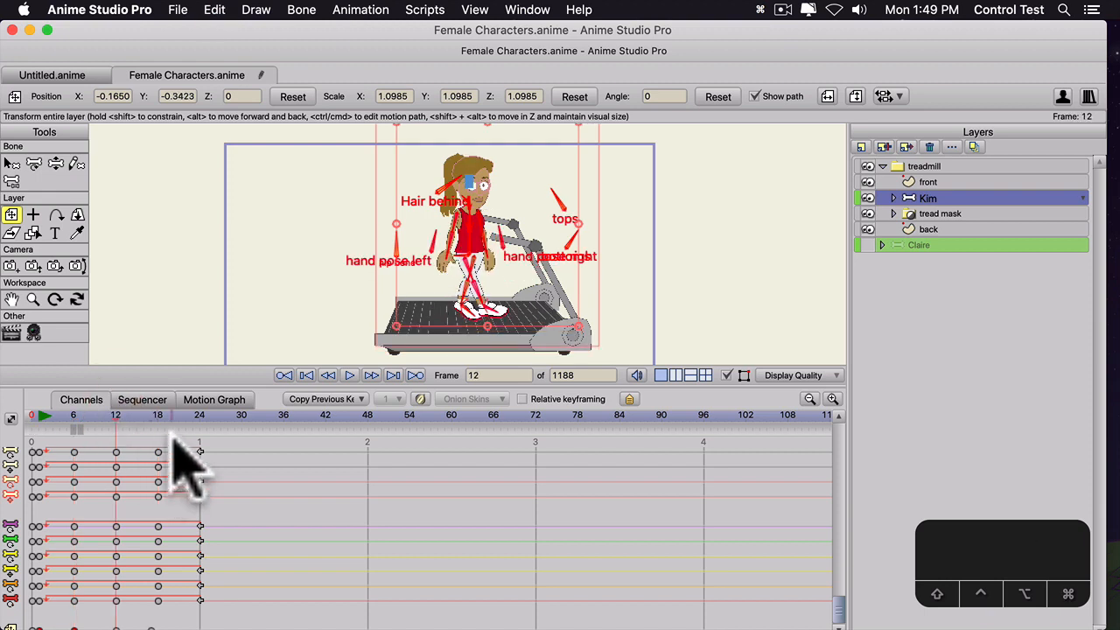
click(200, 415)
key(super+v)
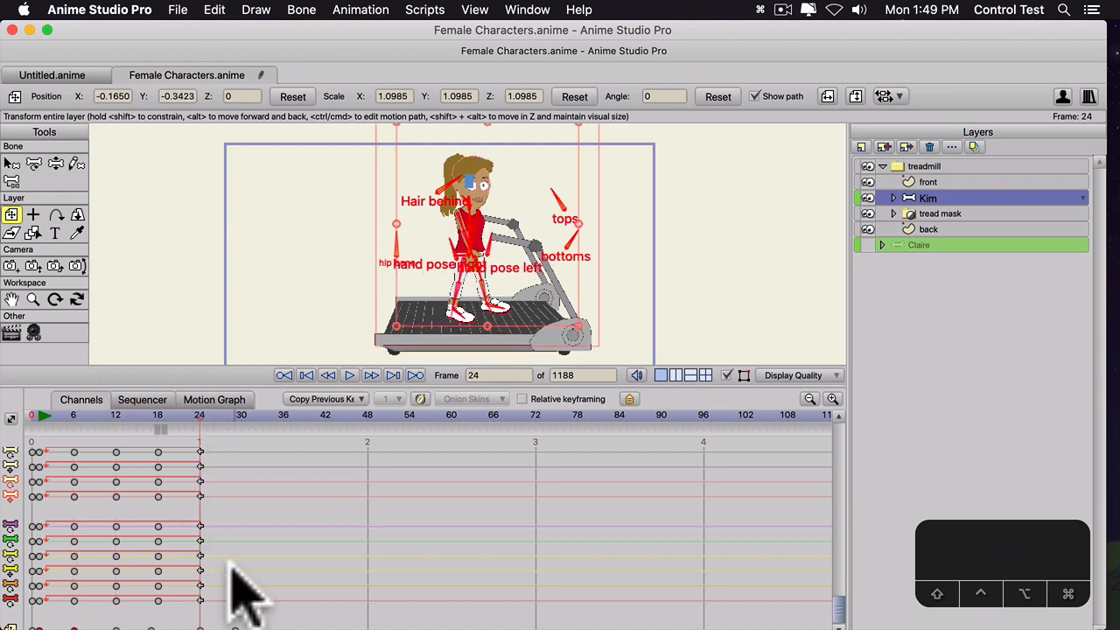
drag(227, 580, 238, 621)
key(BackSpace)
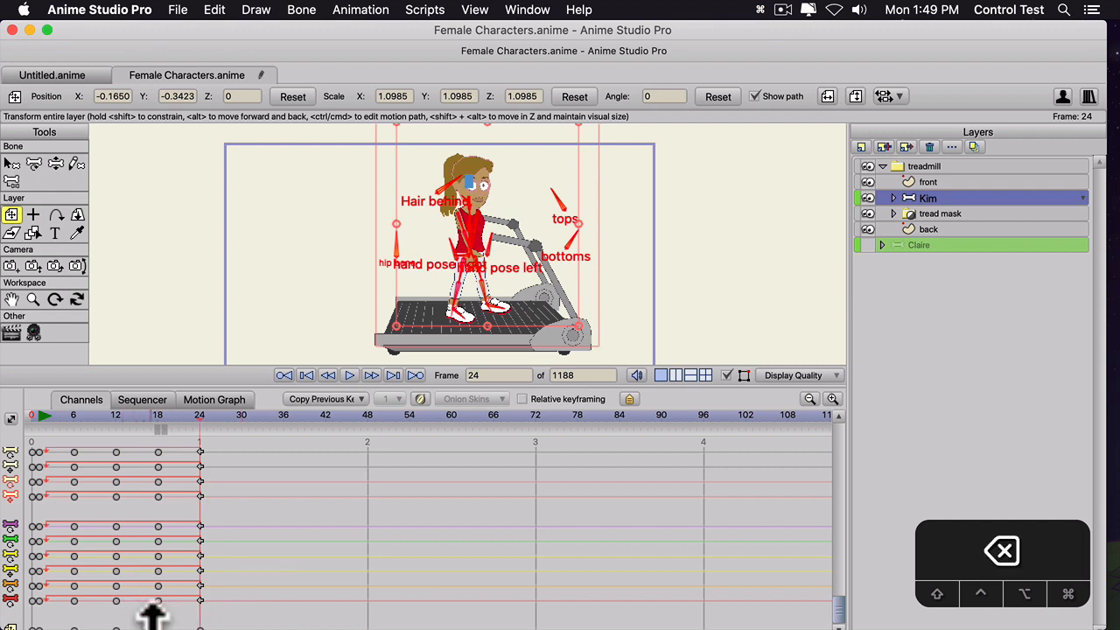
- Set Kim's layer translation key at frame 24 to Cycle interpolation with a relative cycle back of 22 frames
right_click(199, 620)
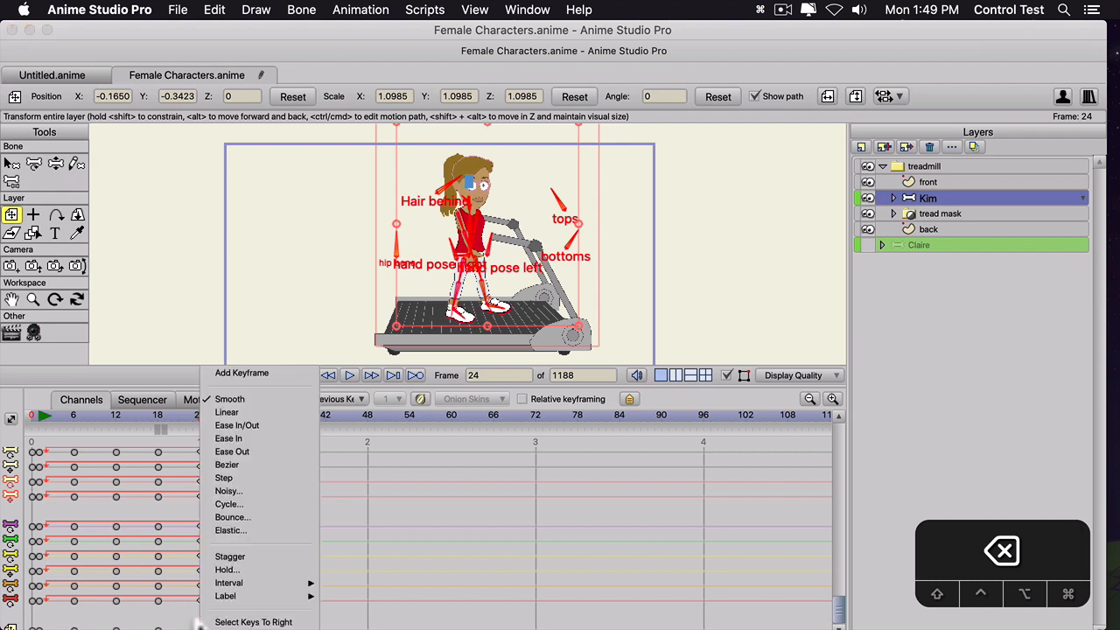
click(223, 505)
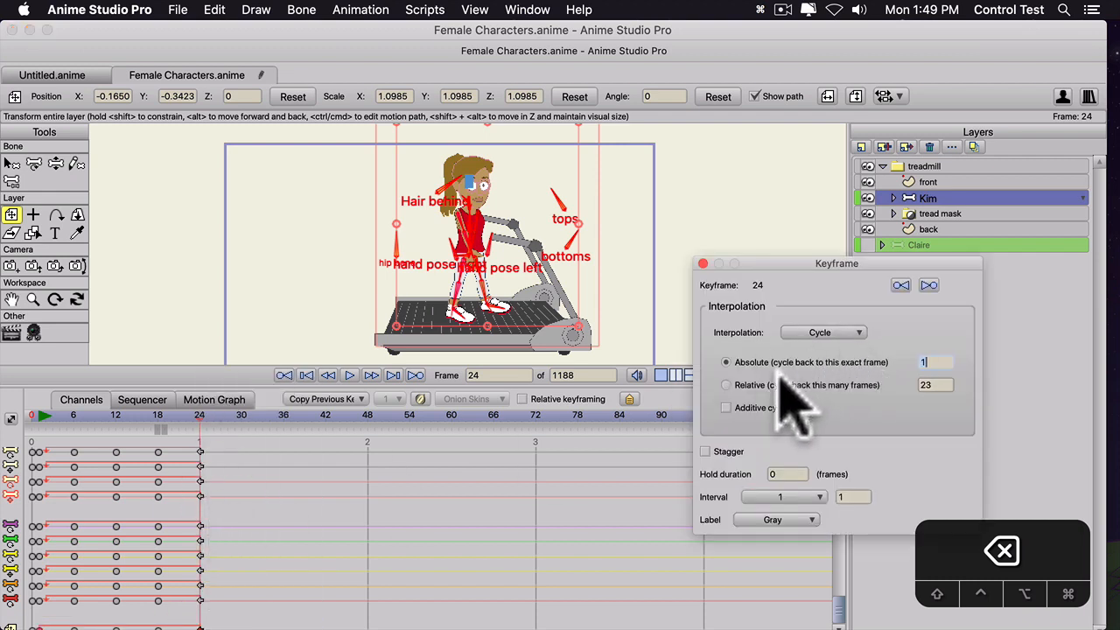
click(725, 385)
click(945, 385)
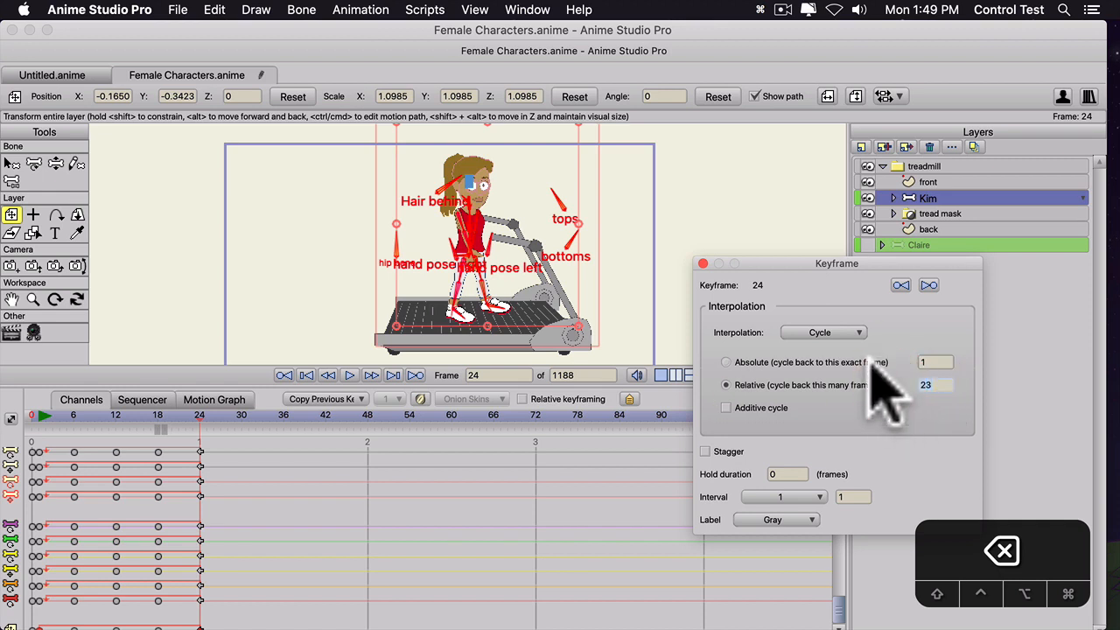
text(22)
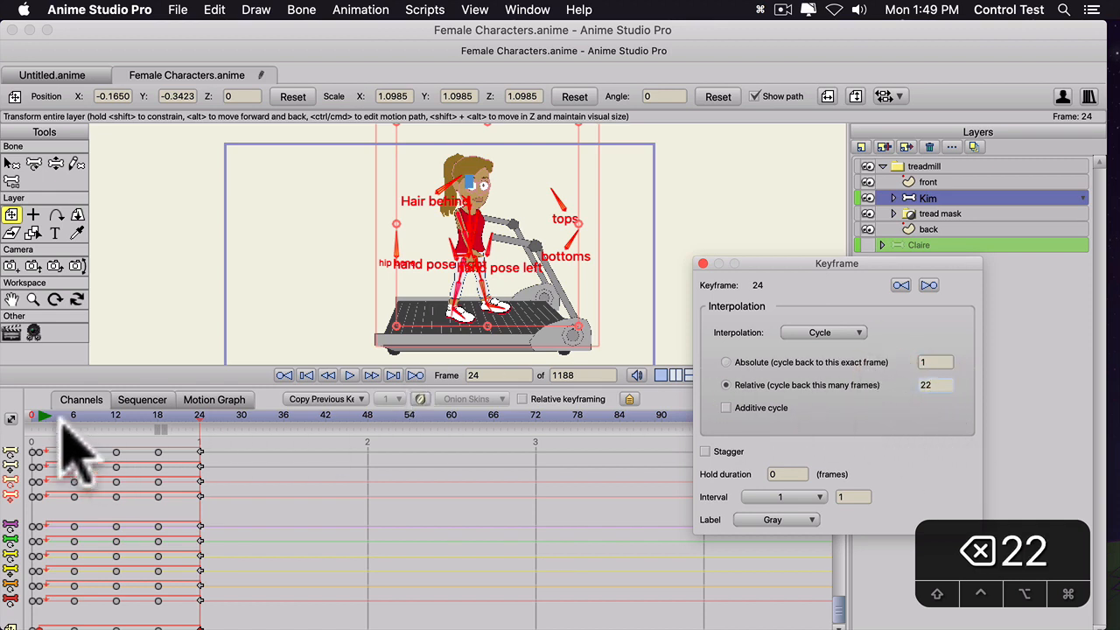
- Play the animation from the start to check the looping walk with its body bob, and close the keyframe settings
click(35, 415)
key(space)
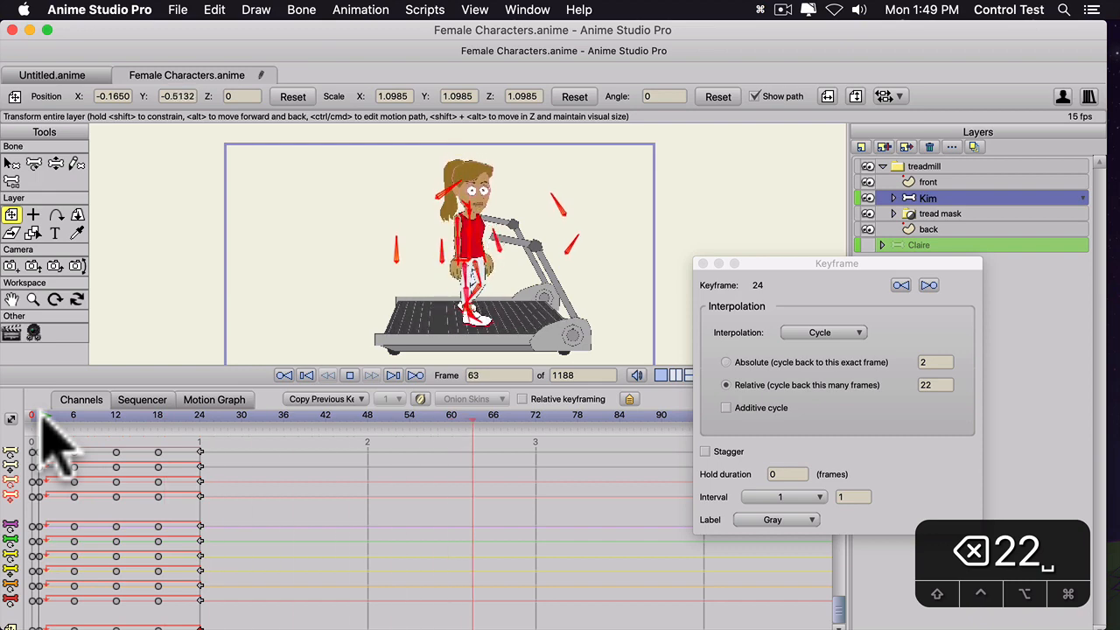
key(space)
click(704, 263)
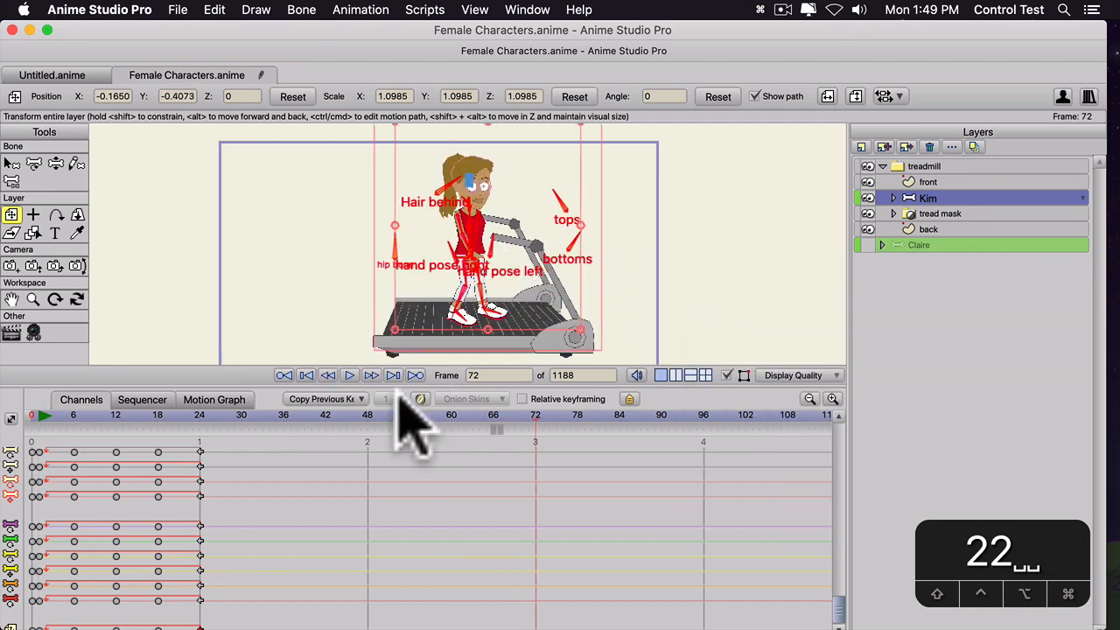
- Enlarge the canvas area and play the animation to check Kim's walk on the treadmill
drag(400, 388, 430, 488)
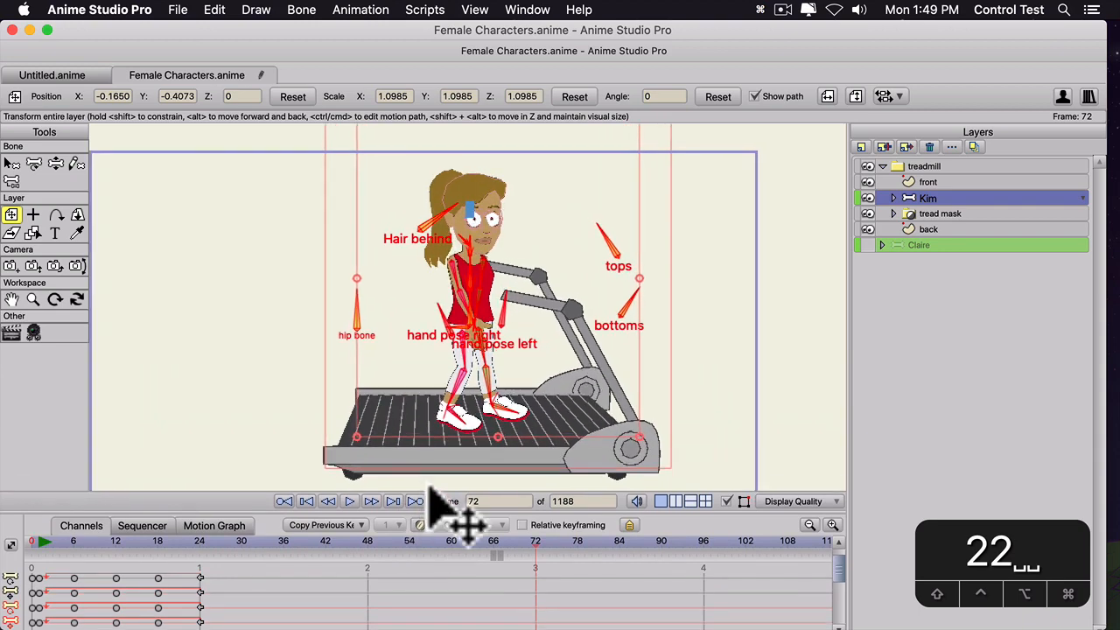
key(space)
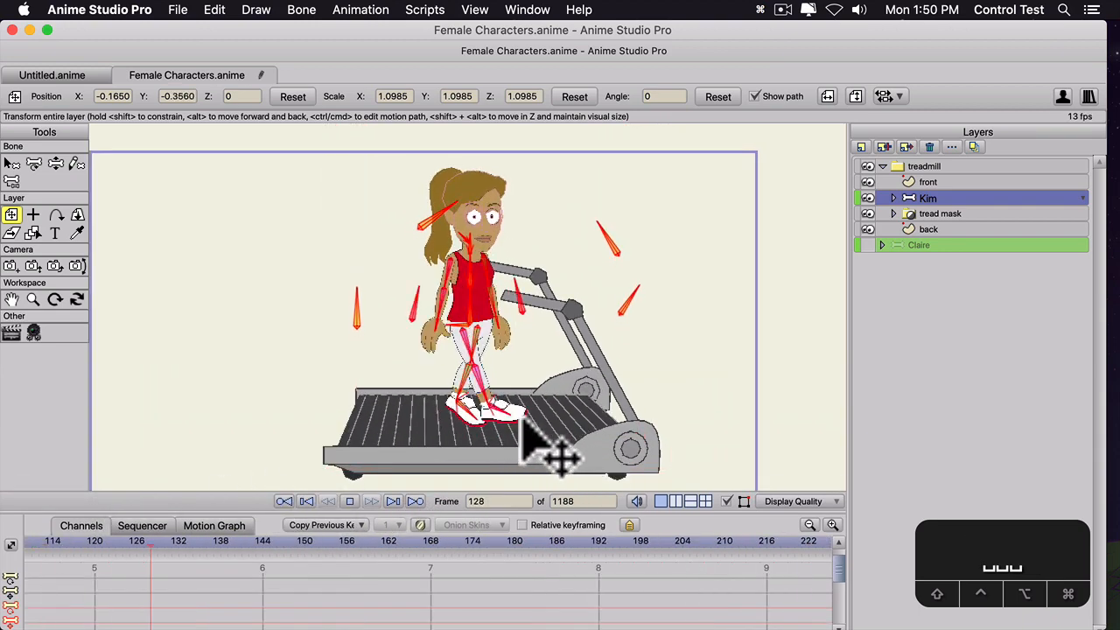
key(space)
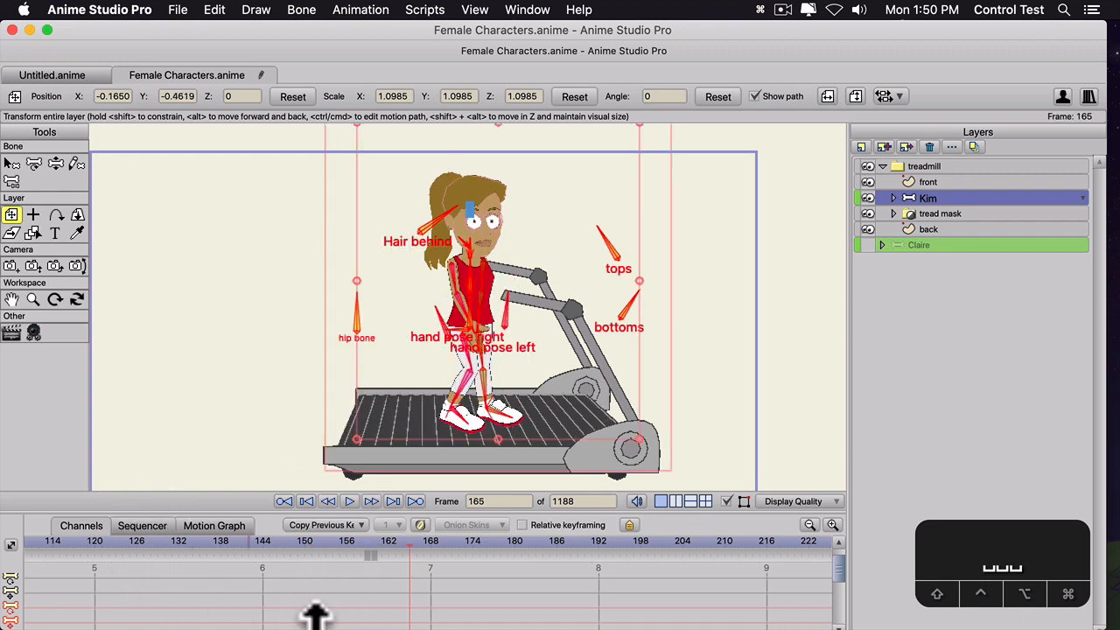
- Give the timeline more room and select the treads layer inside the tread mask group
drag(426, 50, 440, 123)
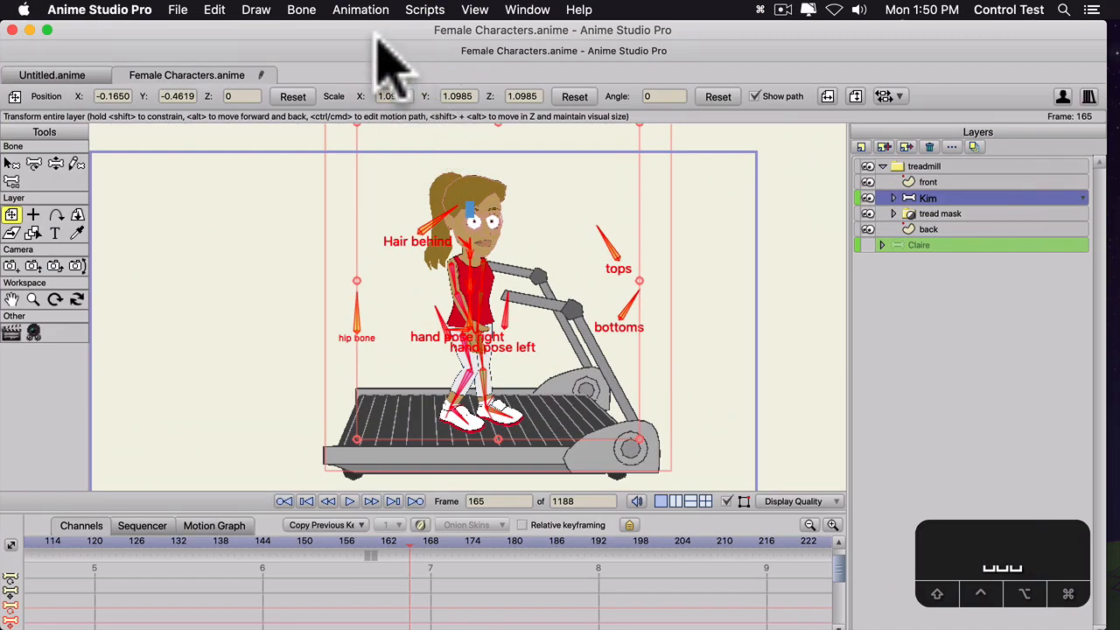
click(451, 40)
drag(177, 512, 232, 438)
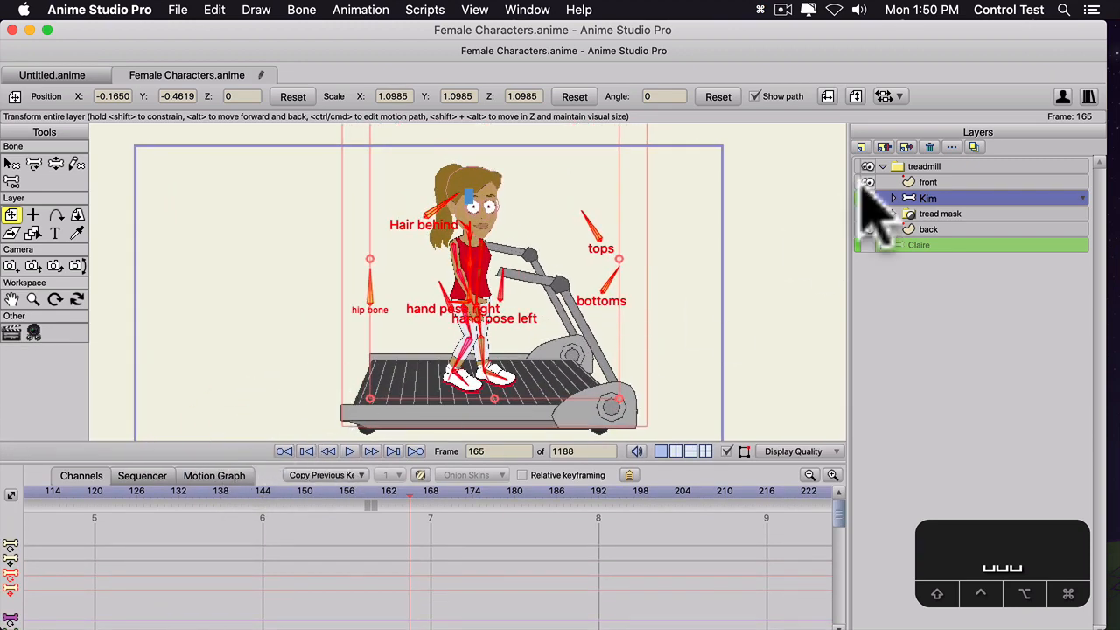
click(910, 213)
click(893, 214)
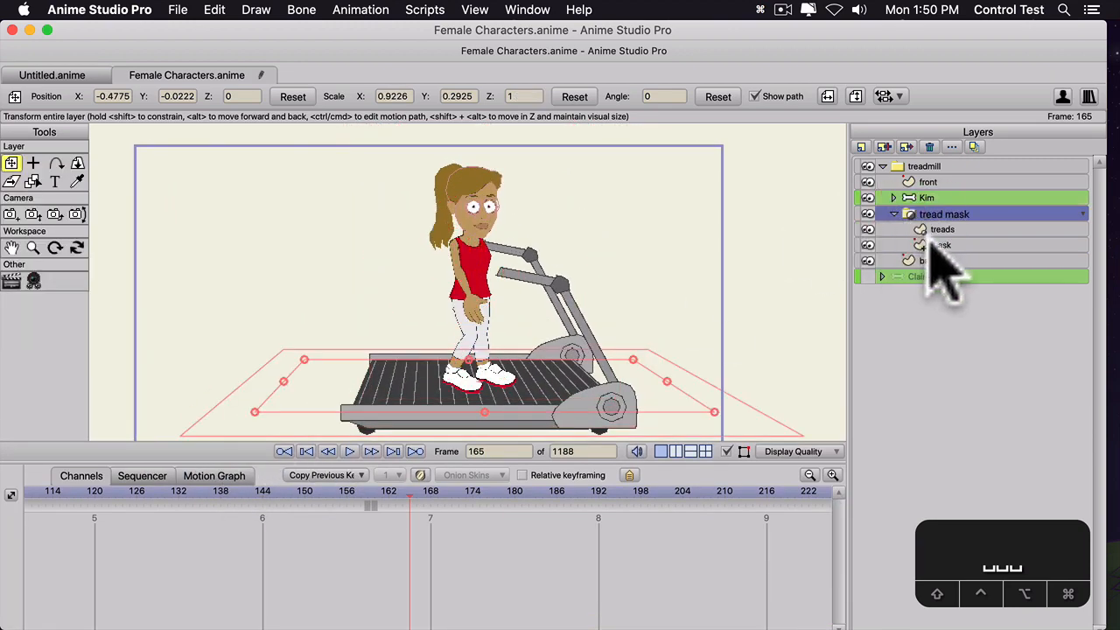
click(932, 230)
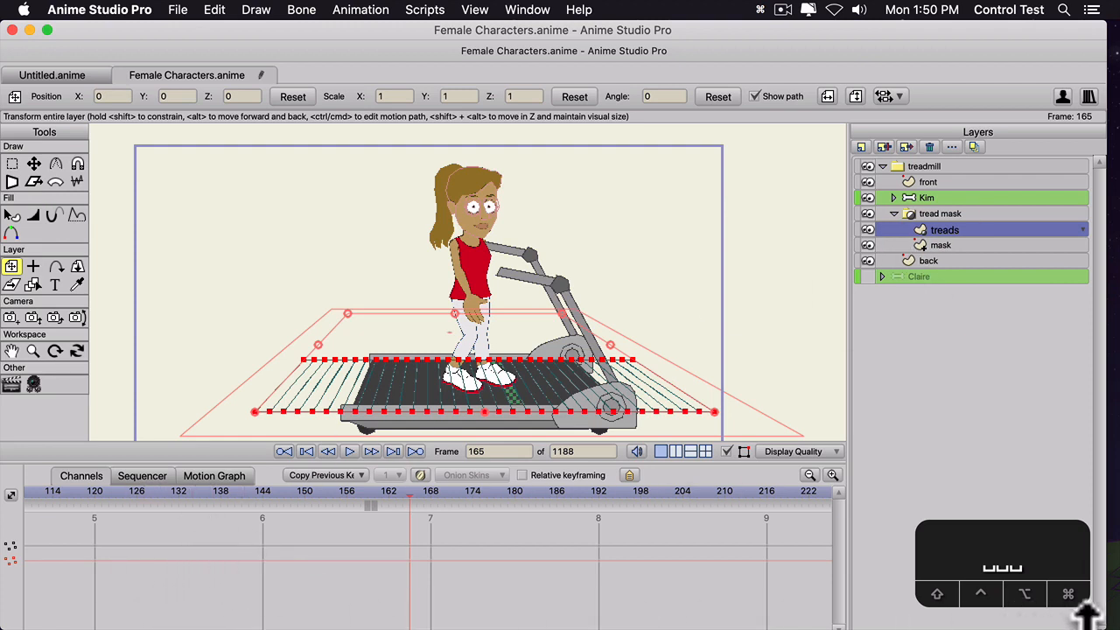
- Refit the window to bring the treads layer's first keys into view, and play from the start to compare tread speed with the walk
drag(1085, 617, 455, 621)
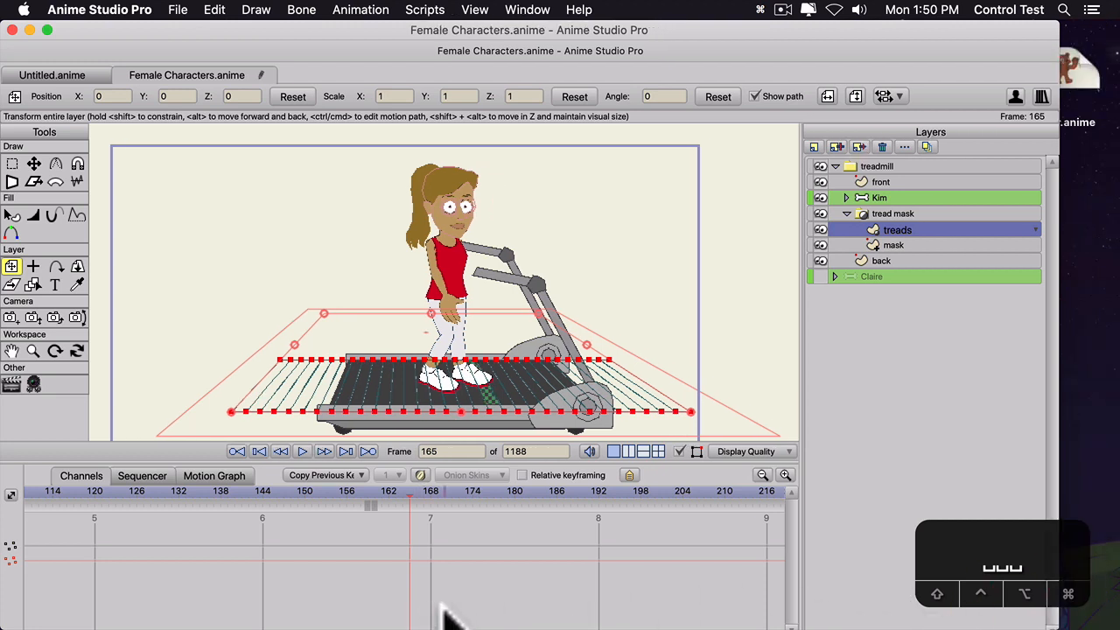
click(237, 450)
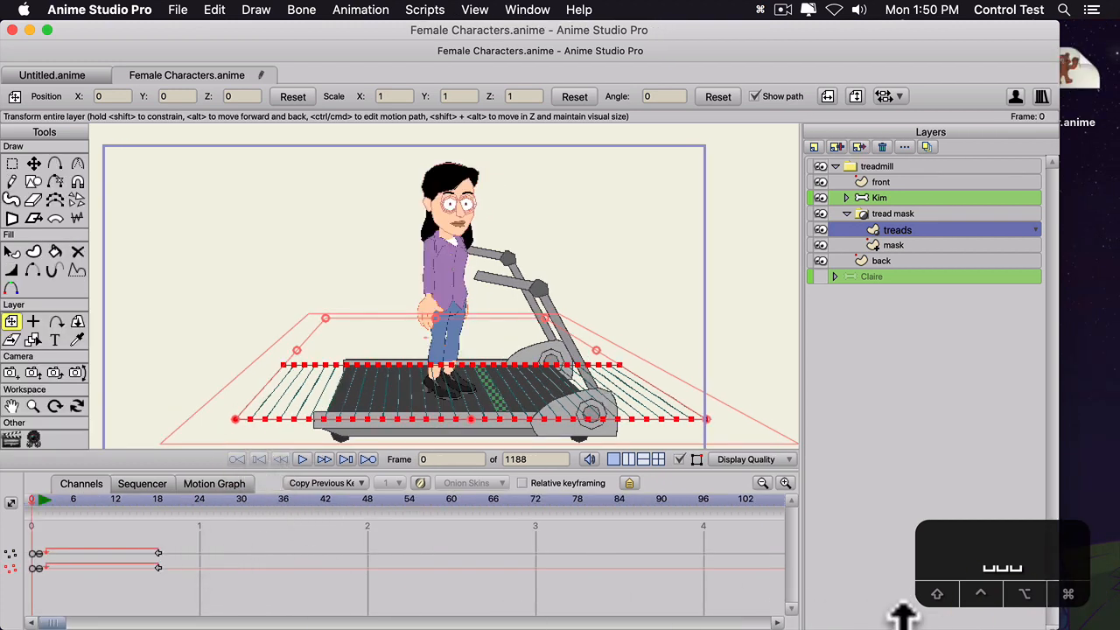
drag(1063, 612, 1102, 607)
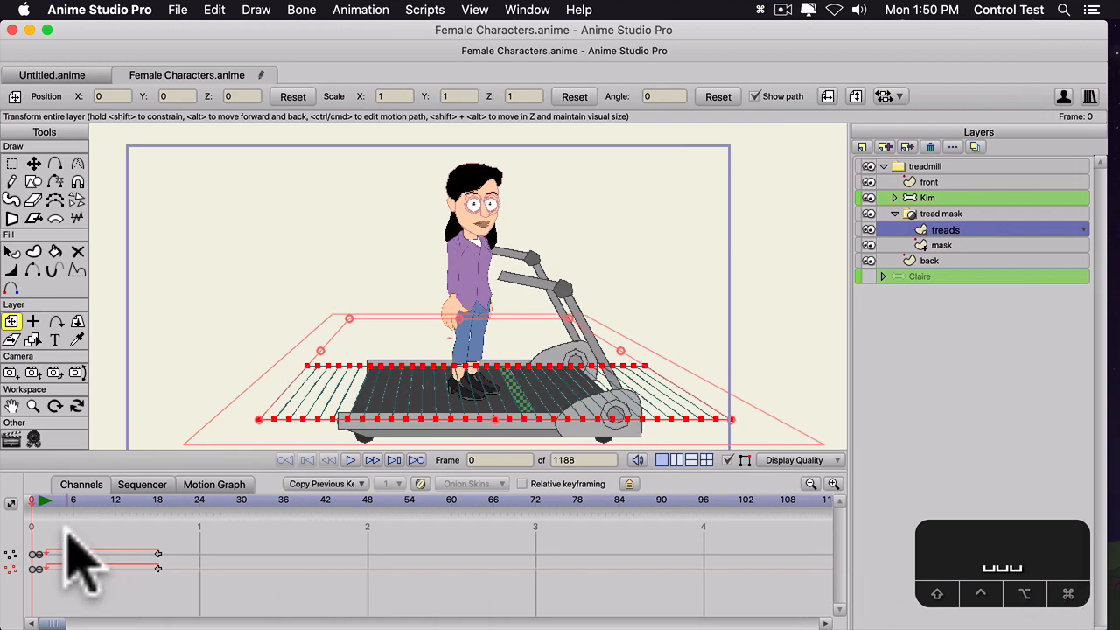
drag(38, 499, 60, 525)
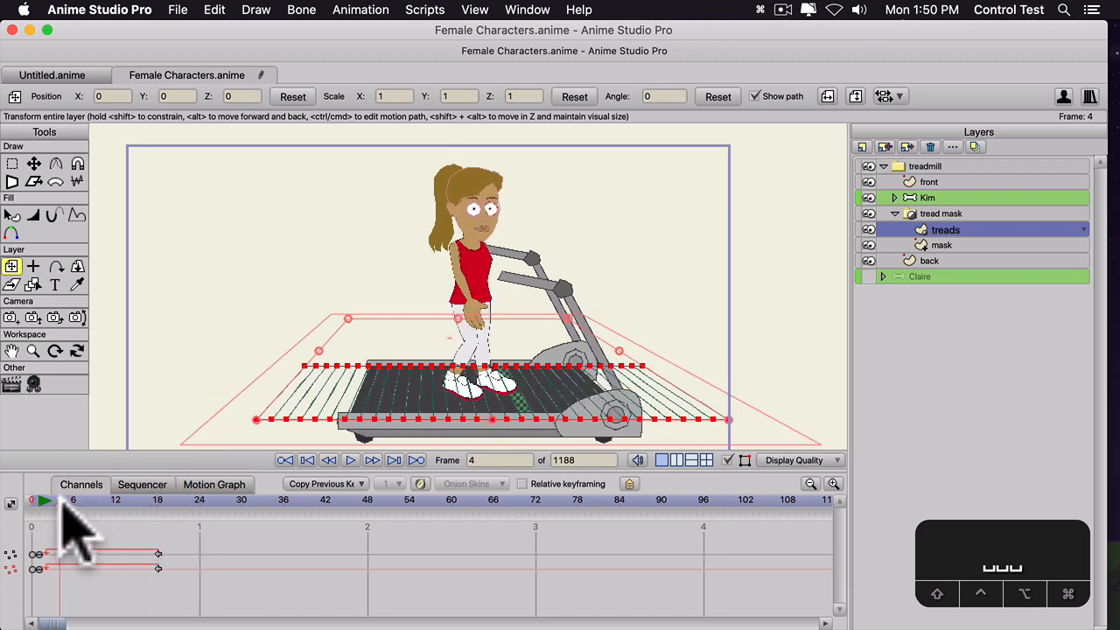
key(space)
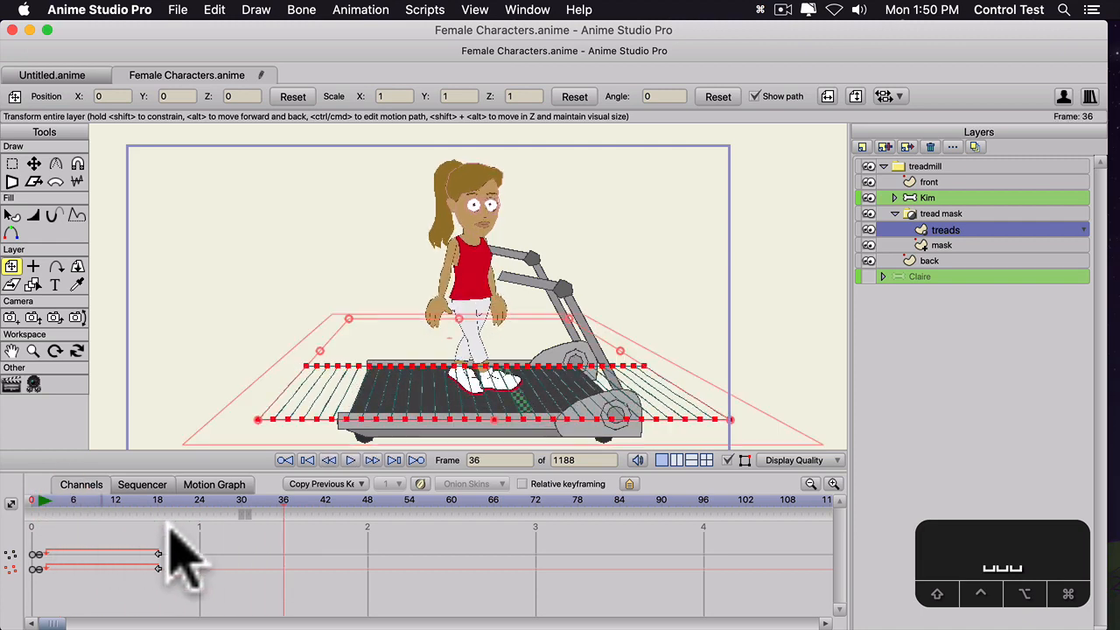
- Try a slower belt by stretching the treads layer's cycle keys so they end at frame 46, and play it back
drag(186, 534, 40, 583)
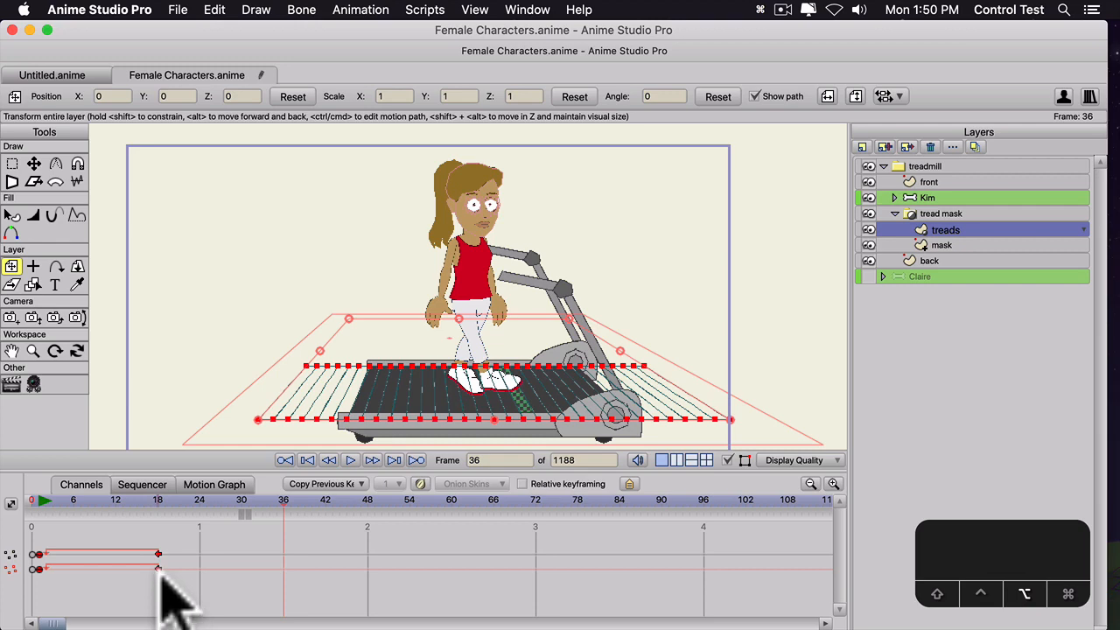
drag(155, 564, 354, 567)
key(space)
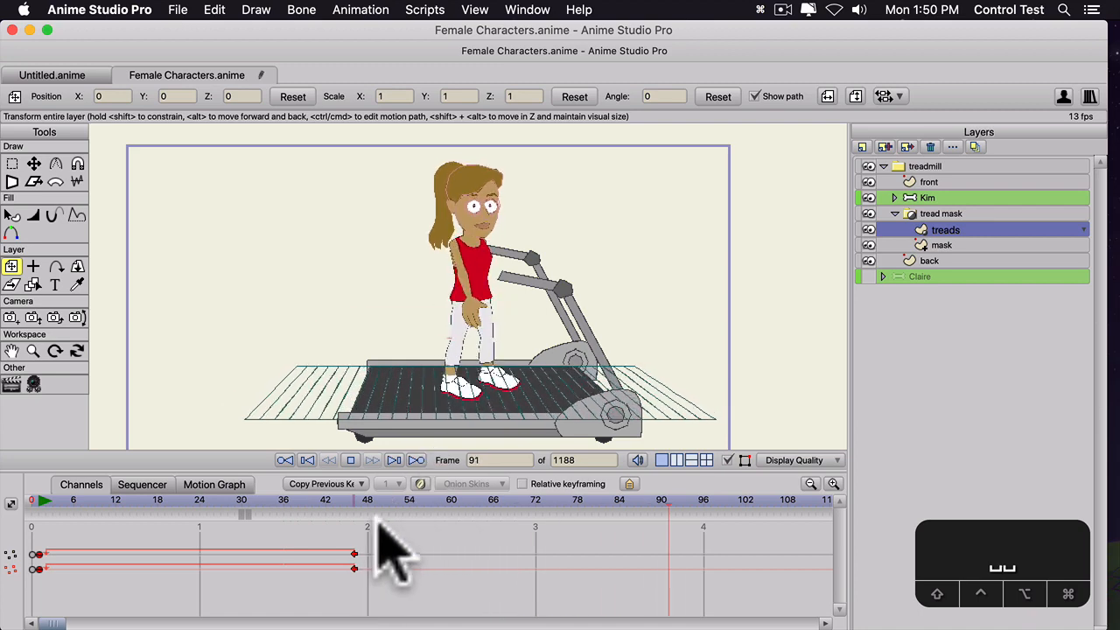
key(space)
- Speed up the belt by compressing the treads layer's cycle keys to end at frame 10, and play it back
drag(373, 535, 39, 595)
drag(354, 569, 101, 573)
key(space)
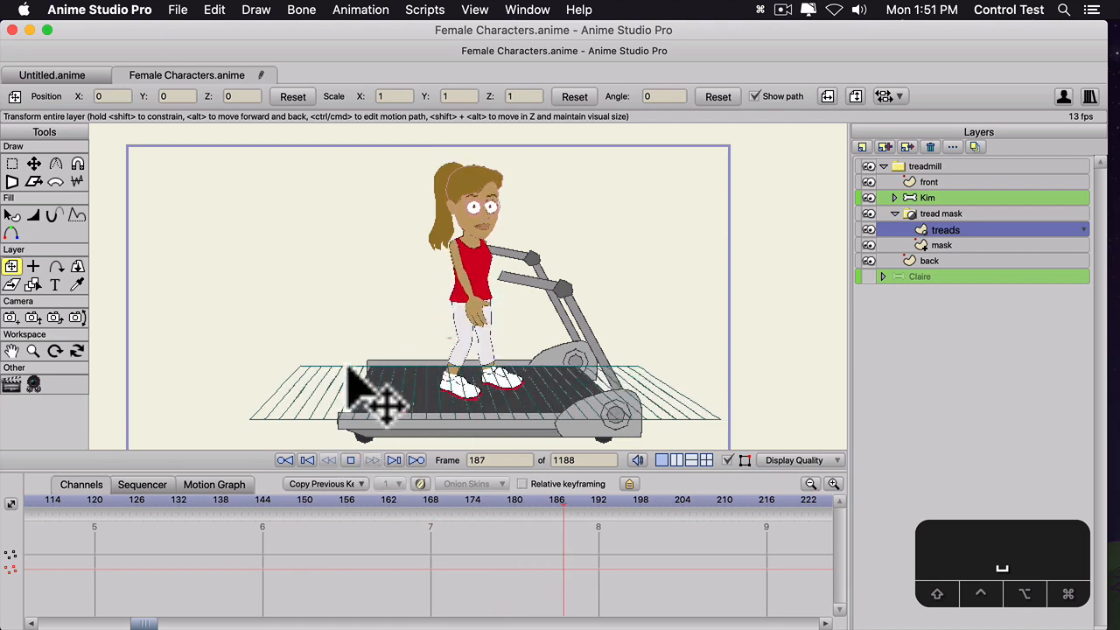
key(space)
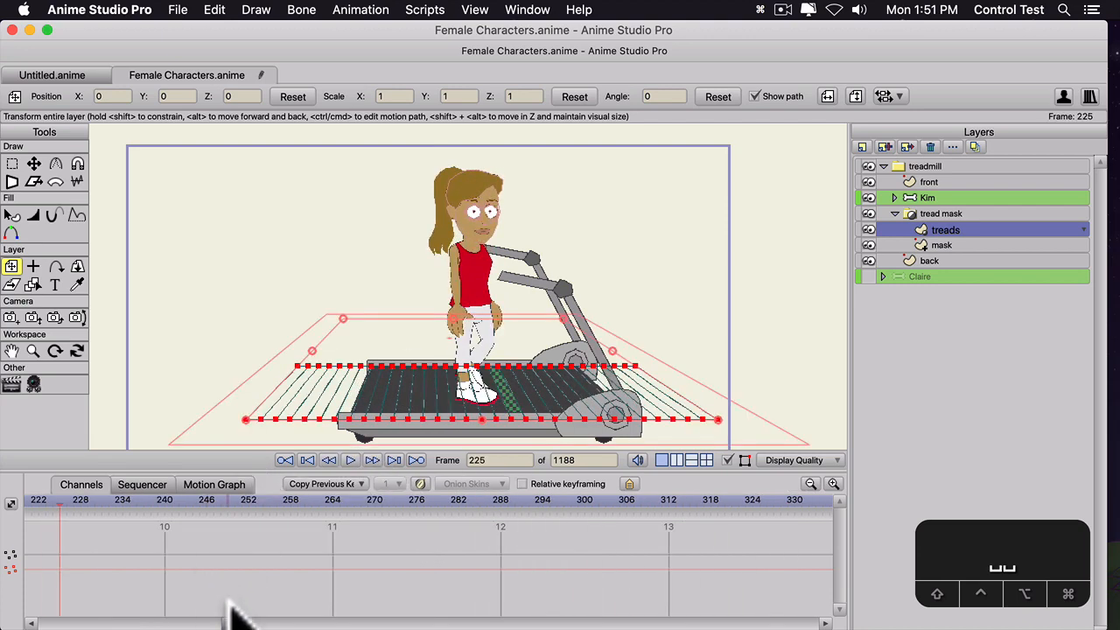
drag(232, 623, 53, 623)
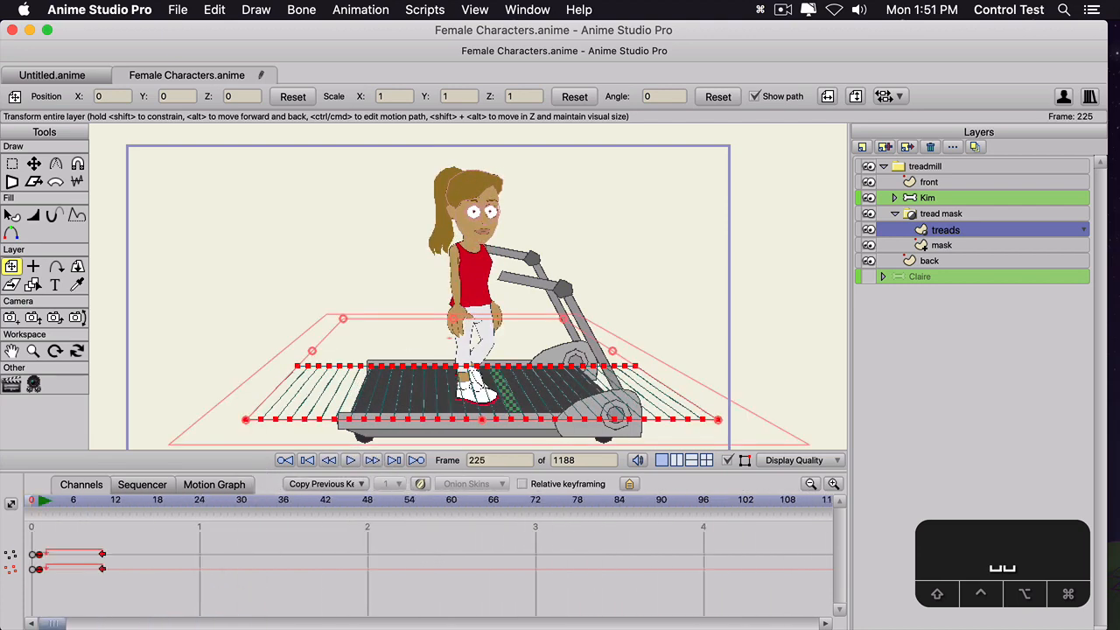
click(37, 498)
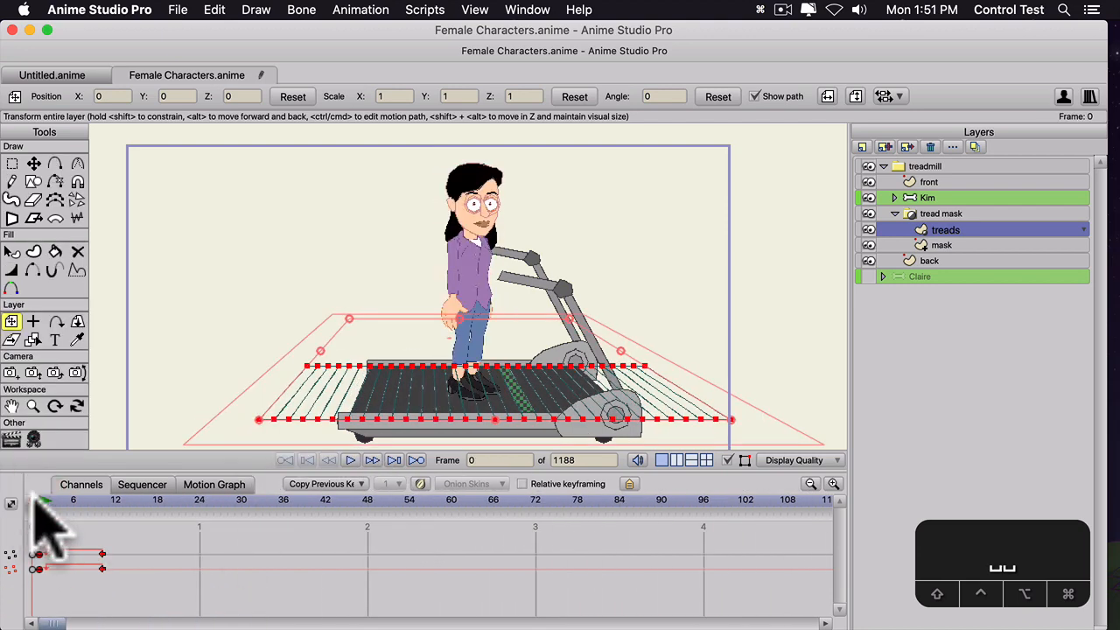
click(883, 167)
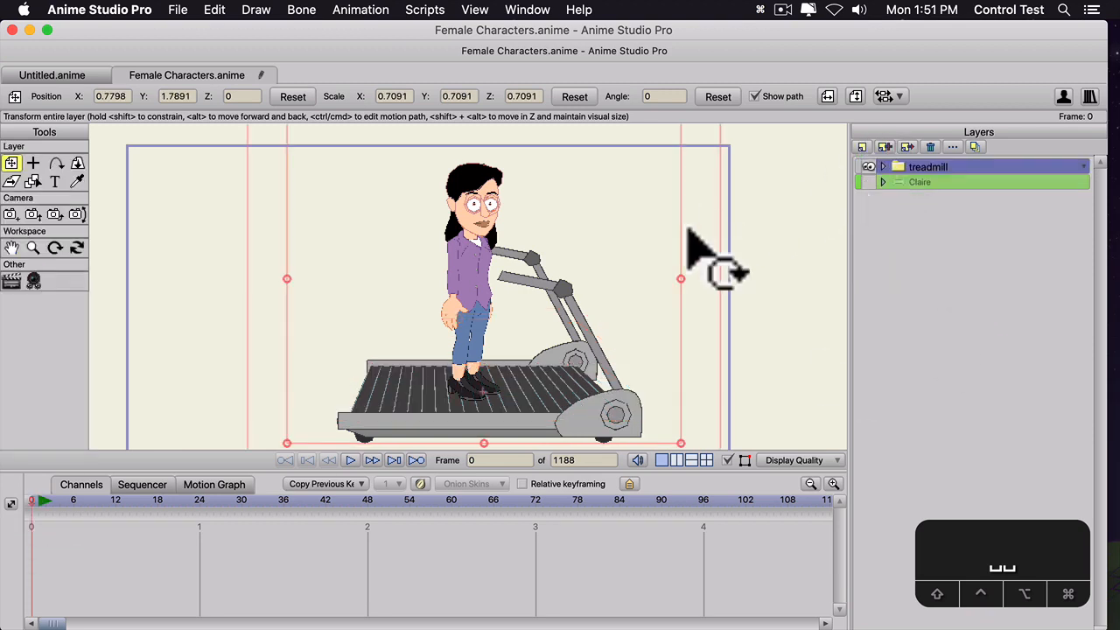
- At frame 1, move the Eye position bone in Kim's Face layer to X about -1.97, Y about -0.24, and play to check her gaze
click(34, 500)
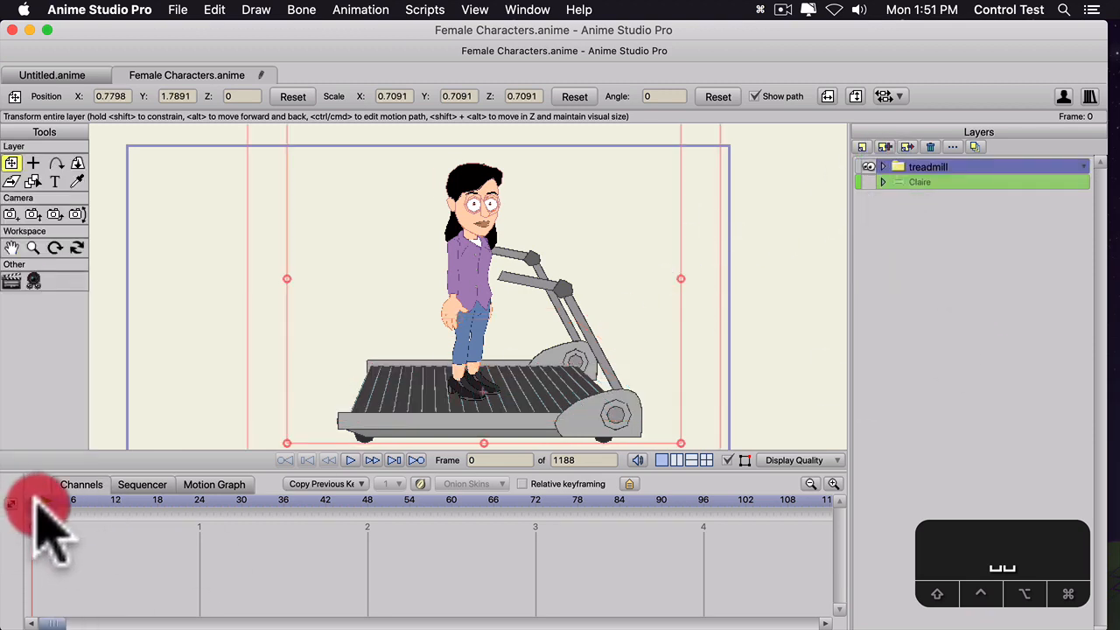
click(882, 167)
click(895, 197)
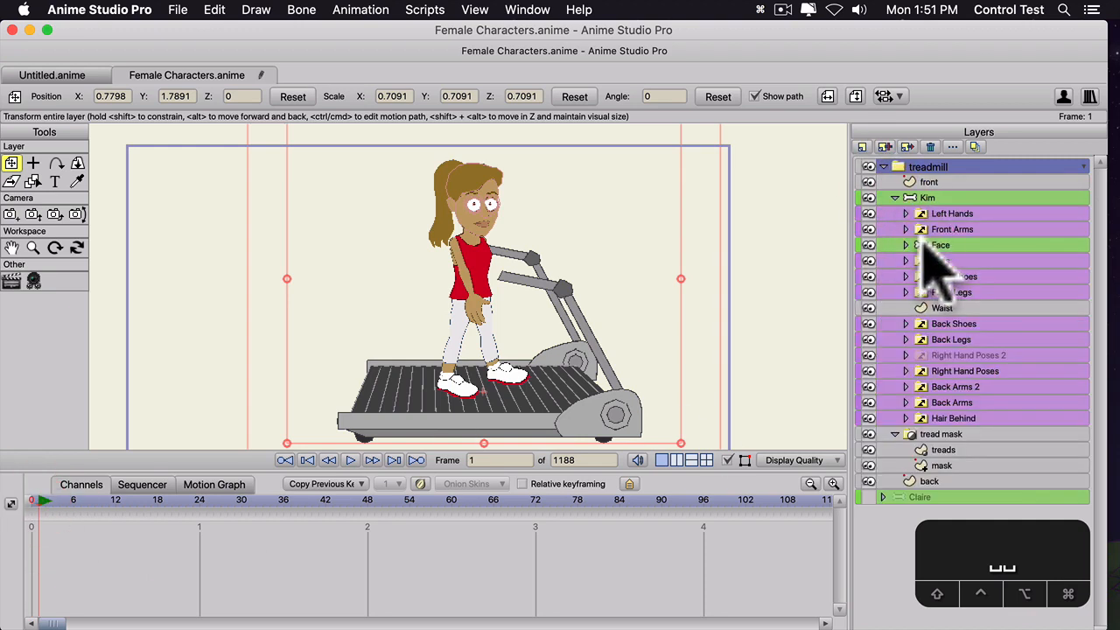
click(935, 245)
key(b)
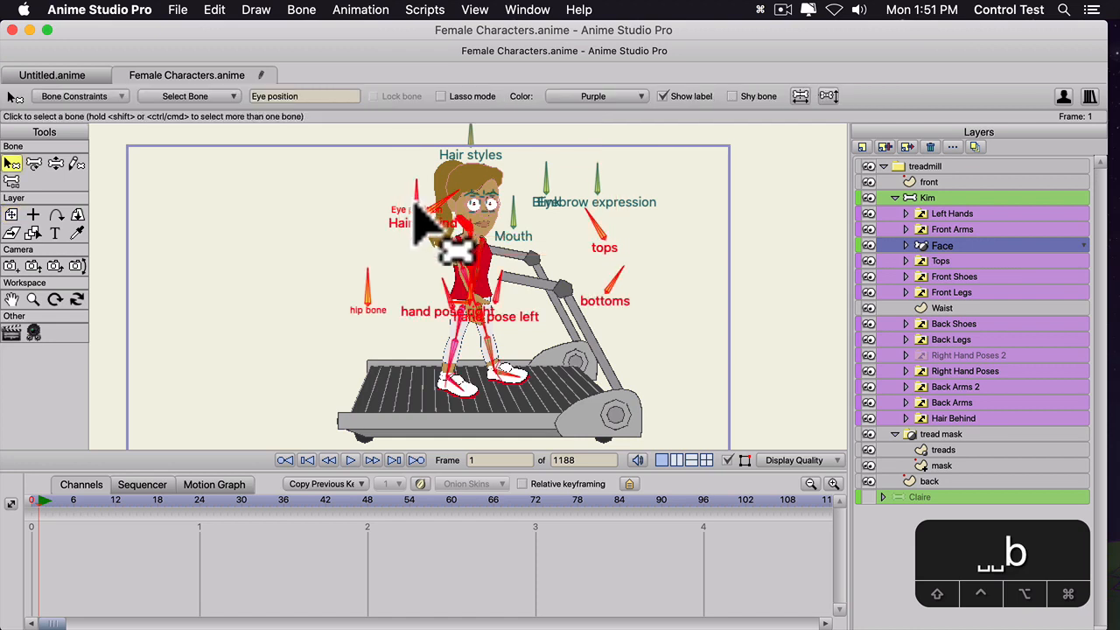
key(b)
click(421, 218)
key(t)
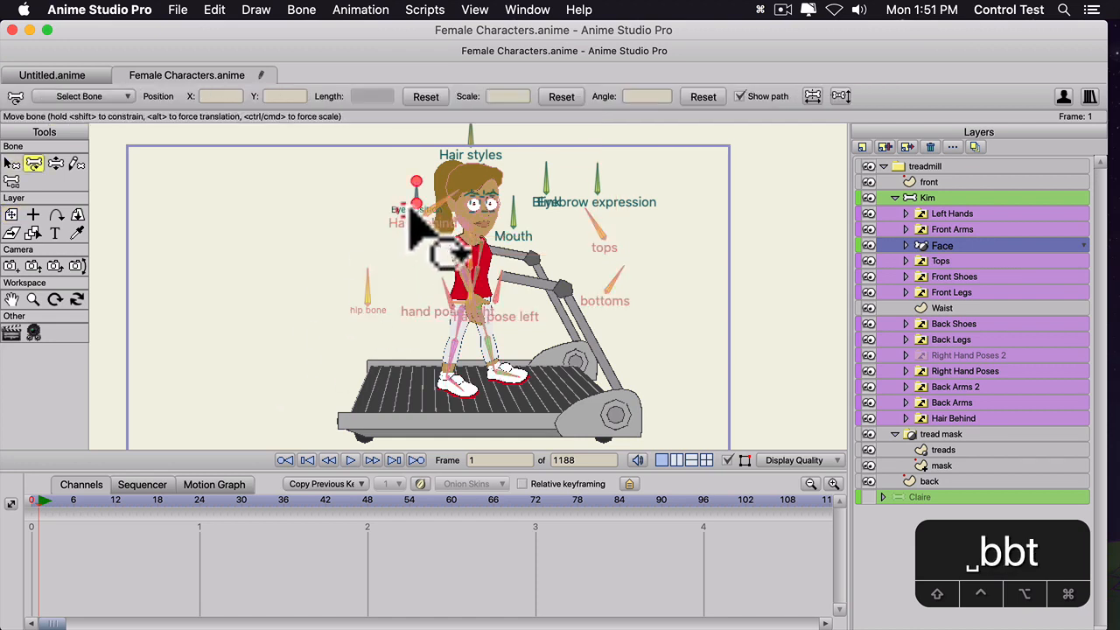
click(421, 220)
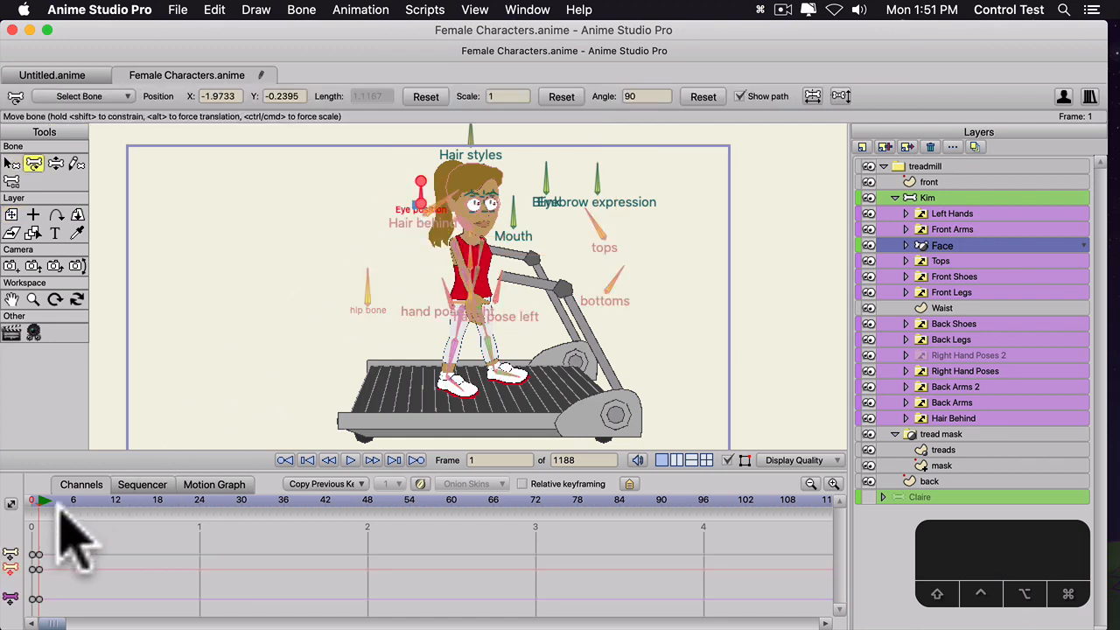
key(space)
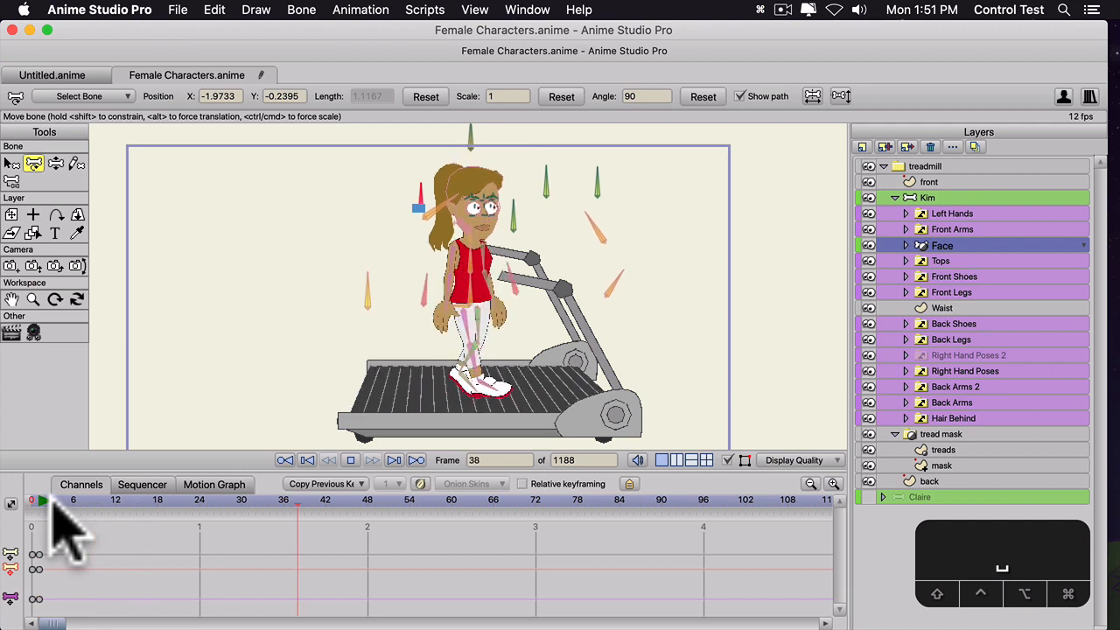
key(space)
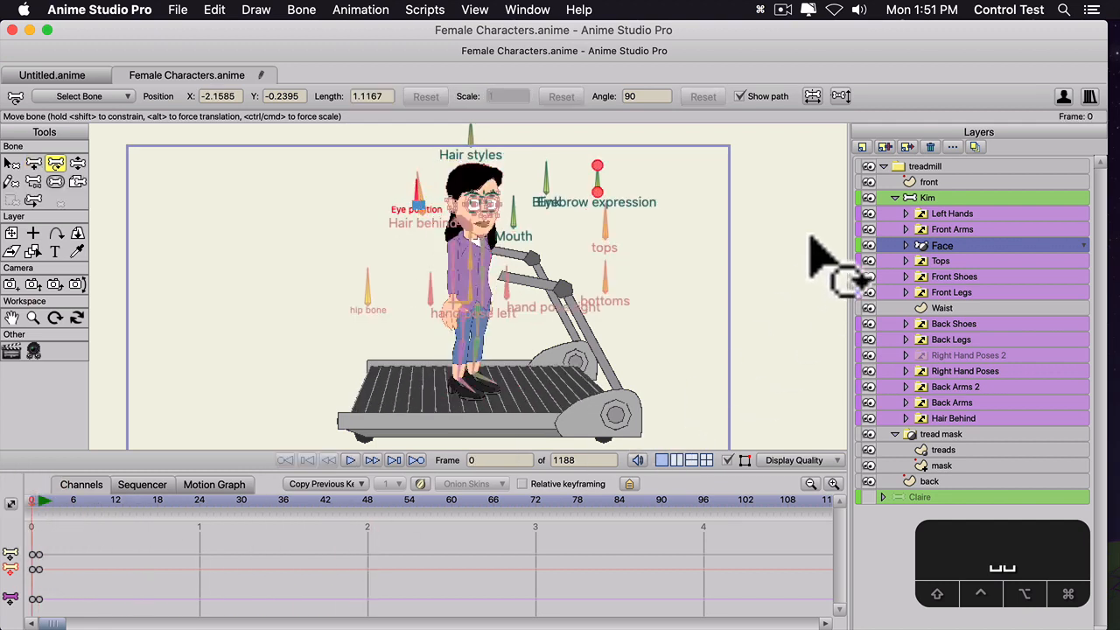
- Collapse and duplicate the treadmill group, and place the copy beneath the original in the layer order
click(884, 167)
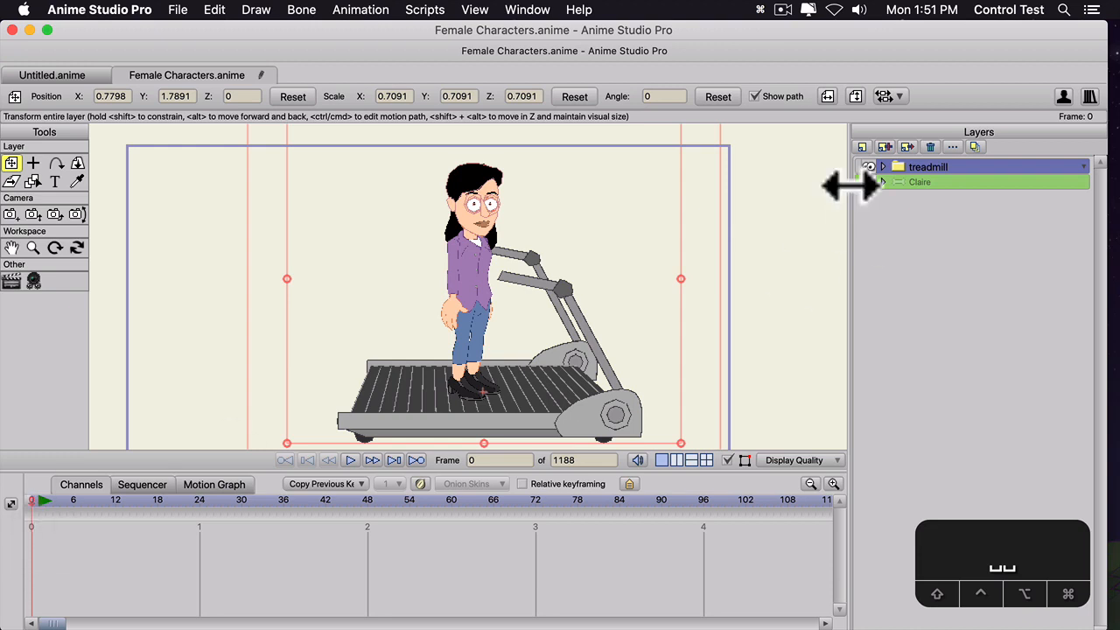
click(884, 147)
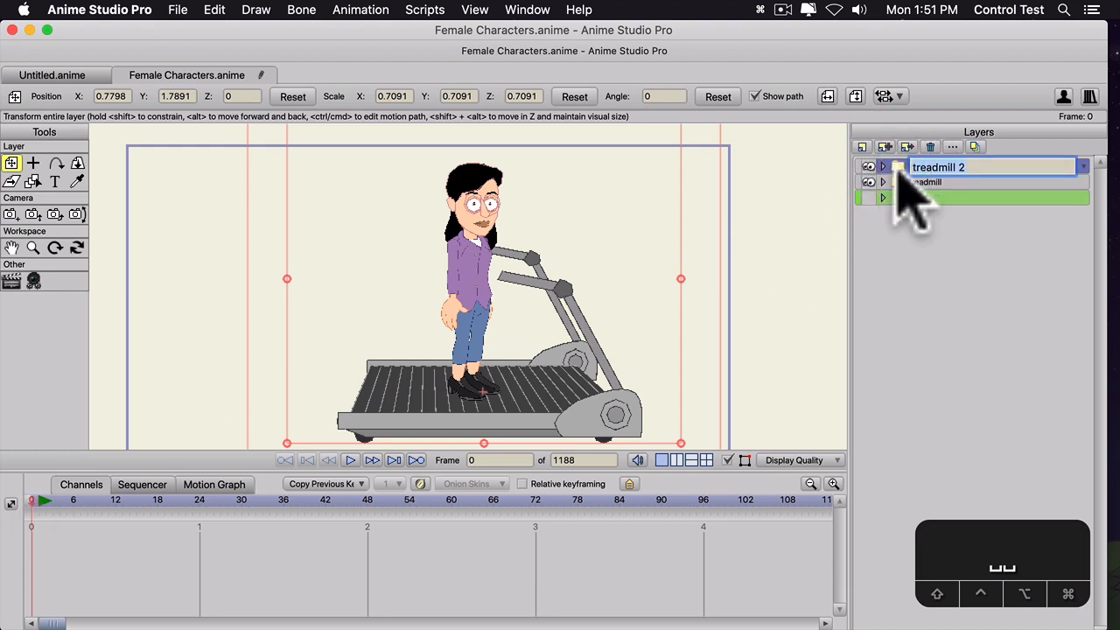
drag(899, 173, 903, 186)
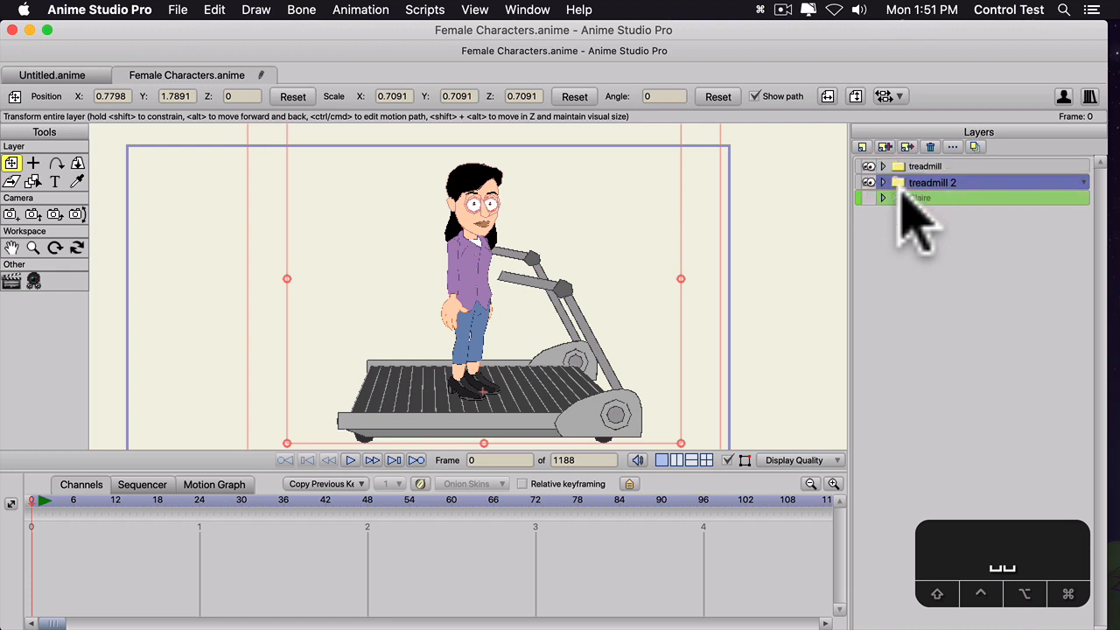
- Scale the copied treadmill group to about 0.62 and position it behind the original at X about 0.01, Y about 2.76
scroll(355, 254, down, 1)
drag(319, 144, 415, 254)
drag(364, 213, 368, 224)
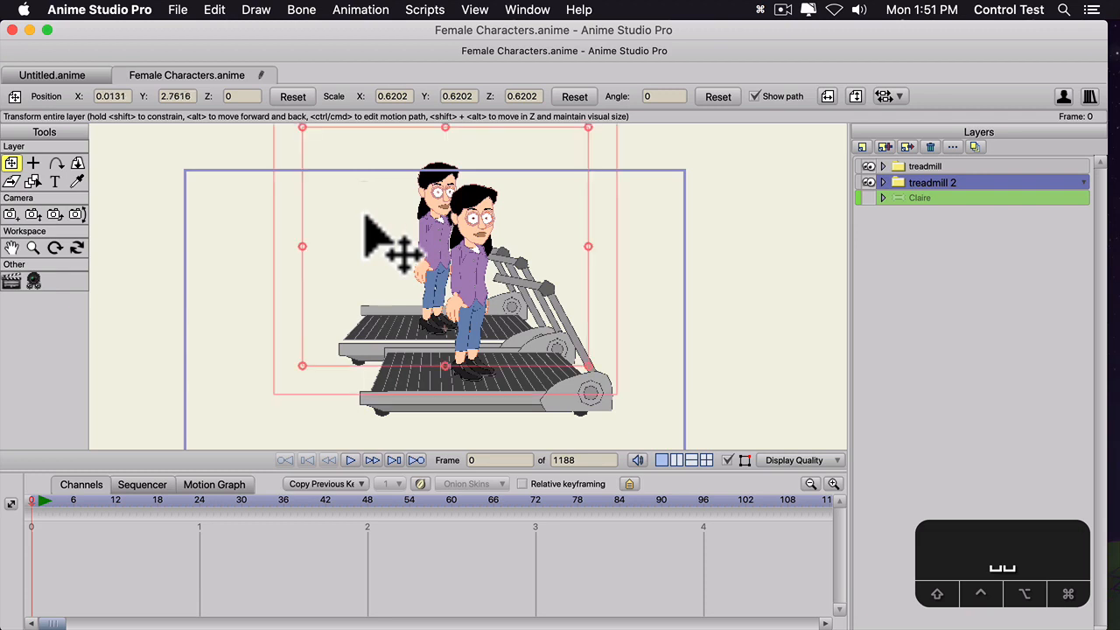
- Delete the Kim layer from the treadmill 2 group
click(883, 183)
click(912, 210)
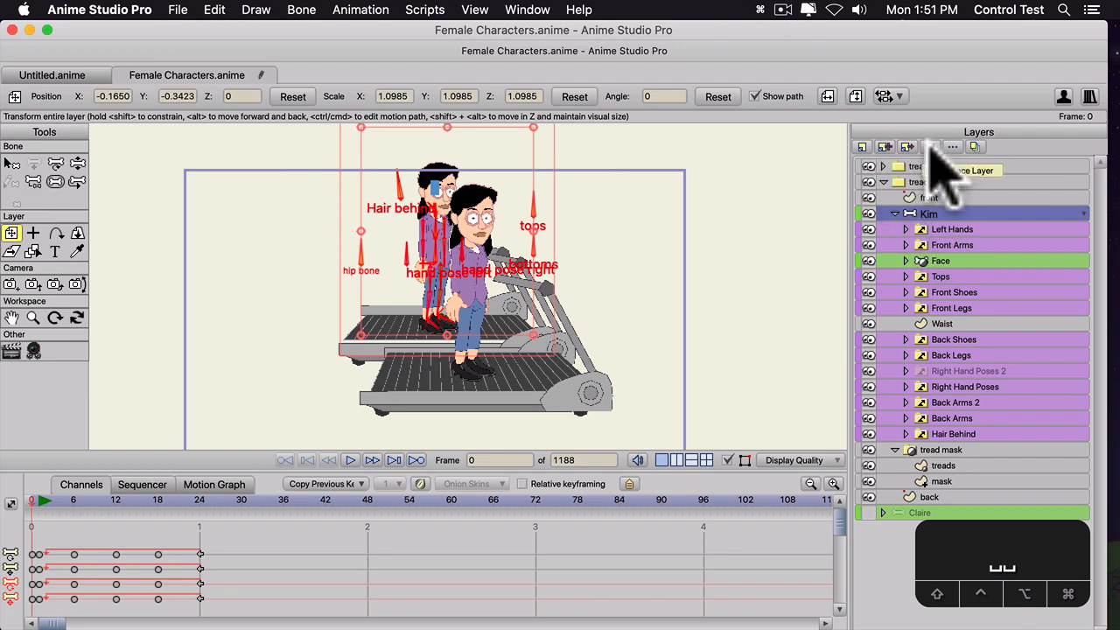
click(930, 145)
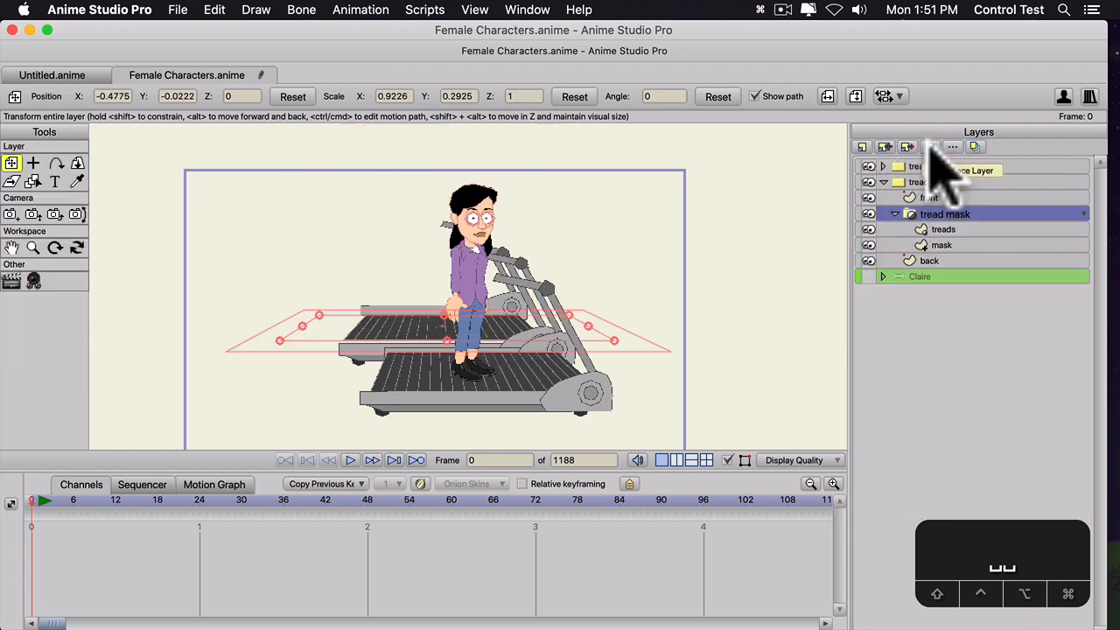
- Show Claire inside treadmill 2, between front and tread mask, and stand her on the rear belt at X about -0.42, Y about -1.40
click(868, 276)
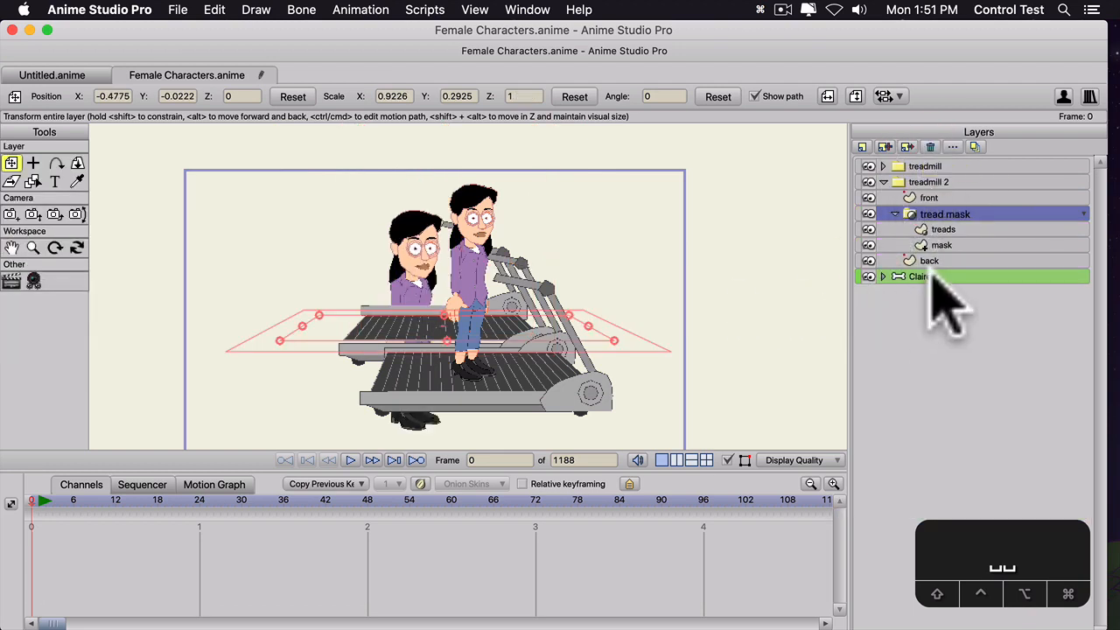
mouse_move(931, 276)
mouse_down()
mouse_move(925, 185)
mouse_move(931, 211)
mouse_up()
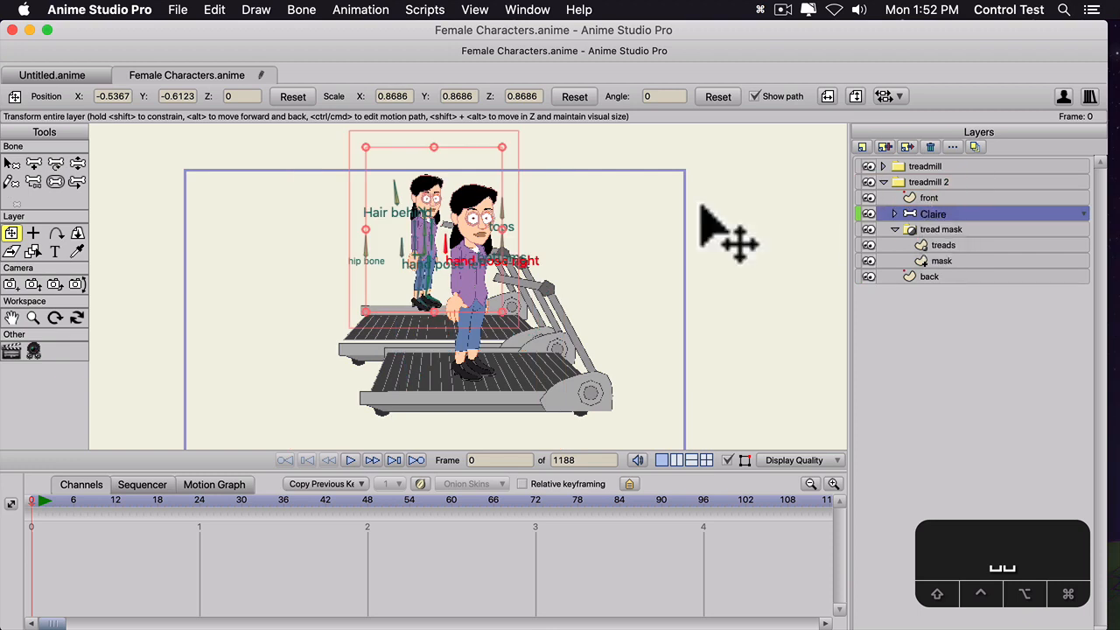
drag(421, 237, 427, 263)
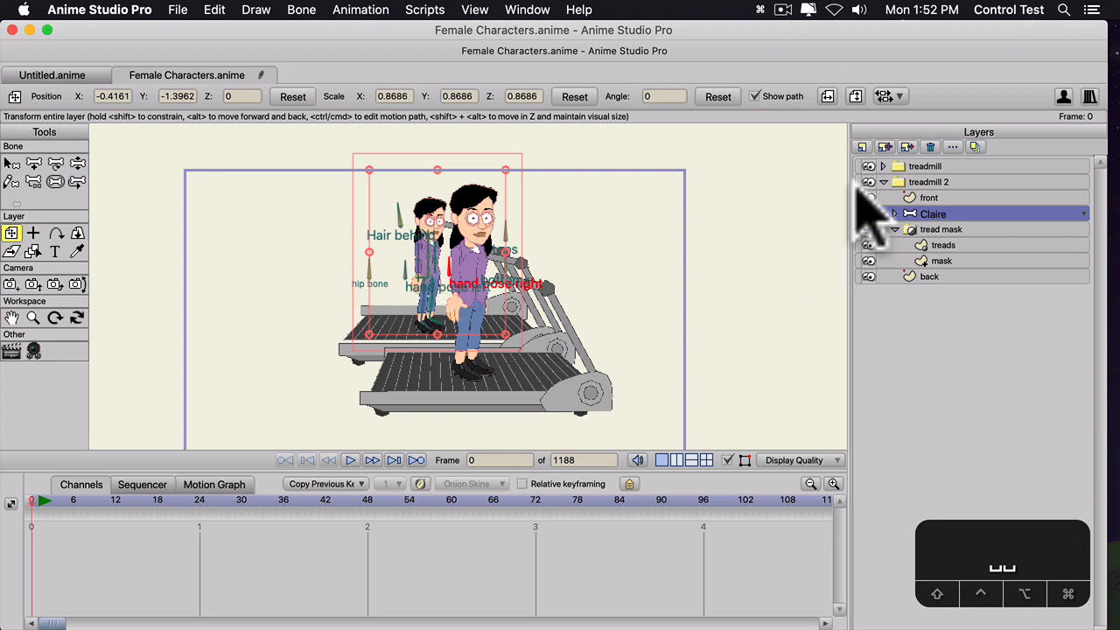
- Lower the front treadmill group, with Kim on it, to X about 0.74, Y about 1.12
click(897, 166)
drag(473, 360, 470, 390)
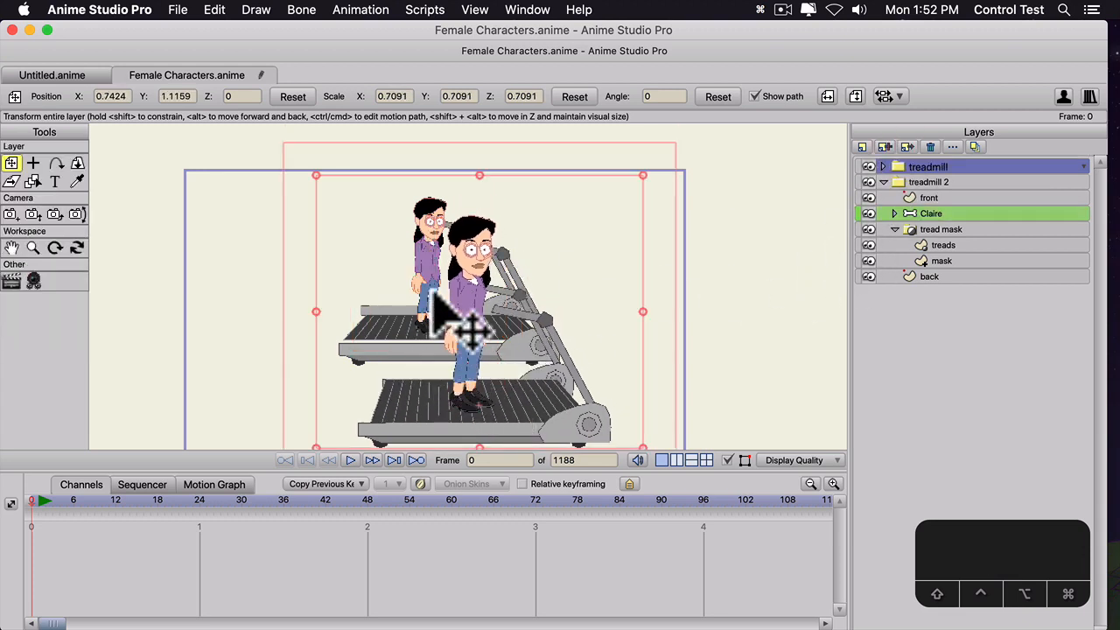
- At frame 1, hide the front treadmill group, enlarge Claire to about 1.06 and stand her on the belt at X about -0.48, Y about -0.63
click(920, 215)
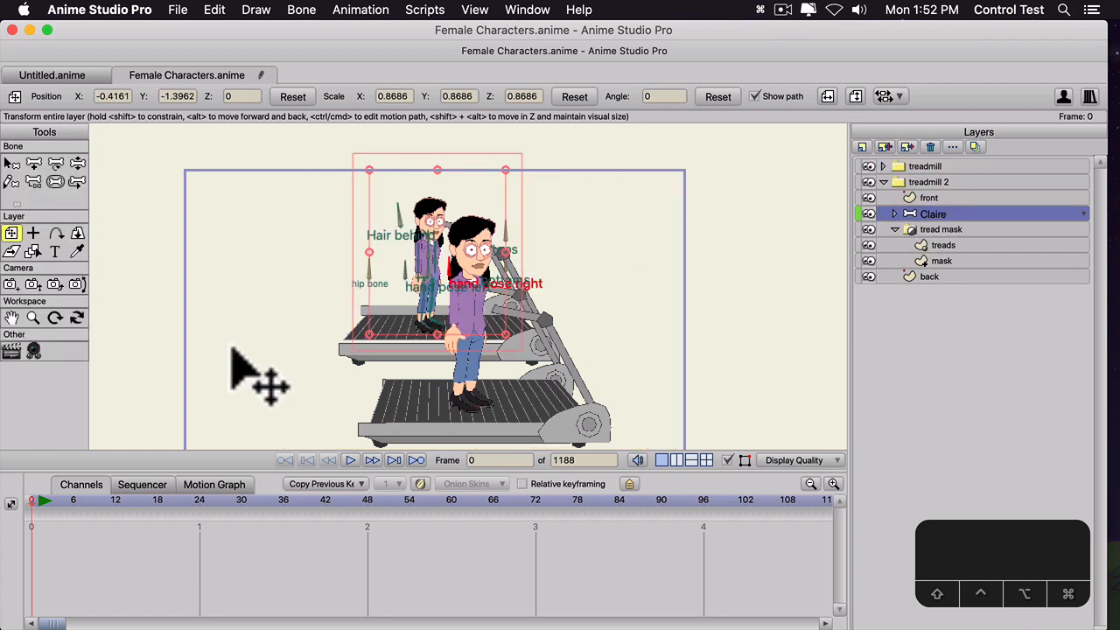
click(37, 500)
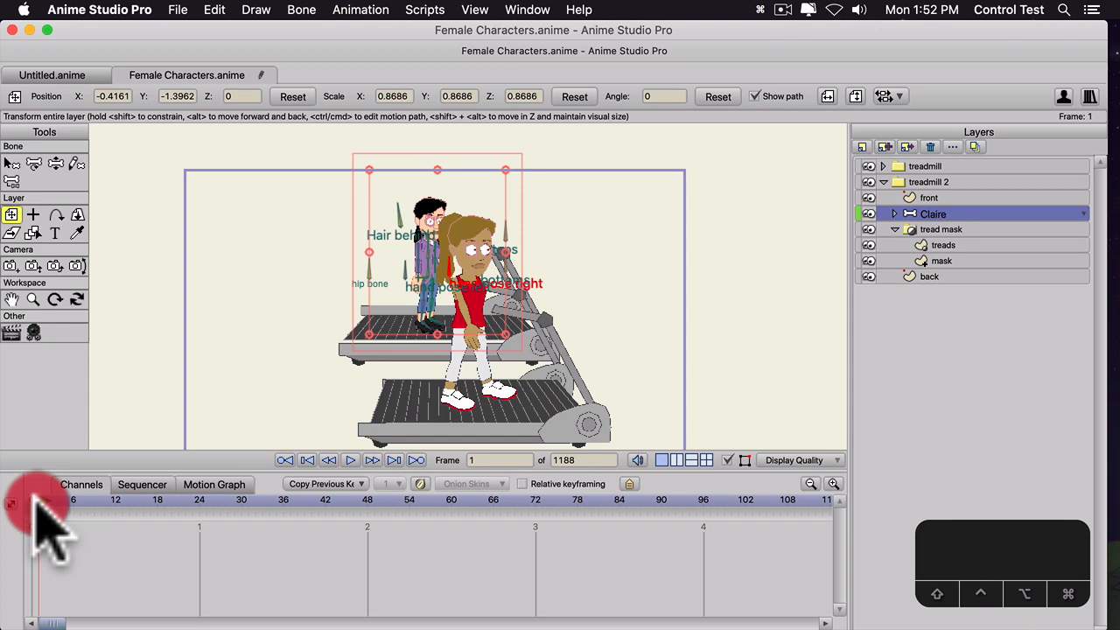
click(868, 167)
scroll(395, 260, up, 1)
scroll(396, 259, up, 1)
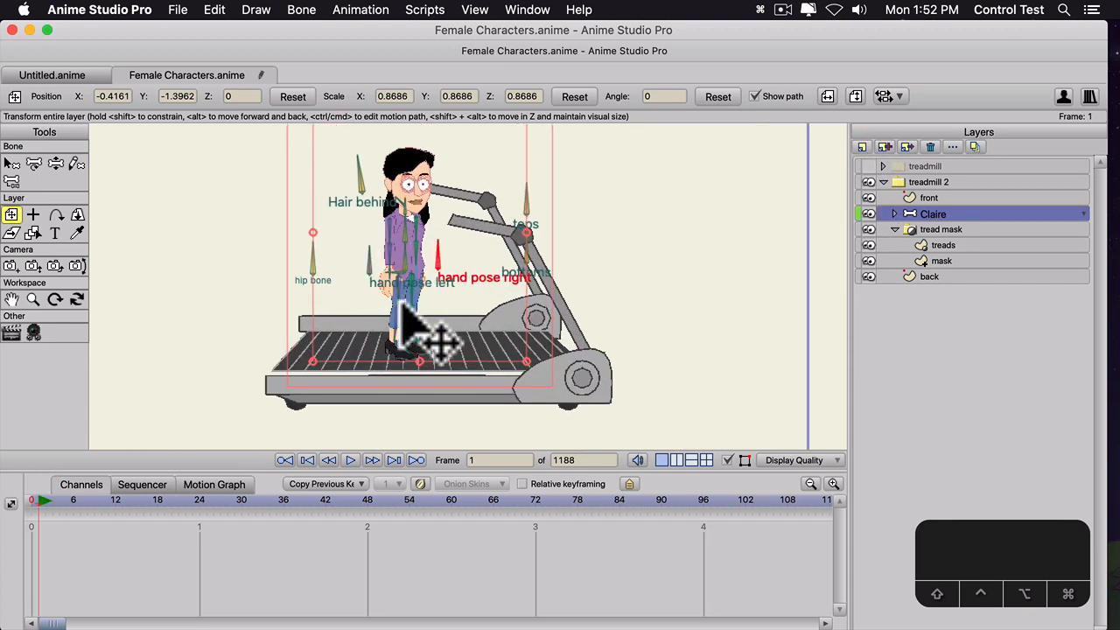
scroll(374, 251, down, 2)
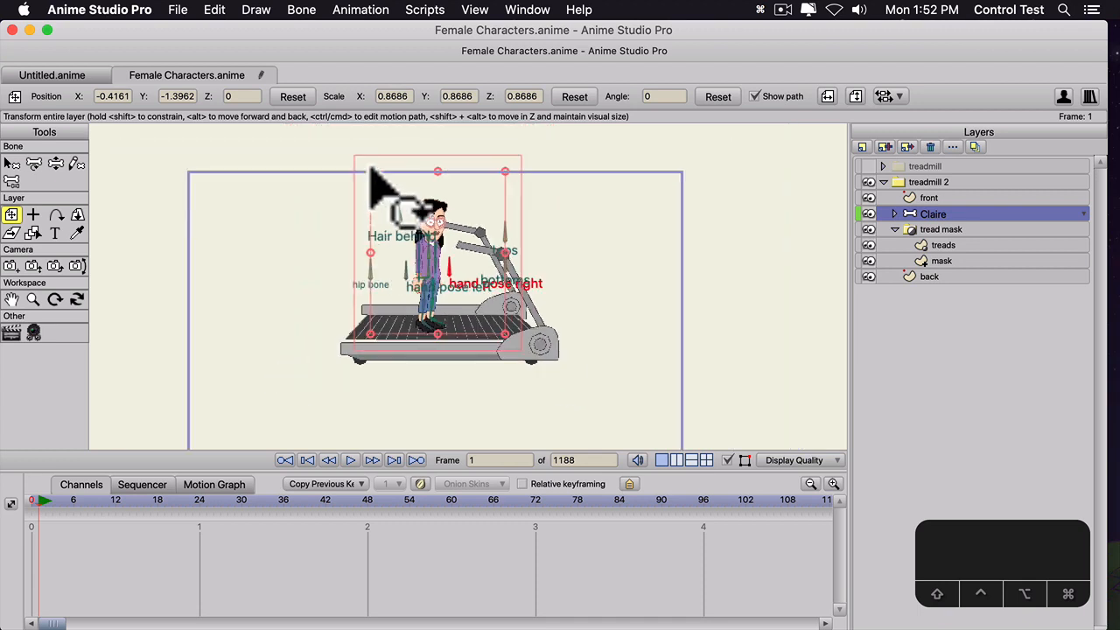
mouse_move(371, 170)
mouse_down()
mouse_move(355, 161)
mouse_move(360, 168)
mouse_up()
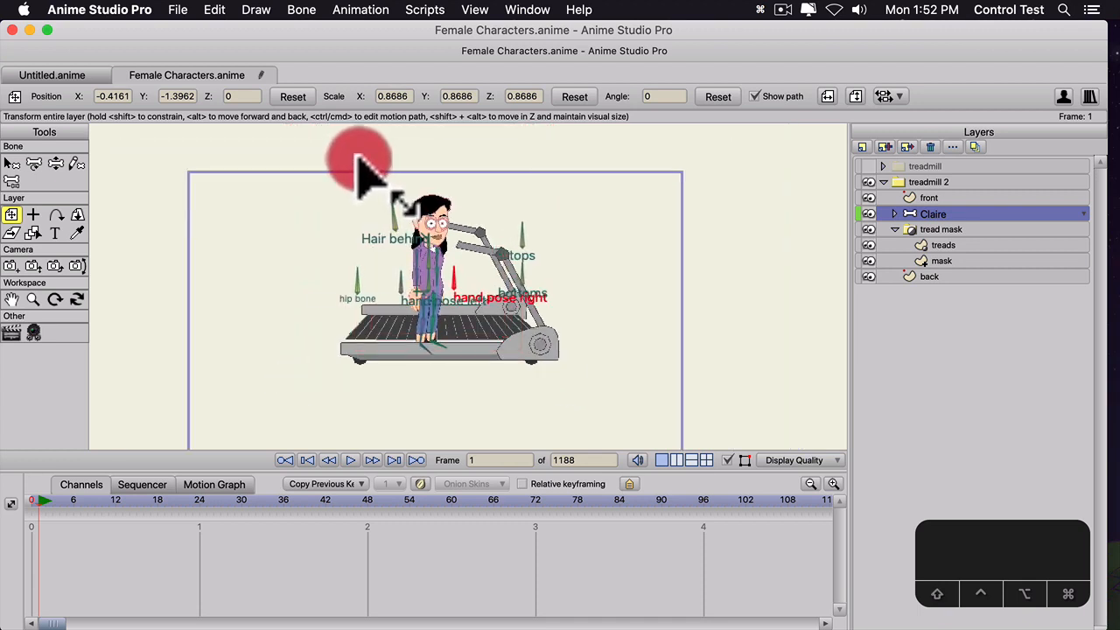
drag(449, 295, 438, 316)
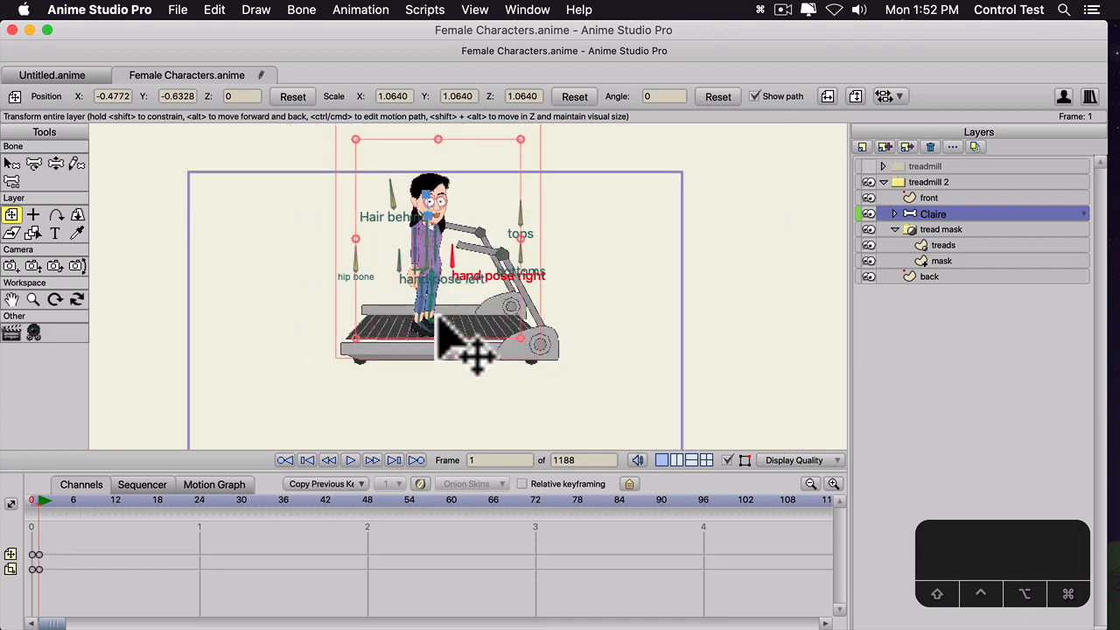
- Stretch treadmill 2's tread mask to a Y scale of about 0.38 and position it at X about -0.42, Y about 0.01
click(927, 230)
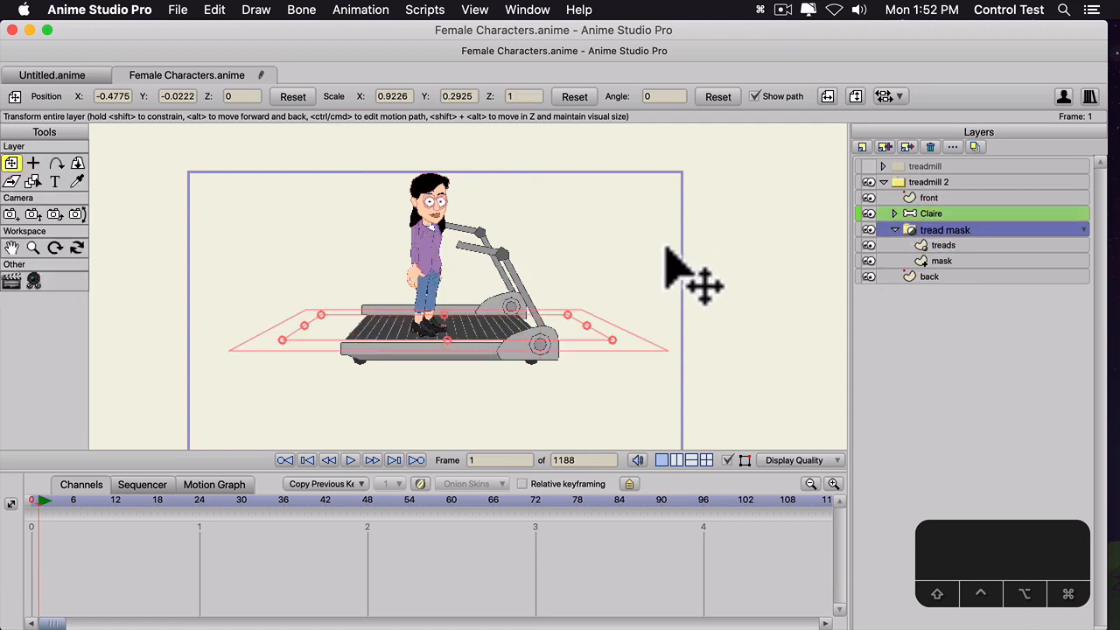
drag(475, 337, 503, 350)
key(super+z)
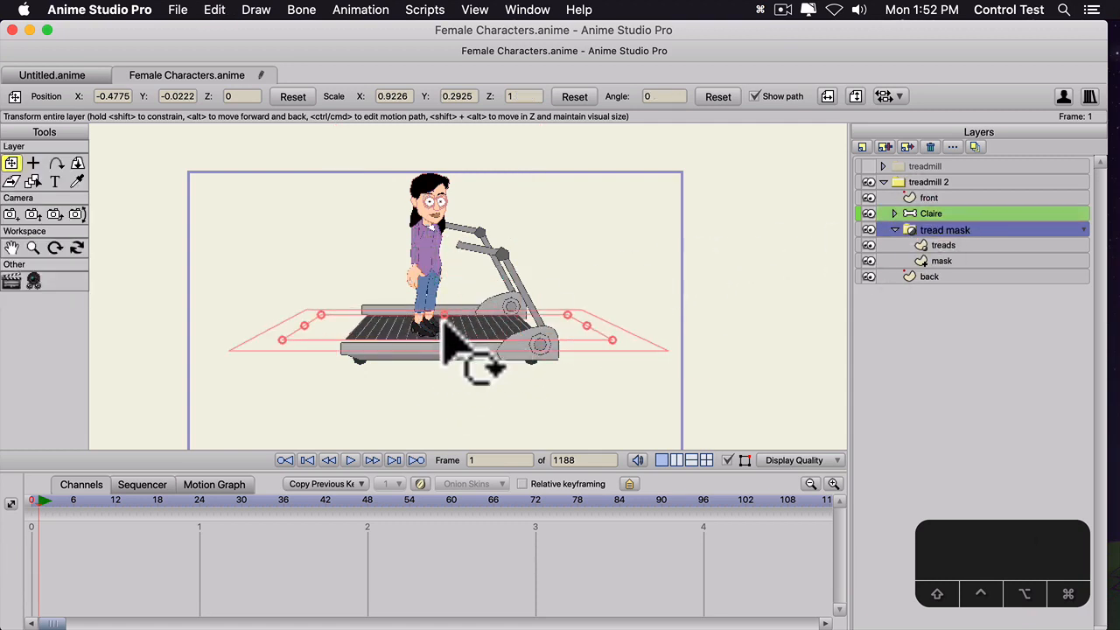
drag(444, 322, 442, 324)
key(super+z)
click(446, 336)
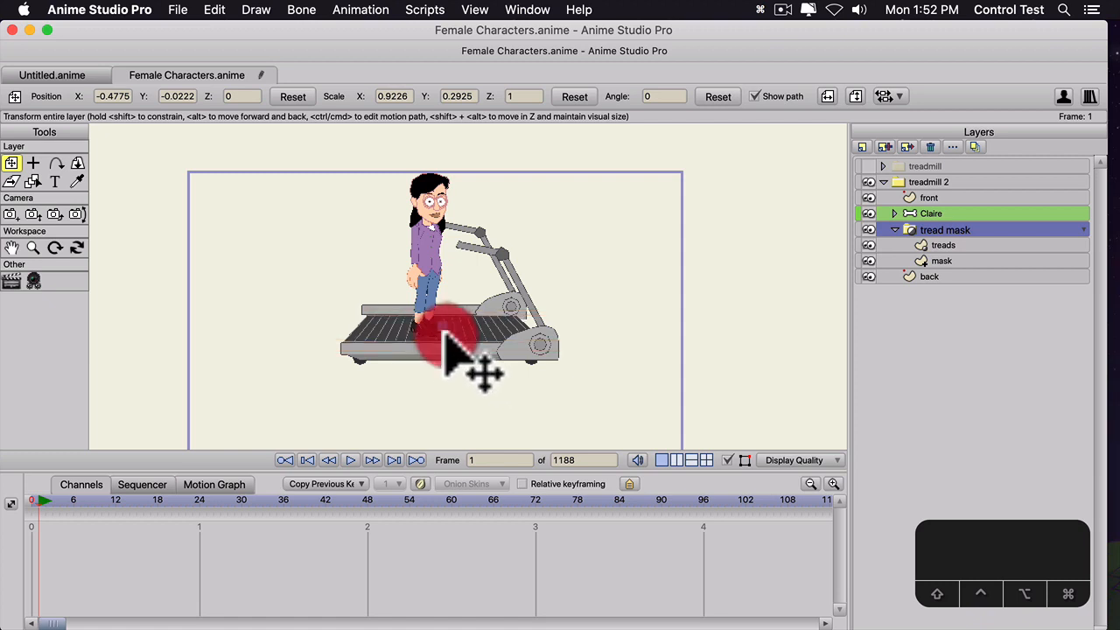
drag(447, 335, 455, 336)
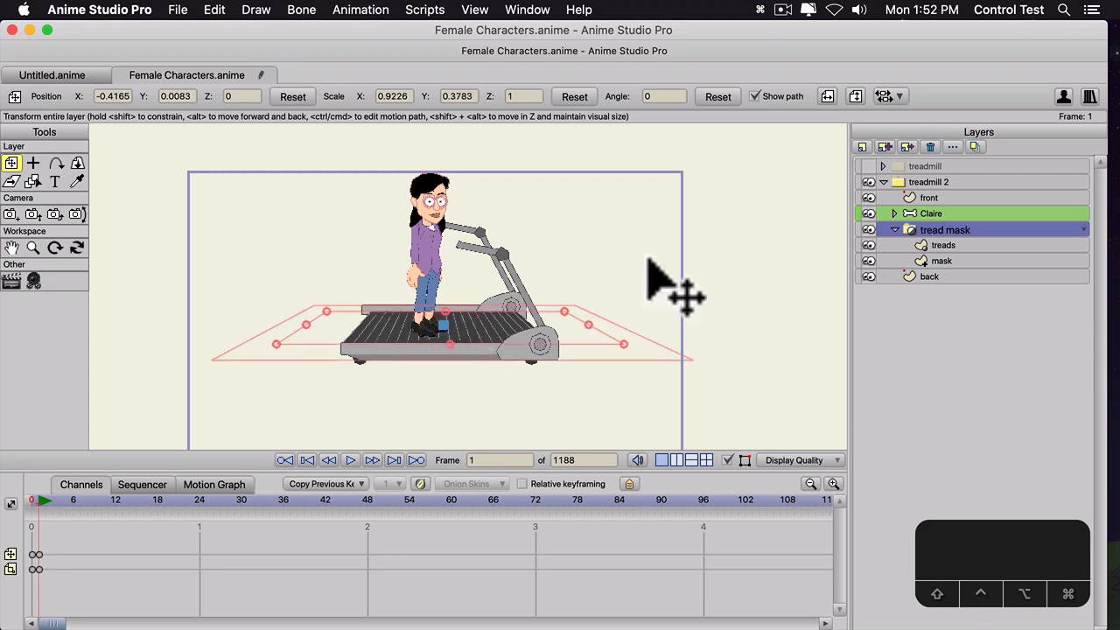
- Enlarge Claire to about 1.12 and place her feet on the belt at X about -0.48, Y about -0.39
click(929, 214)
drag(356, 141, 347, 135)
drag(440, 247, 418, 224)
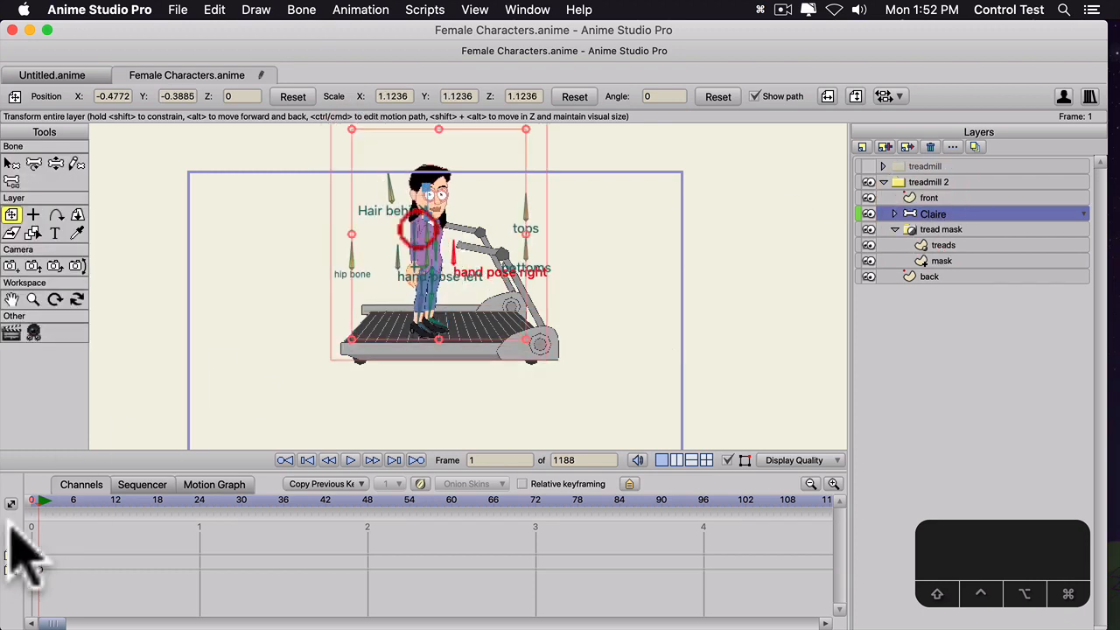
- Rotate Claire's Hair behind, tops and bottoms bones to give her short back hair, a sleeveless top, denim shorts and white sneakers
key(t)
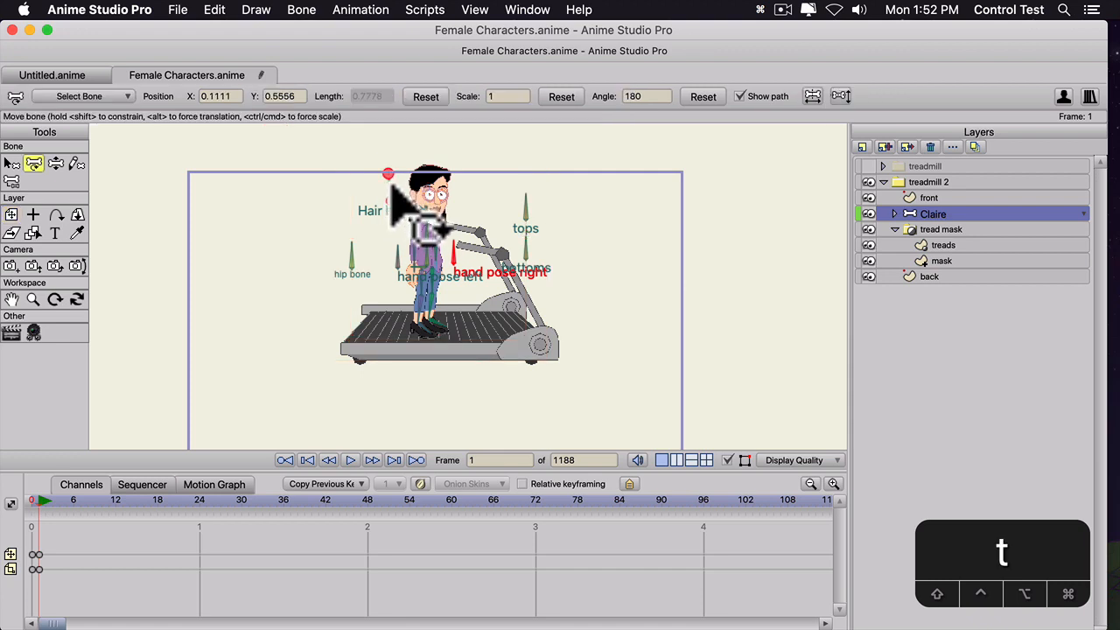
click(295, 247)
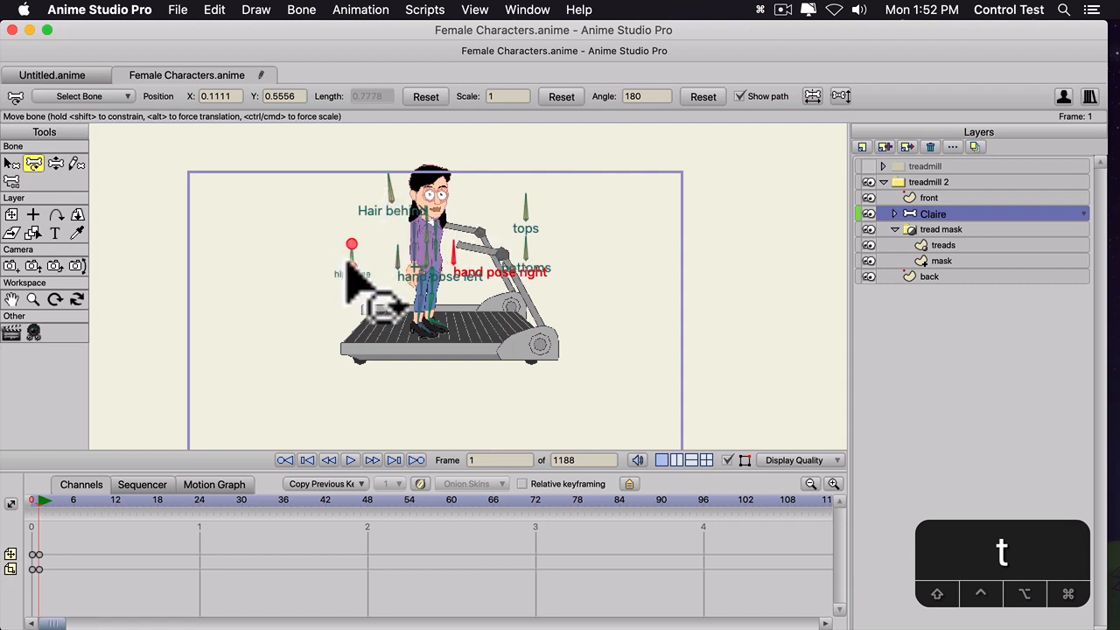
drag(387, 186, 398, 186)
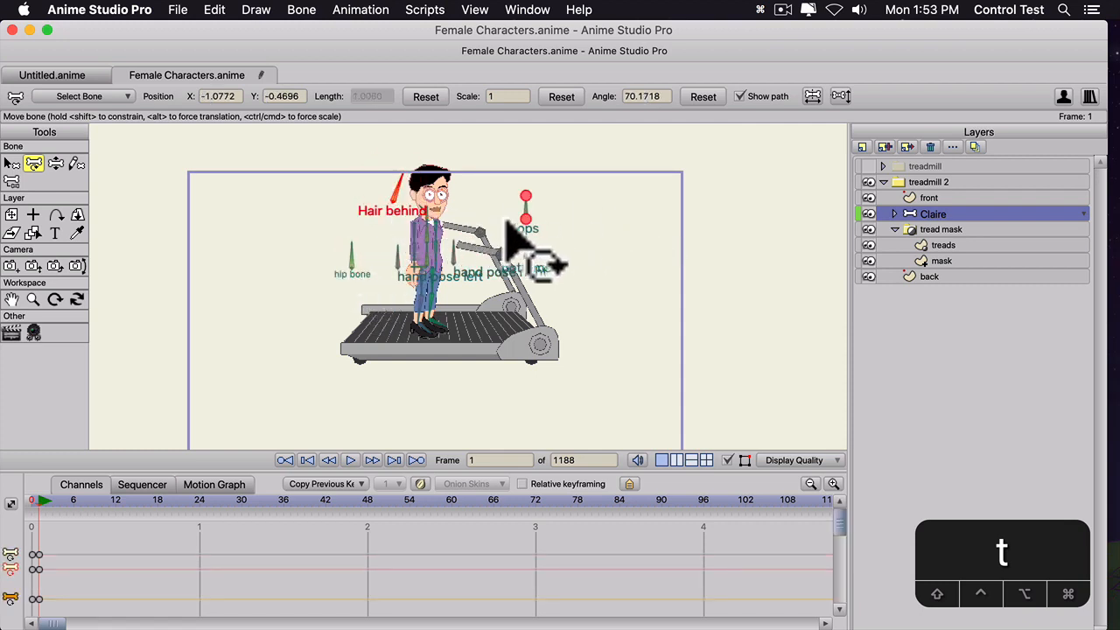
drag(528, 205, 511, 181)
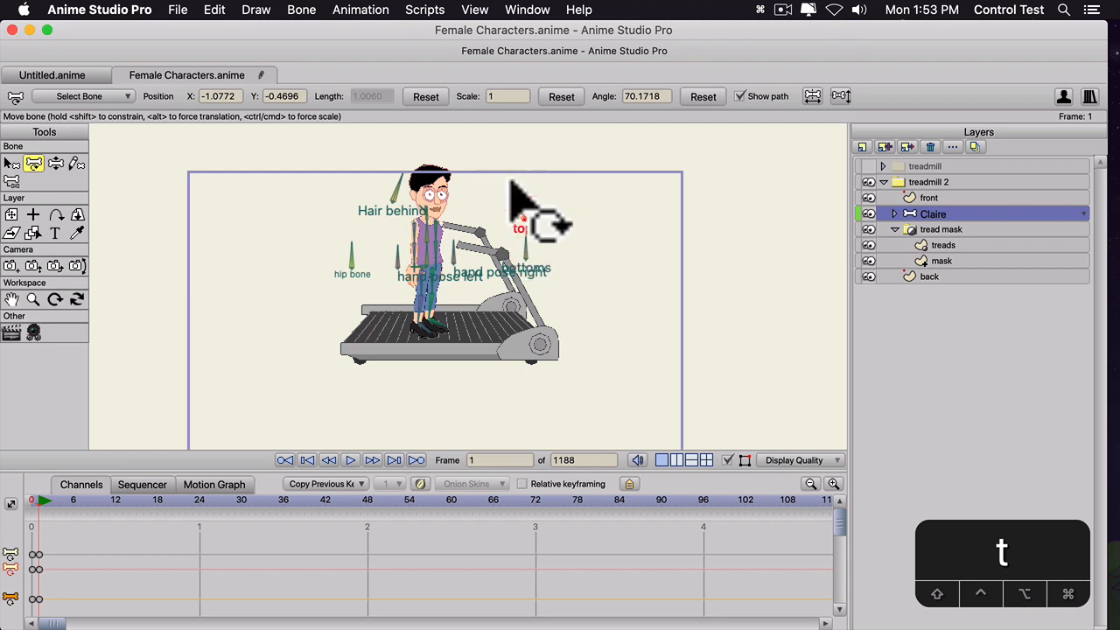
drag(528, 256, 530, 257)
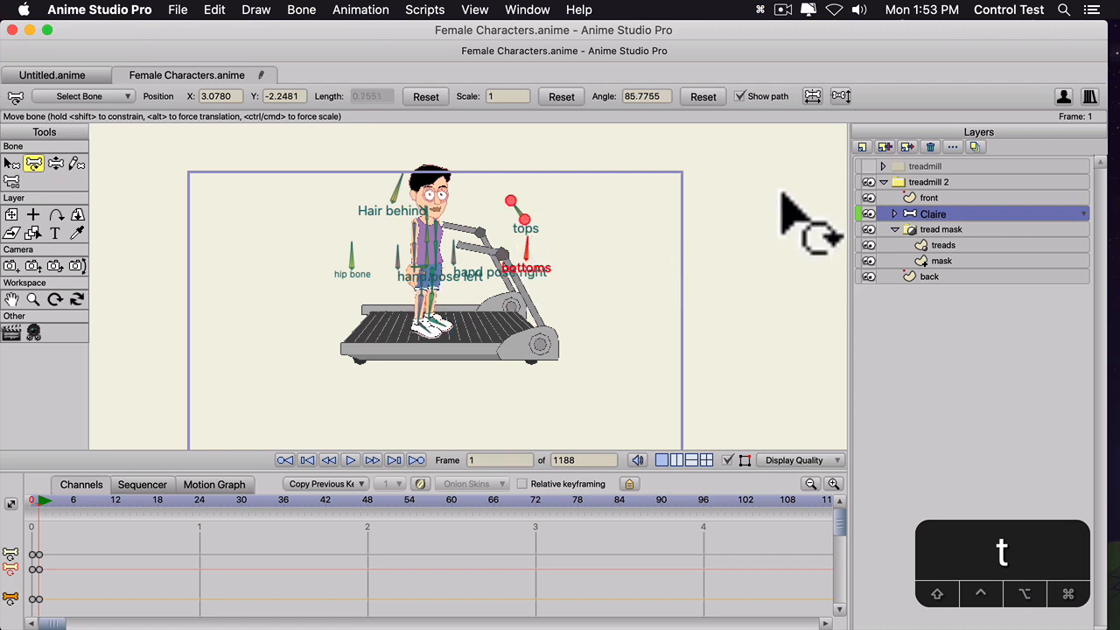
- Show the Style window and switch it to Advanced mode in a separate window
click(528, 10)
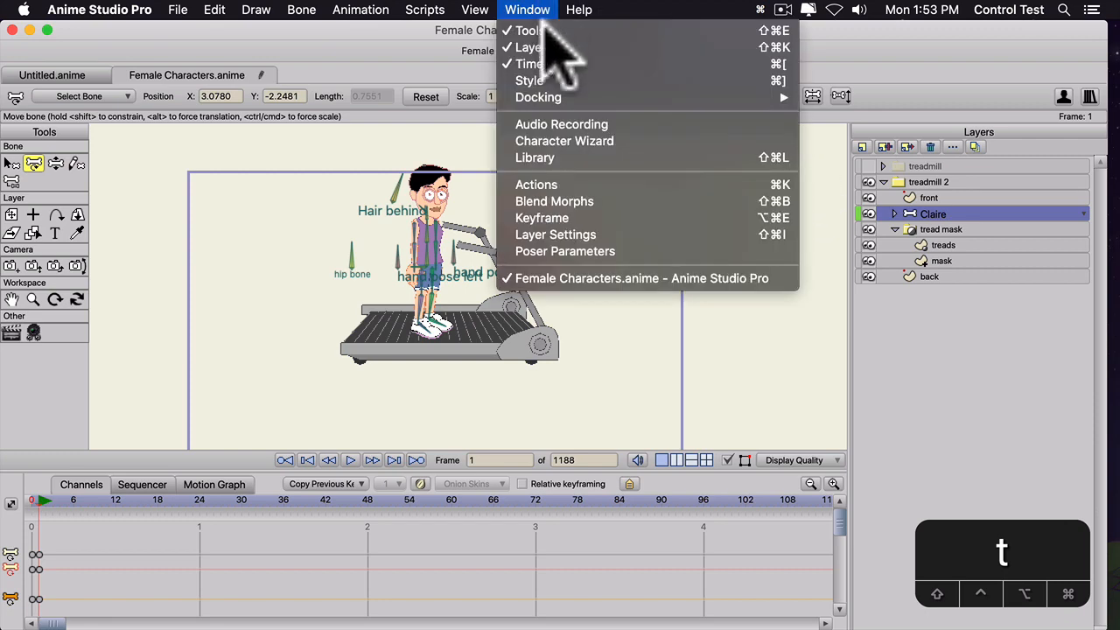
click(549, 82)
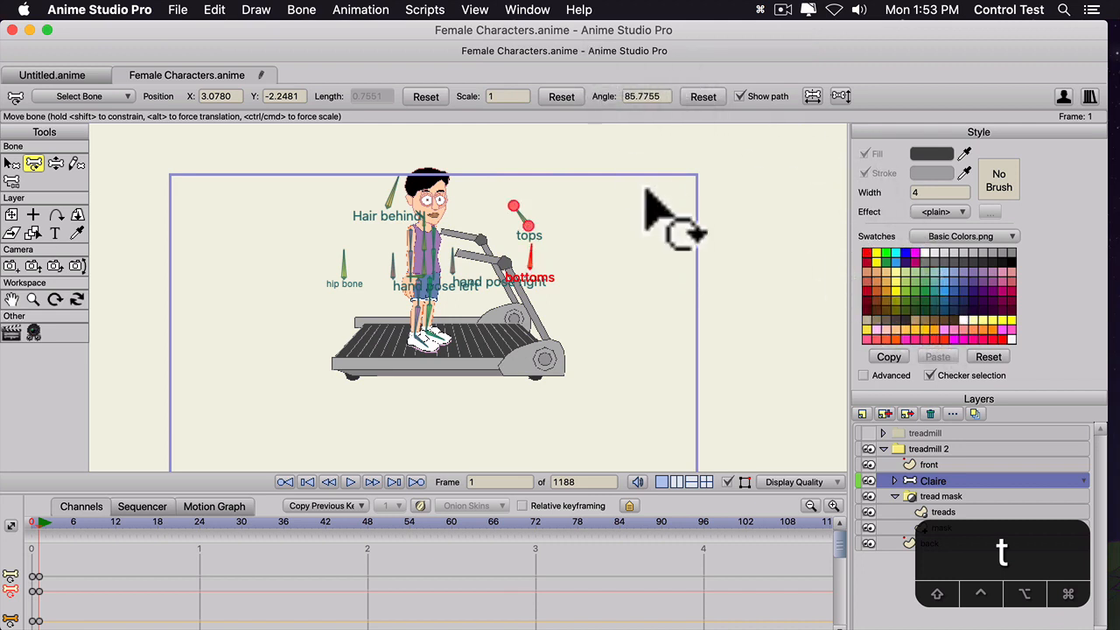
click(857, 374)
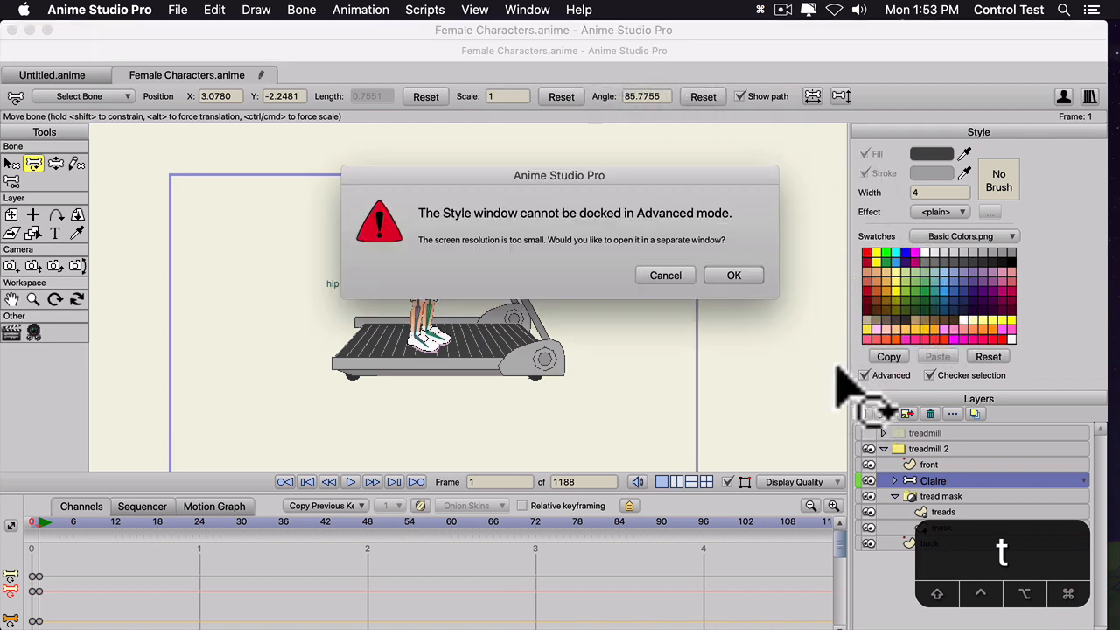
click(735, 272)
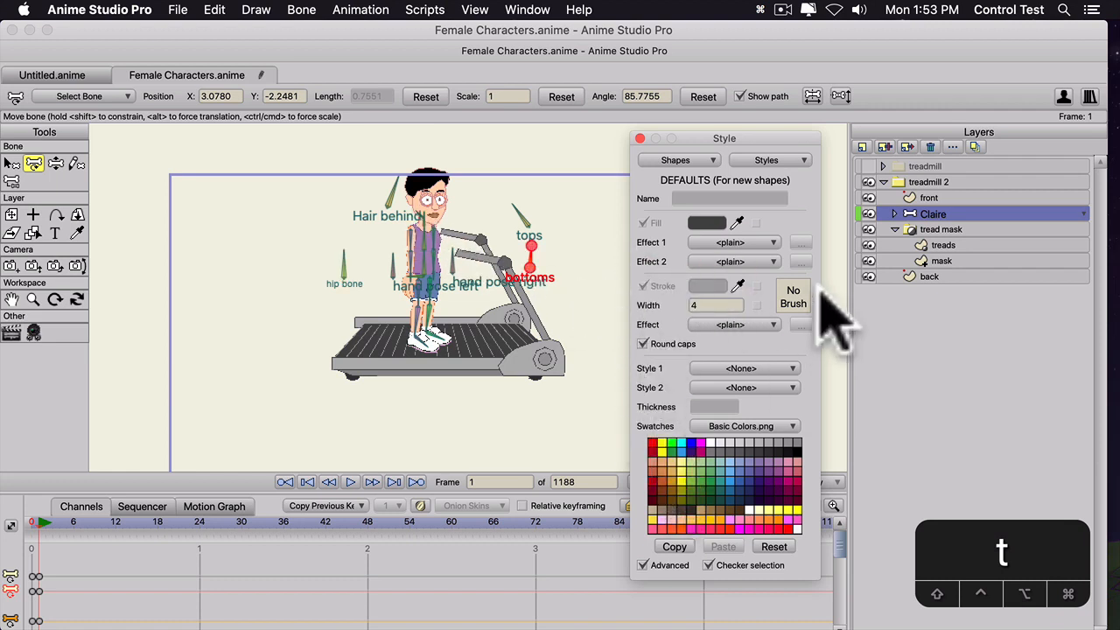
- Edit the Claire Skin Tone style and set its fill to the pale peach colour F5DEB2
click(759, 161)
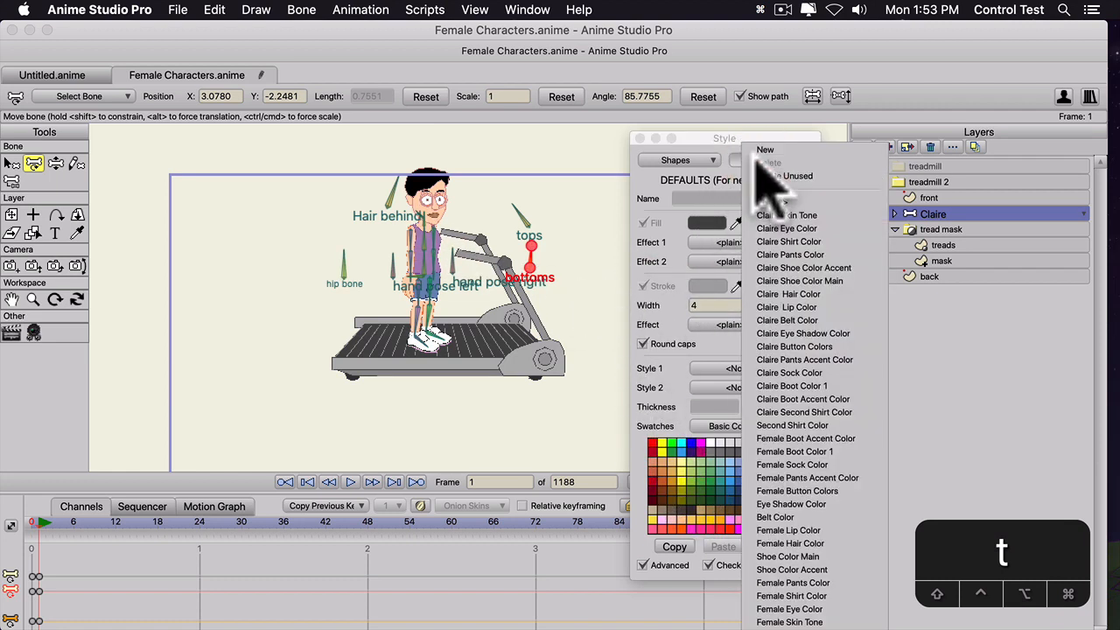
click(778, 215)
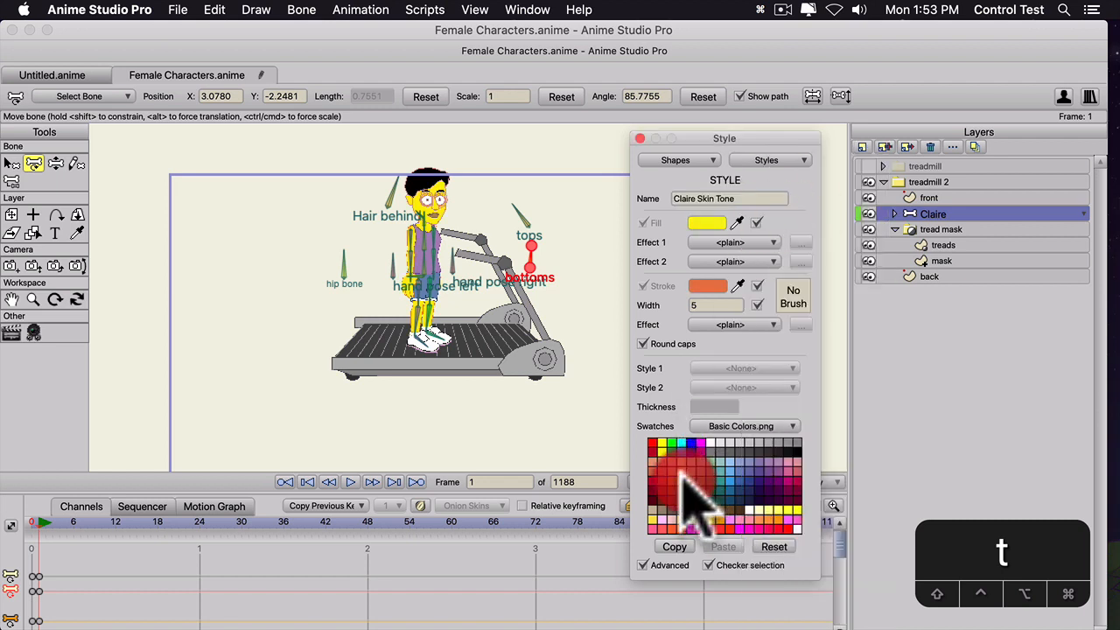
mouse_move(681, 473)
mouse_down()
mouse_move(664, 457)
mouse_move(672, 464)
mouse_up()
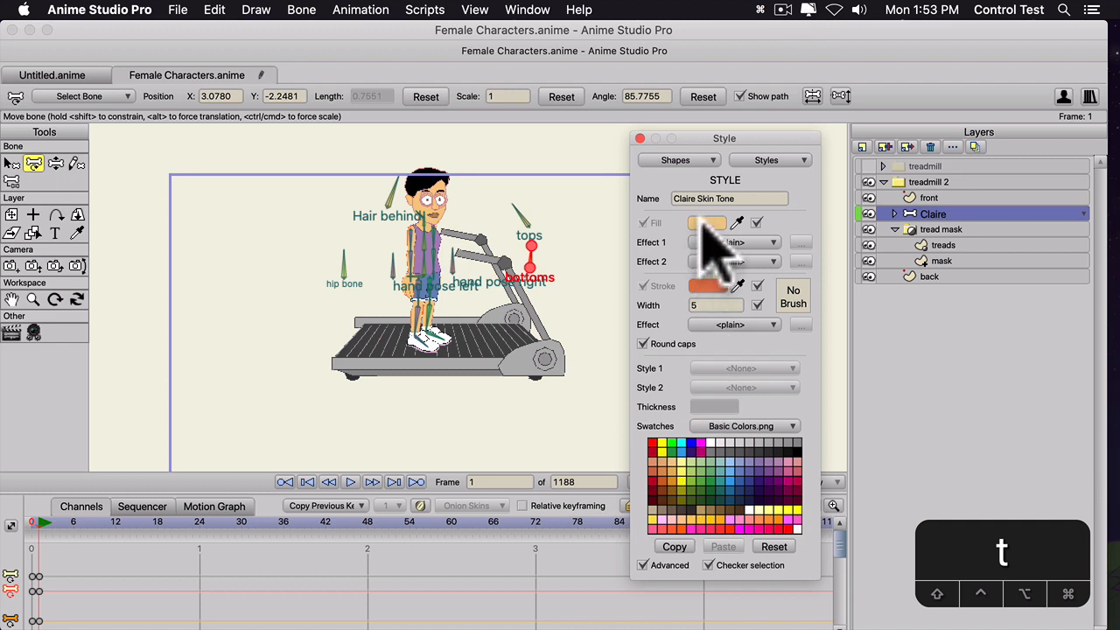
click(706, 224)
click(670, 260)
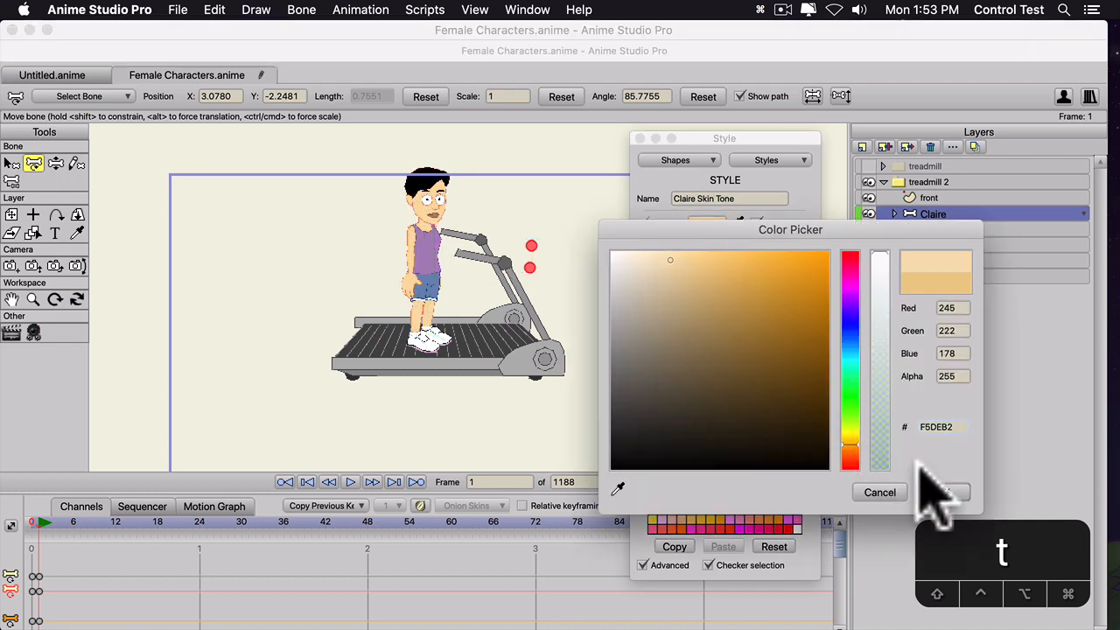
click(942, 490)
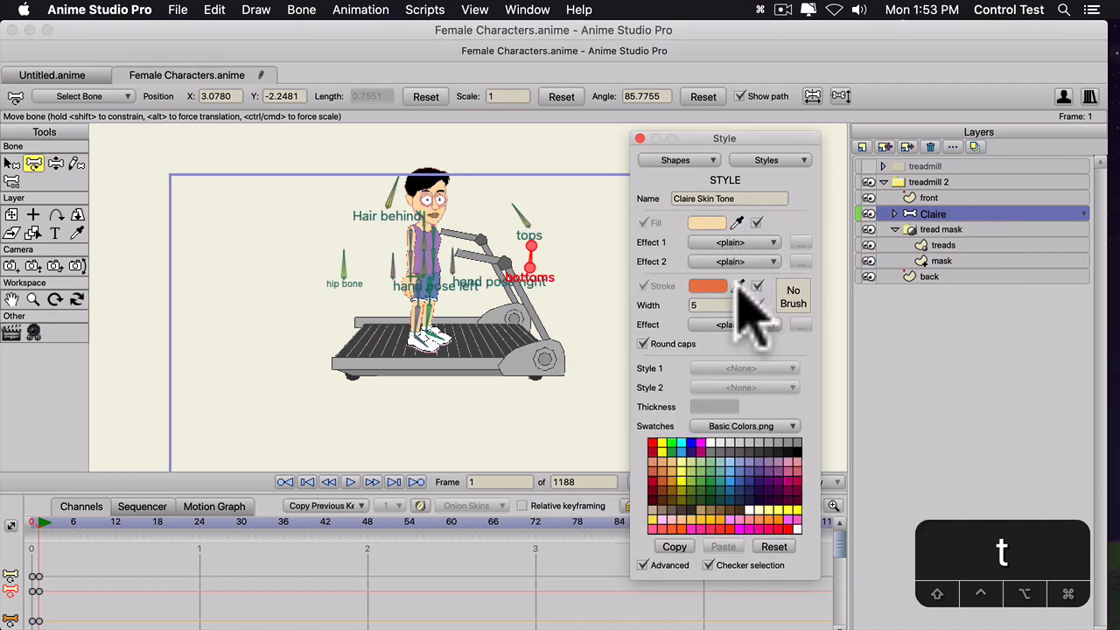
- Sample the skin fill for the Claire Skin Tone stroke and darken the stroke to tan D0BA8B
drag(739, 222, 713, 230)
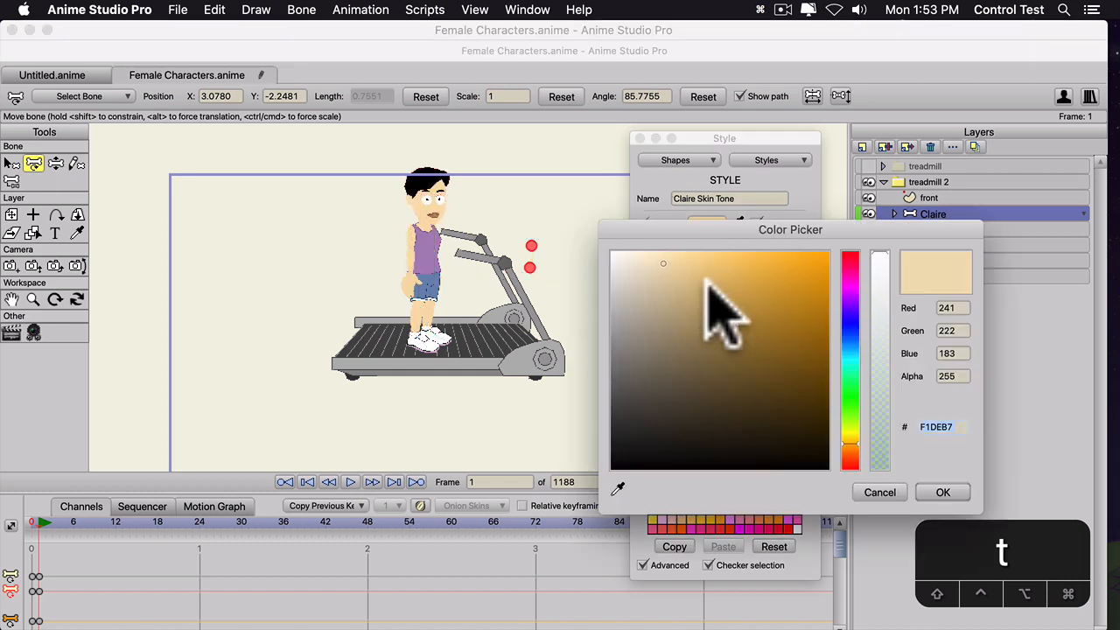
click(681, 289)
drag(680, 287, 682, 292)
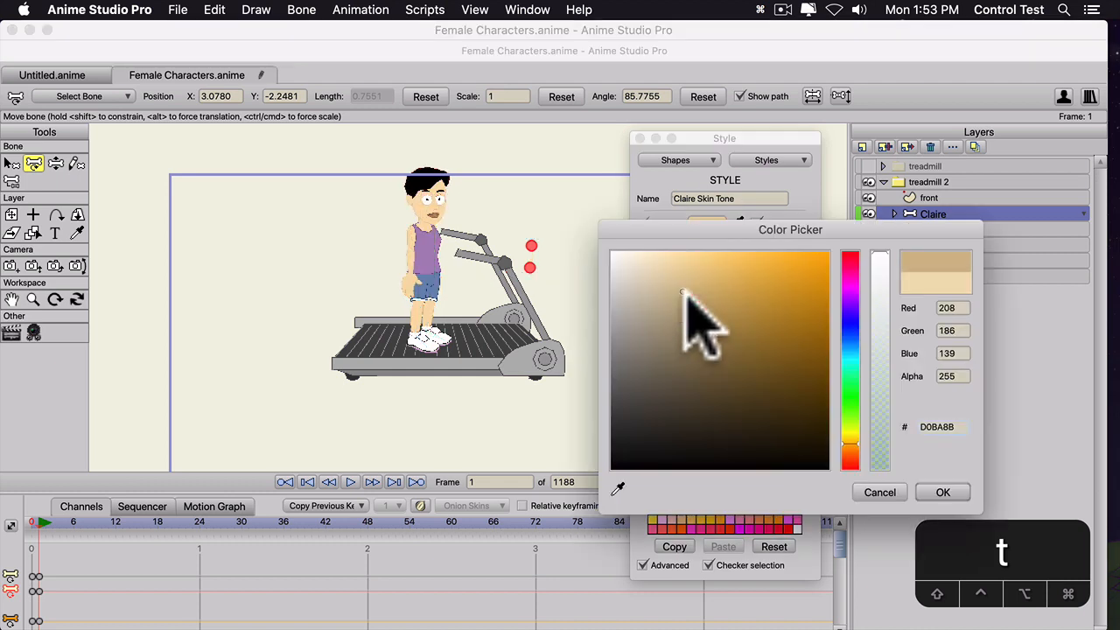
click(940, 492)
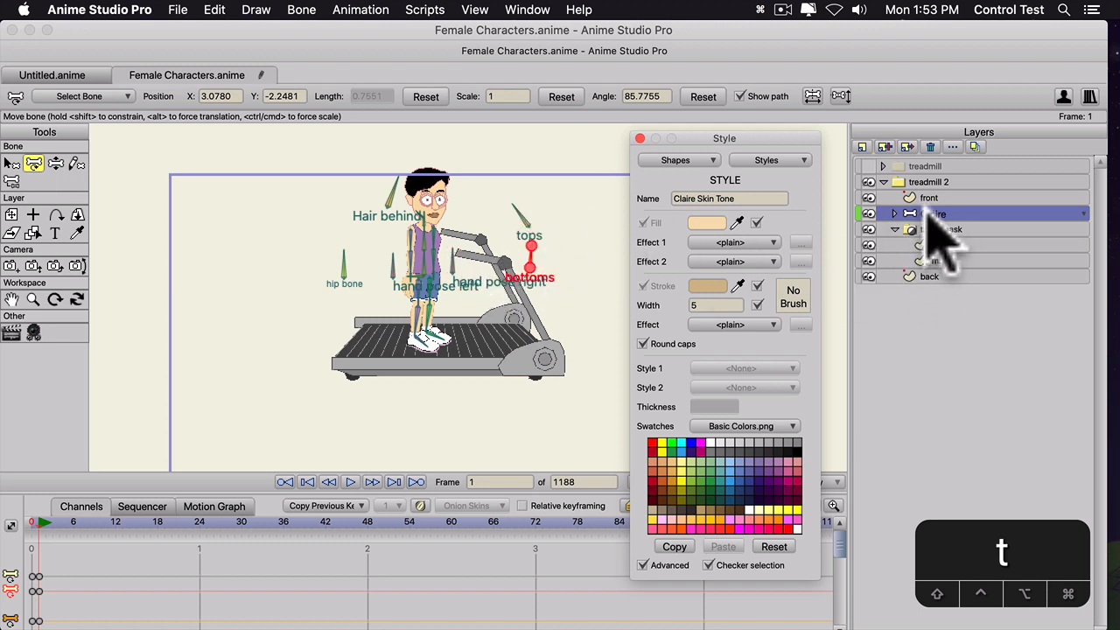
- In Claire's Face layer, rotate the Hair styles bone to about -40.88 to give her a hair bun with a headband
click(895, 214)
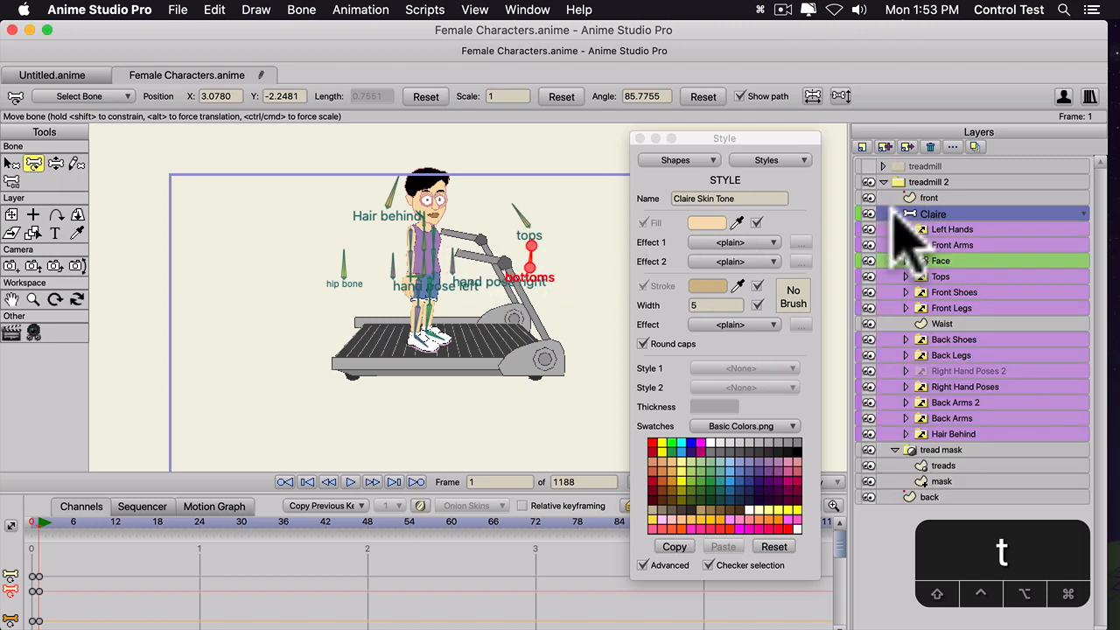
click(947, 259)
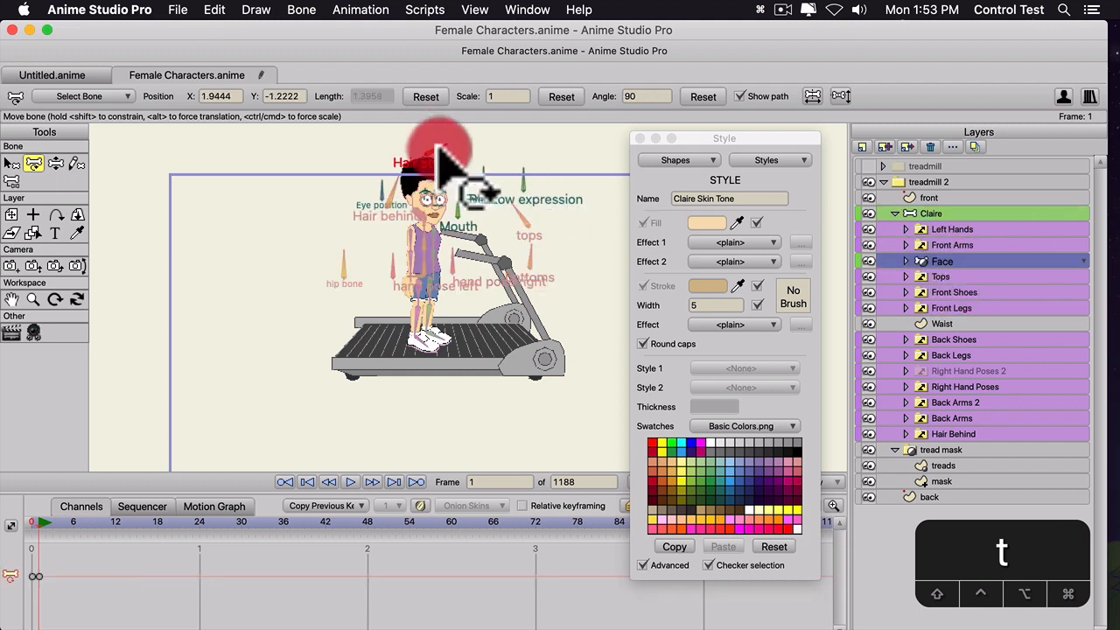
drag(433, 140, 468, 175)
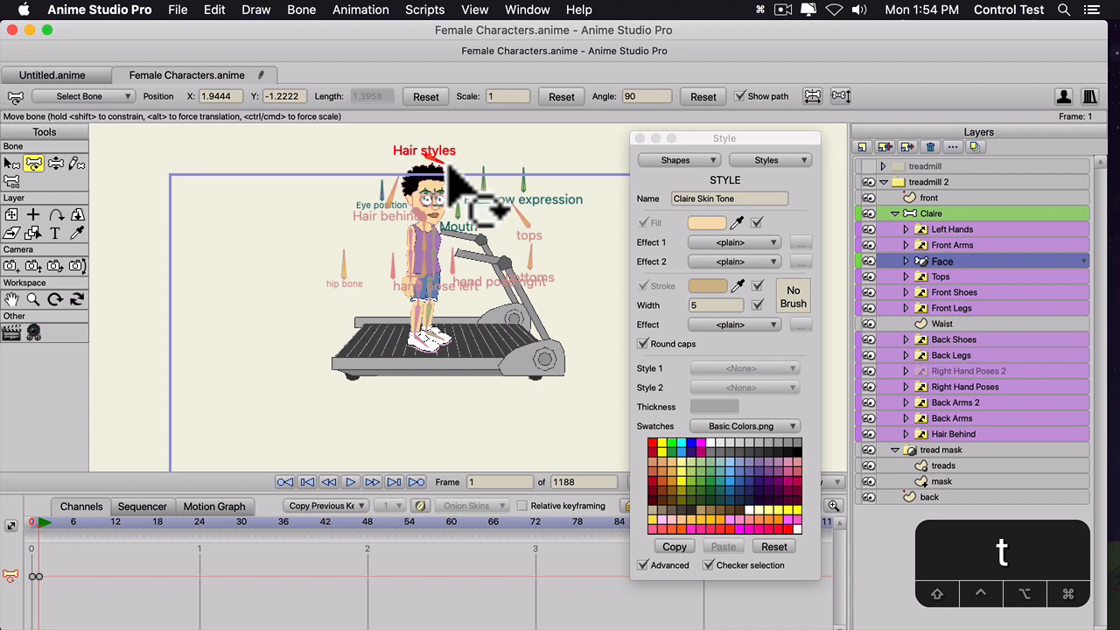
drag(451, 179, 568, 172)
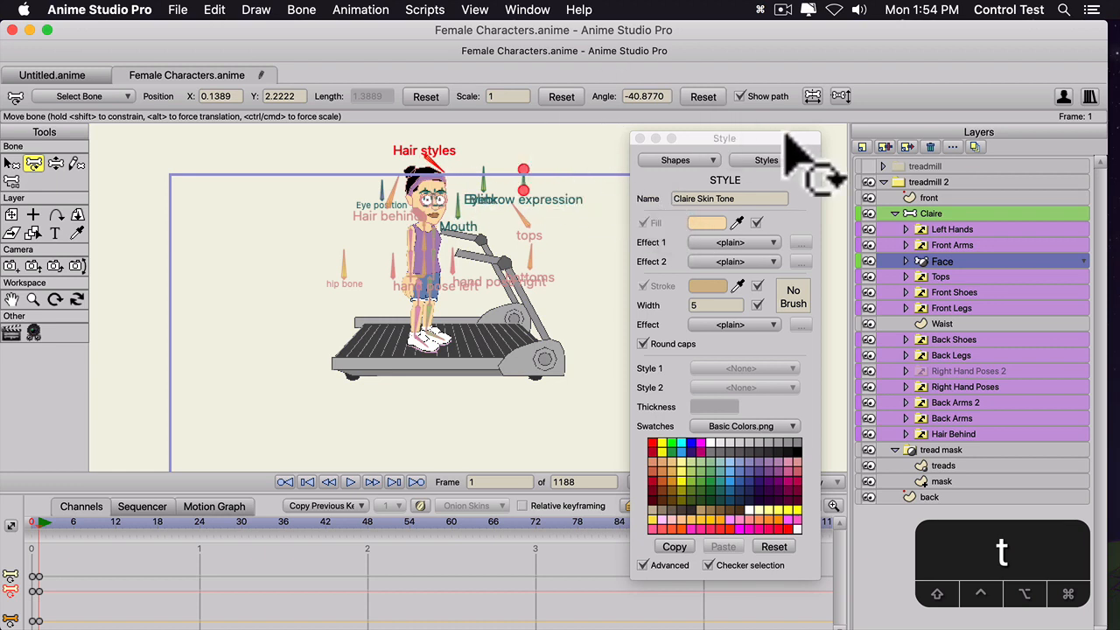
- Edit the Claire Shirt Color style and set its fill to a light green swatch
click(761, 160)
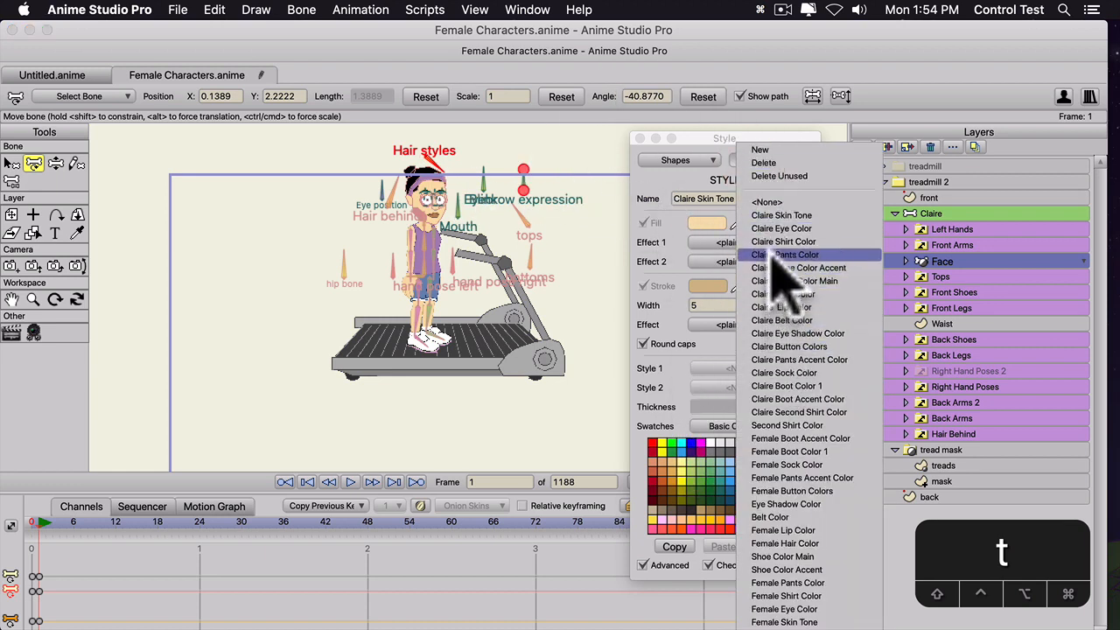
click(774, 242)
click(706, 449)
mouse_move(702, 446)
mouse_down()
mouse_move(691, 444)
mouse_move(680, 480)
mouse_move(704, 458)
mouse_up()
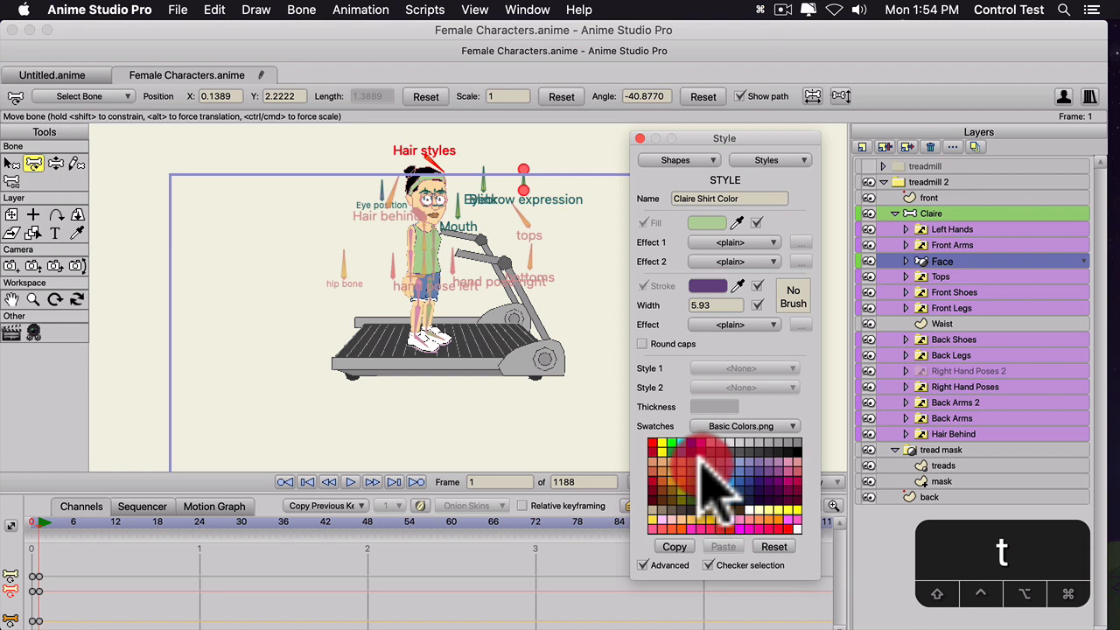
- Change the Claire Shirt Color style's fill to a light blue swatch
drag(695, 460, 723, 458)
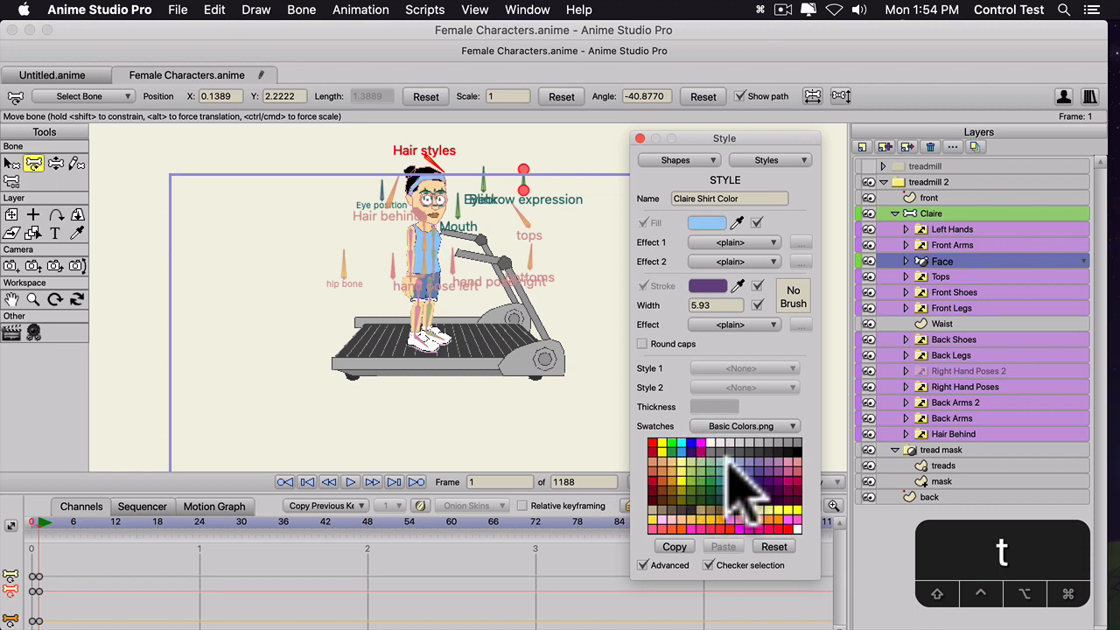
click(767, 161)
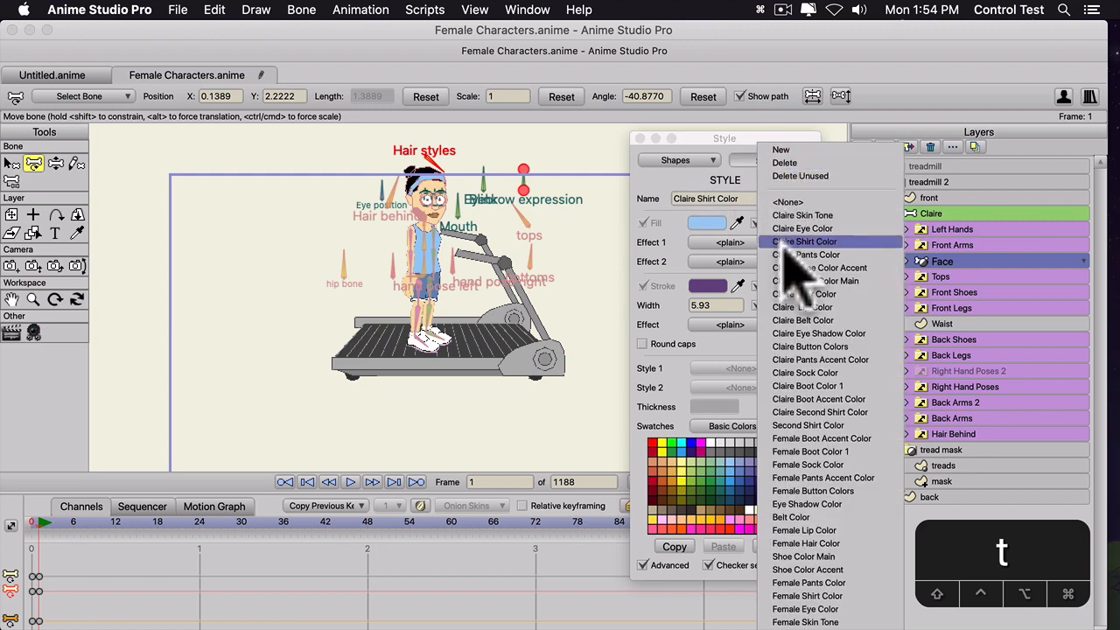
click(672, 481)
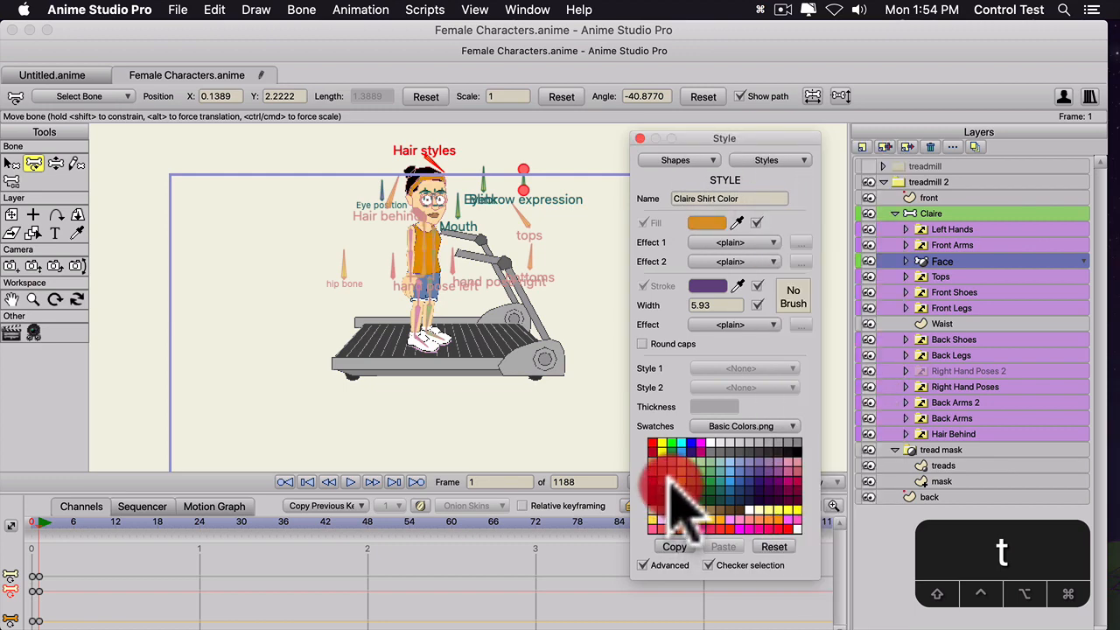
click(738, 466)
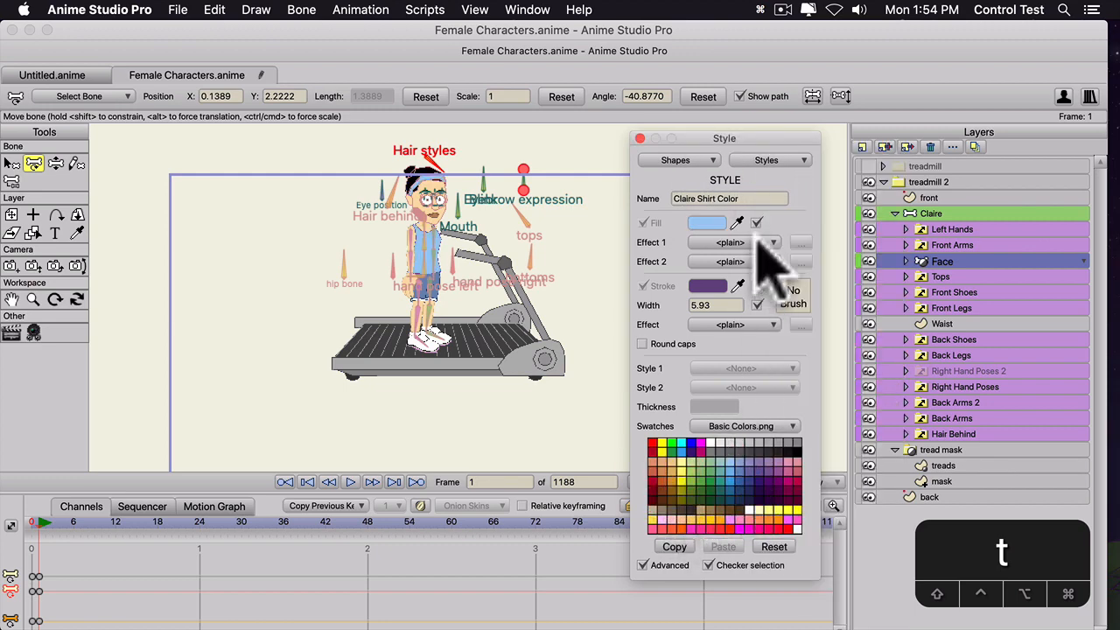
- Edit the Claire Pants Color style and set its fill to a grey swatch
click(770, 160)
click(793, 243)
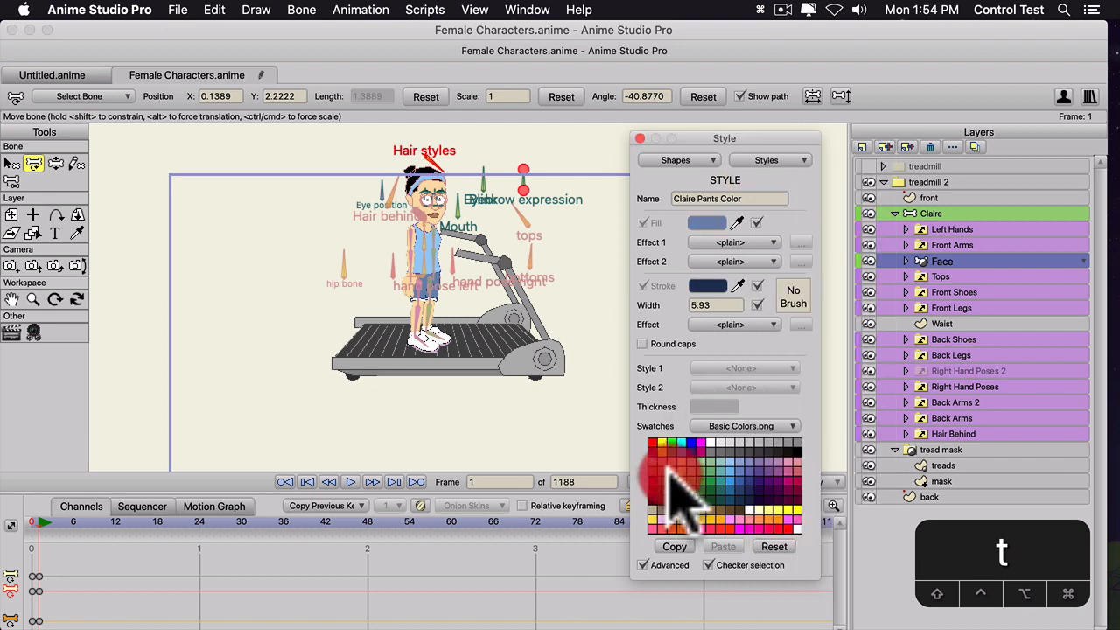
click(689, 467)
mouse_move(688, 464)
mouse_down()
mouse_move(705, 463)
mouse_move(729, 487)
mouse_move(764, 437)
mouse_up()
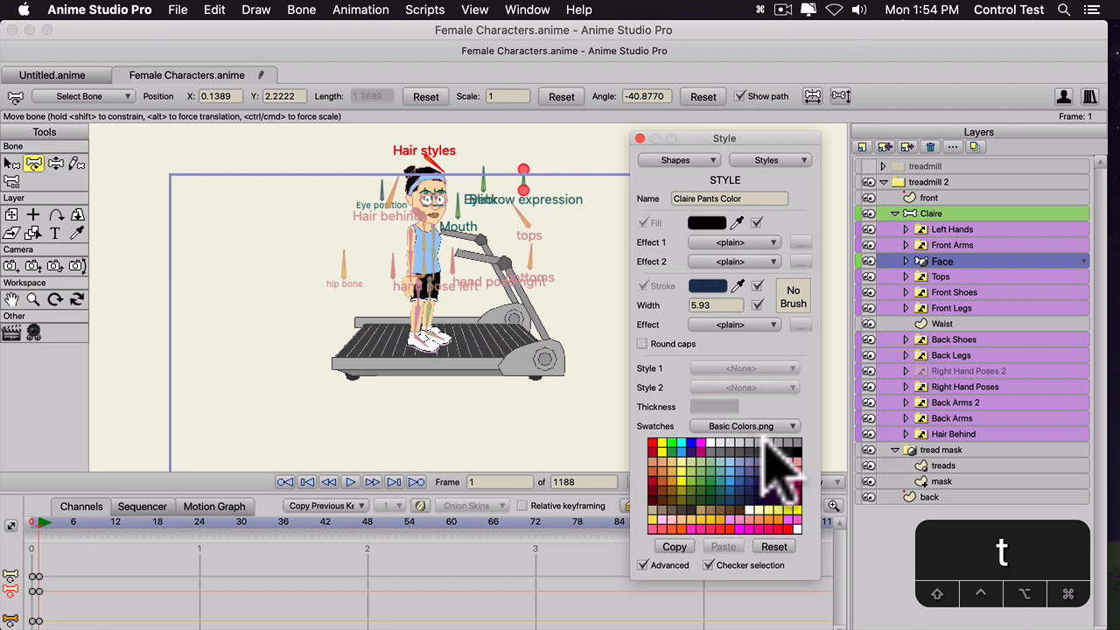
- Sample the light blue shirt colour as the fill of the Claire Shoe Color Main style and close the style editor
click(754, 161)
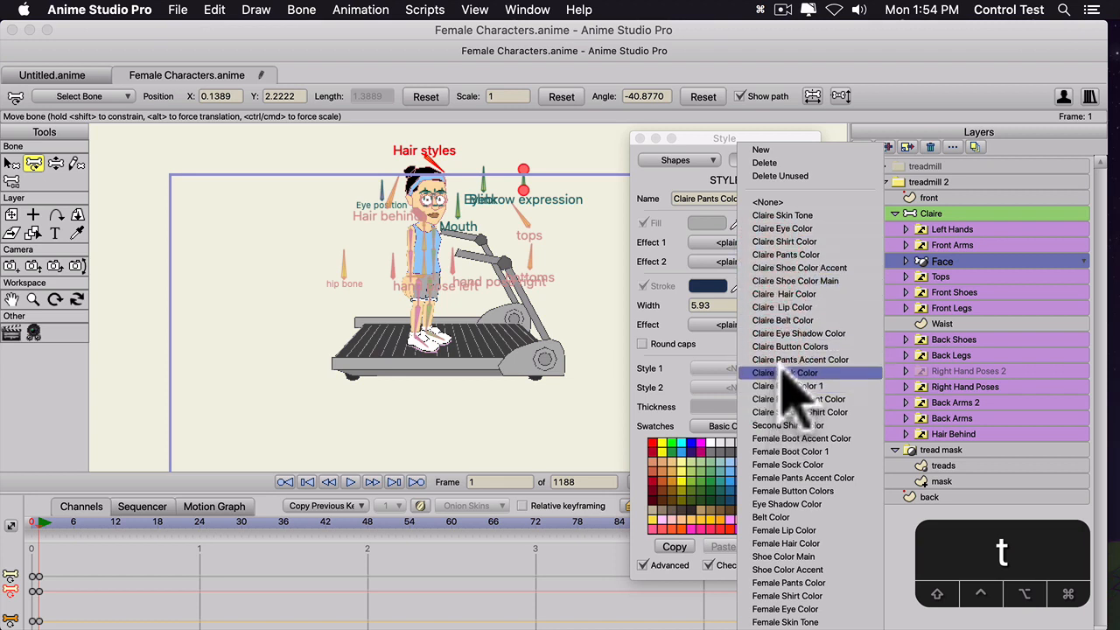
click(785, 281)
drag(738, 225, 433, 228)
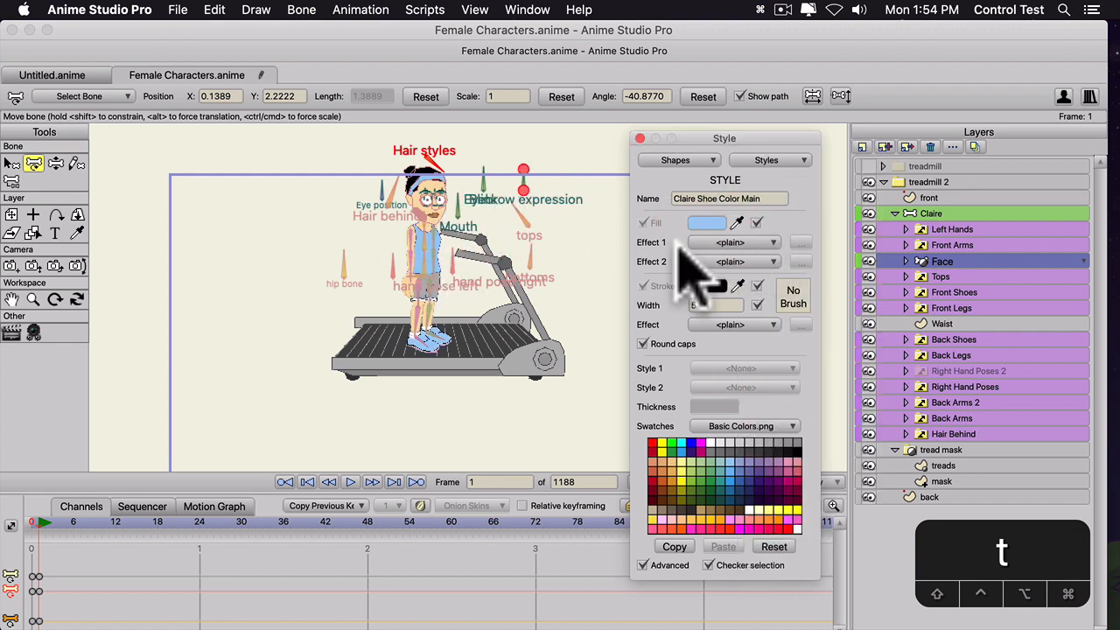
click(640, 138)
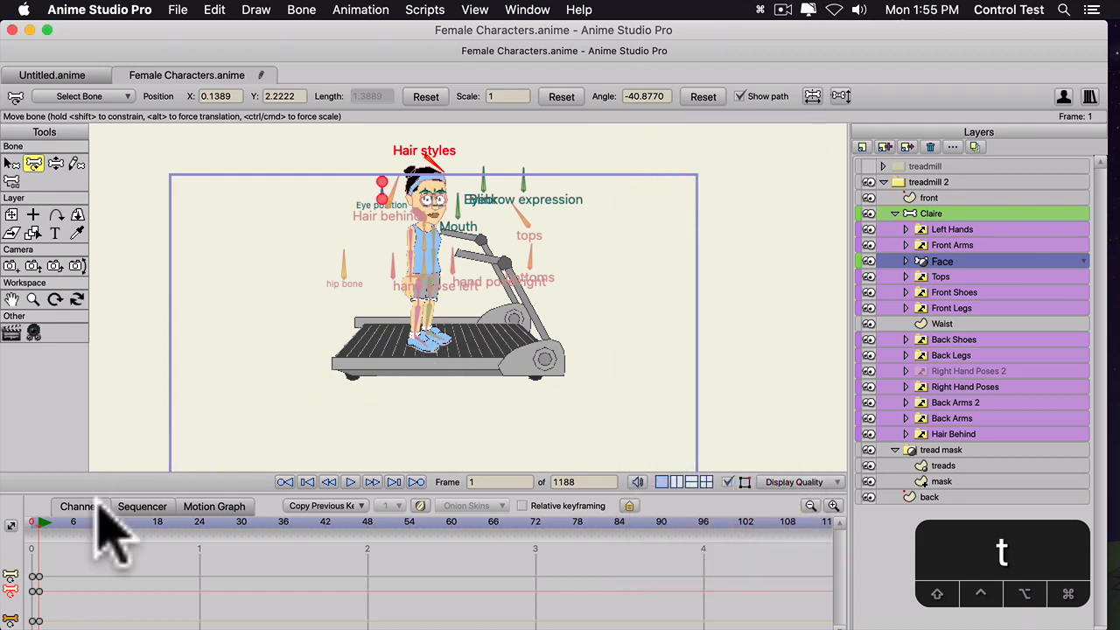
- Nudge Claire's Eye position bone, and at frame 1 bend her arms into a running pose with one forward and one back
click(382, 201)
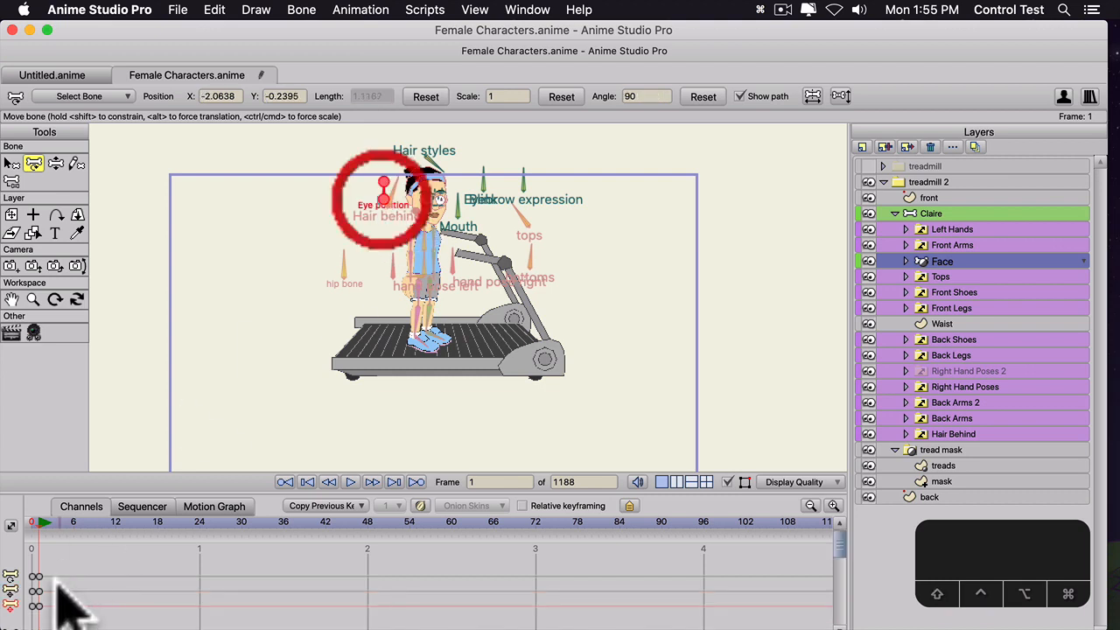
click(943, 214)
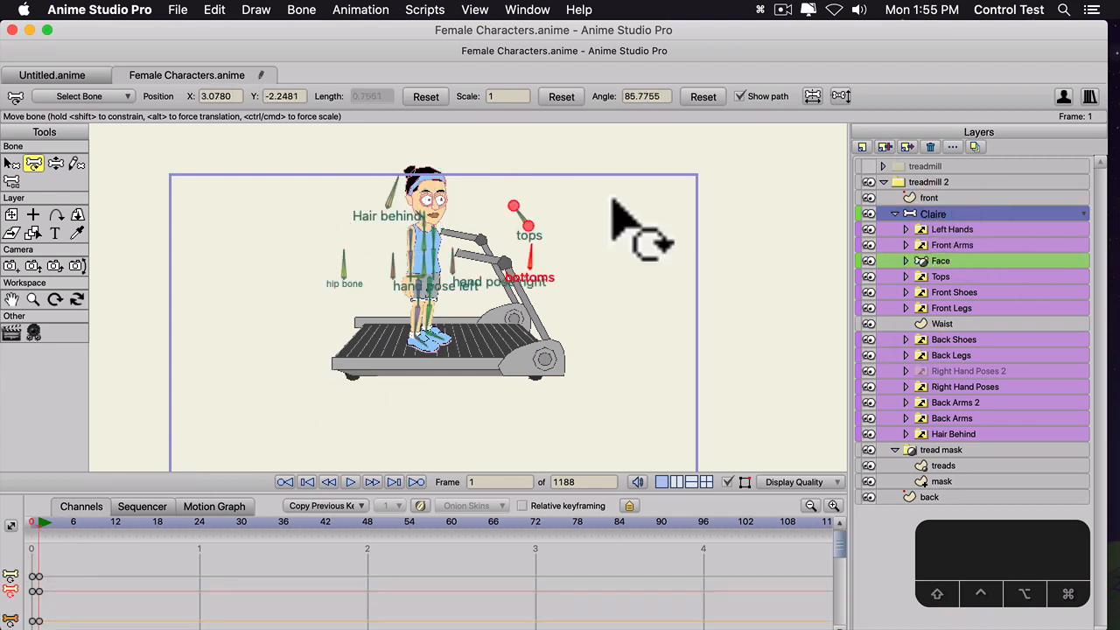
key(z)
drag(432, 262, 393, 273)
key(z)
key(t)
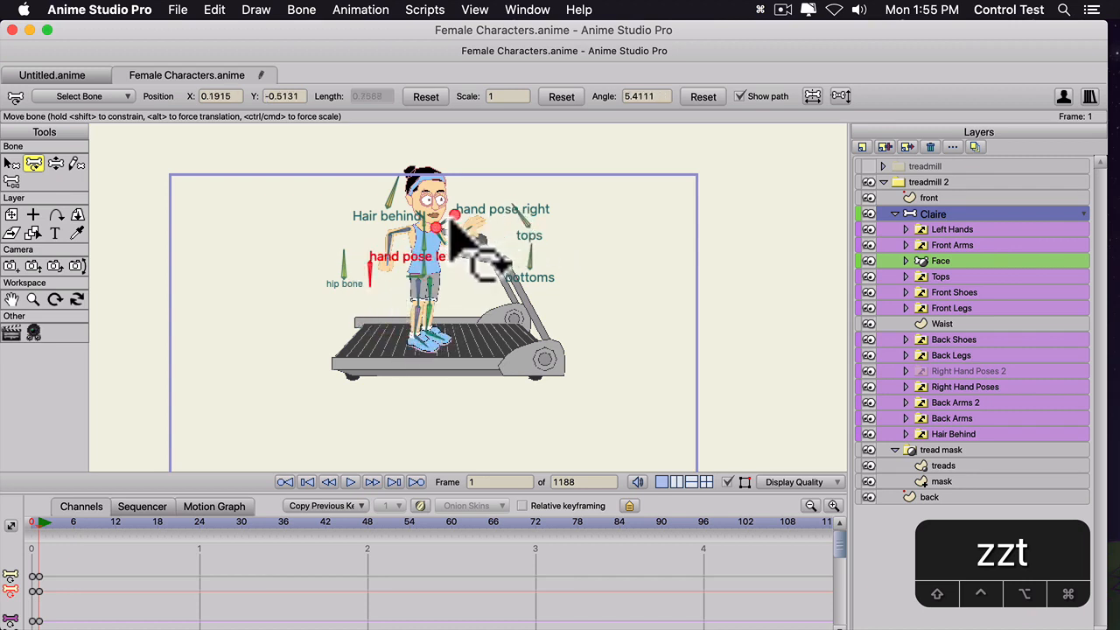
drag(449, 216, 466, 185)
- Pose Claire's legs at frame 1 in a running stride, one knee forward and one foot back, and raise her forward forearm
key(z)
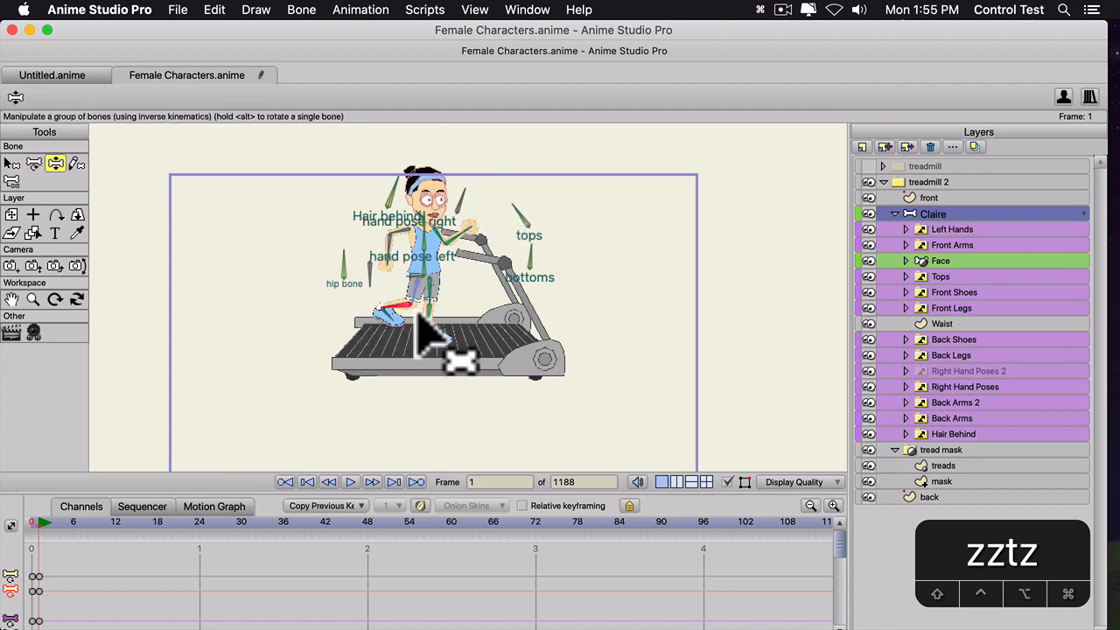
drag(427, 309, 451, 302)
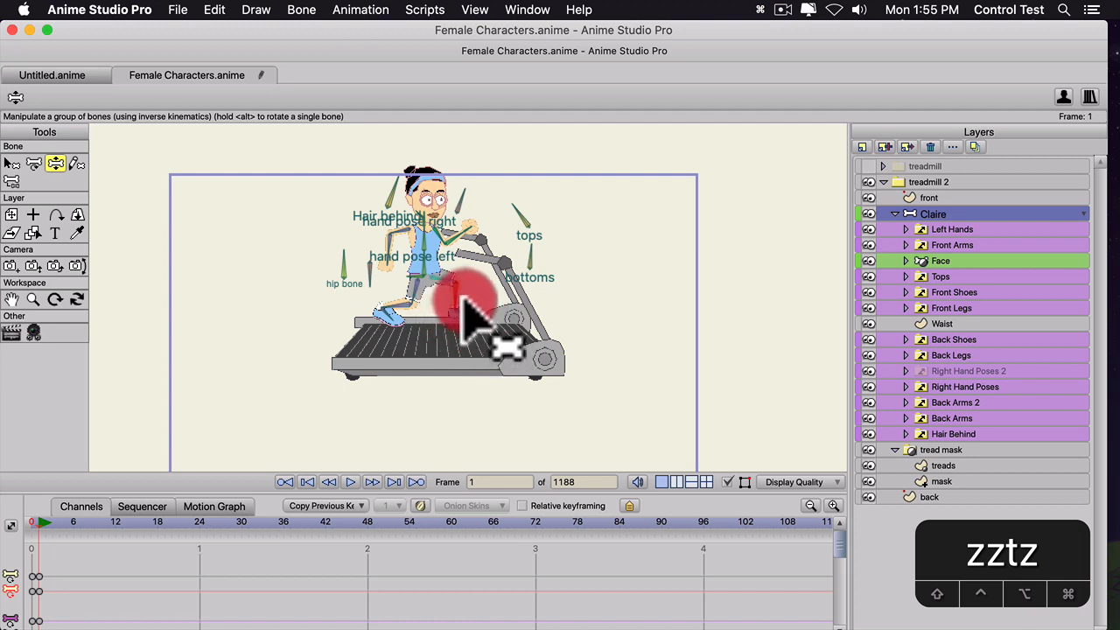
drag(373, 315, 390, 303)
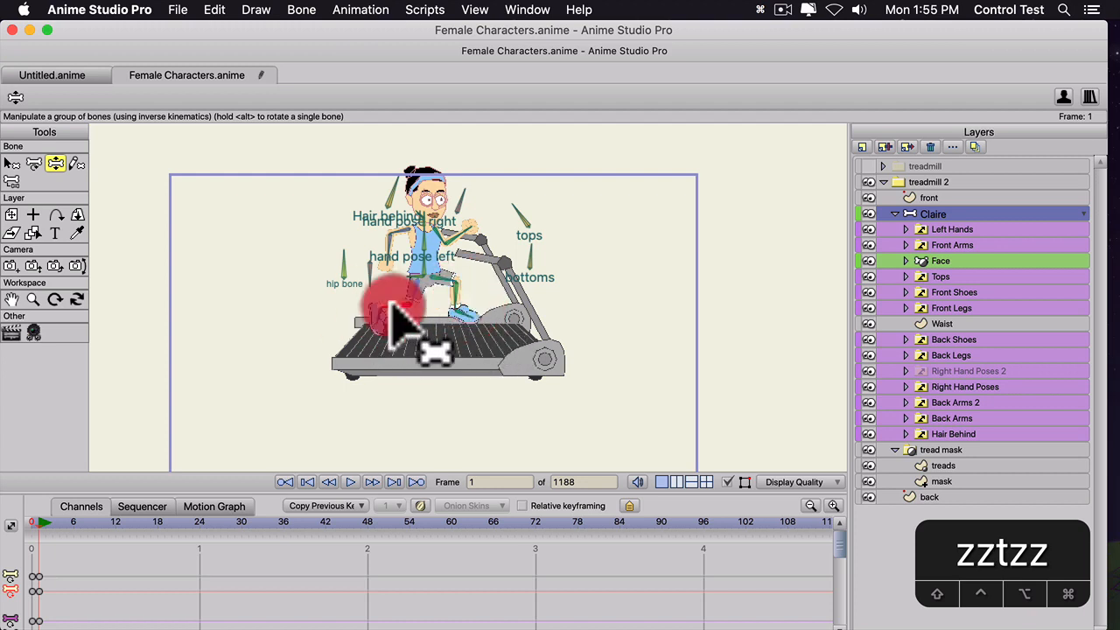
click(452, 290)
drag(451, 243, 425, 237)
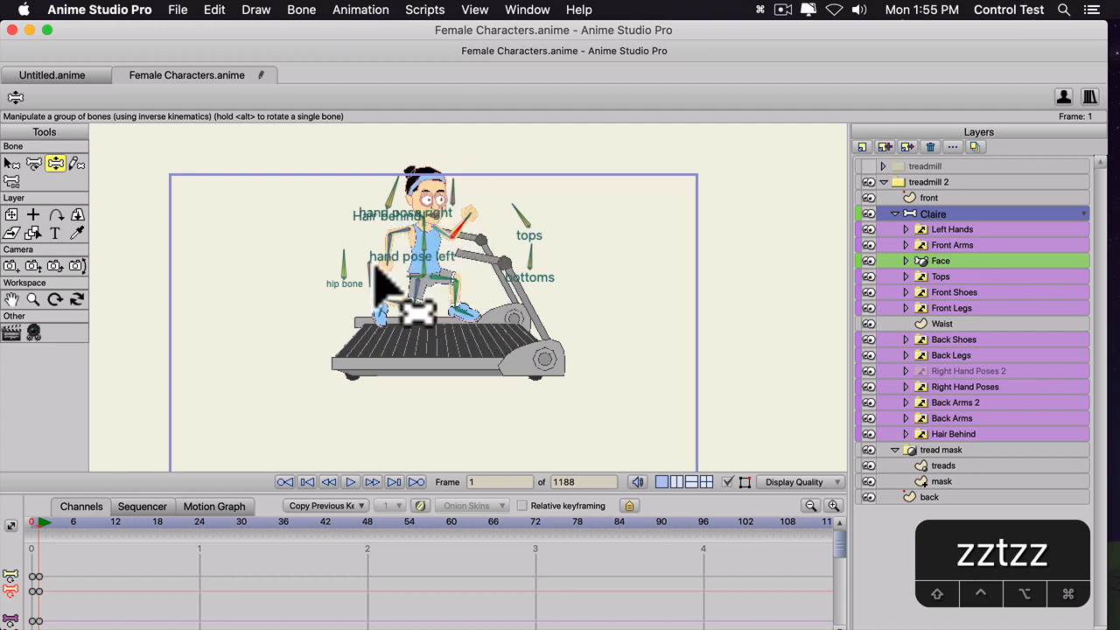
- Copy the frame 1 running pose of all Claire's bones to frame 24
scroll(387, 289, up, 5)
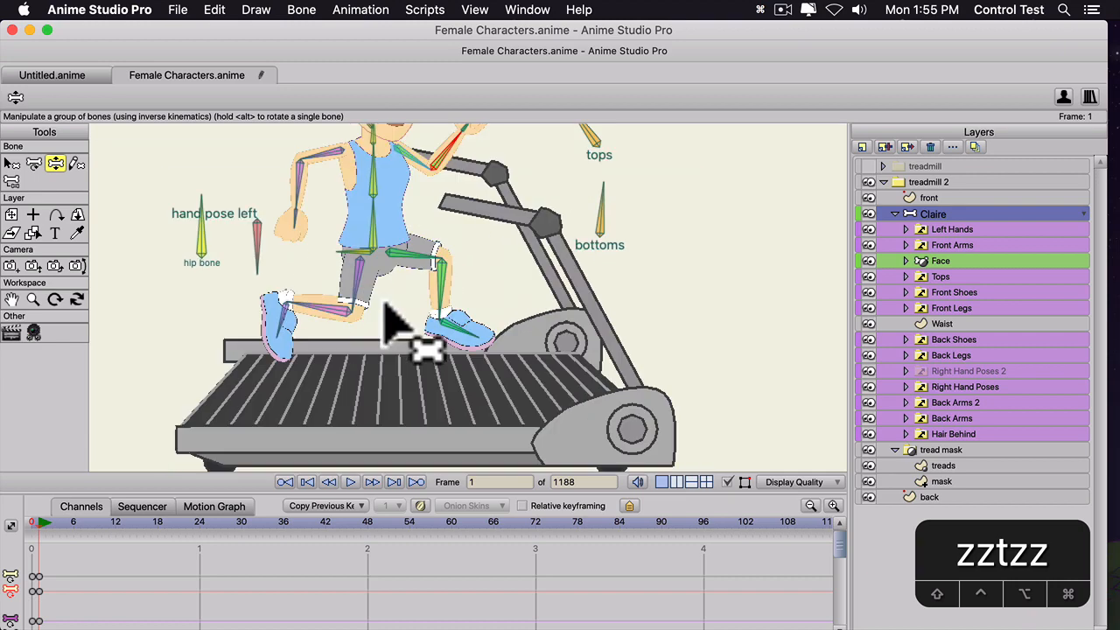
scroll(394, 313, down, 5)
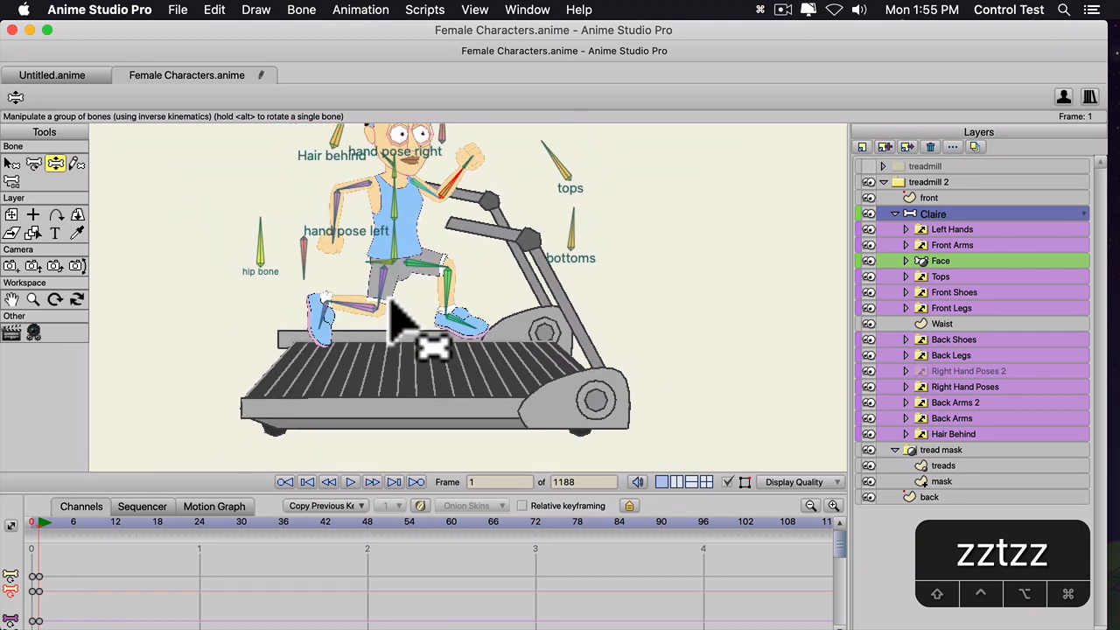
key(space)
drag(399, 313, 425, 328)
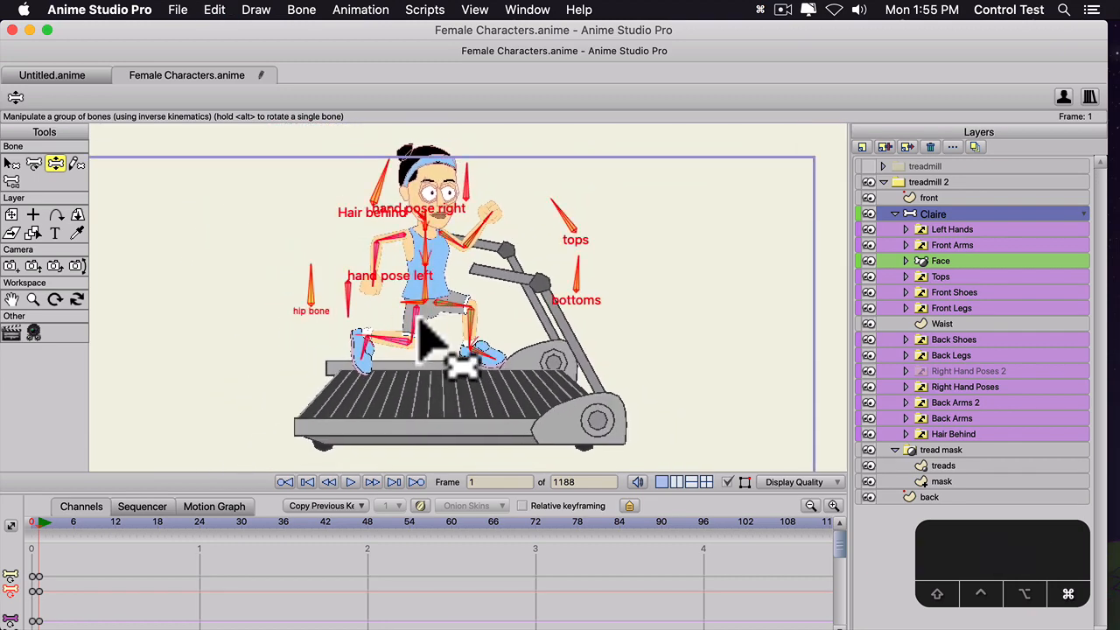
click(199, 522)
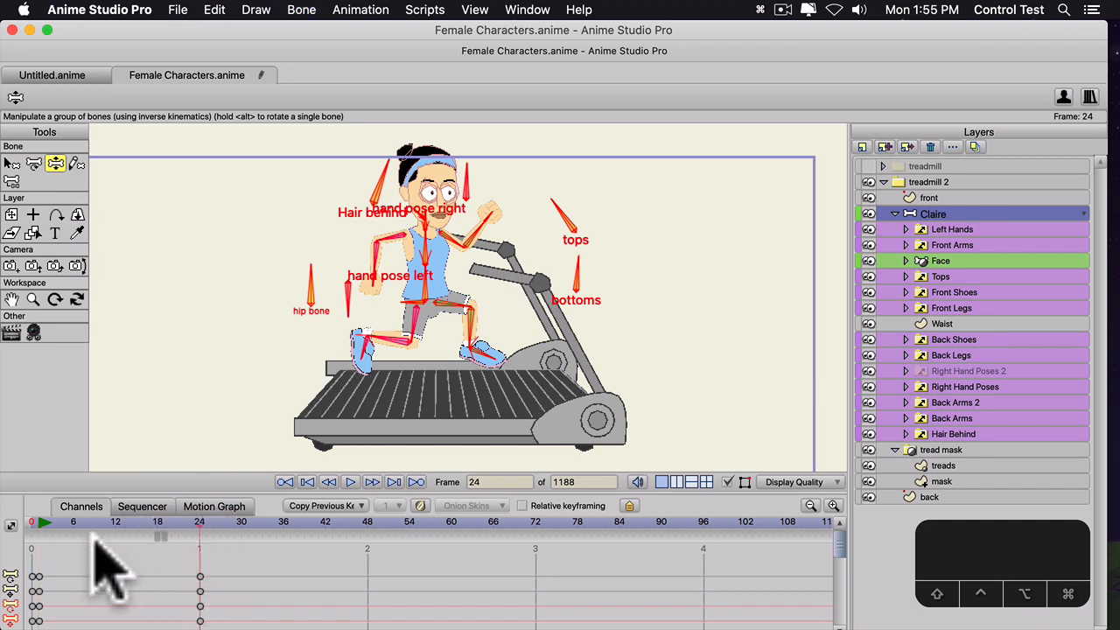
- At frame 12, swap Claire's leg and arm positions for the opposite running stride and keyframe all bones
click(117, 522)
key(z)
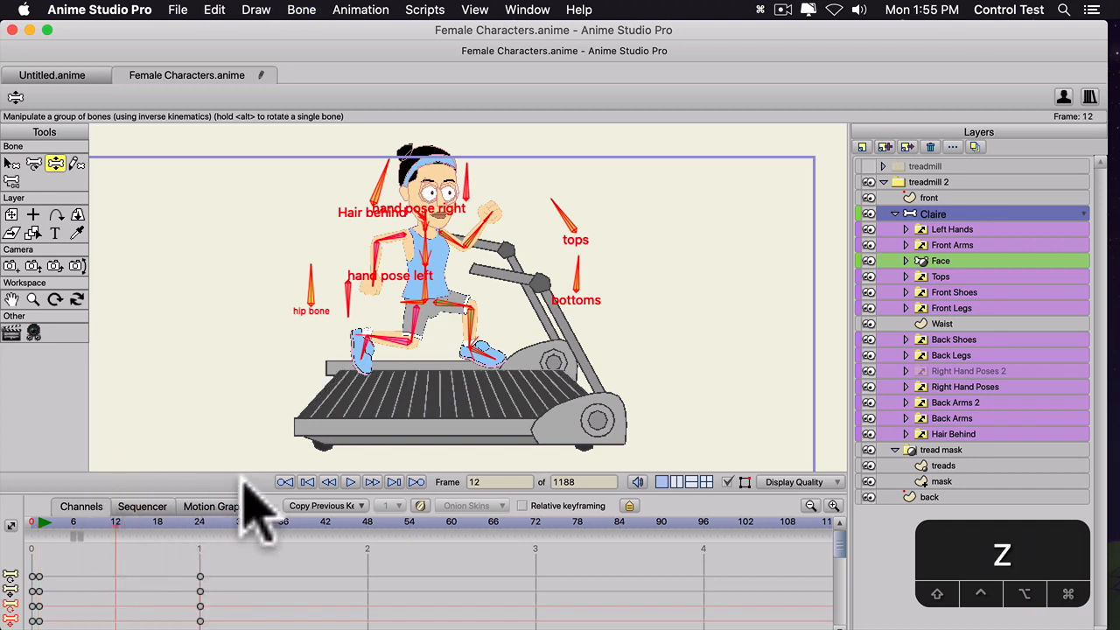
mouse_move(389, 359)
mouse_down()
mouse_move(407, 345)
mouse_move(459, 354)
mouse_move(452, 370)
mouse_move(466, 346)
mouse_move(365, 361)
mouse_move(360, 350)
mouse_move(365, 366)
mouse_move(366, 338)
mouse_move(385, 330)
mouse_move(453, 333)
mouse_up()
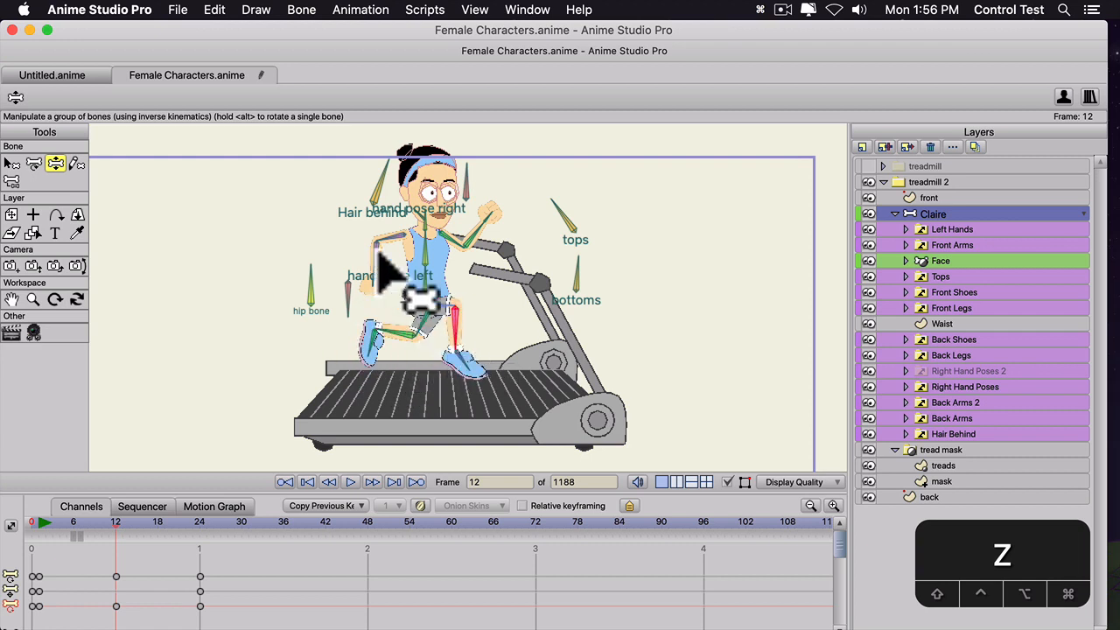
mouse_move(386, 249)
mouse_down()
mouse_move(415, 243)
mouse_move(418, 253)
mouse_move(384, 230)
mouse_up()
key(super+a)
key(super+v)
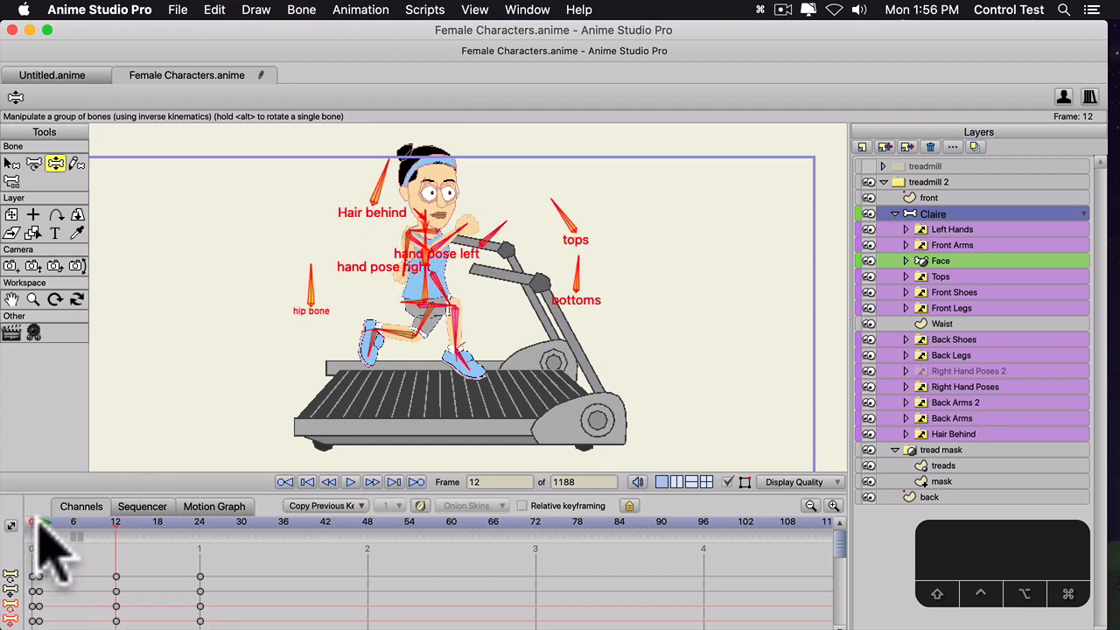
- At frame 6, pose Claire's legs in a passing position between the two strides and keyframe all bones
drag(37, 523, 75, 534)
key(z)
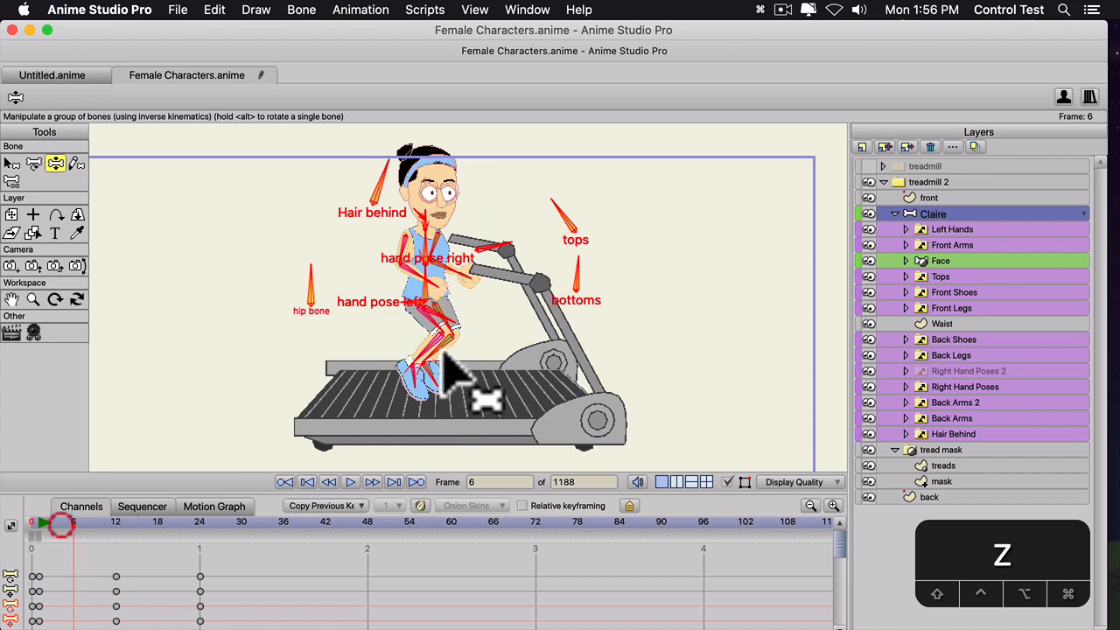
drag(440, 363, 426, 343)
key(super+f)
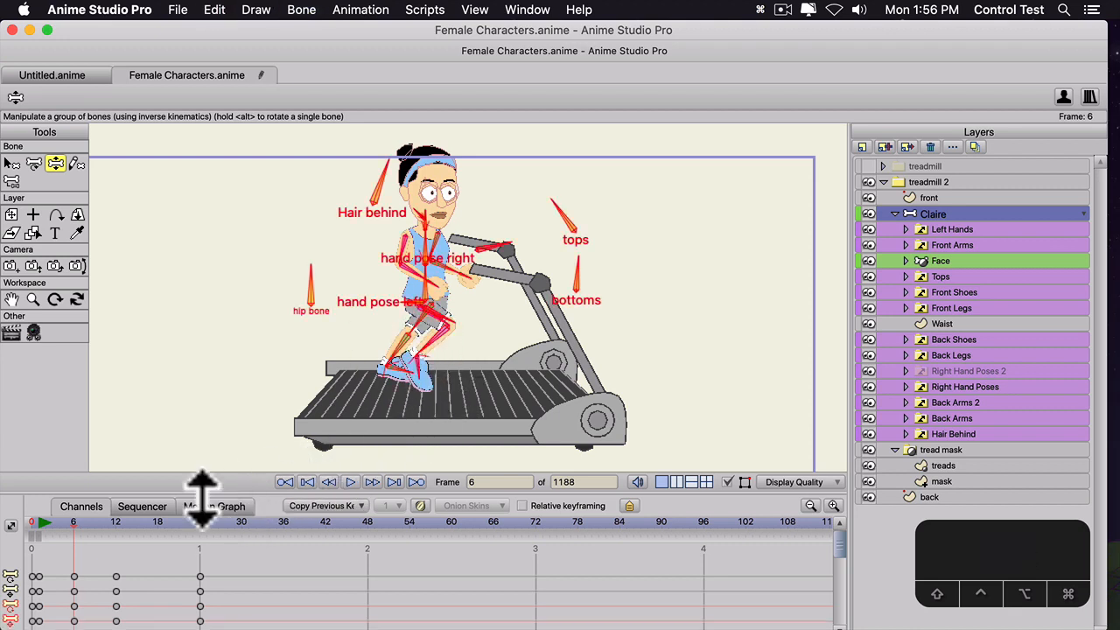
- At frame 18, pose Claire's opposite passing position with the other leg extended back, and keyframe all bones
click(158, 523)
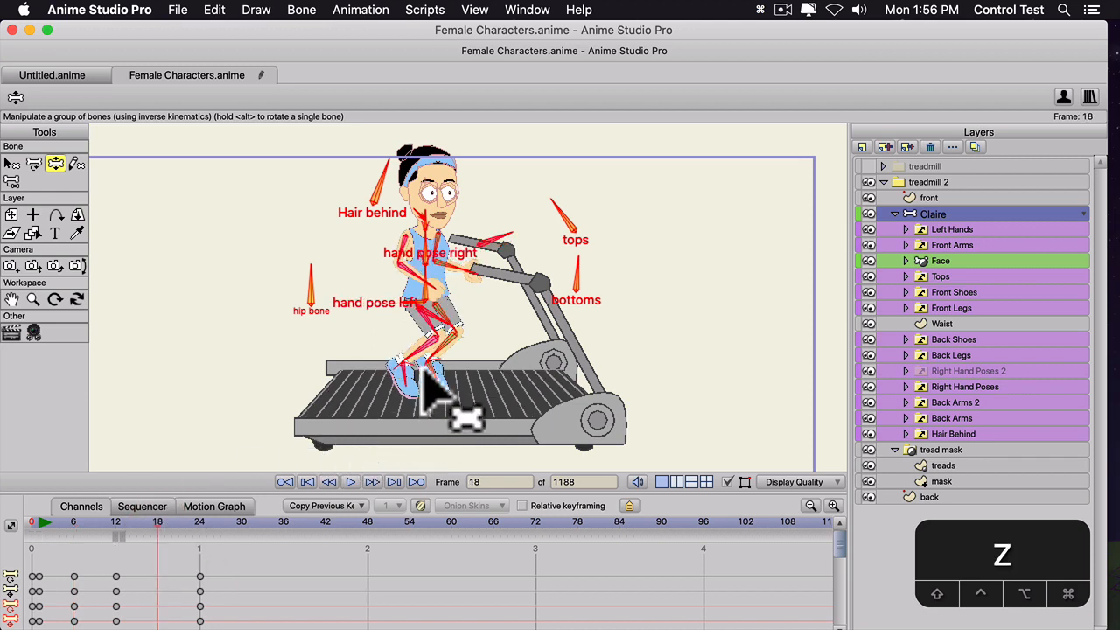
click(80, 523)
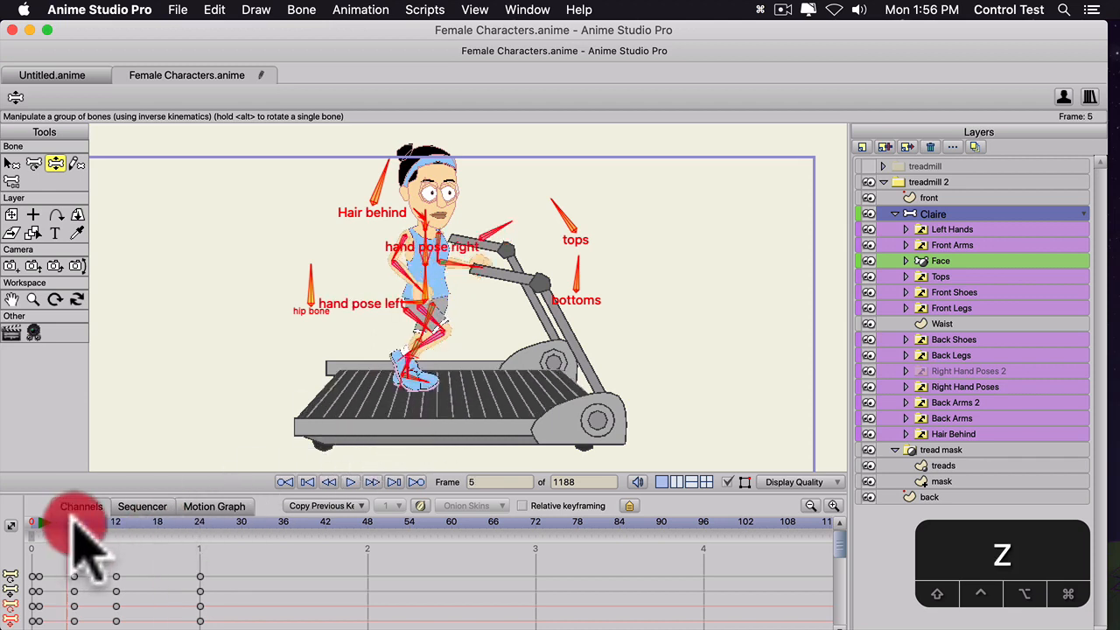
drag(81, 523, 158, 524)
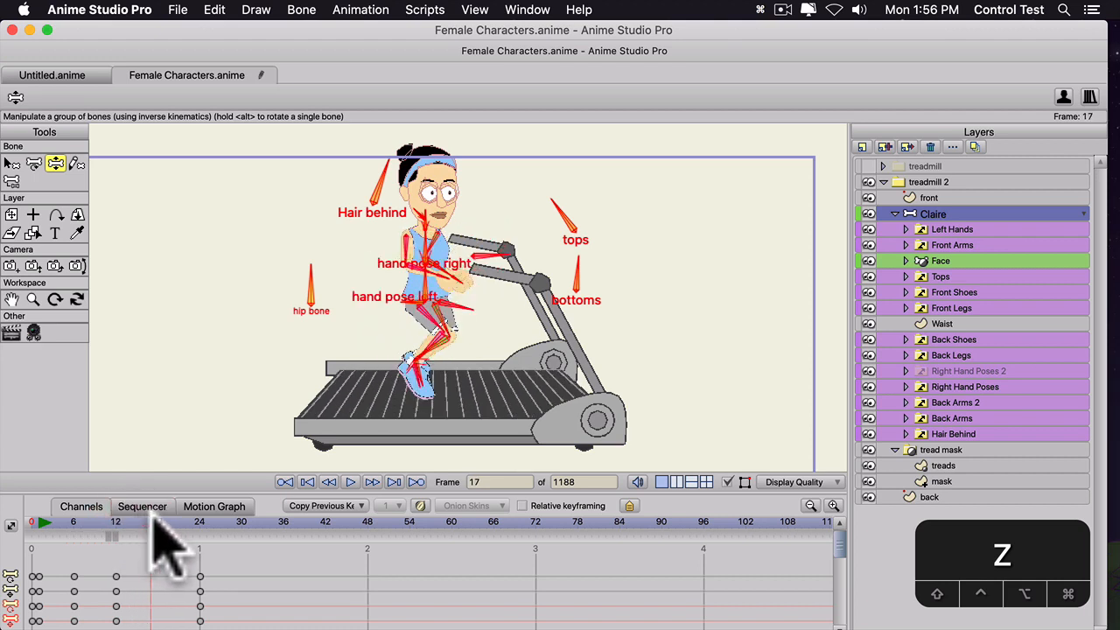
key(z)
drag(412, 350, 382, 396)
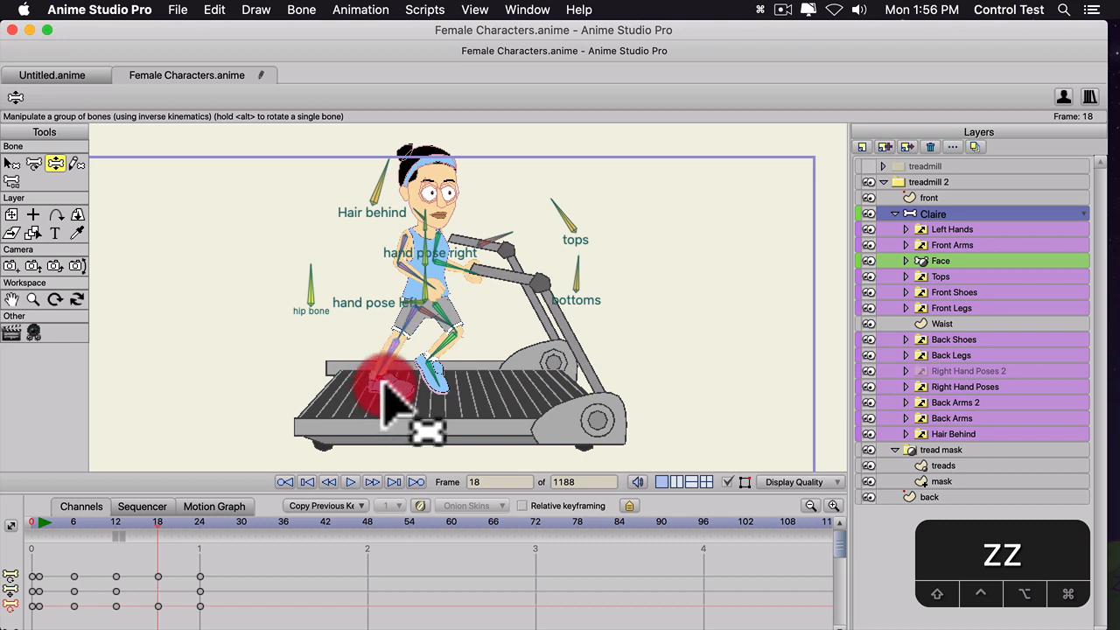
drag(443, 348, 437, 343)
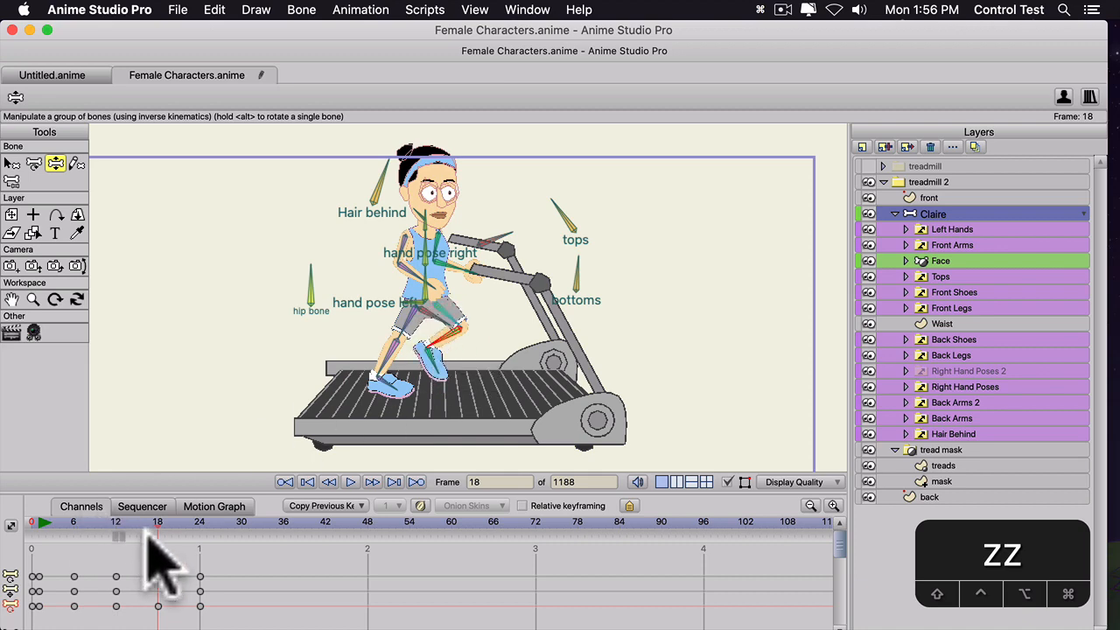
key(super+f)
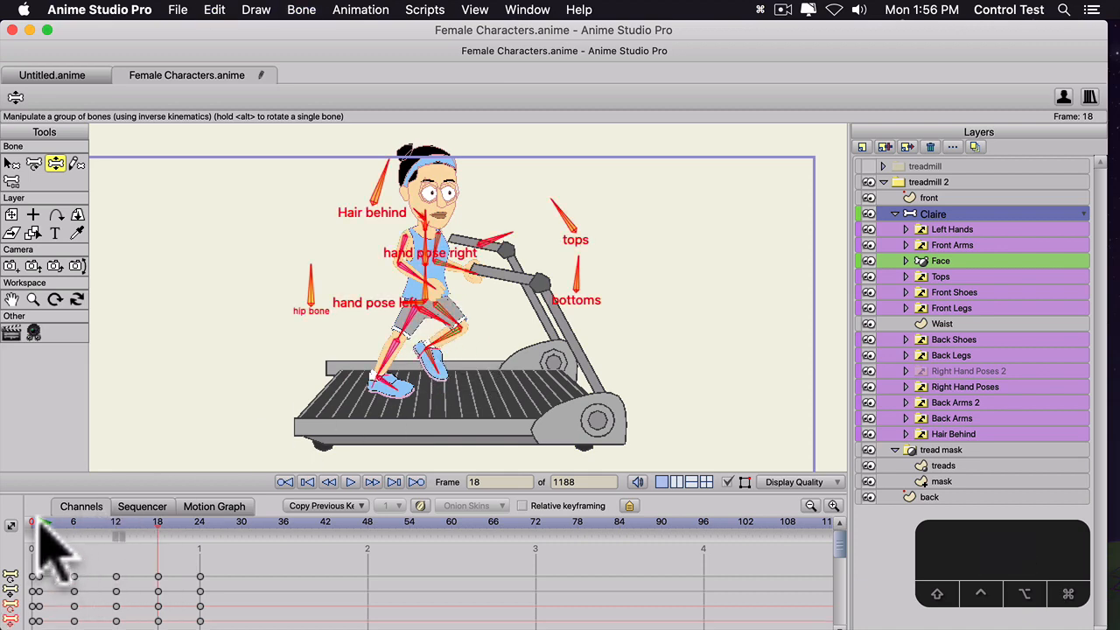
- Scrub through frames 1 to 24 to check Claire's run cycle
click(66, 523)
drag(68, 528, 201, 536)
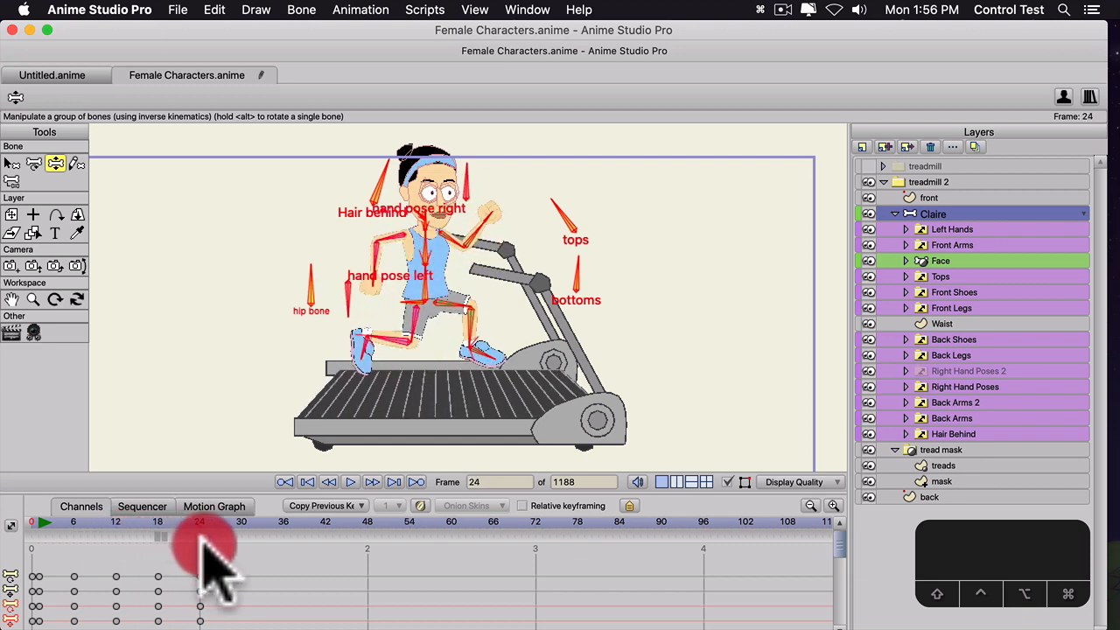
click(45, 524)
click(37, 523)
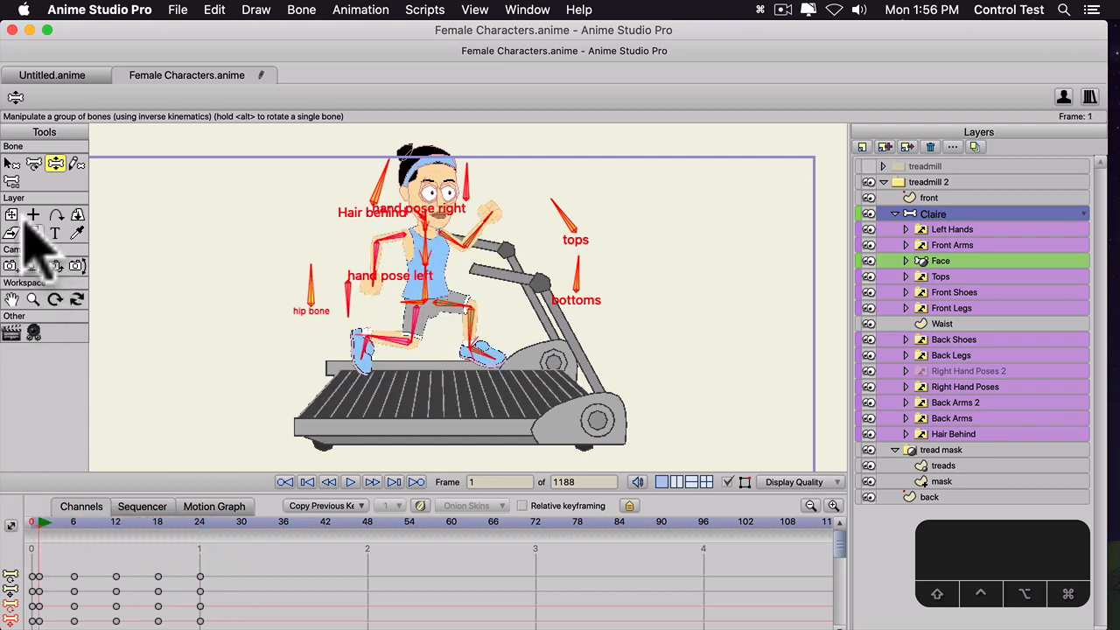
- At frame 6, lower Claire's whole layer to a Y position of -0.6092 for the passing pose
click(12, 215)
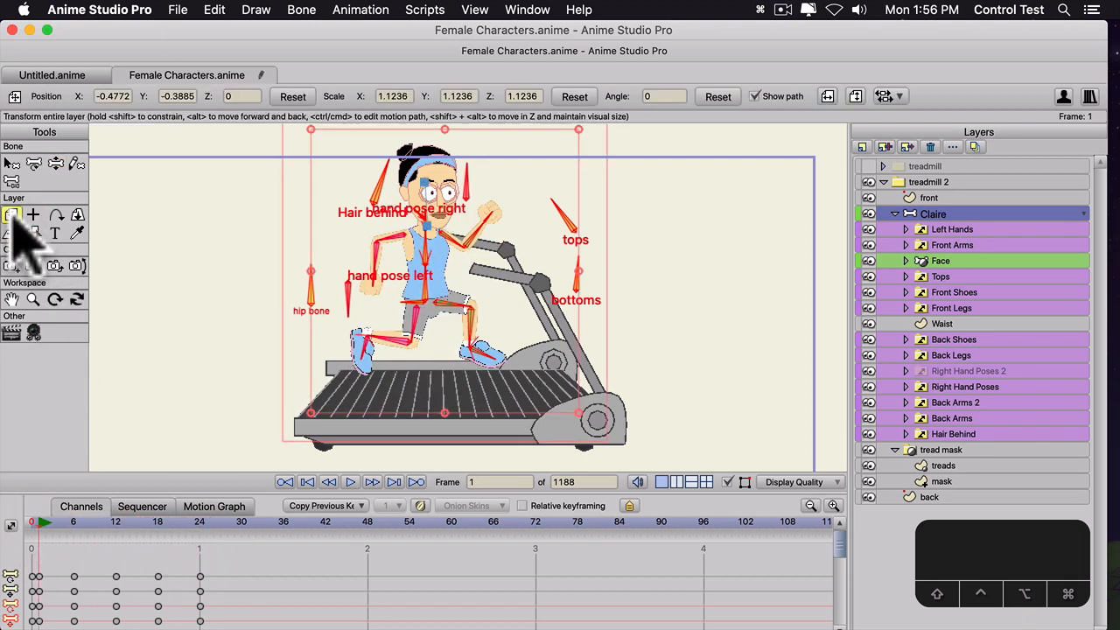
click(76, 523)
scroll(180, 577, down, 2)
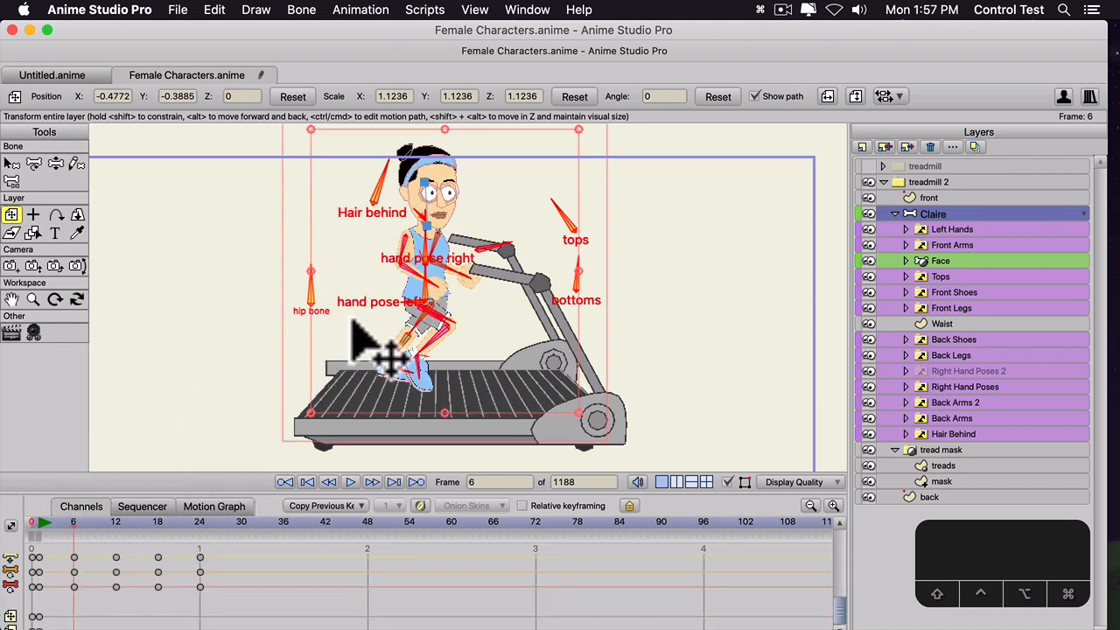
drag(355, 313, 357, 327)
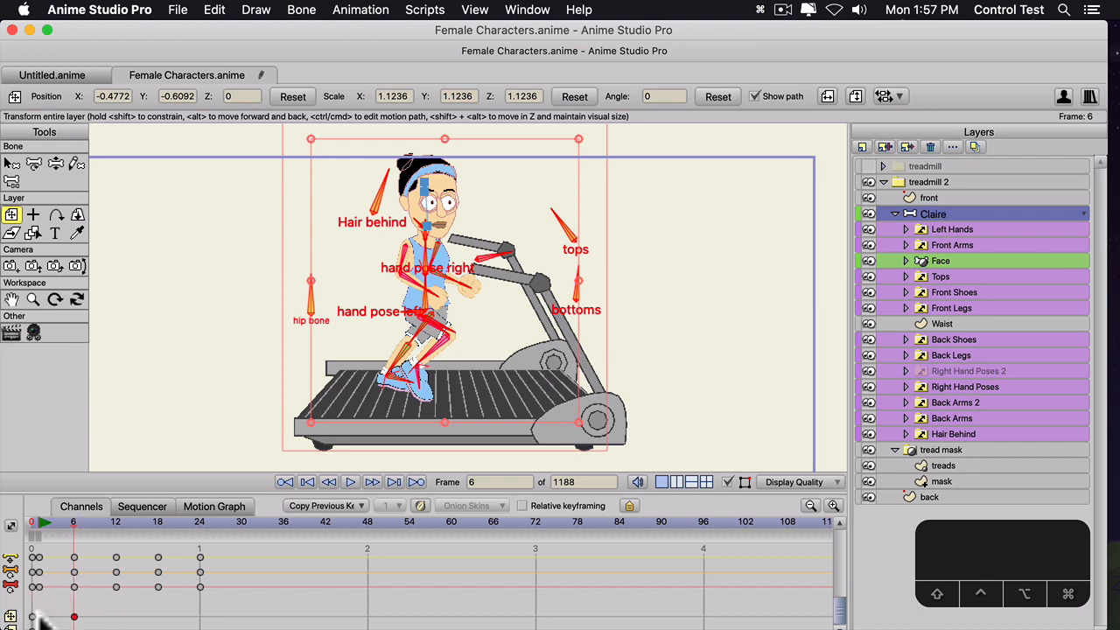
- Copy Claire's layer position keys so she is raised at frames 12 and 24 and lowered at frame 18
click(115, 523)
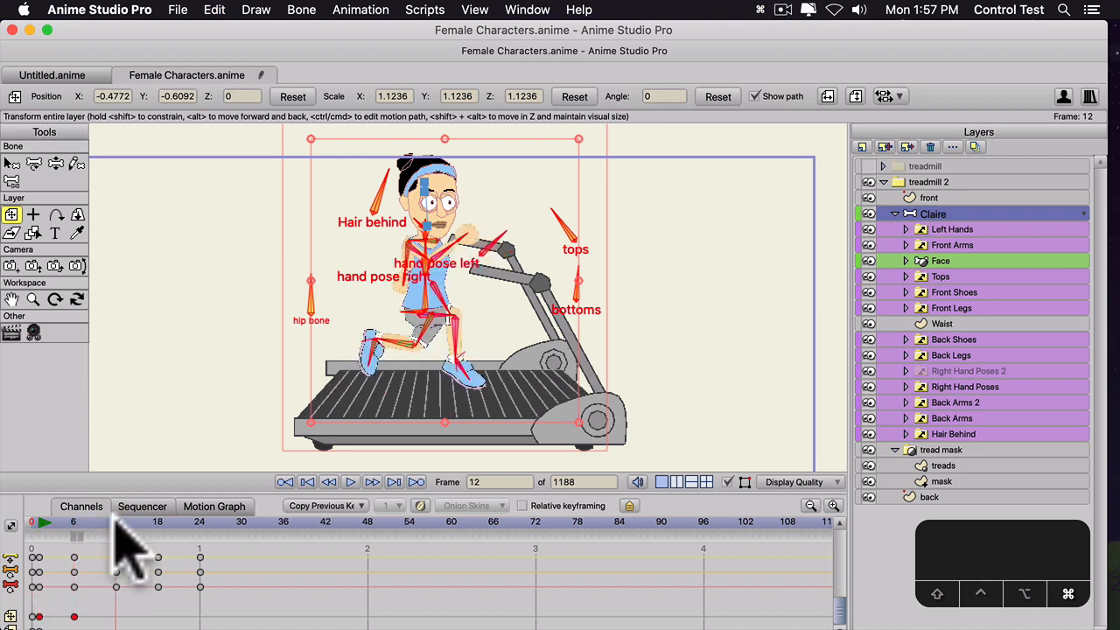
click(199, 523)
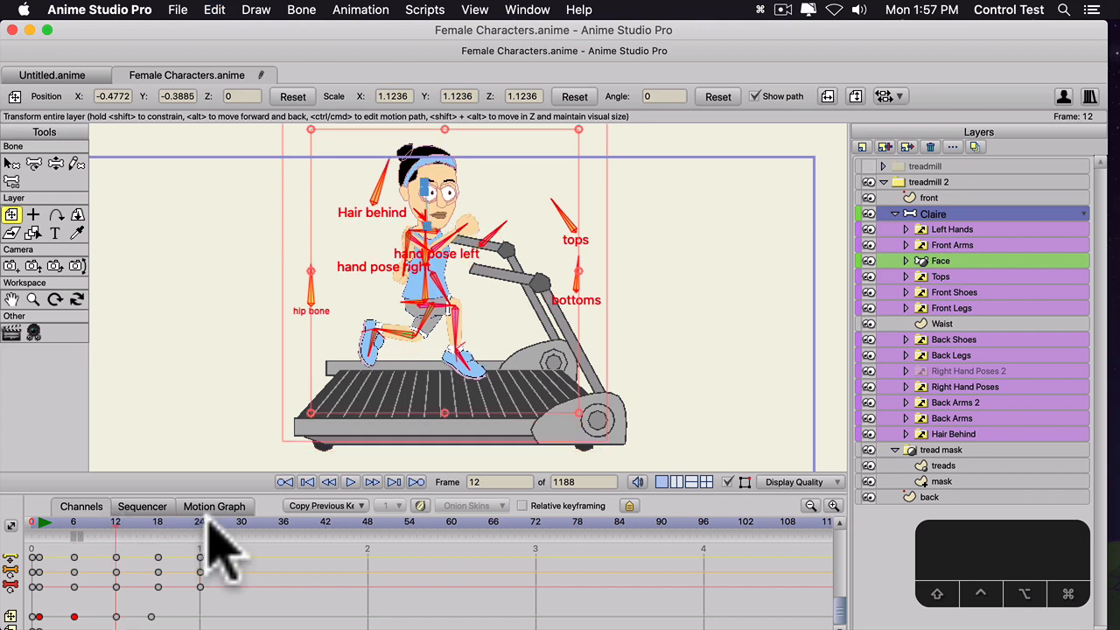
click(243, 609)
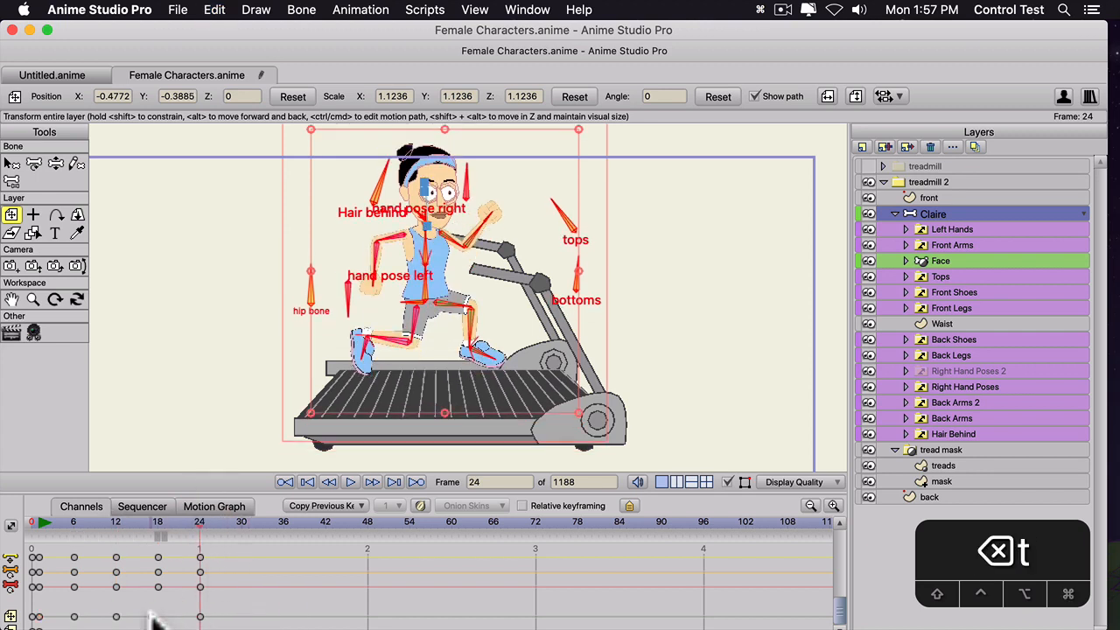
click(153, 617)
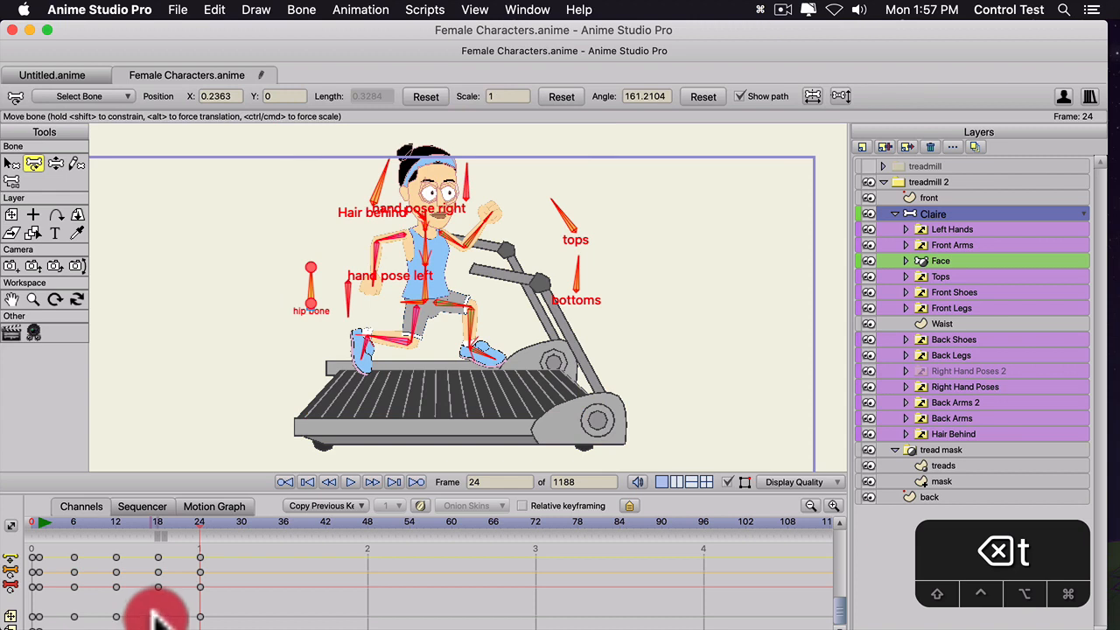
- Make Claire's layer position key at frame 24 a relative cycle going back 22 frames
right_click(199, 617)
click(289, 503)
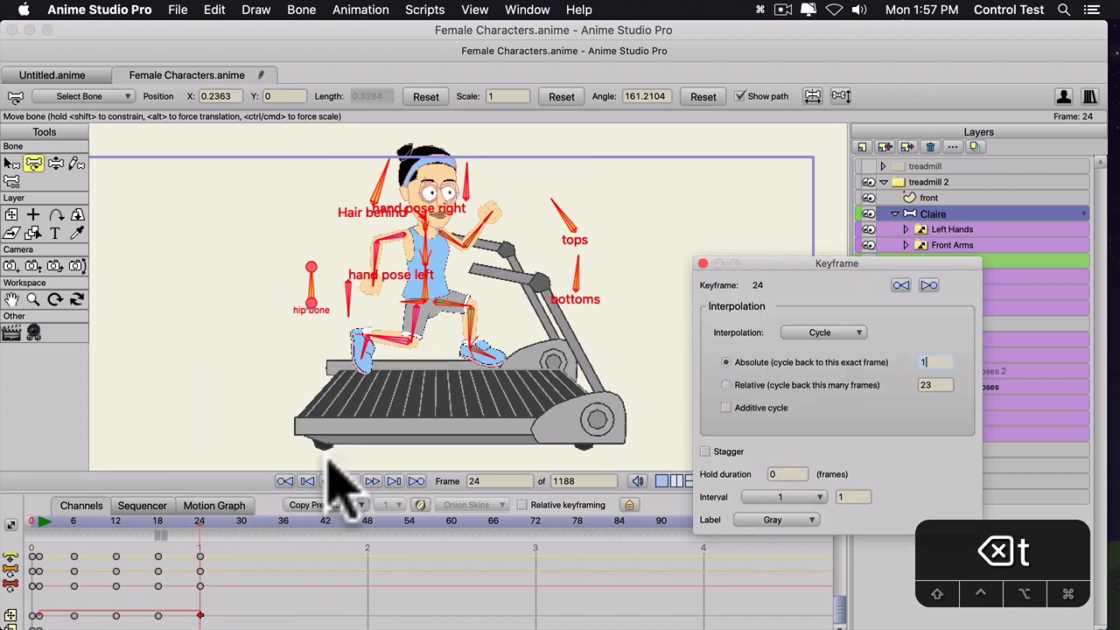
click(727, 385)
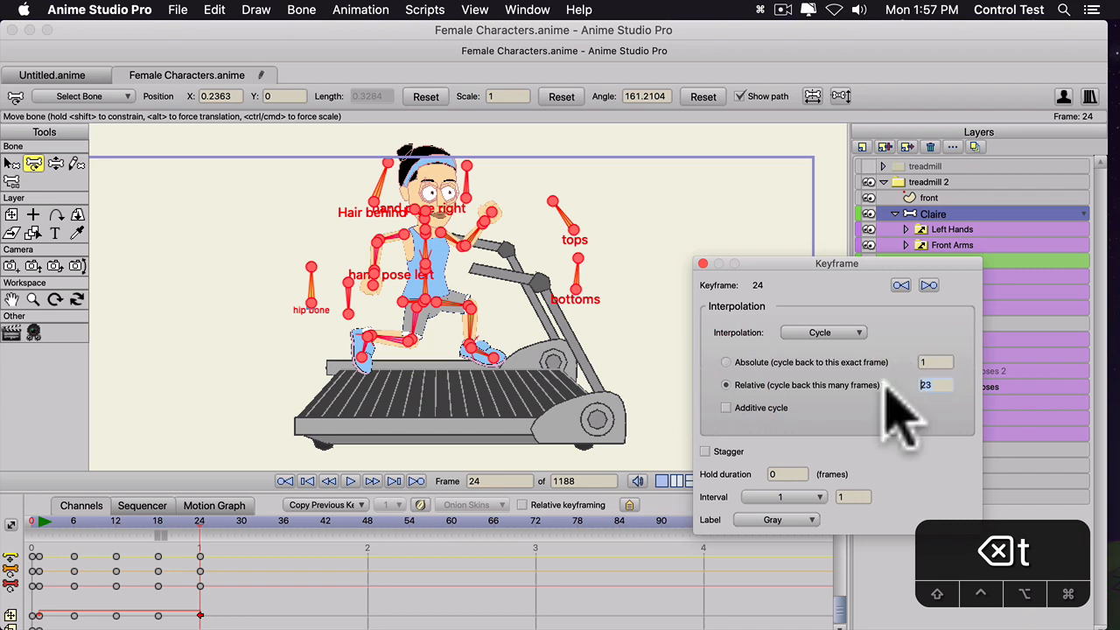
text(22)
key(Return)
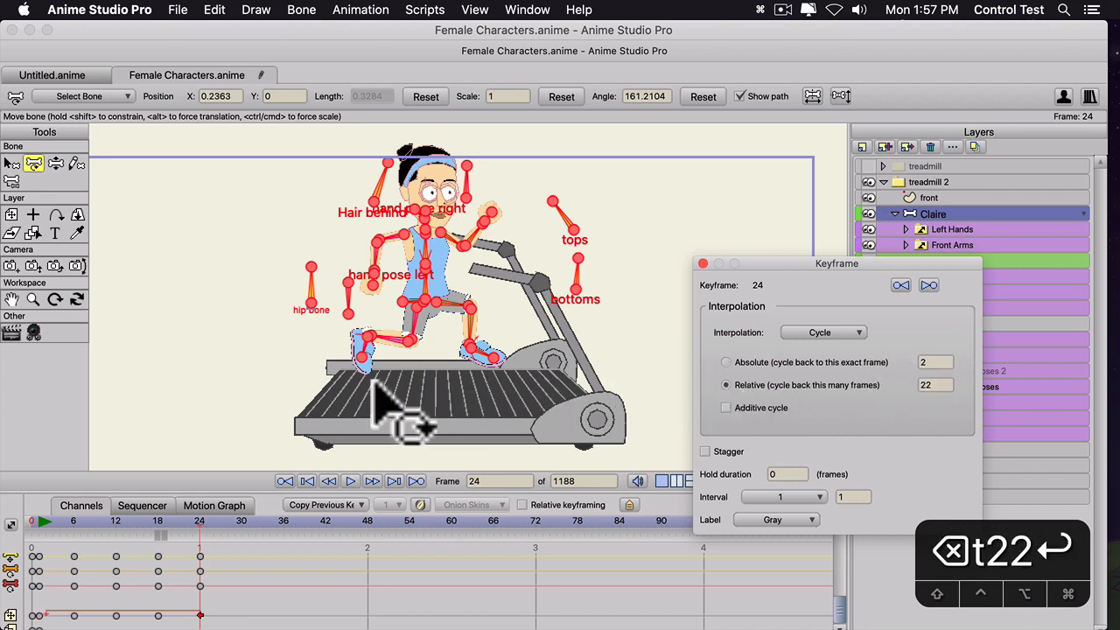
- Set all of Claire's bone keyframes at frame 24 to a relative cycle going back 22 frames
scroll(236, 546, up, 5)
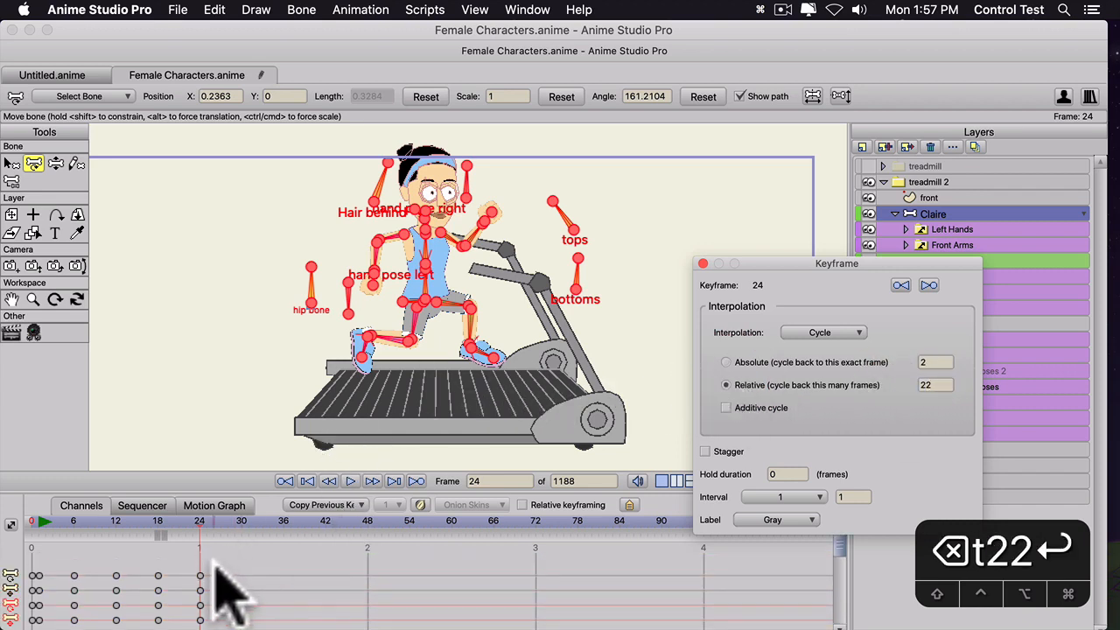
drag(216, 565, 193, 622)
scroll(206, 583, down, 2)
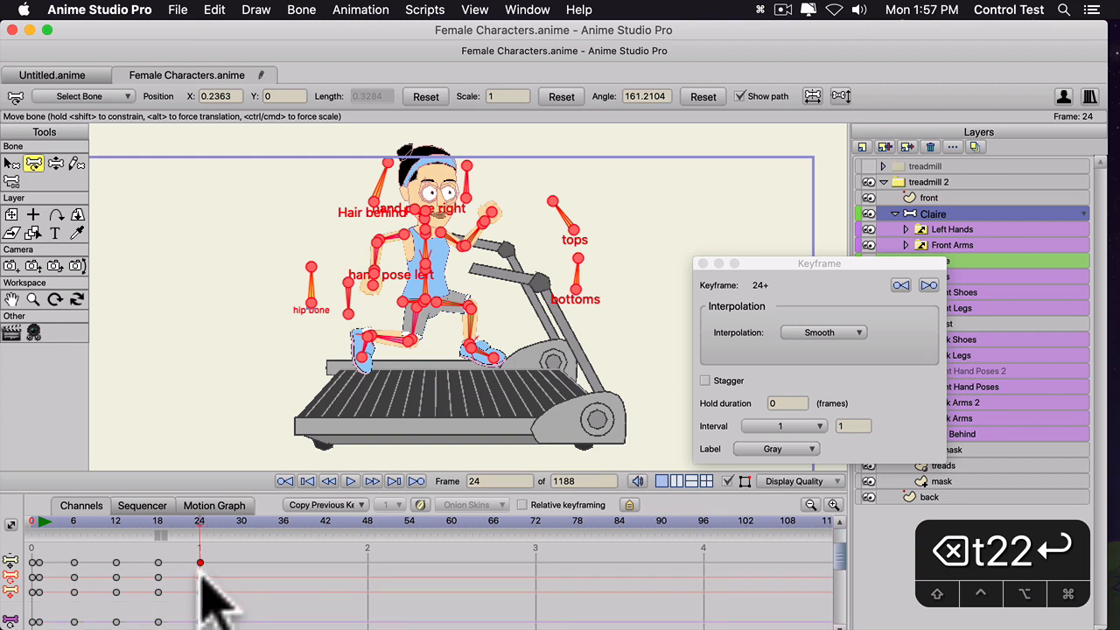
right_click(201, 576)
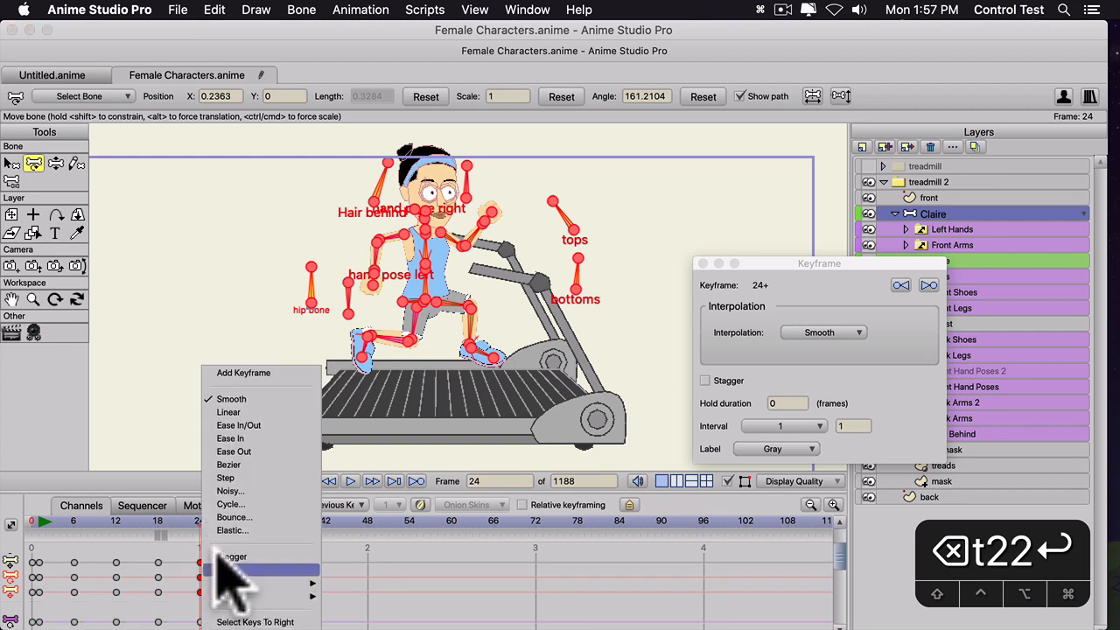
click(235, 504)
drag(943, 384, 877, 379)
text(22)
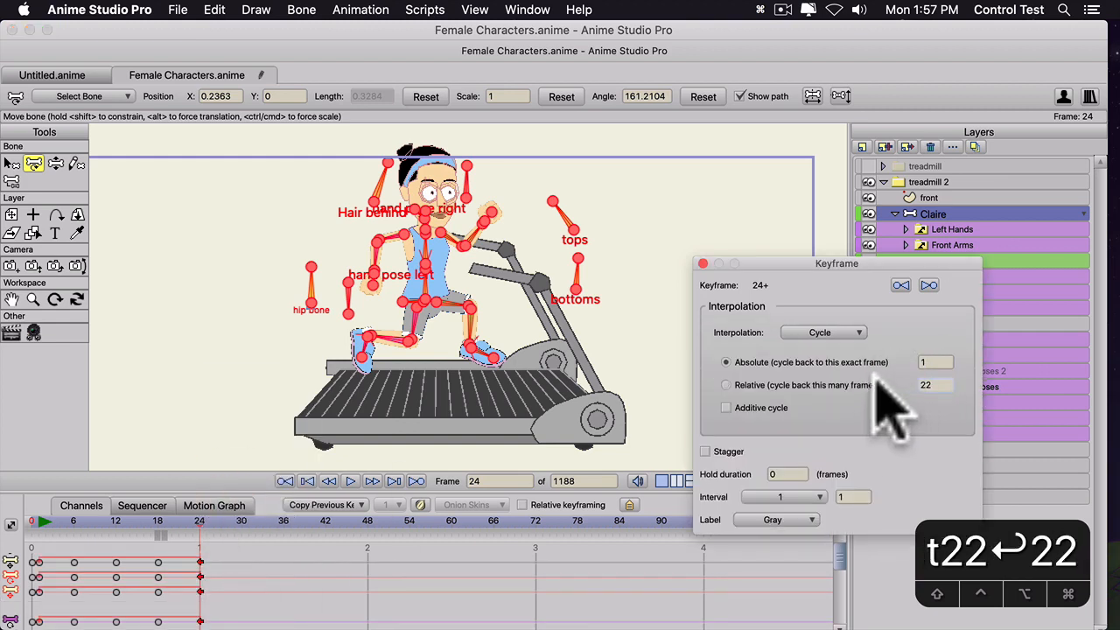
key(Return)
click(735, 383)
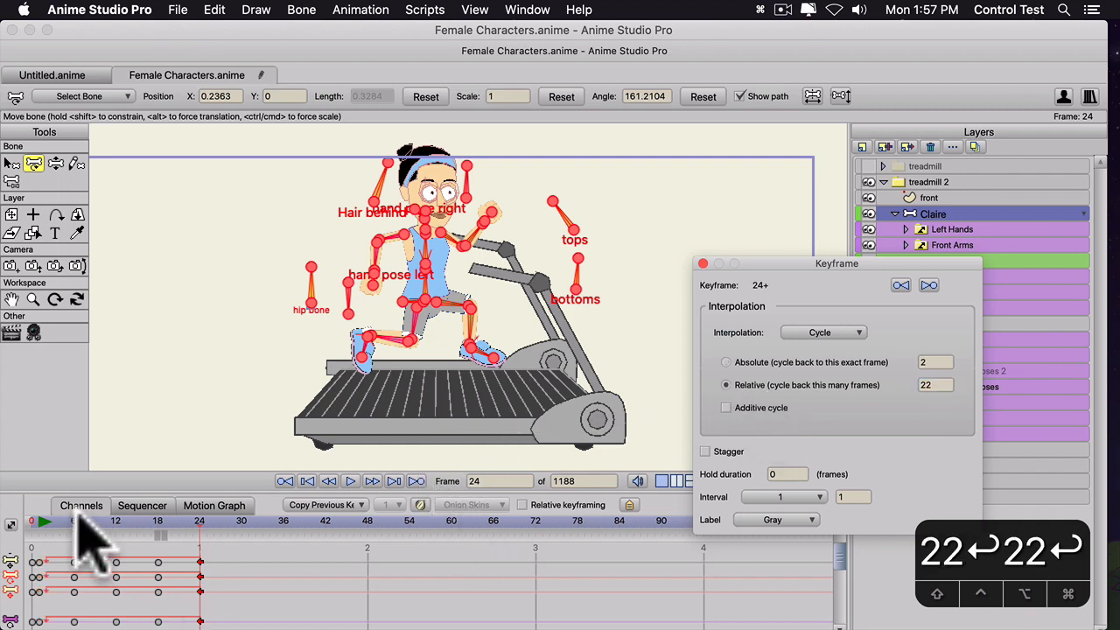
- Play the animation from the start to check Claire's looping run
click(55, 518)
key(space)
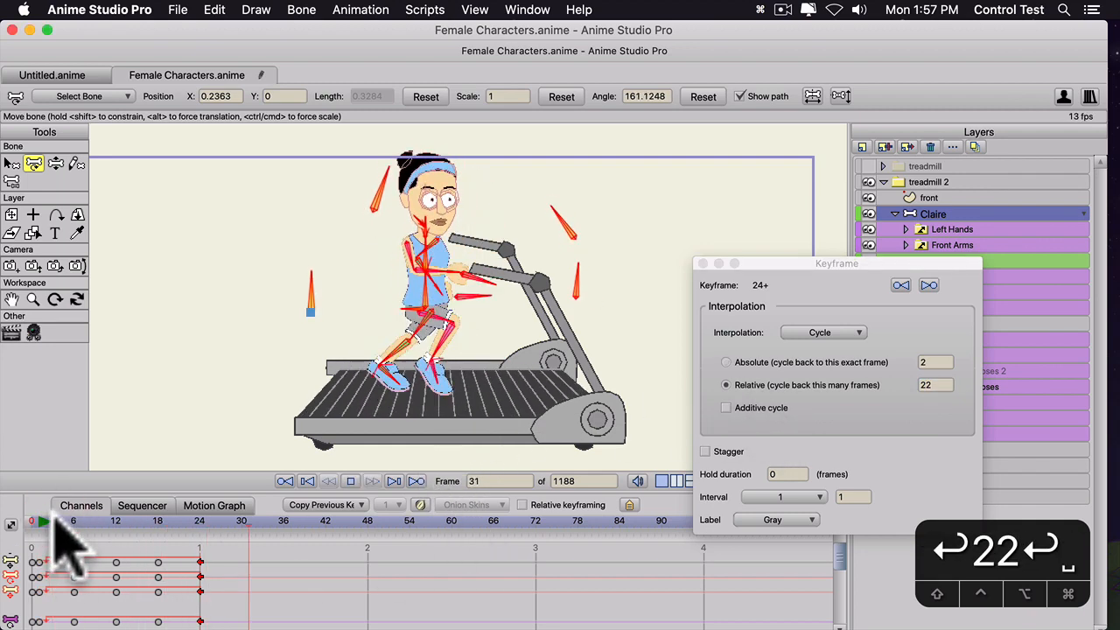
key(space)
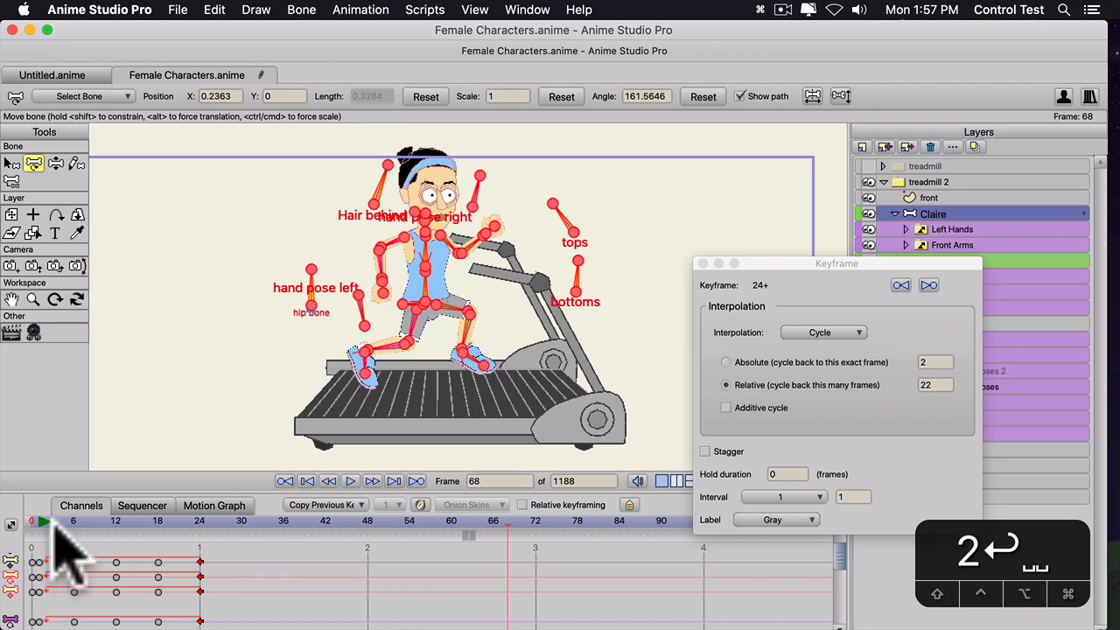
- Speed up Claire's run by rescaling her bone keyframes from frame 1 to end at frame 16
scroll(52, 519, up, 1)
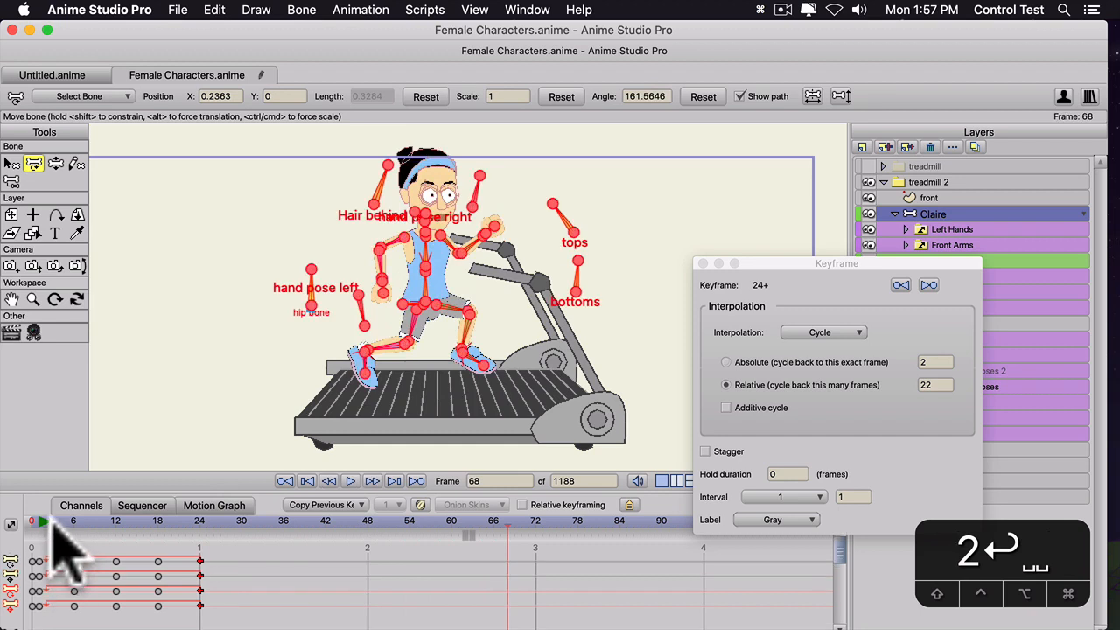
drag(215, 556, 38, 611)
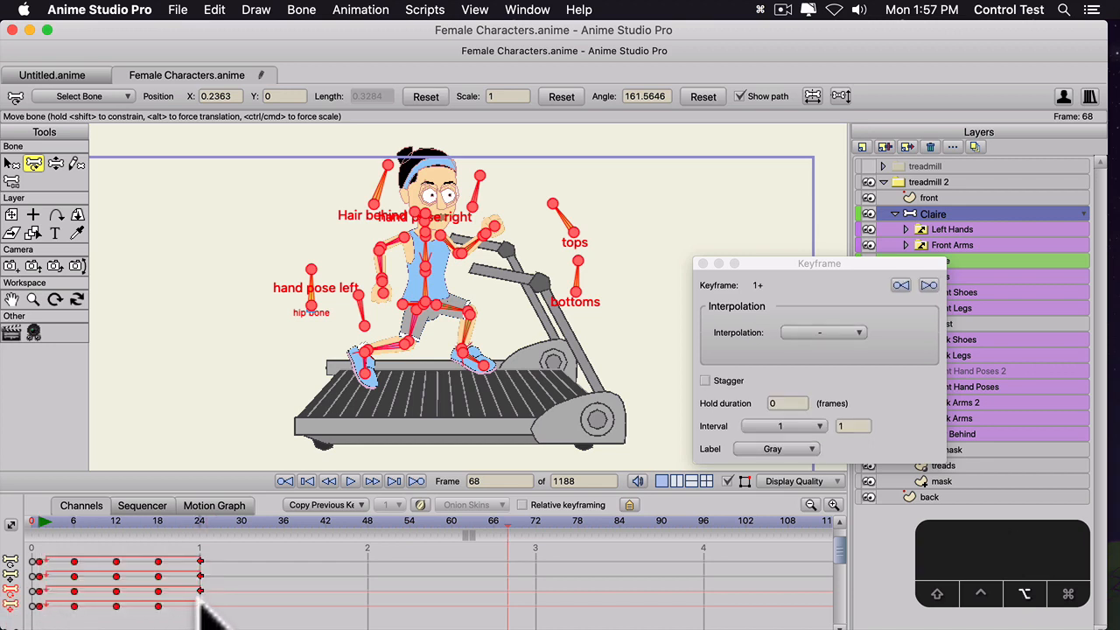
drag(200, 593, 149, 593)
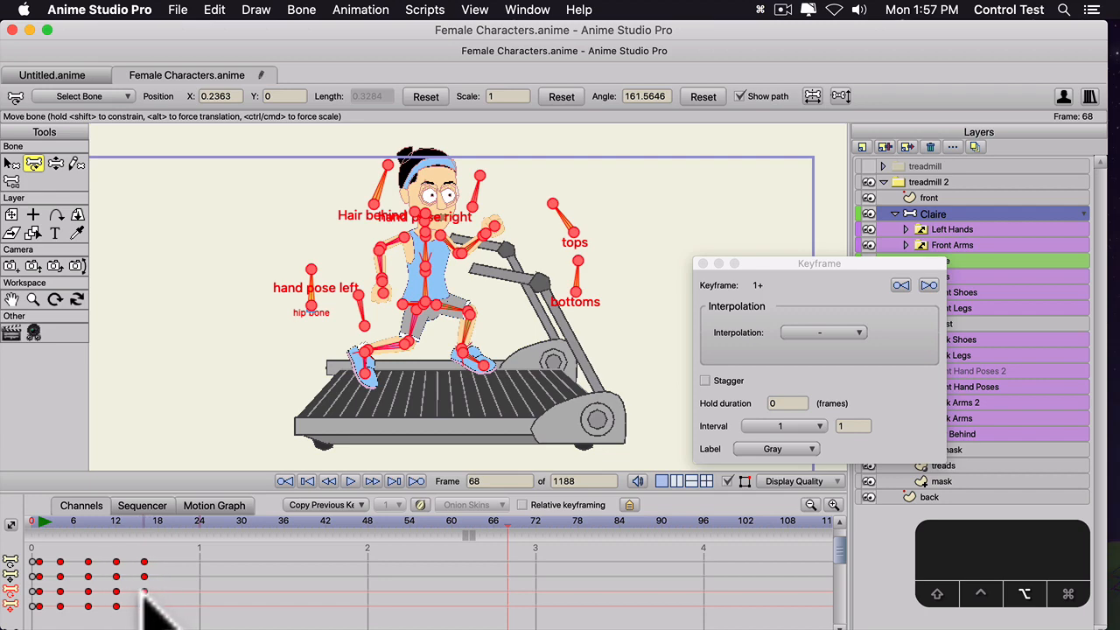
- Play and pause the faster run cycle to compare Claire's stride with her vertical bounce
key(space)
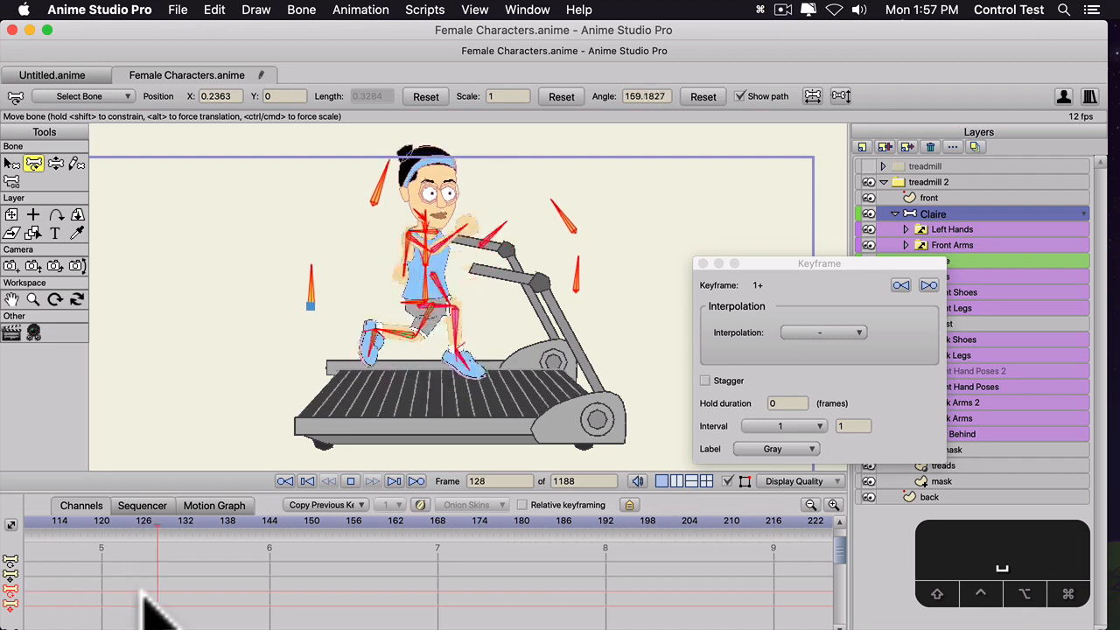
key(space)
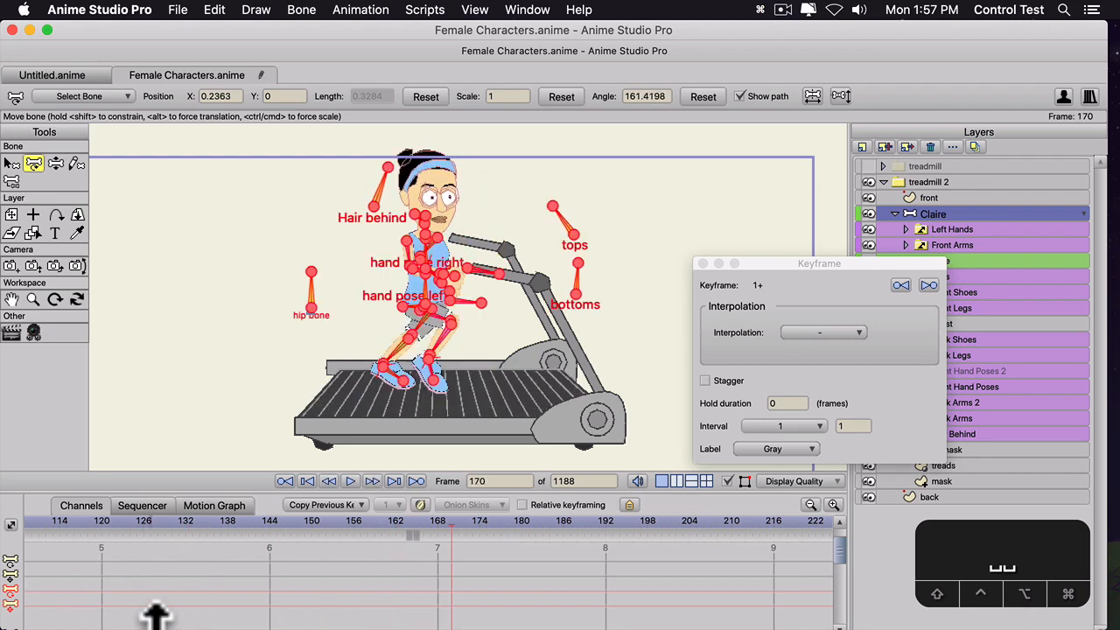
key(space)
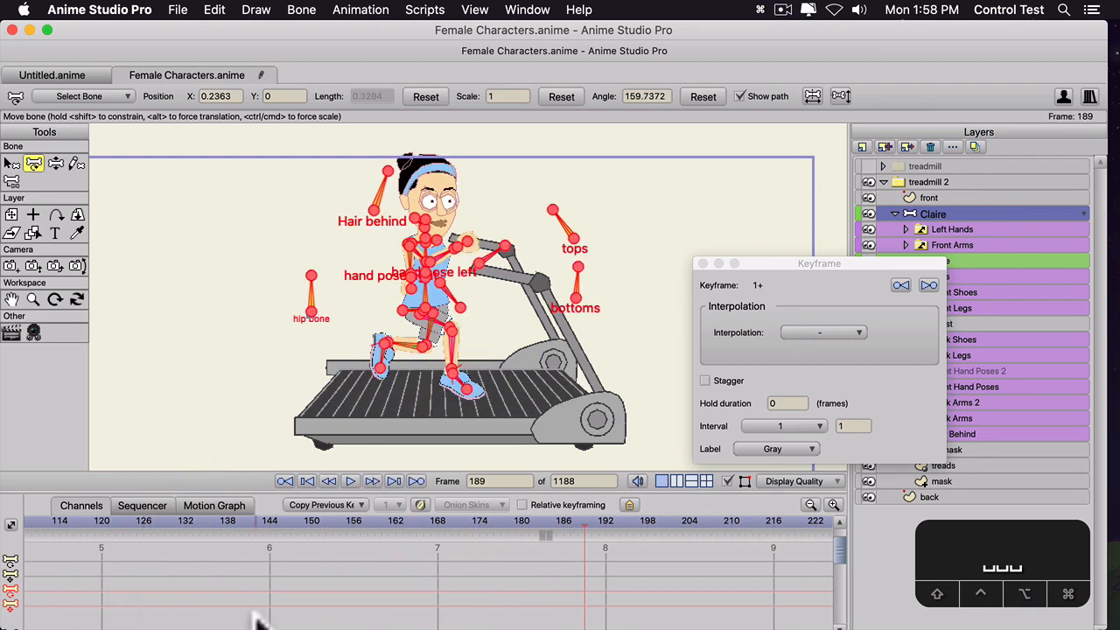
key(space)
key(space)
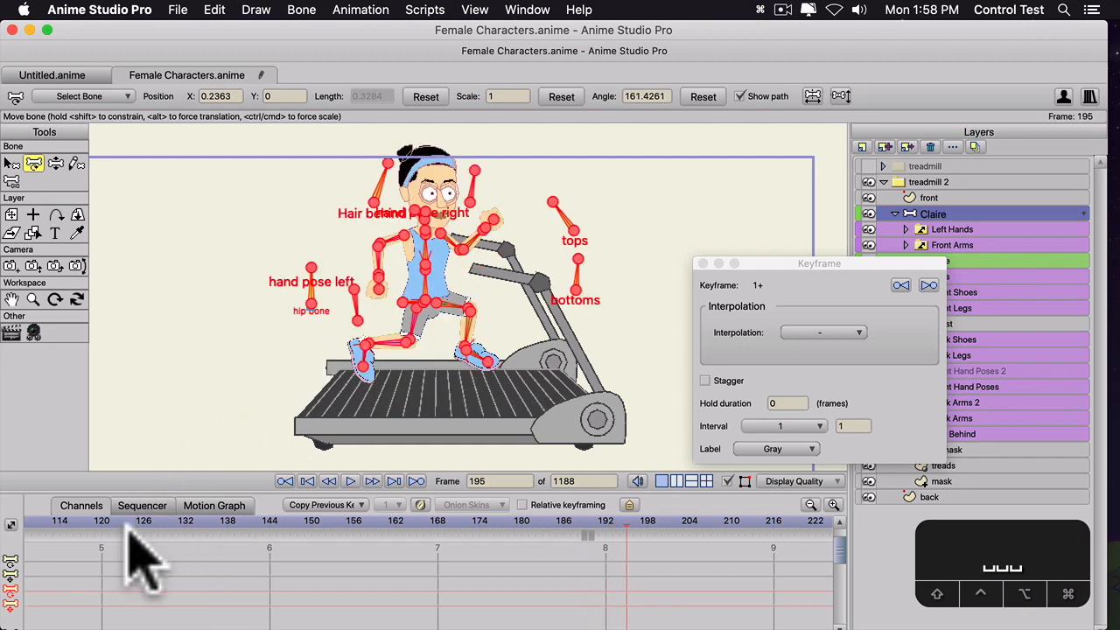
- Rescale Claire's layer position keyframes to end at frame 16, play back the result, and close the keyframe settings
click(307, 481)
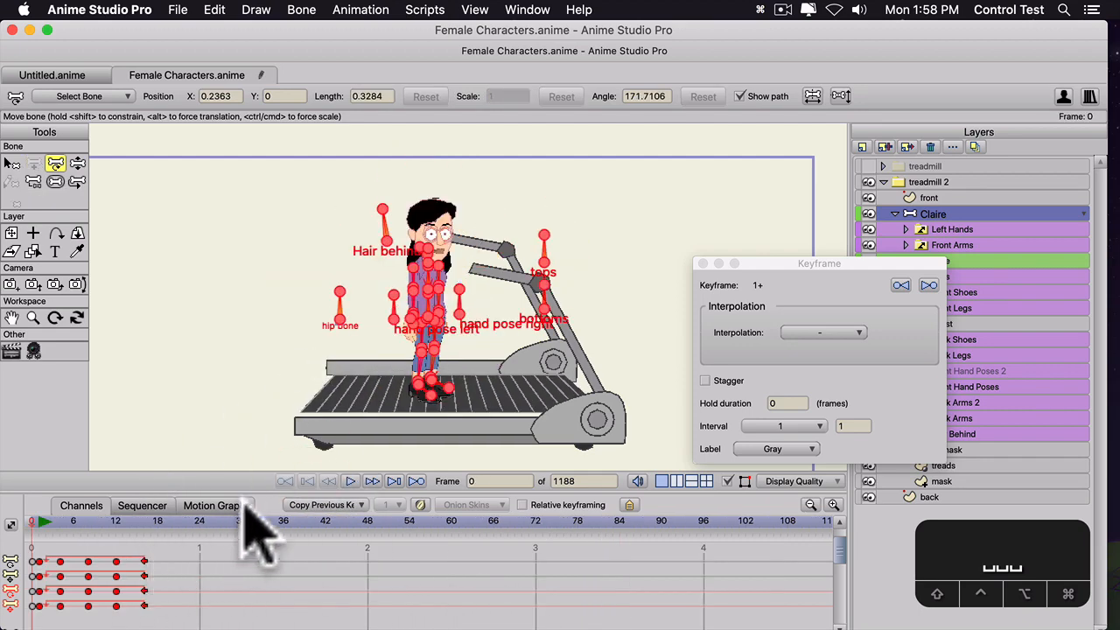
click(144, 521)
scroll(153, 595, down, 3)
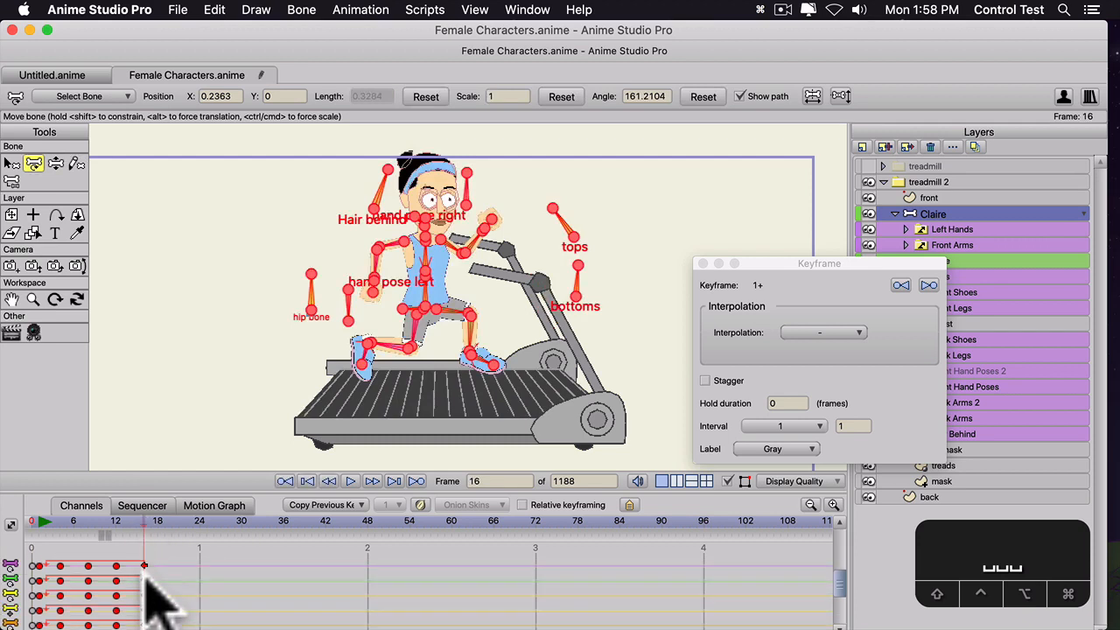
drag(224, 602, 33, 617)
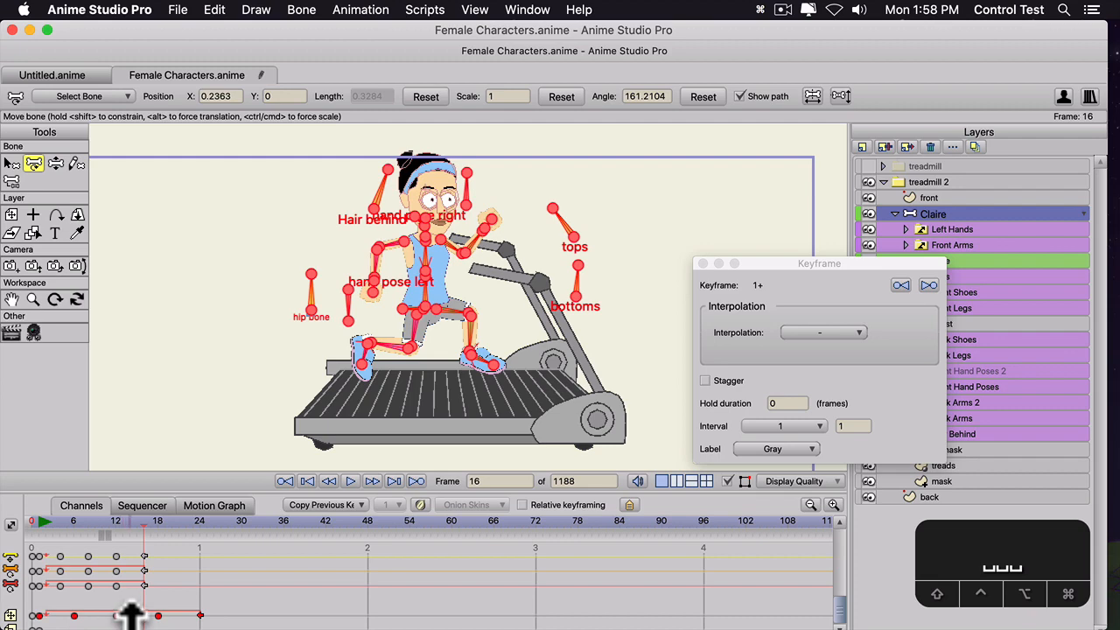
drag(198, 615, 144, 609)
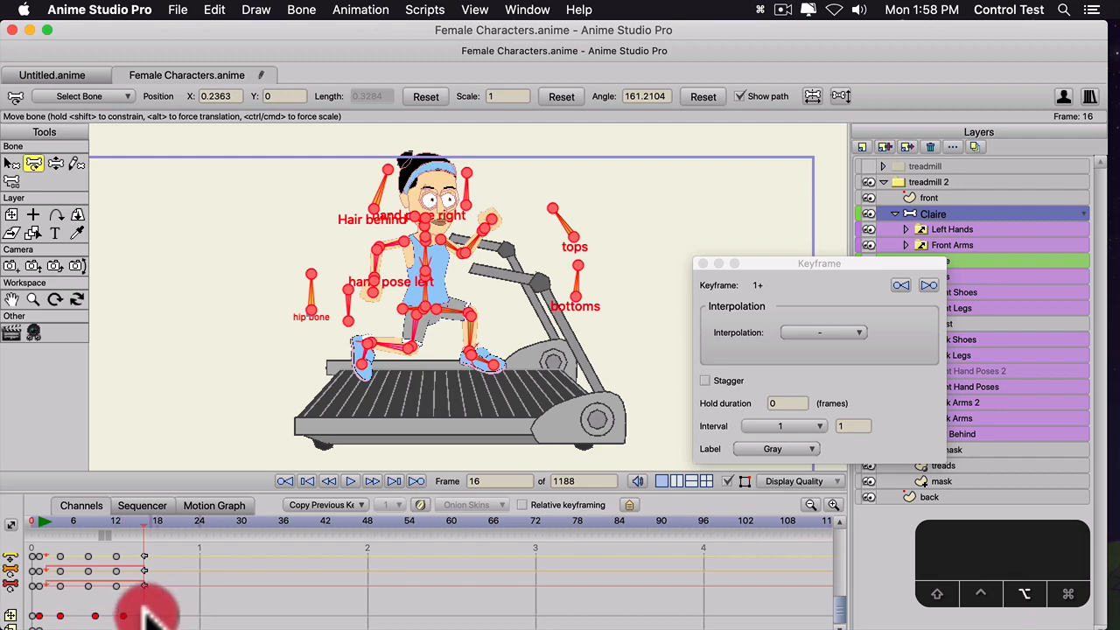
key(space)
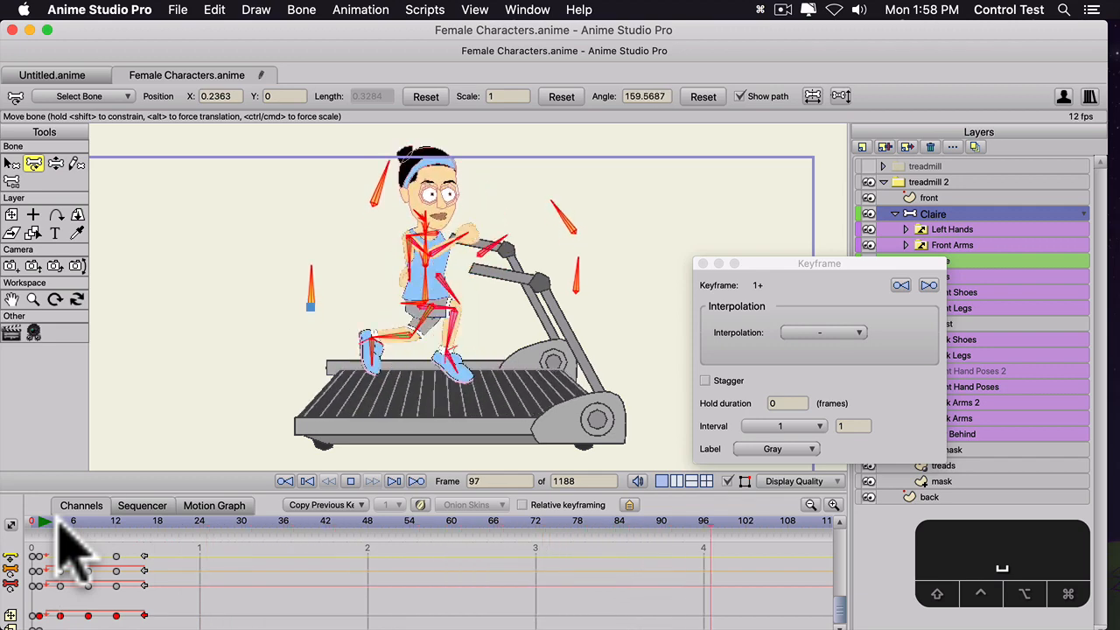
key(space)
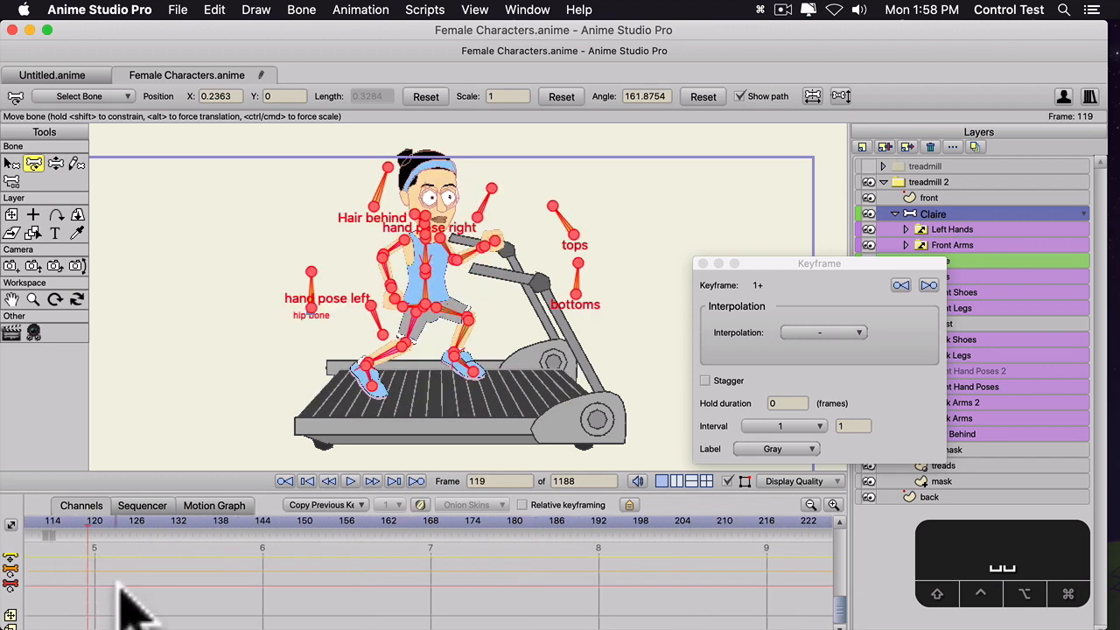
click(701, 264)
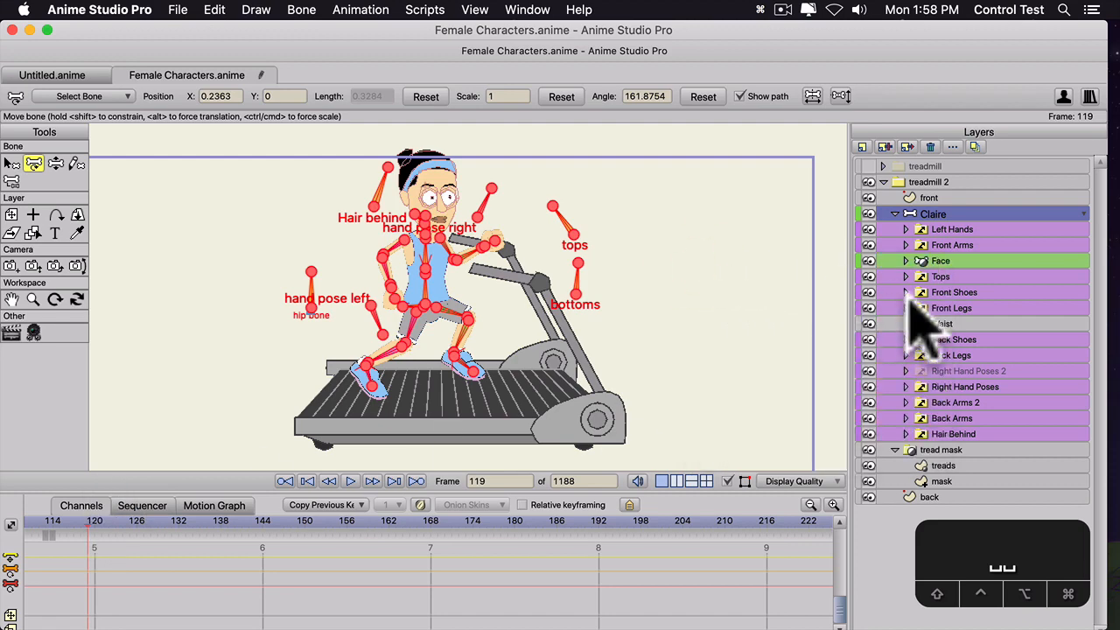
- Rescale the keyframes of treadmill 2's treads layer to end at frame 6 and play the animation to check the belt speed
click(894, 214)
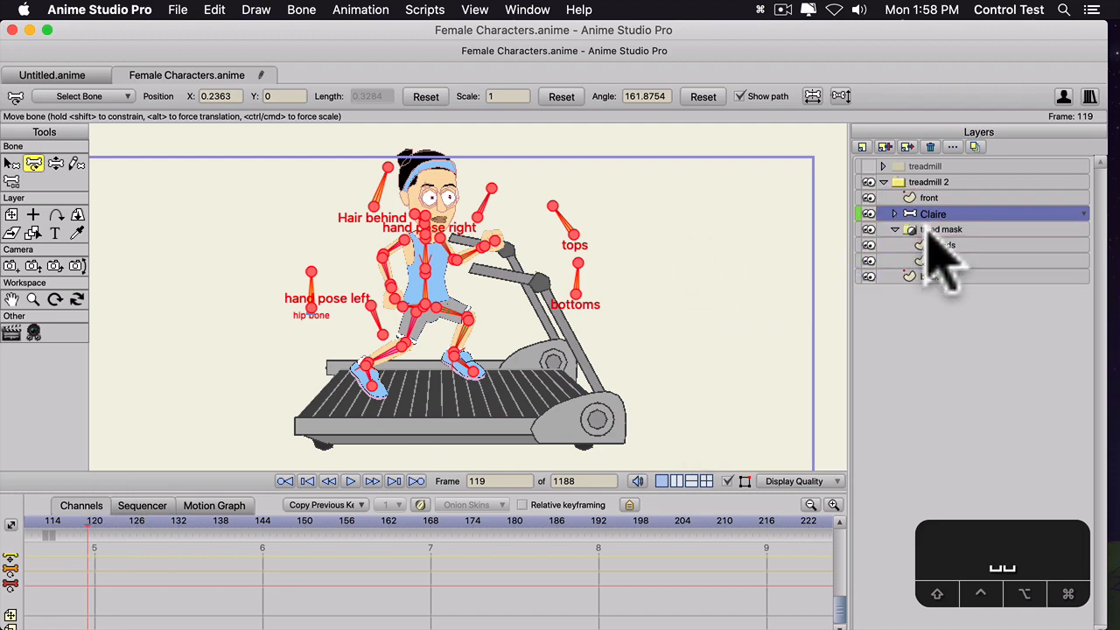
click(932, 245)
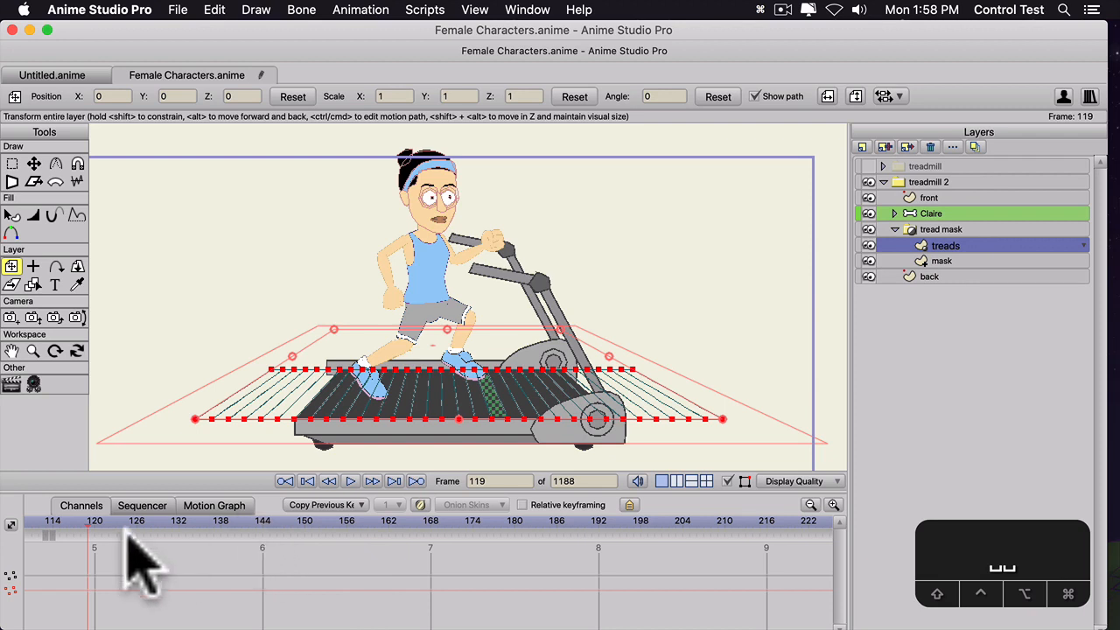
click(285, 482)
mouse_move(118, 566)
mouse_down()
mouse_move(46, 588)
mouse_move(93, 587)
mouse_move(76, 588)
mouse_up()
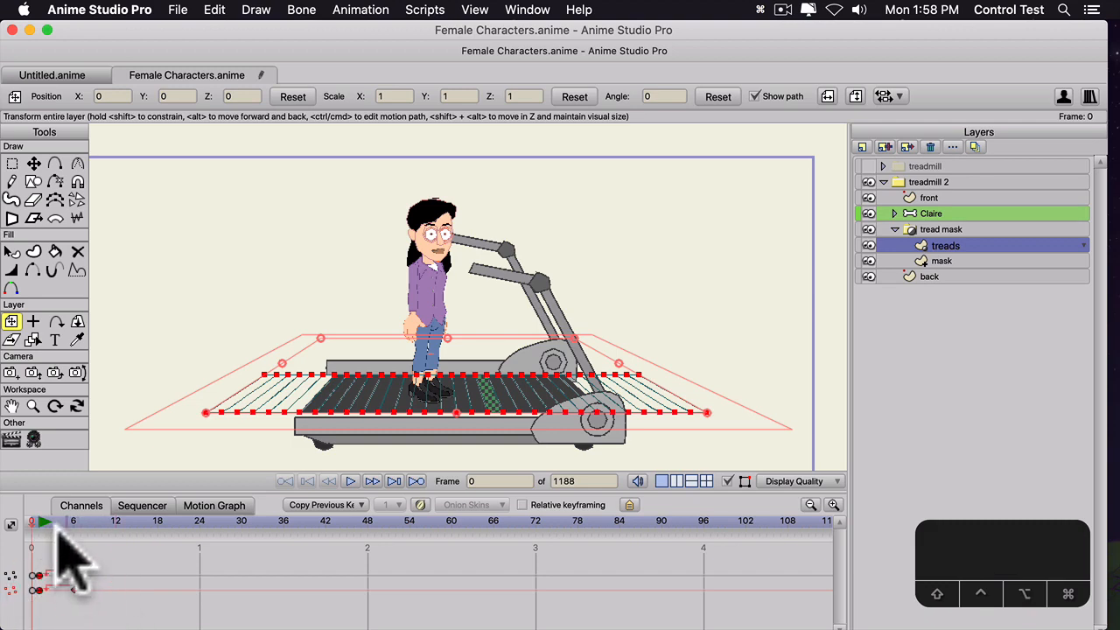
click(53, 521)
key(space)
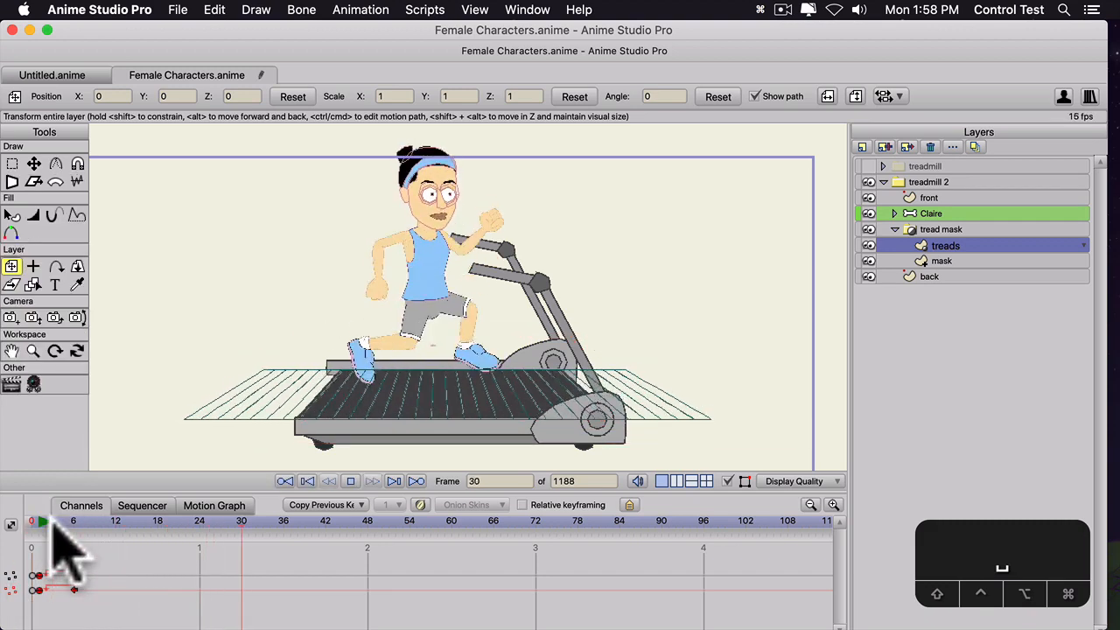
- Rescale the treads layer's keyframes in treadmill 2 to end at frame 4 and play back the faster belt
key(space)
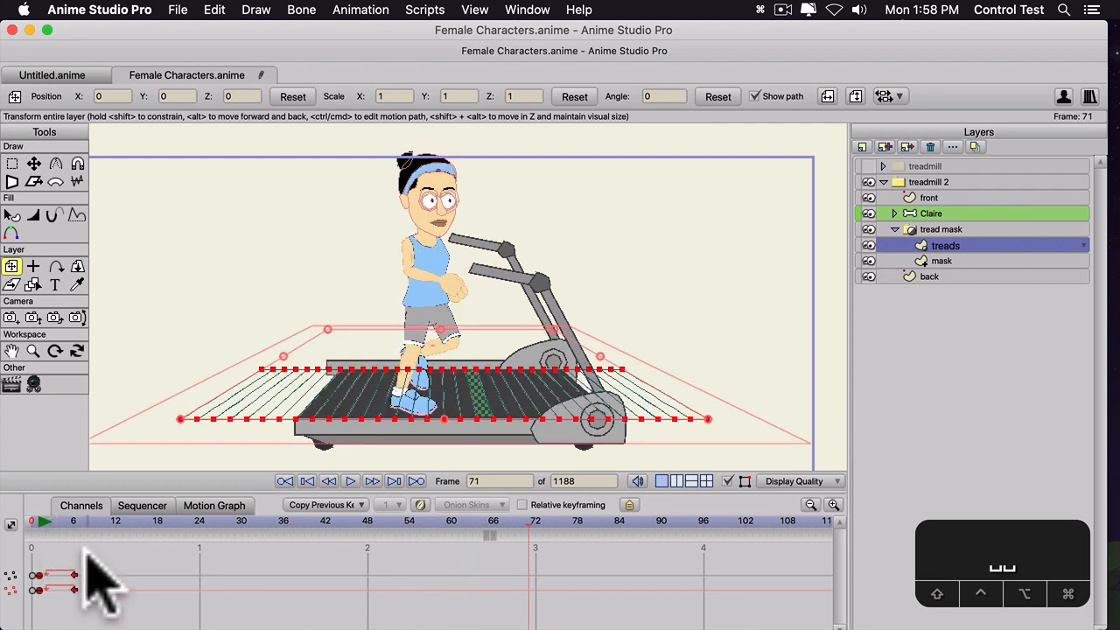
drag(90, 562, 65, 586)
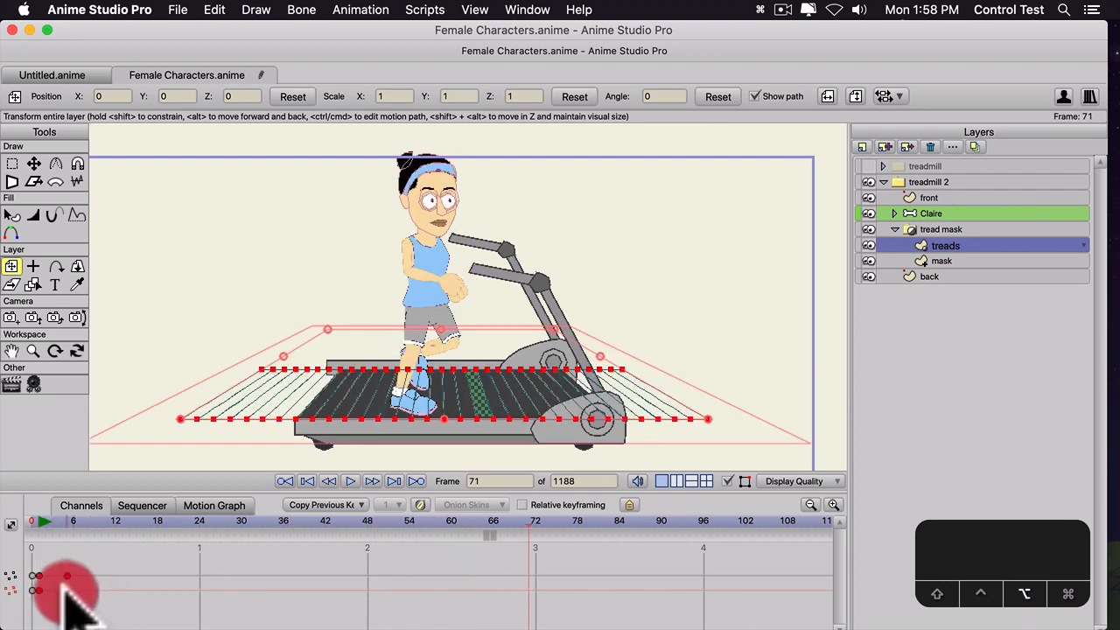
click(42, 525)
key(space)
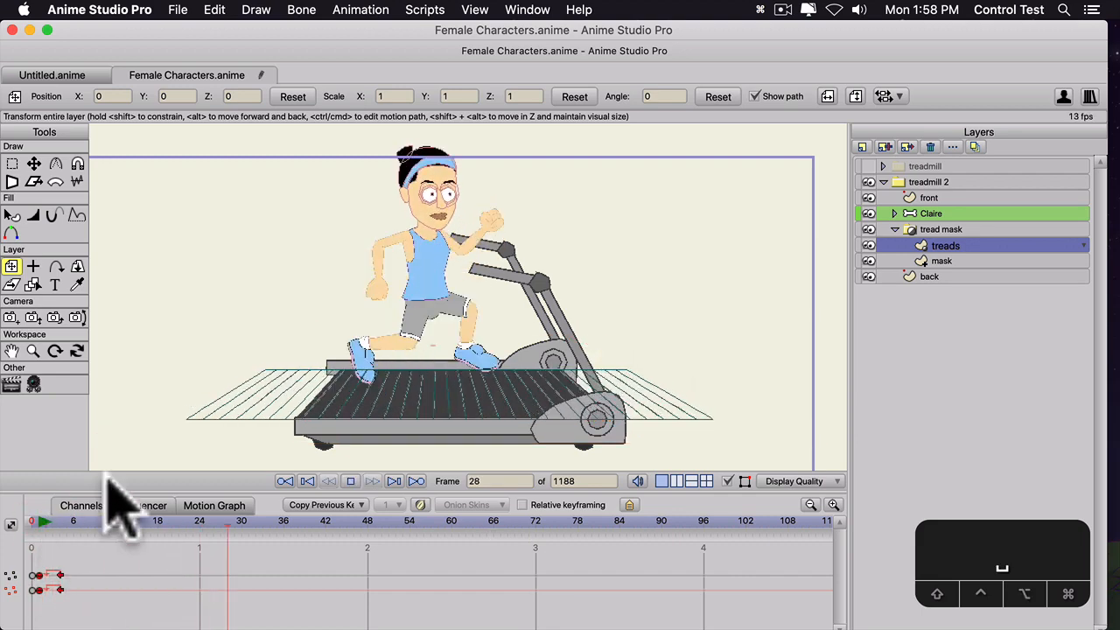
key(space)
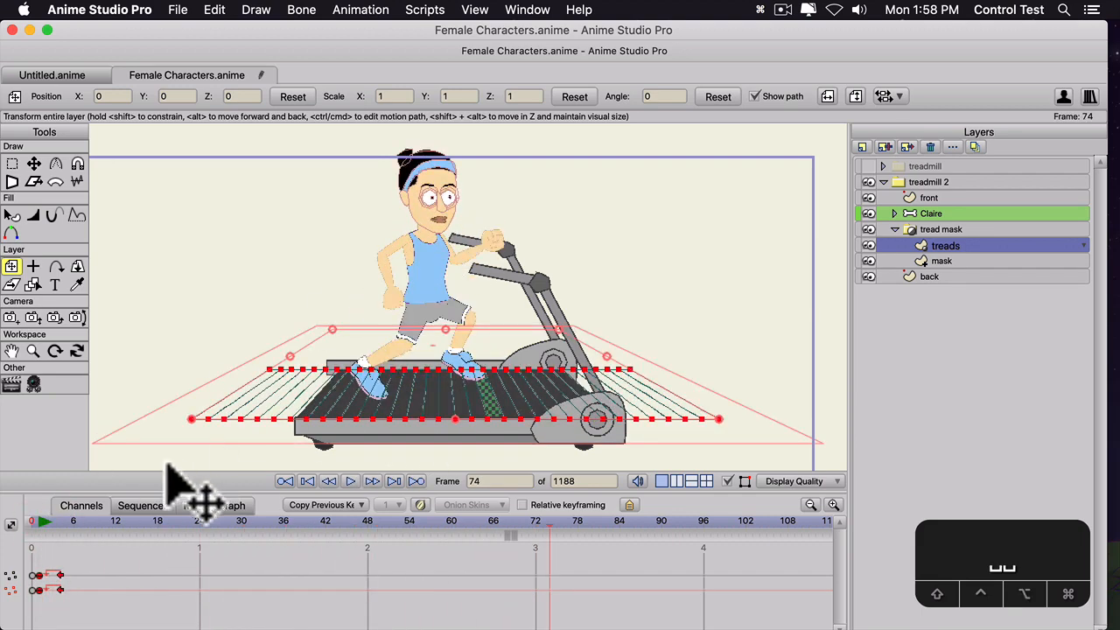
- Make the first treadmill group visible at frame 0 and play the animation with both characters on their treadmills
click(41, 520)
click(867, 166)
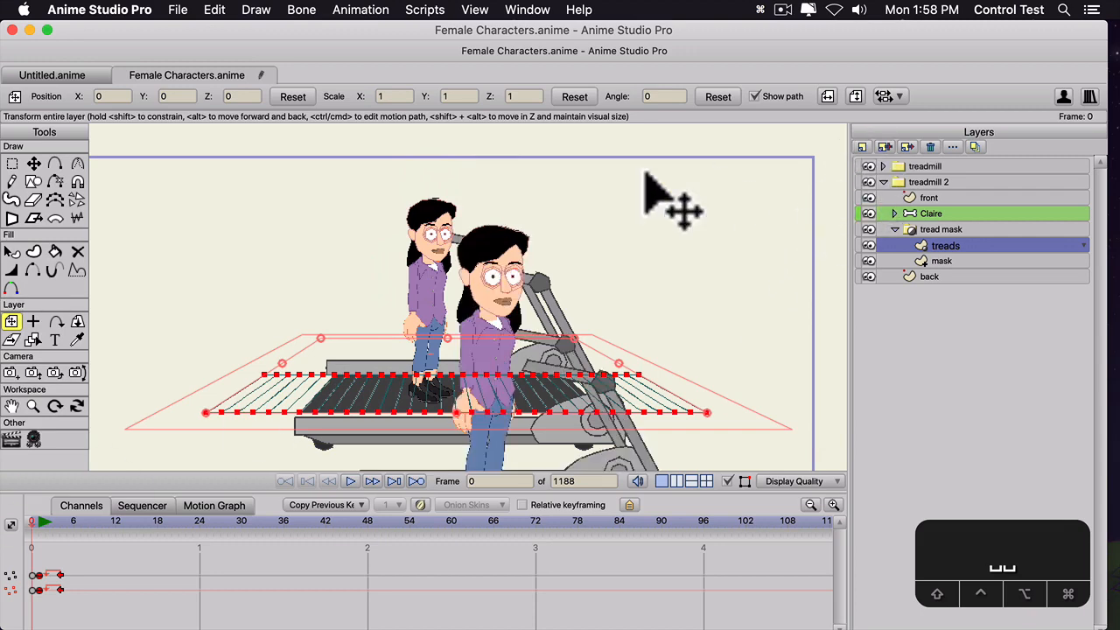
scroll(528, 245, down, 4)
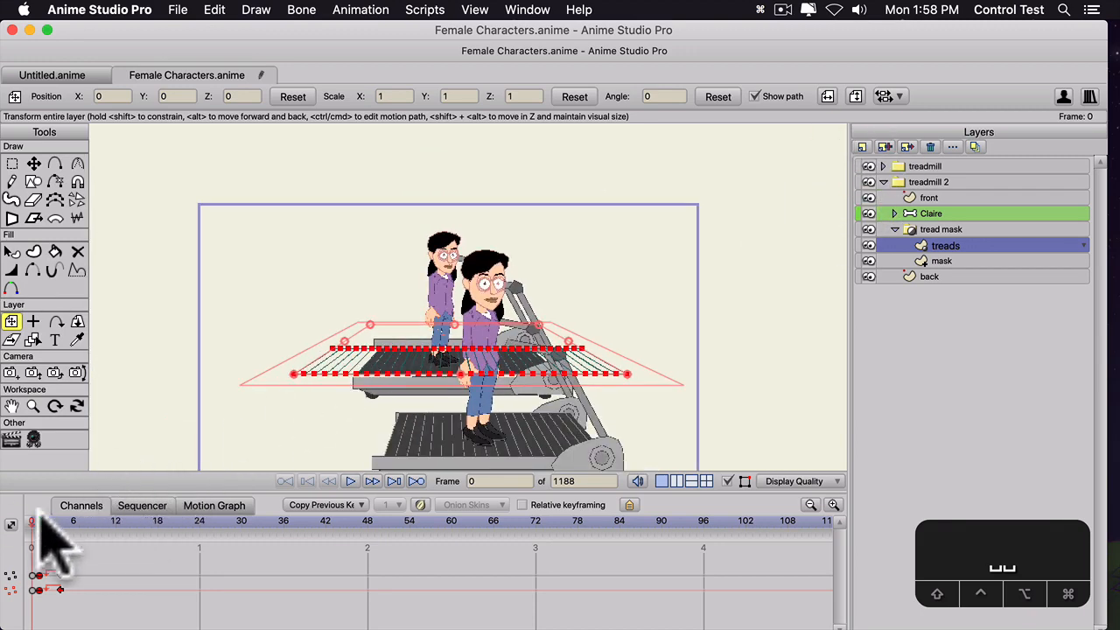
key(space)
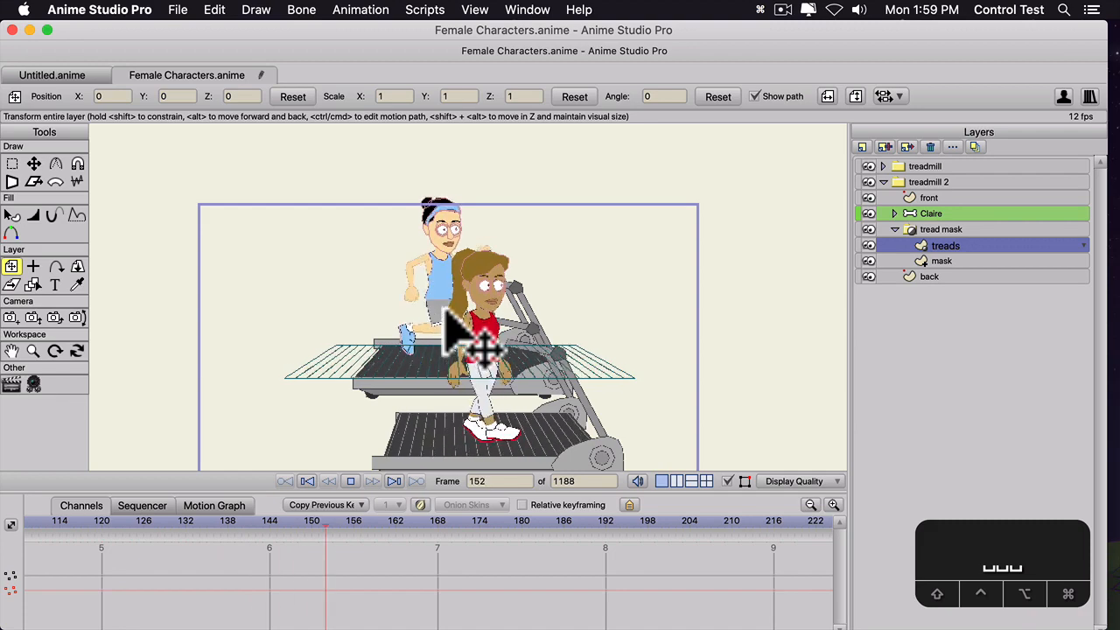
key(space)
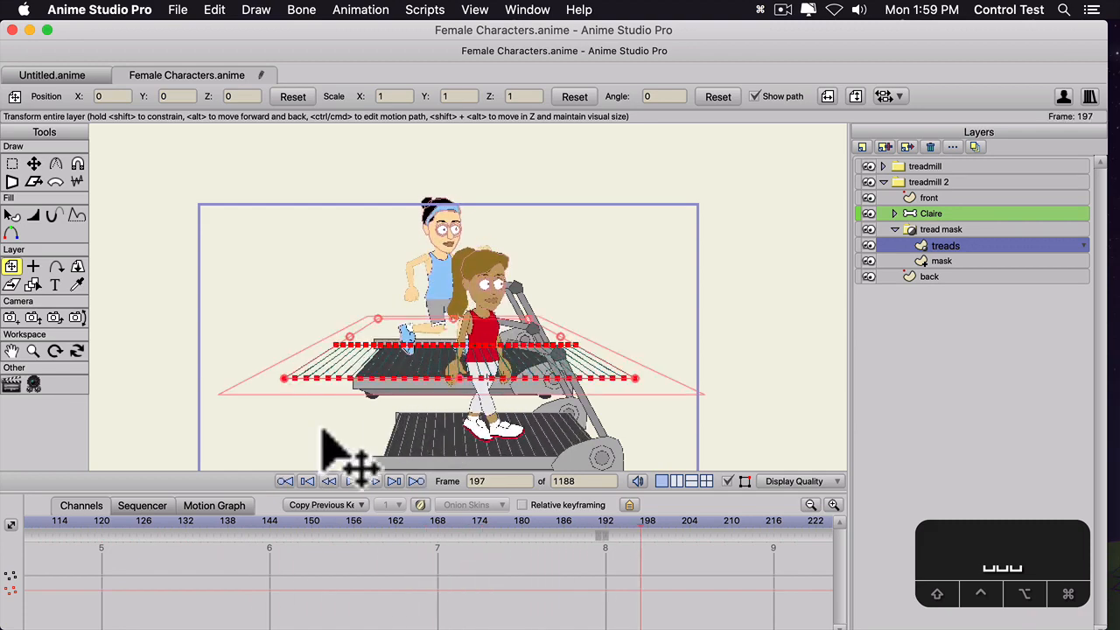
- At frame 0, move the treadmill 2 group left to about X -0.47 and play the animation to check the spacing
drag(52, 522, 0, 522)
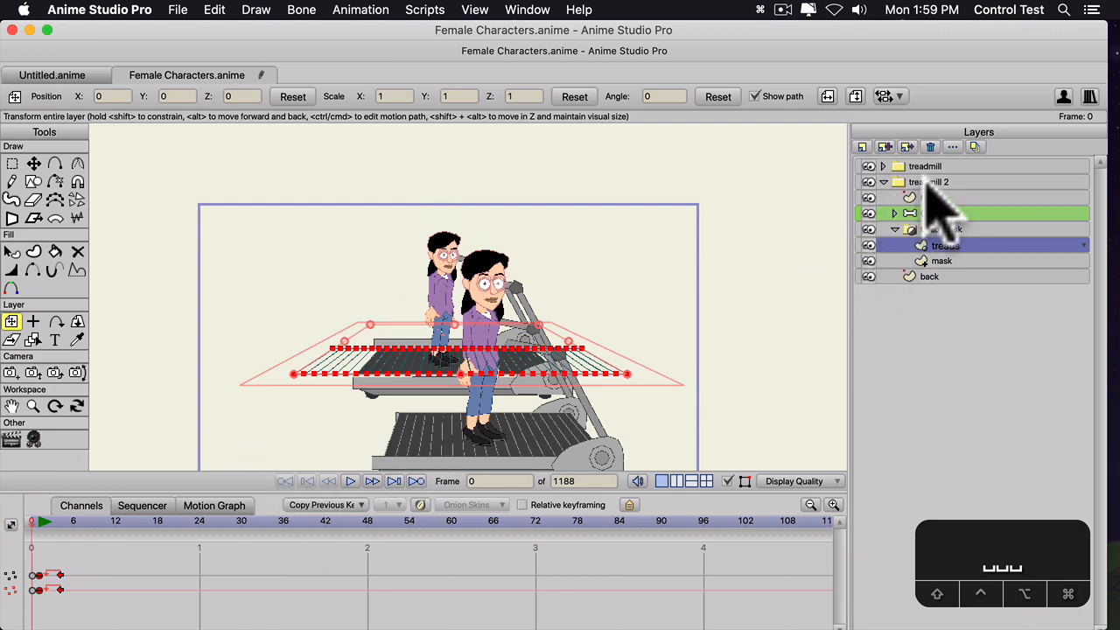
click(929, 183)
drag(500, 355, 475, 357)
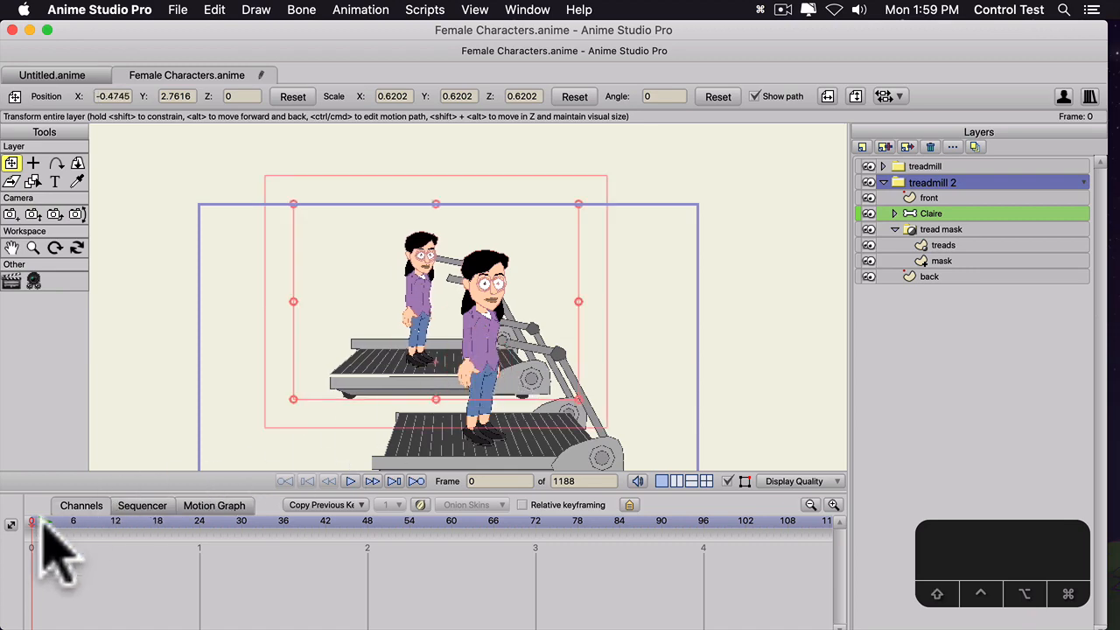
key(space)
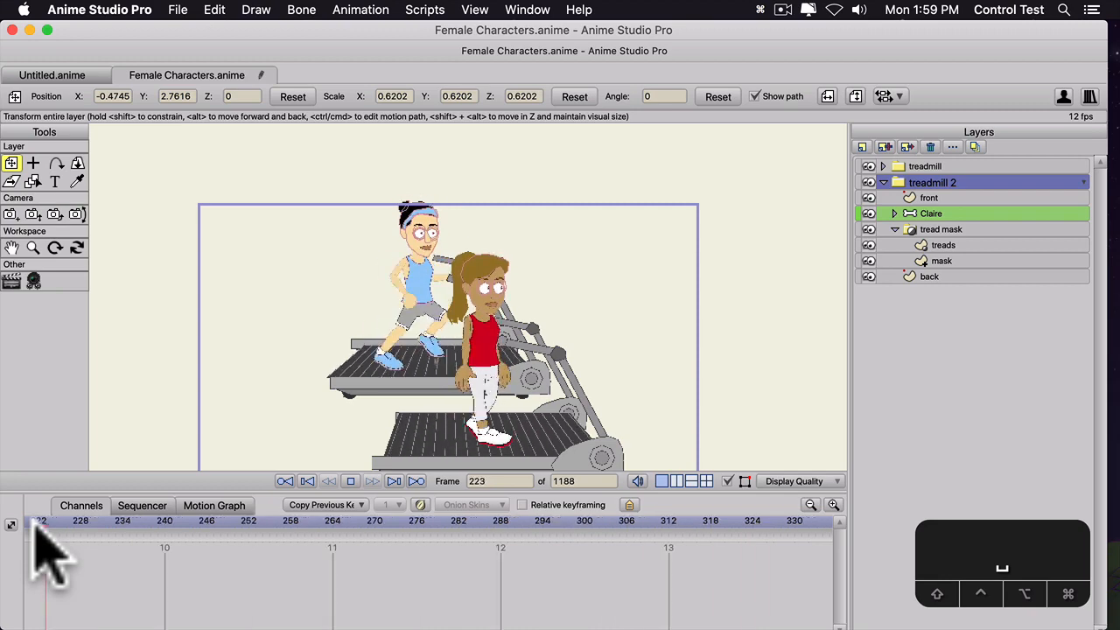
key(space)
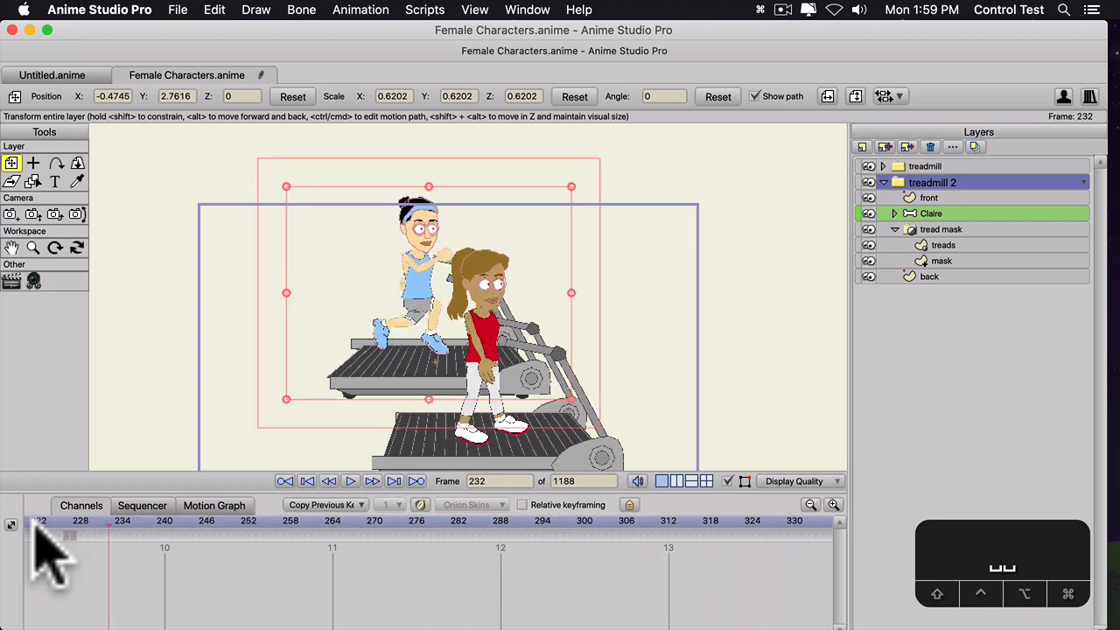